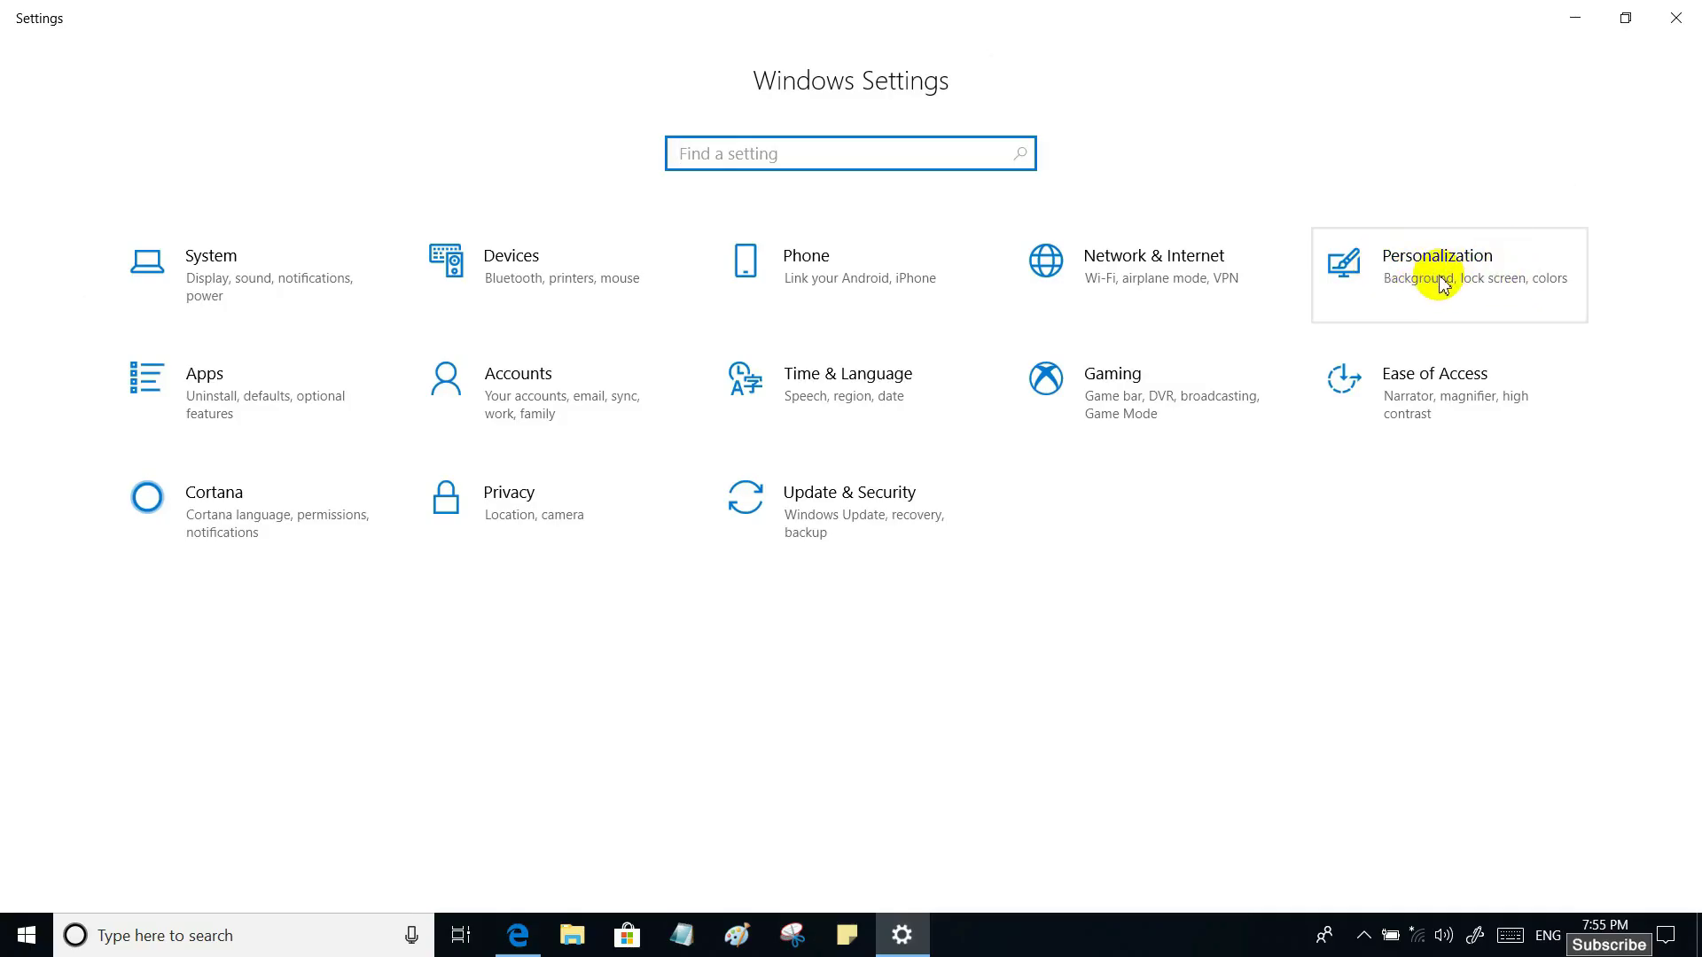
Step: In the Personalization settings, set the desktop background to a solid purple and check the result on the desktop
click(1445, 278)
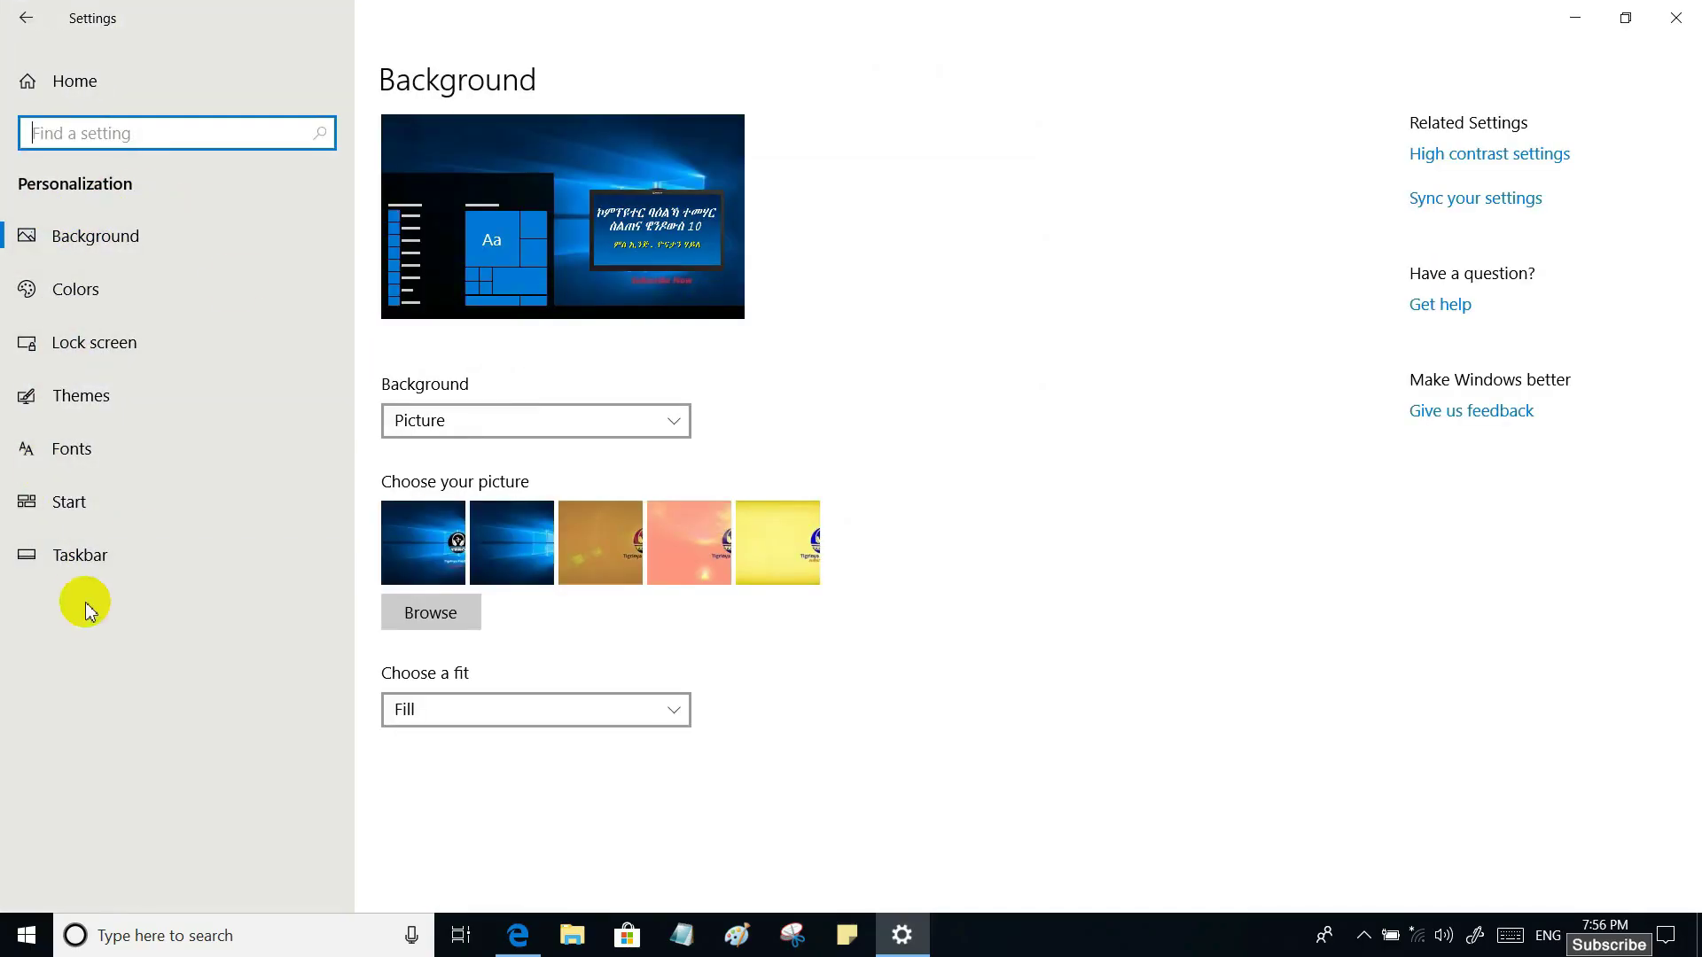
click(115, 240)
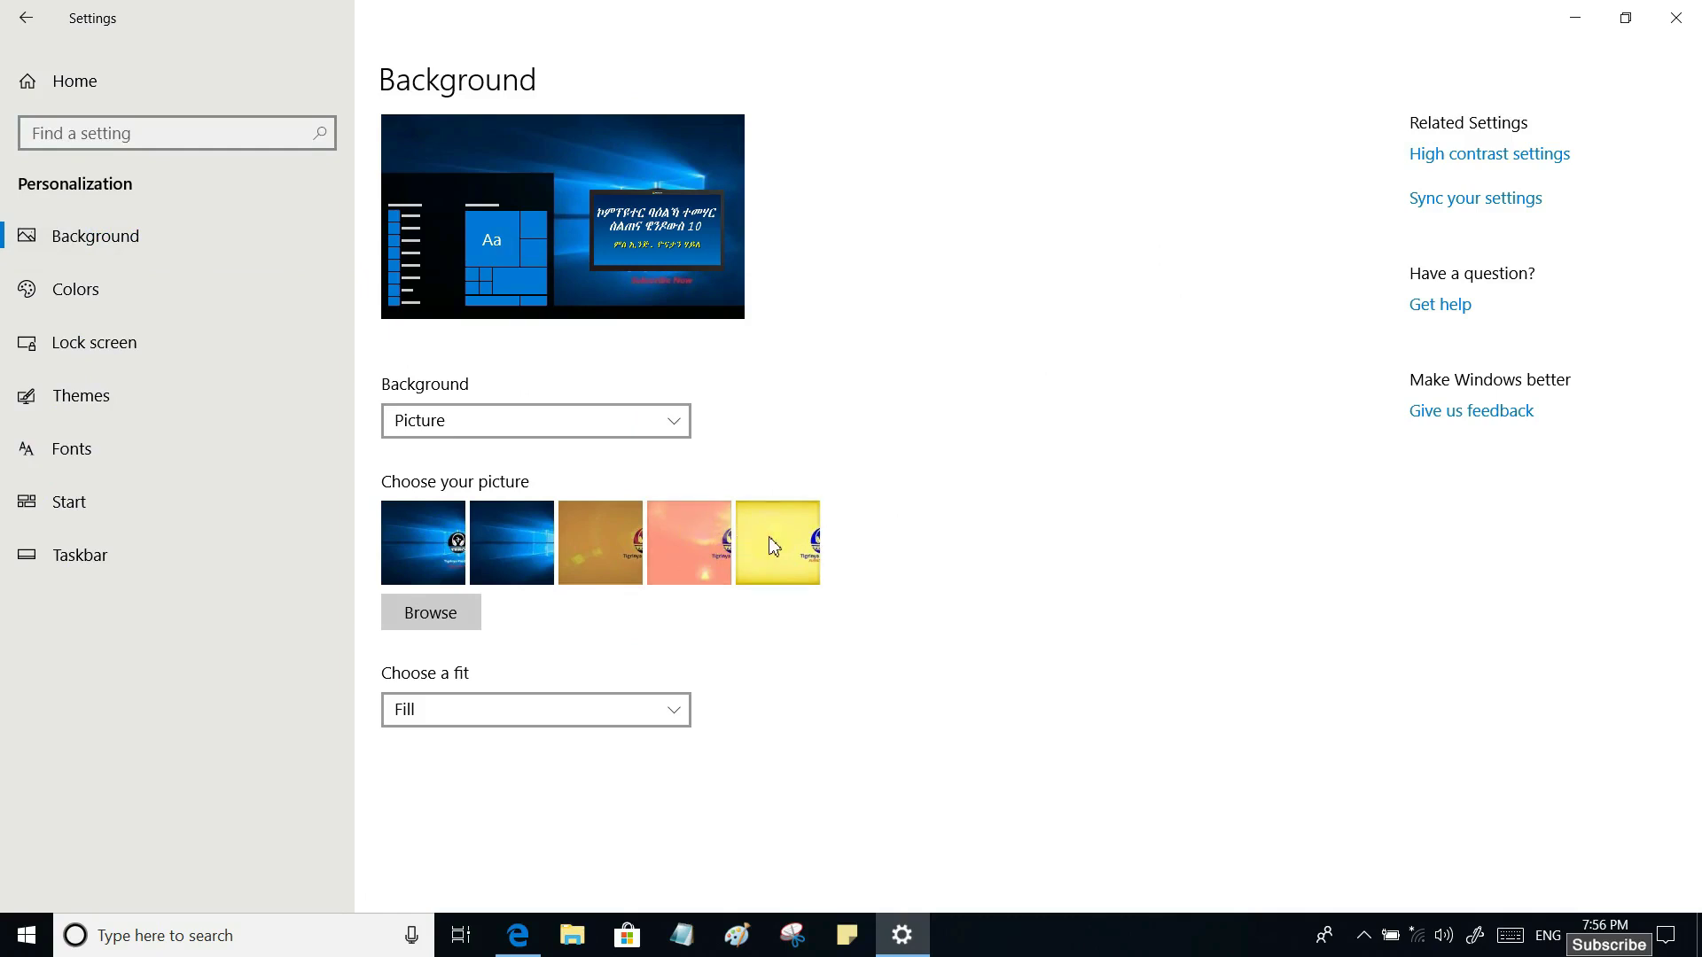
click(673, 419)
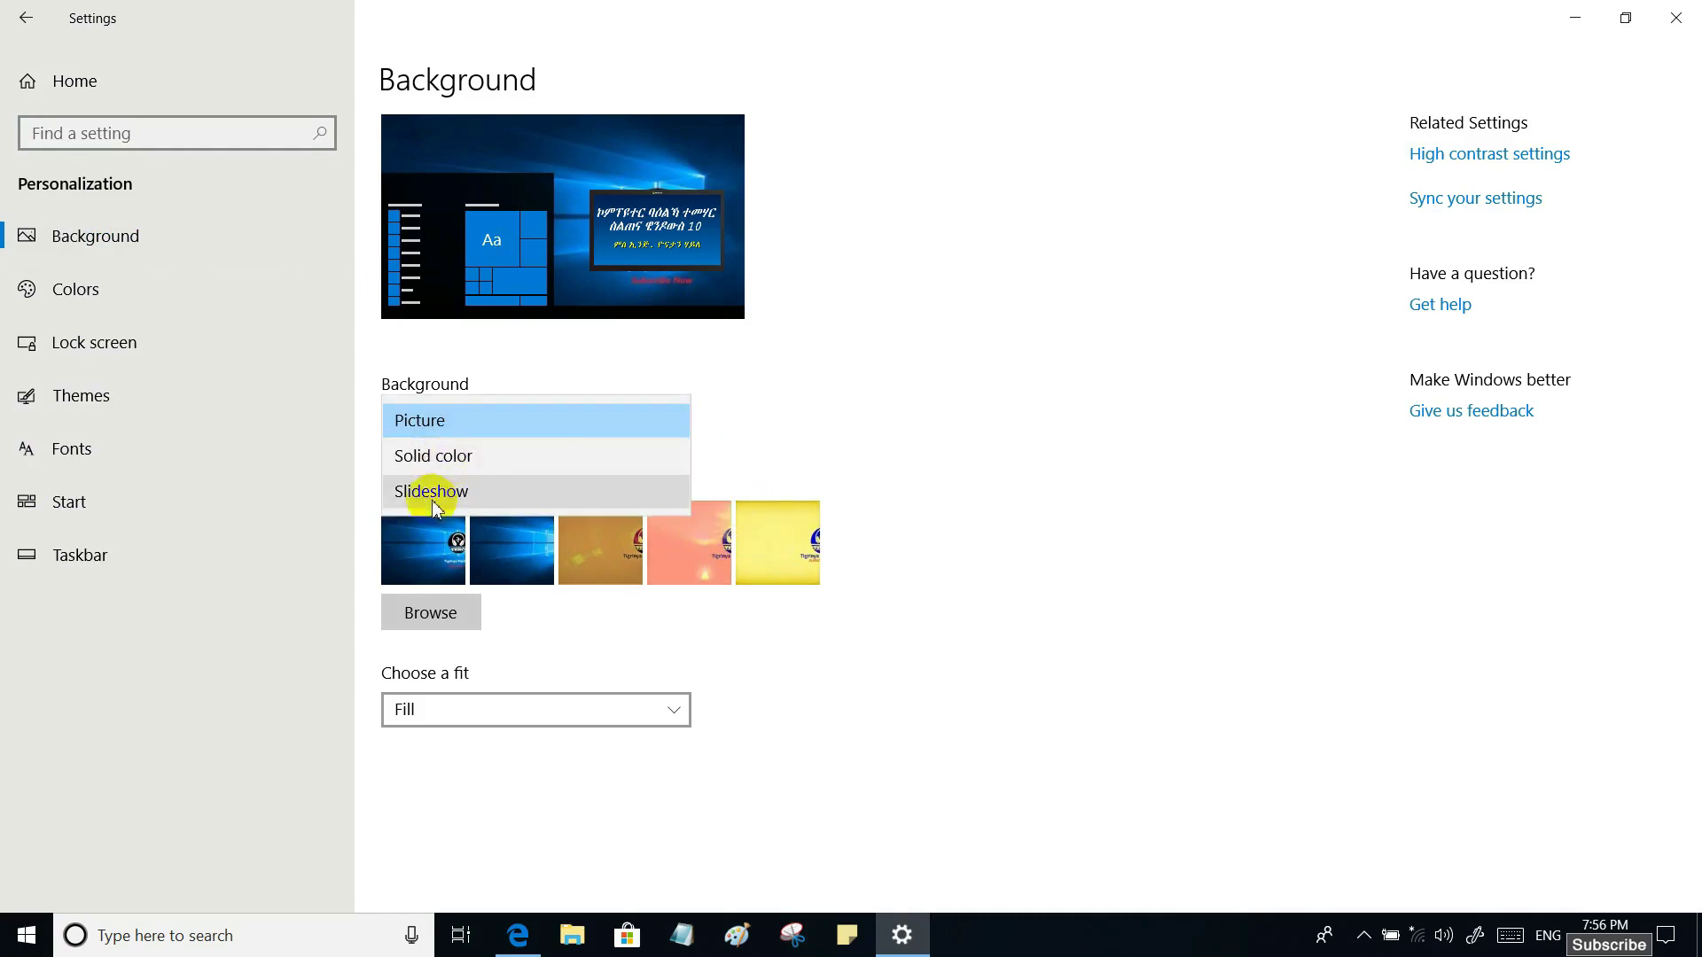
click(432, 463)
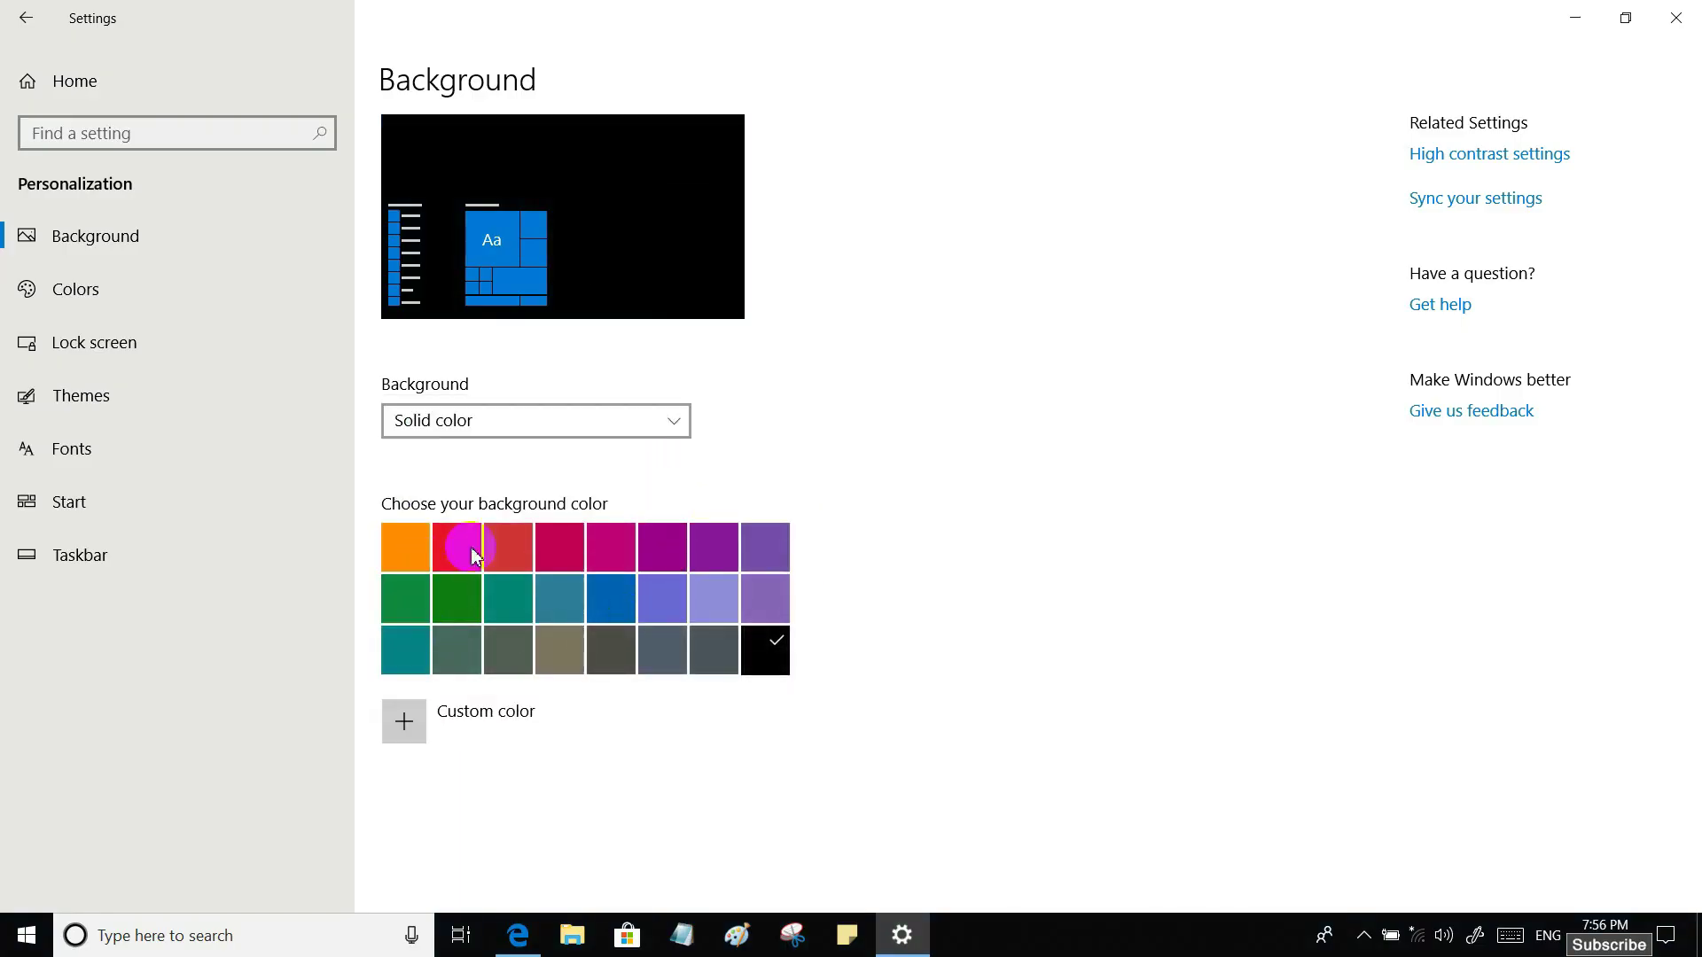
click(671, 554)
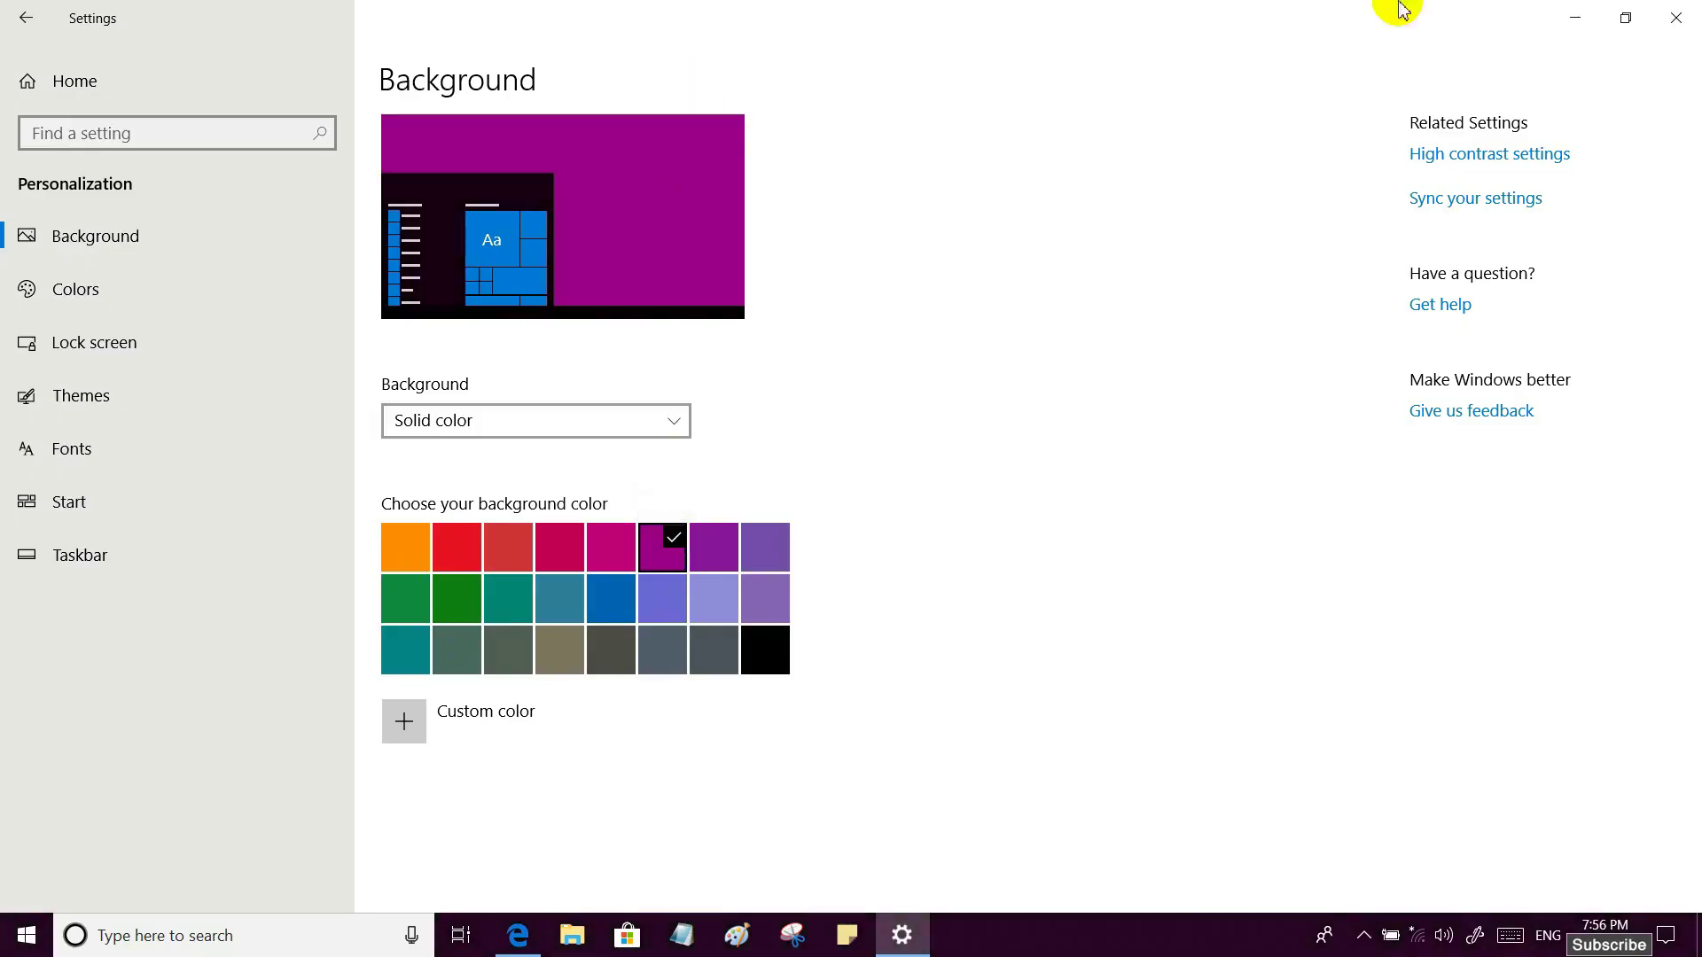
click(1578, 18)
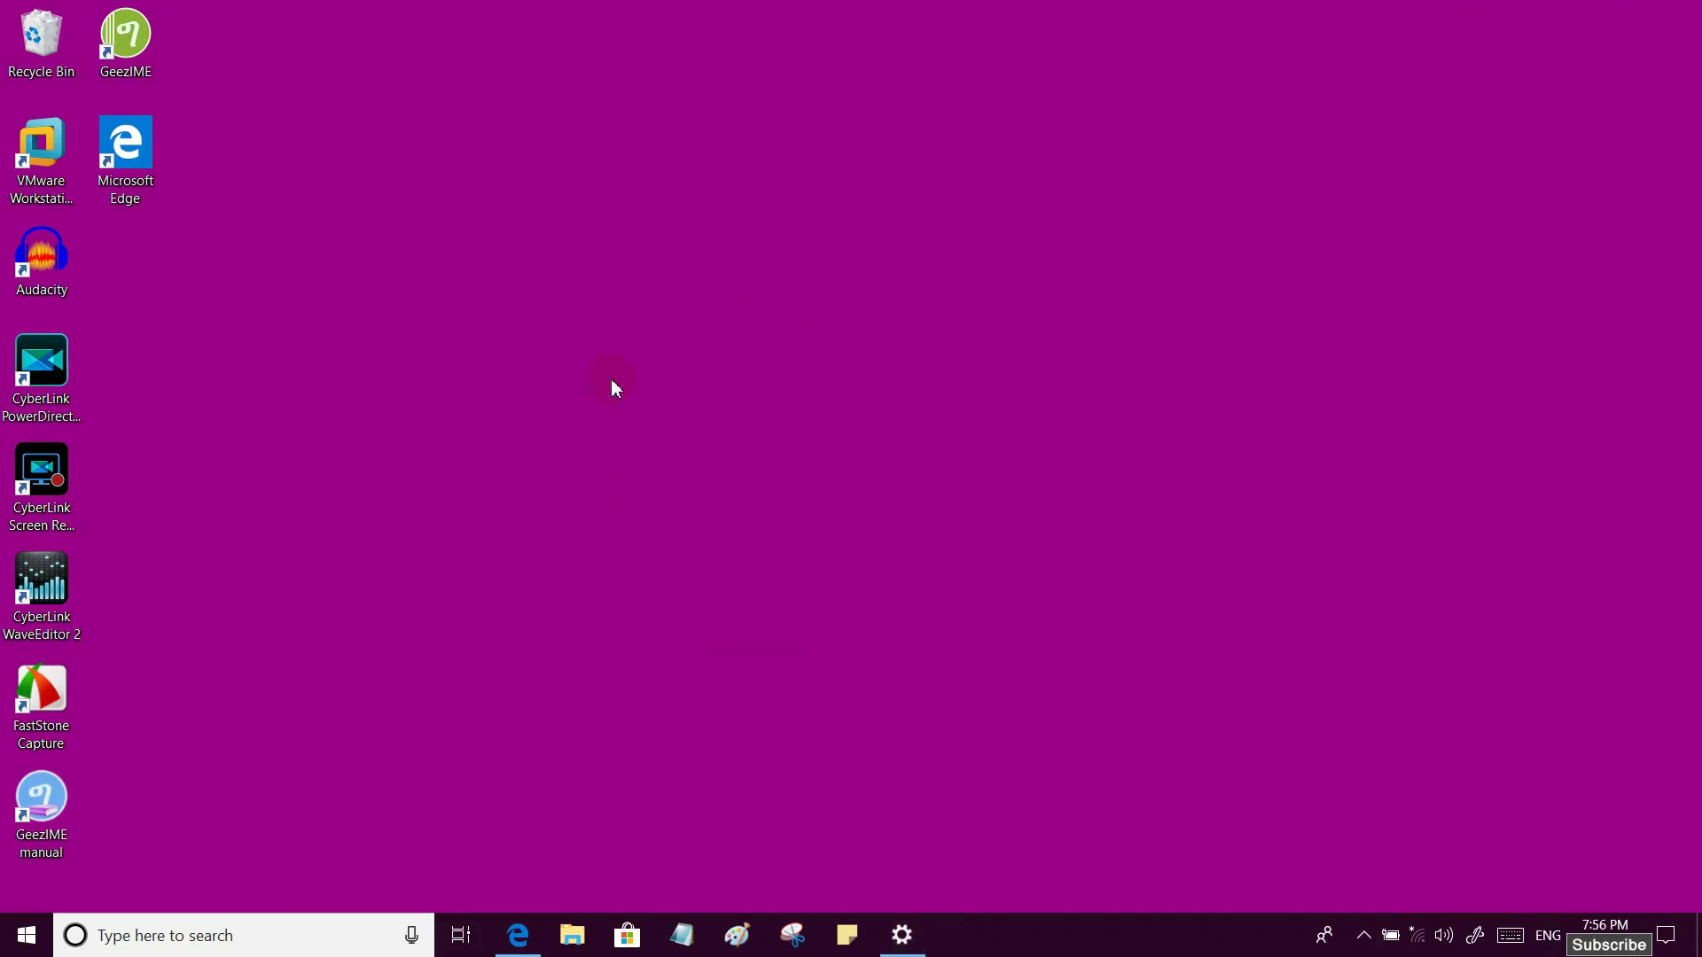
click(902, 935)
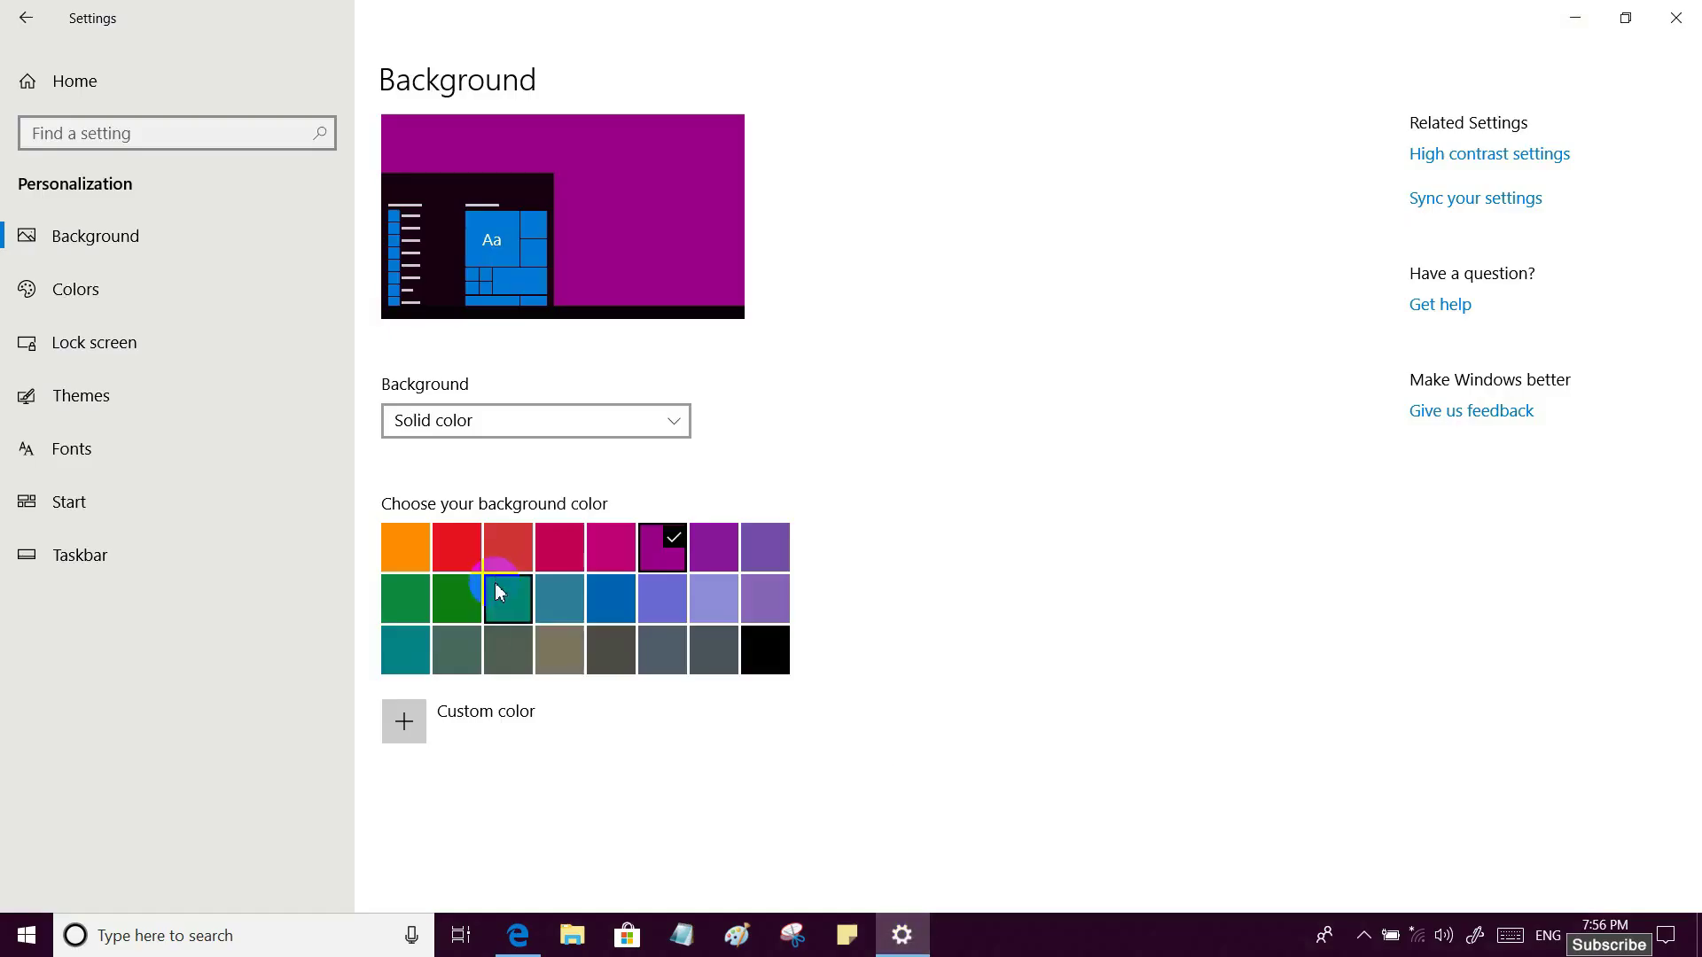
Step: Change the solid background color to blue and check the result on the desktop
click(611, 599)
click(1570, 10)
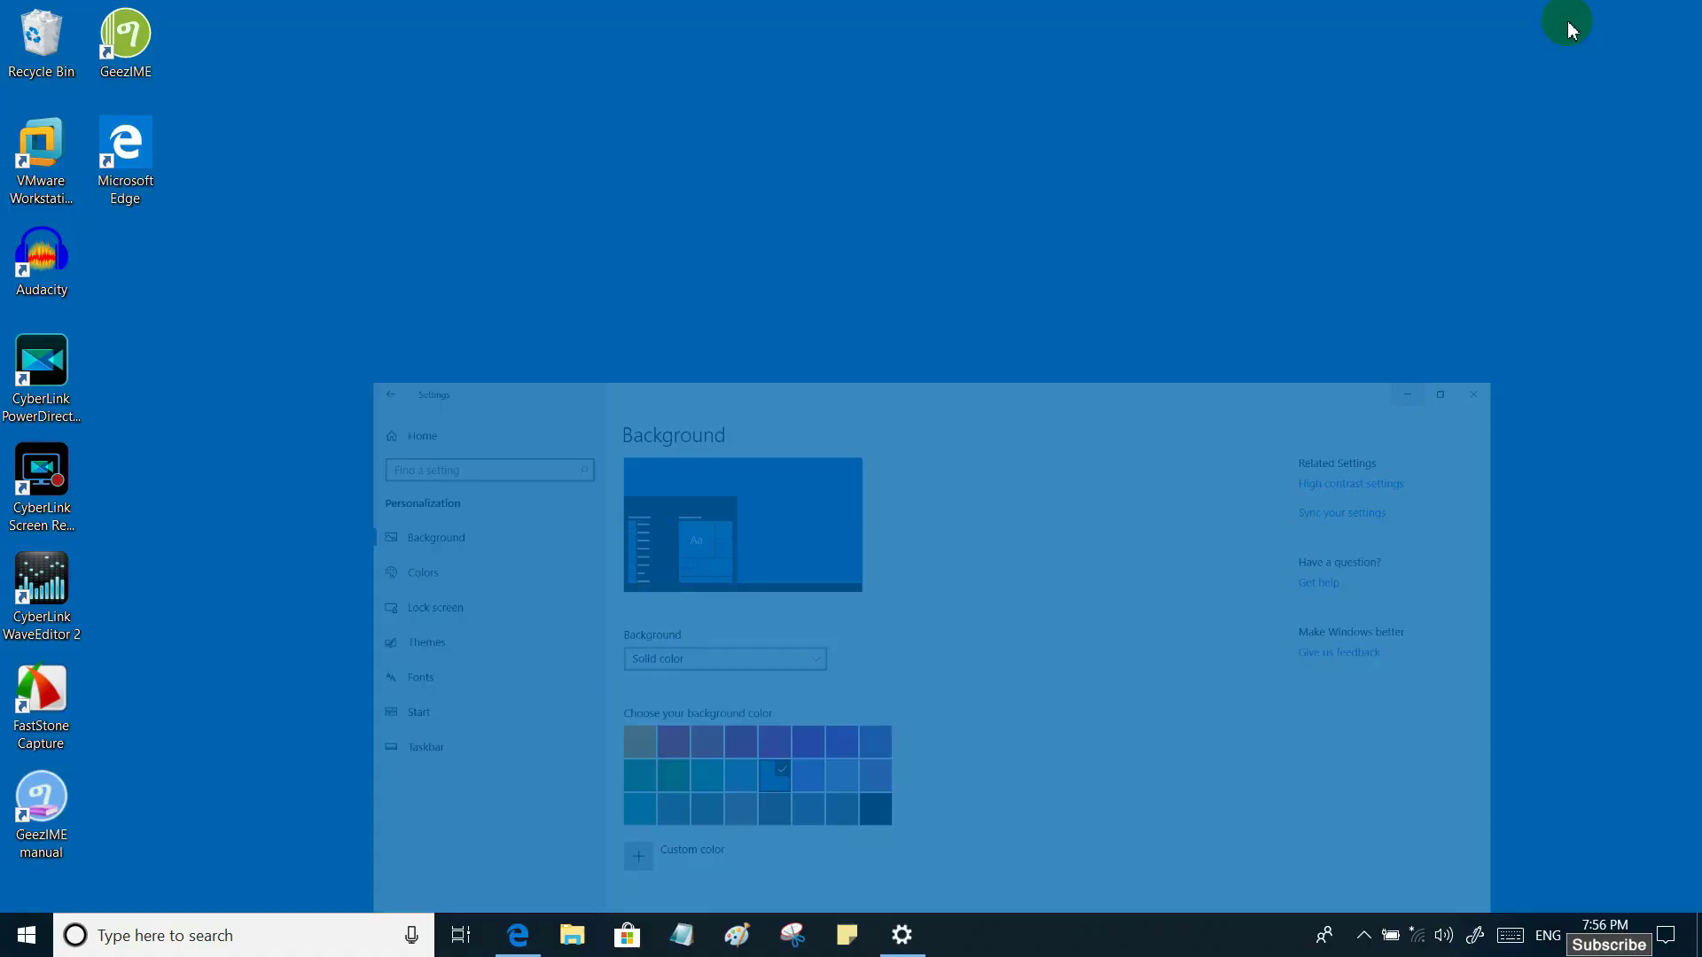
click(903, 941)
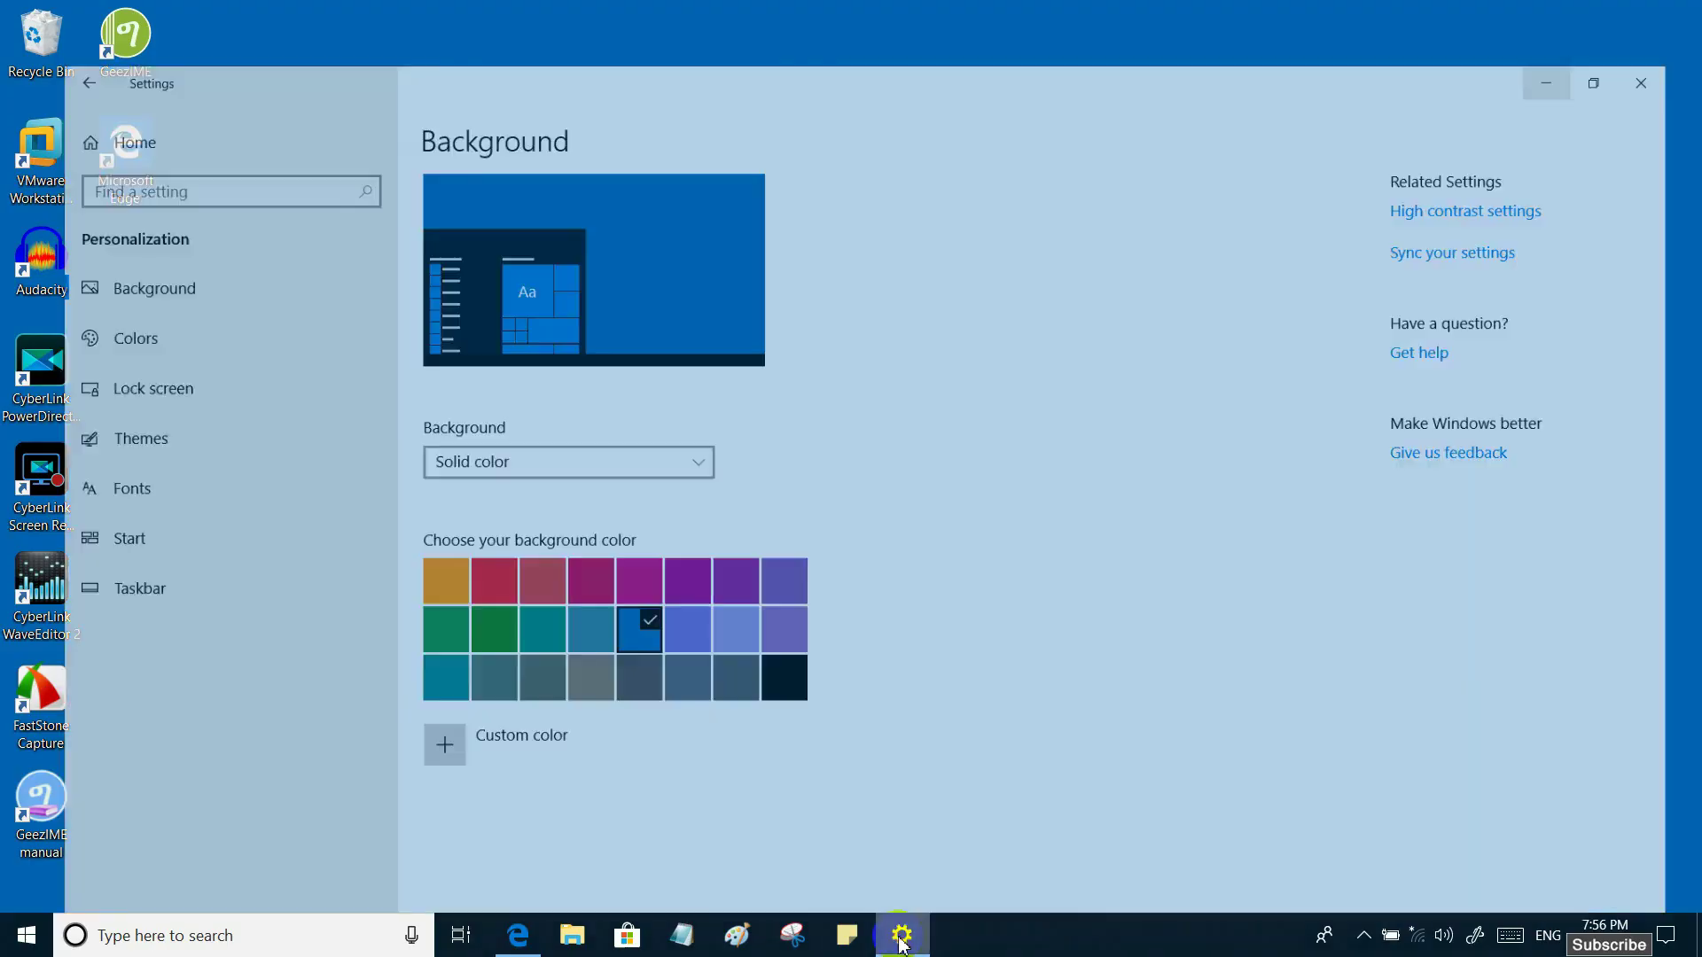
Step: Switch the background type to Slideshow and view the desktop, returning to the background settings
click(671, 423)
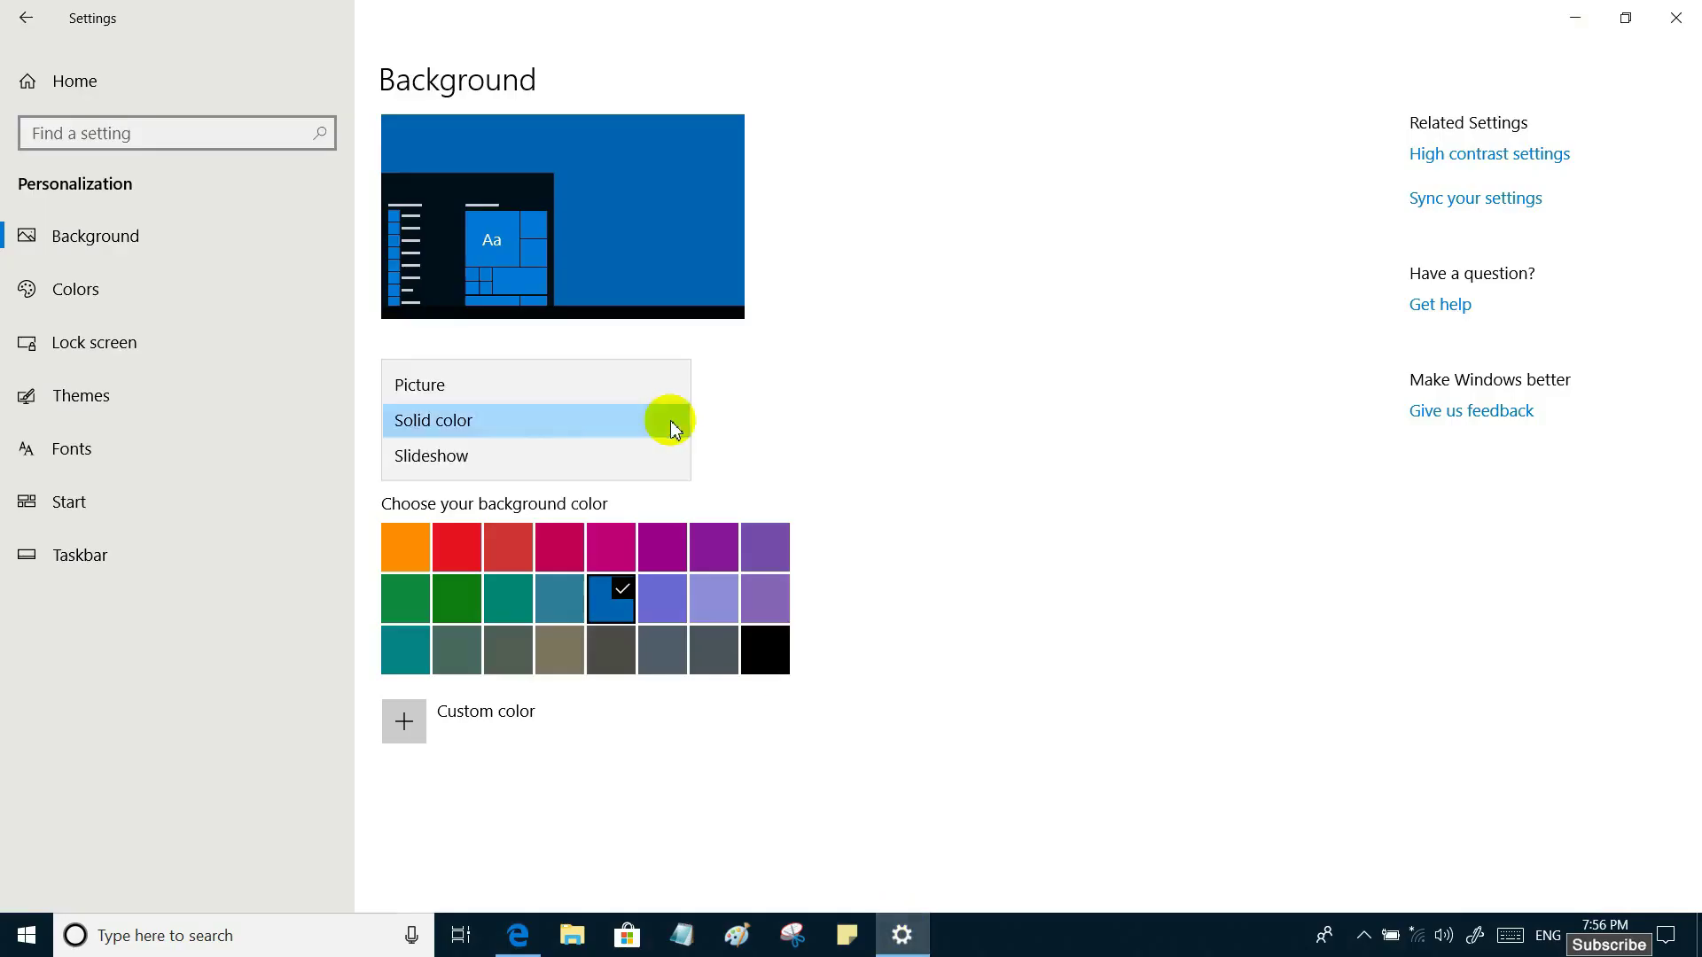
click(459, 461)
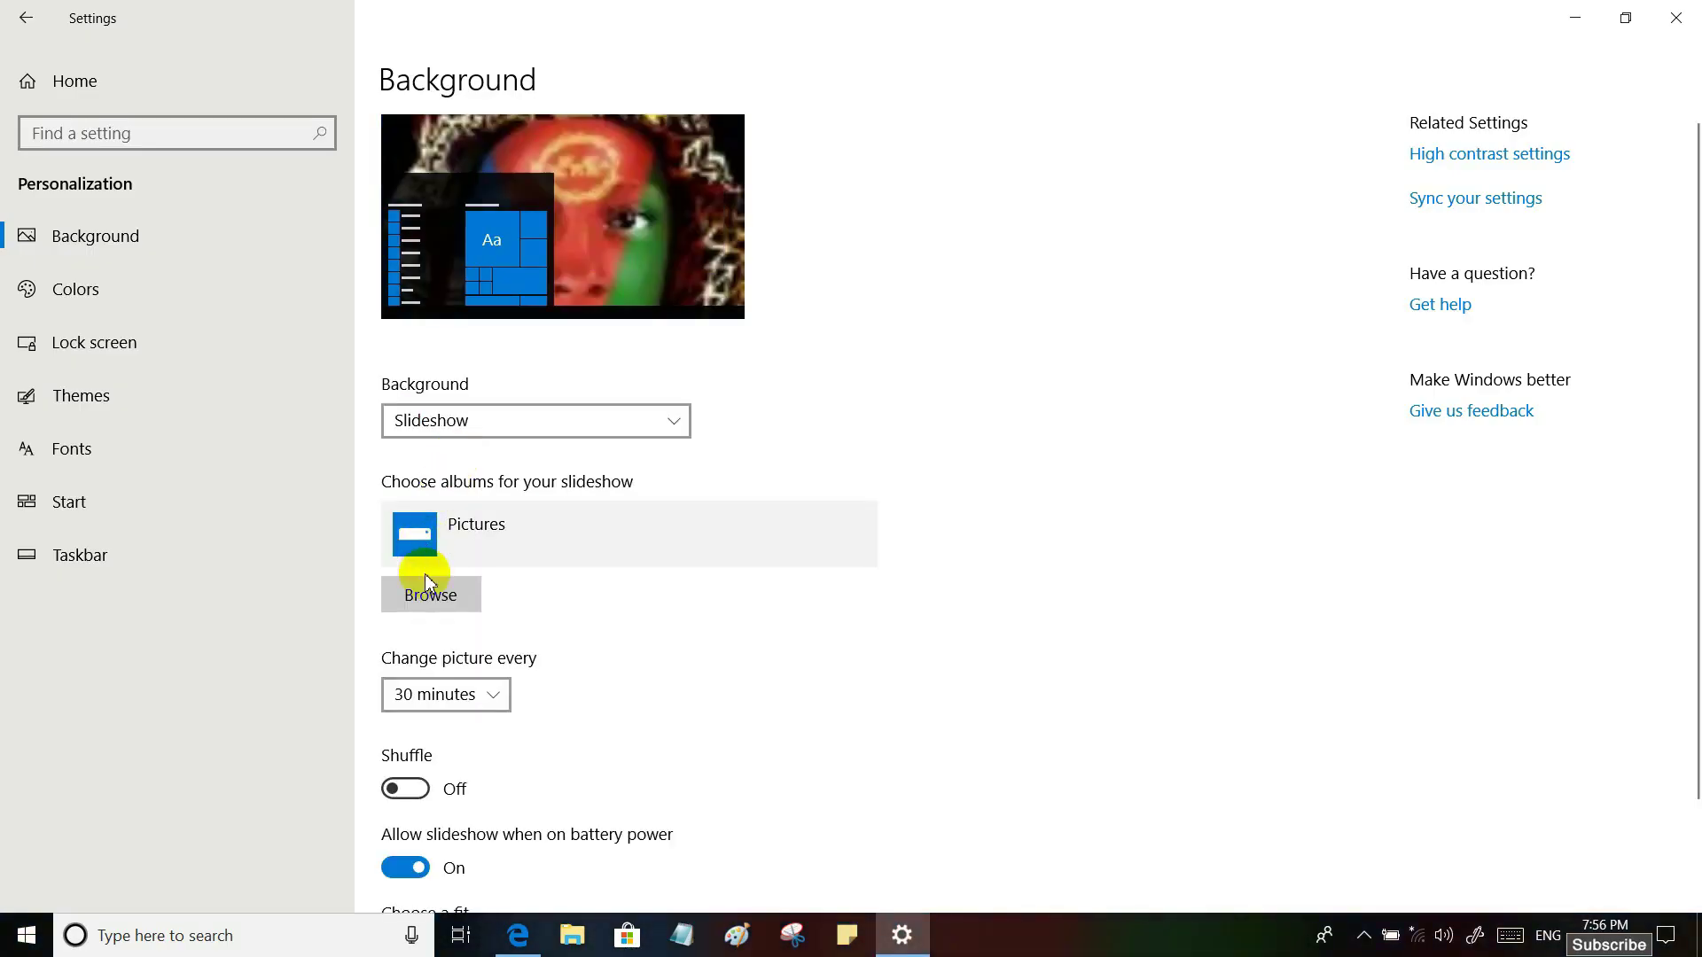
click(1592, 19)
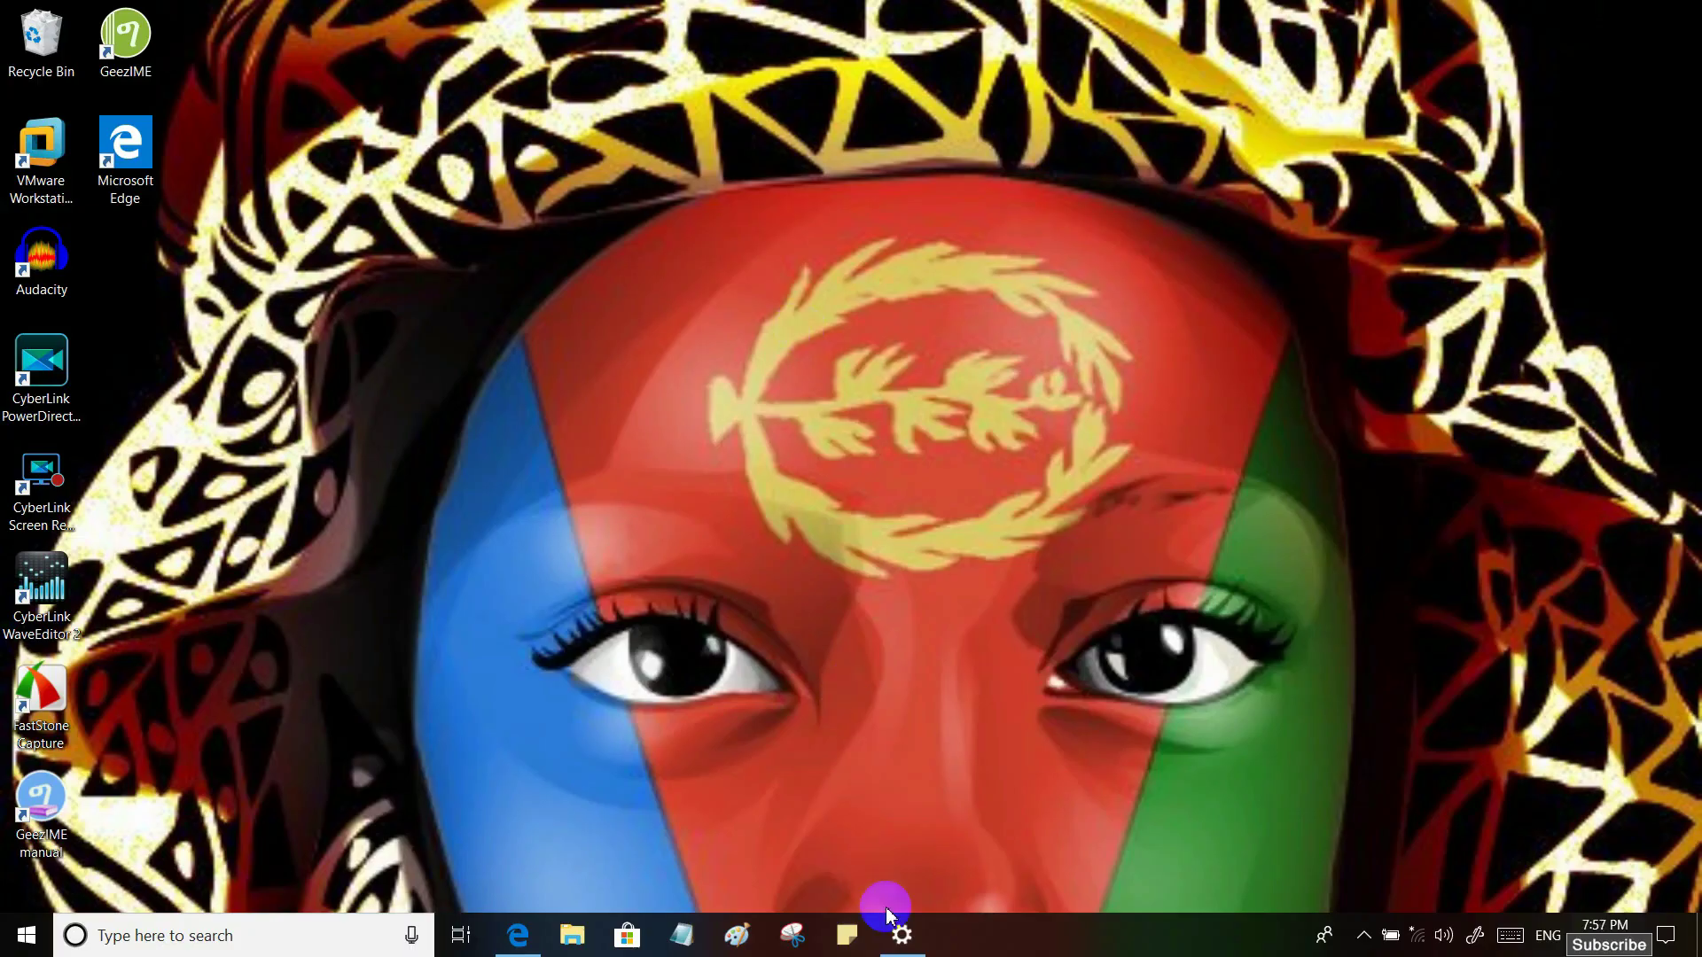
click(899, 932)
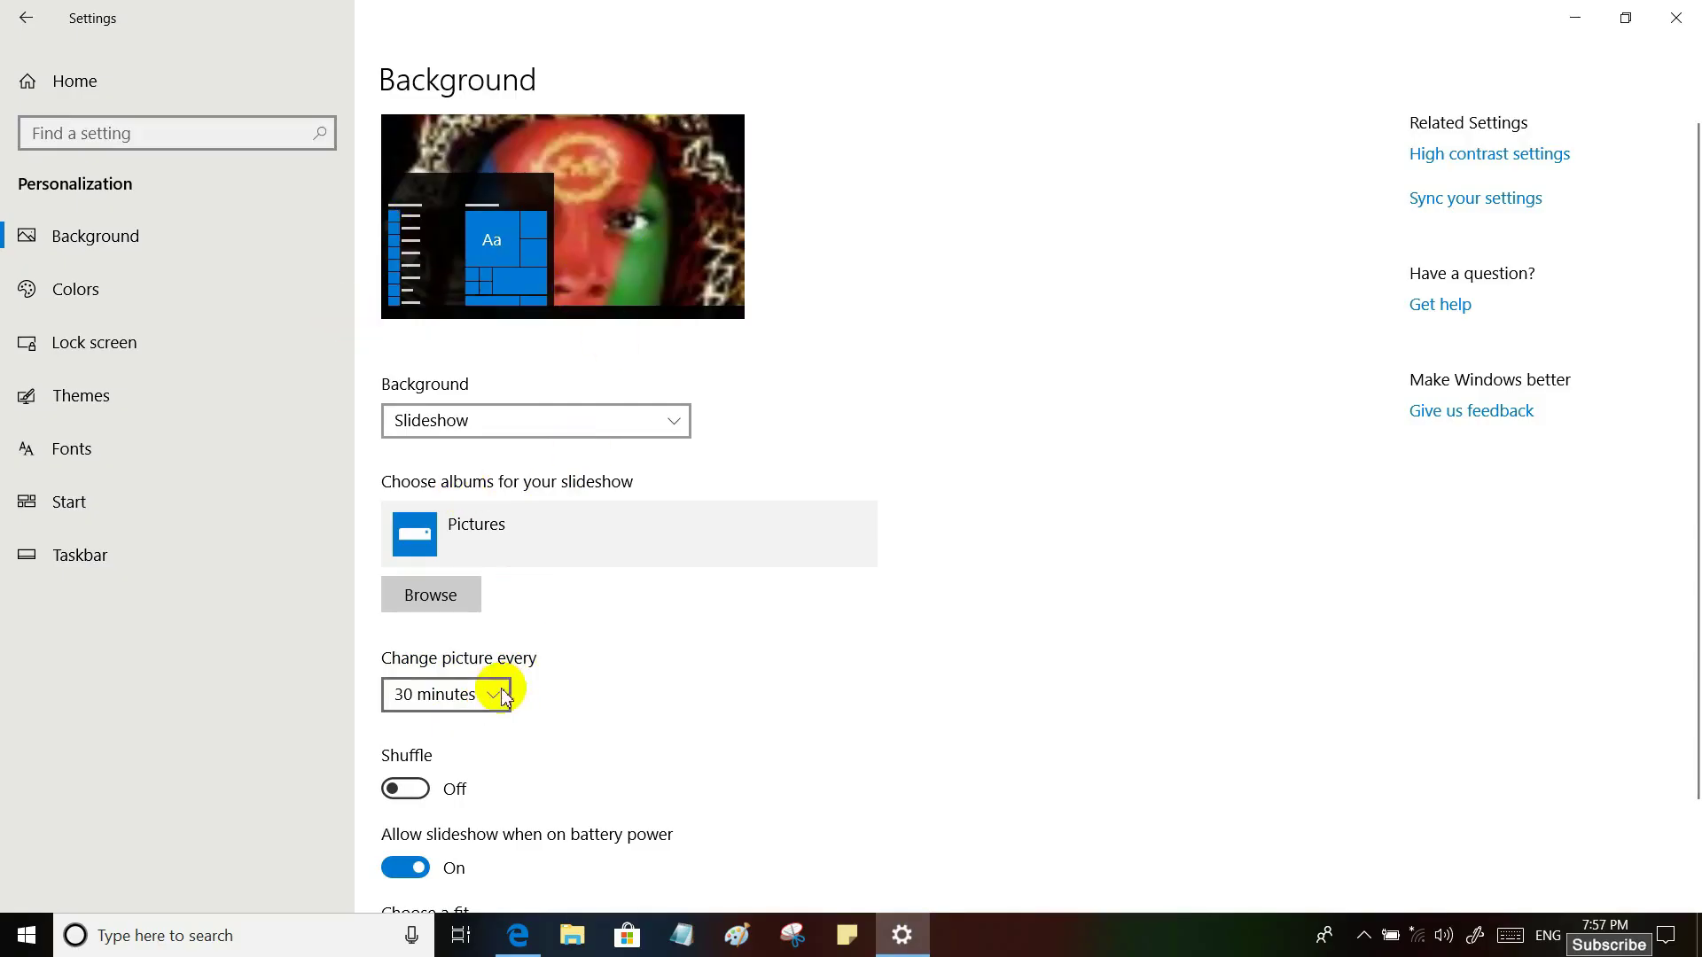
Step: Use the Tpro Wallpaper folder as the slideshow album and have the picture change every 1 minute
click(430, 601)
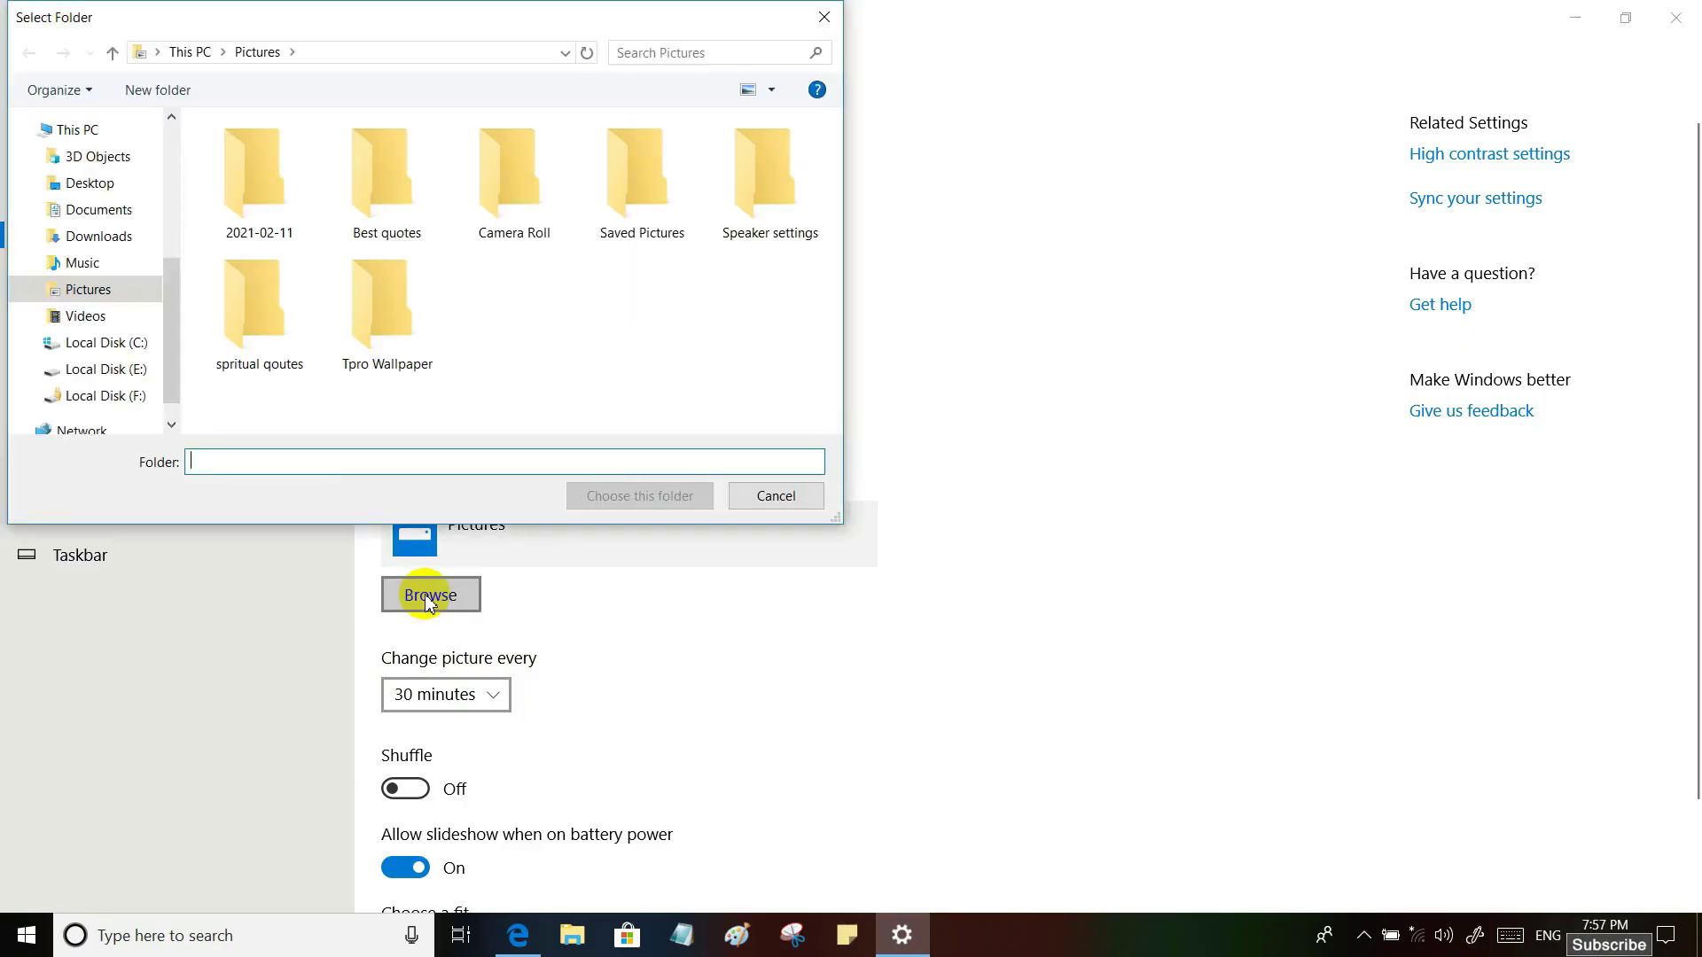
click(391, 312)
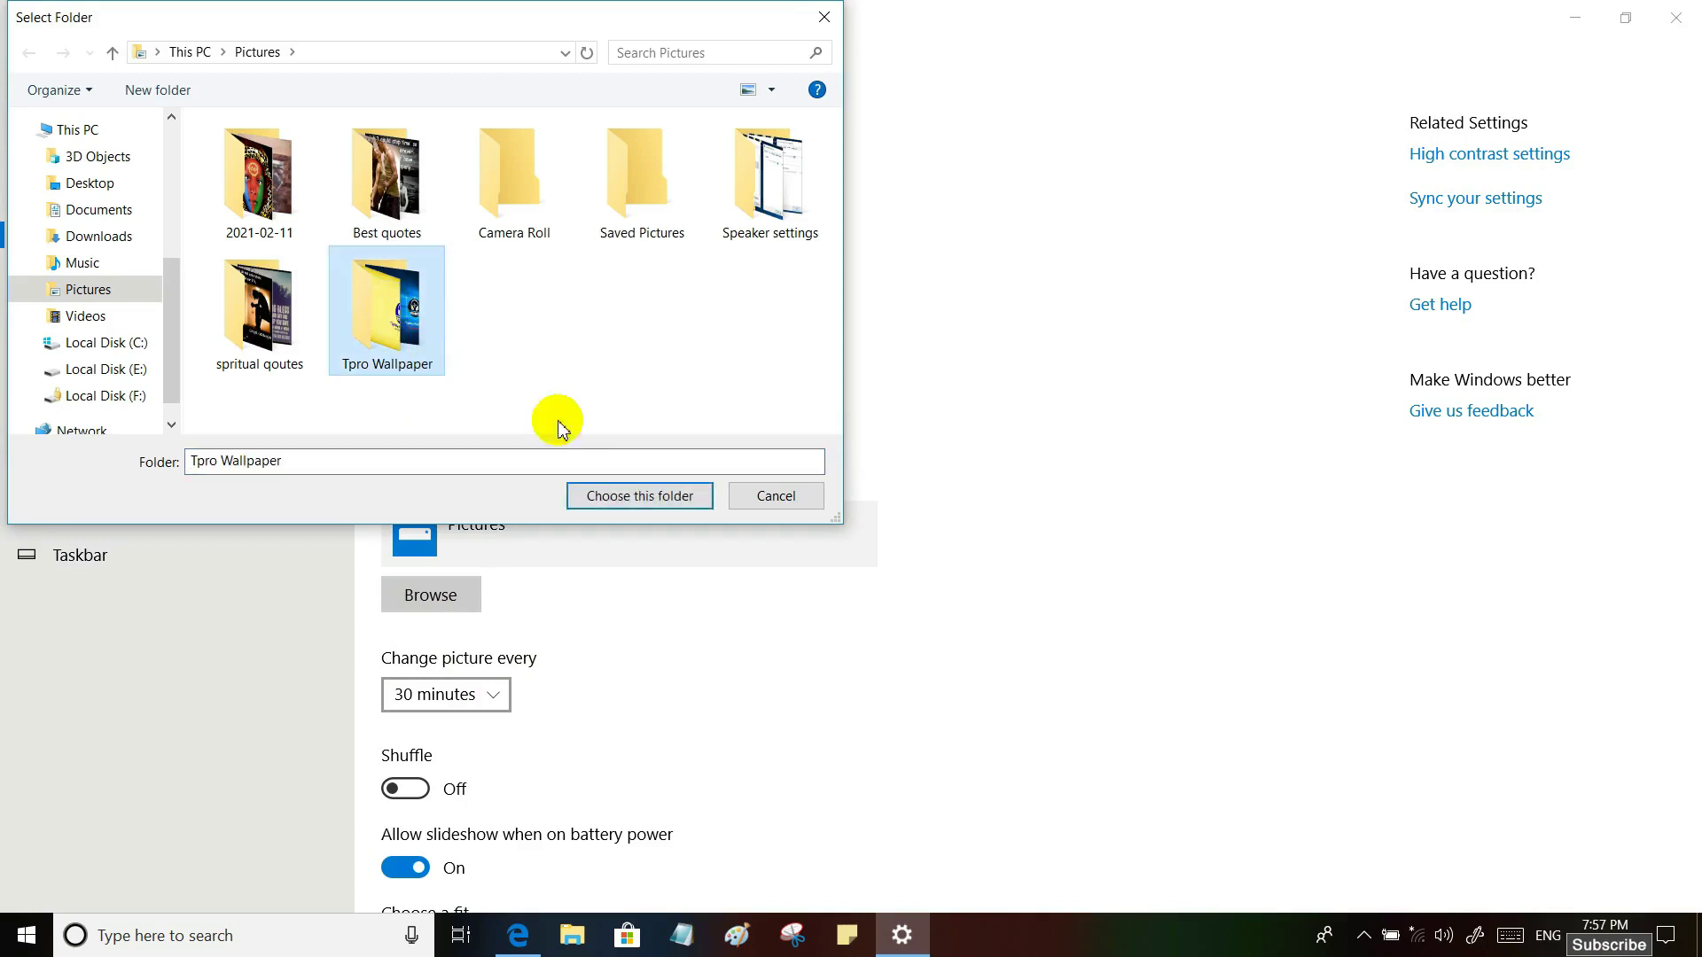
click(627, 497)
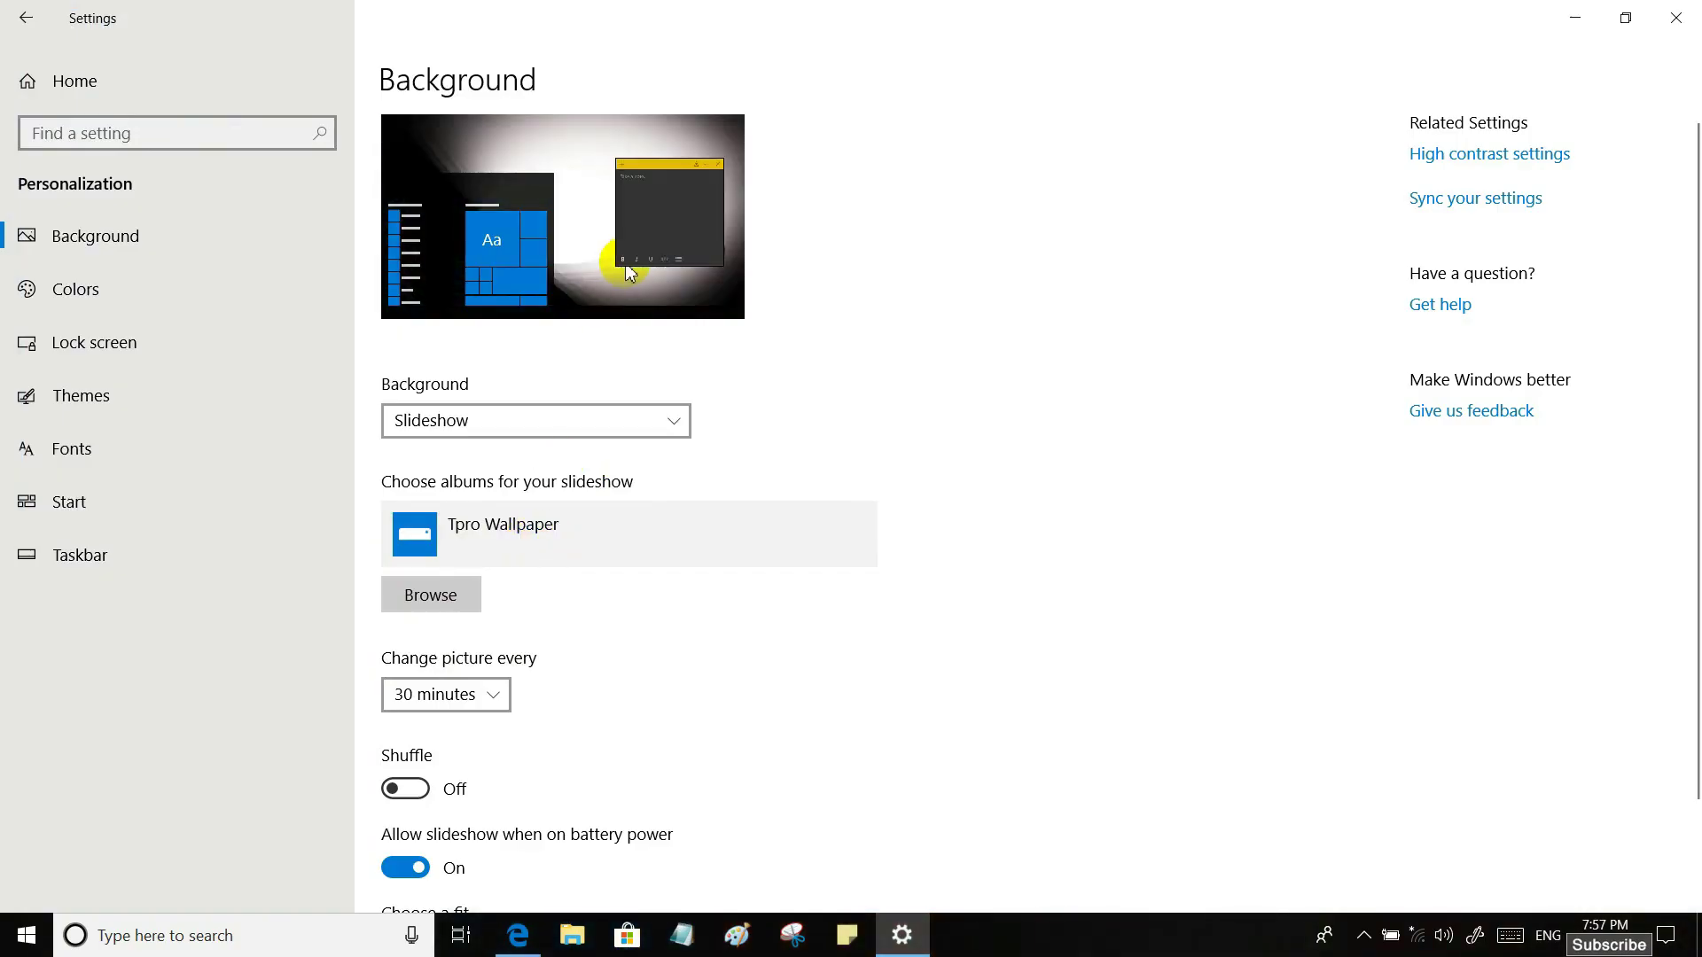
click(492, 694)
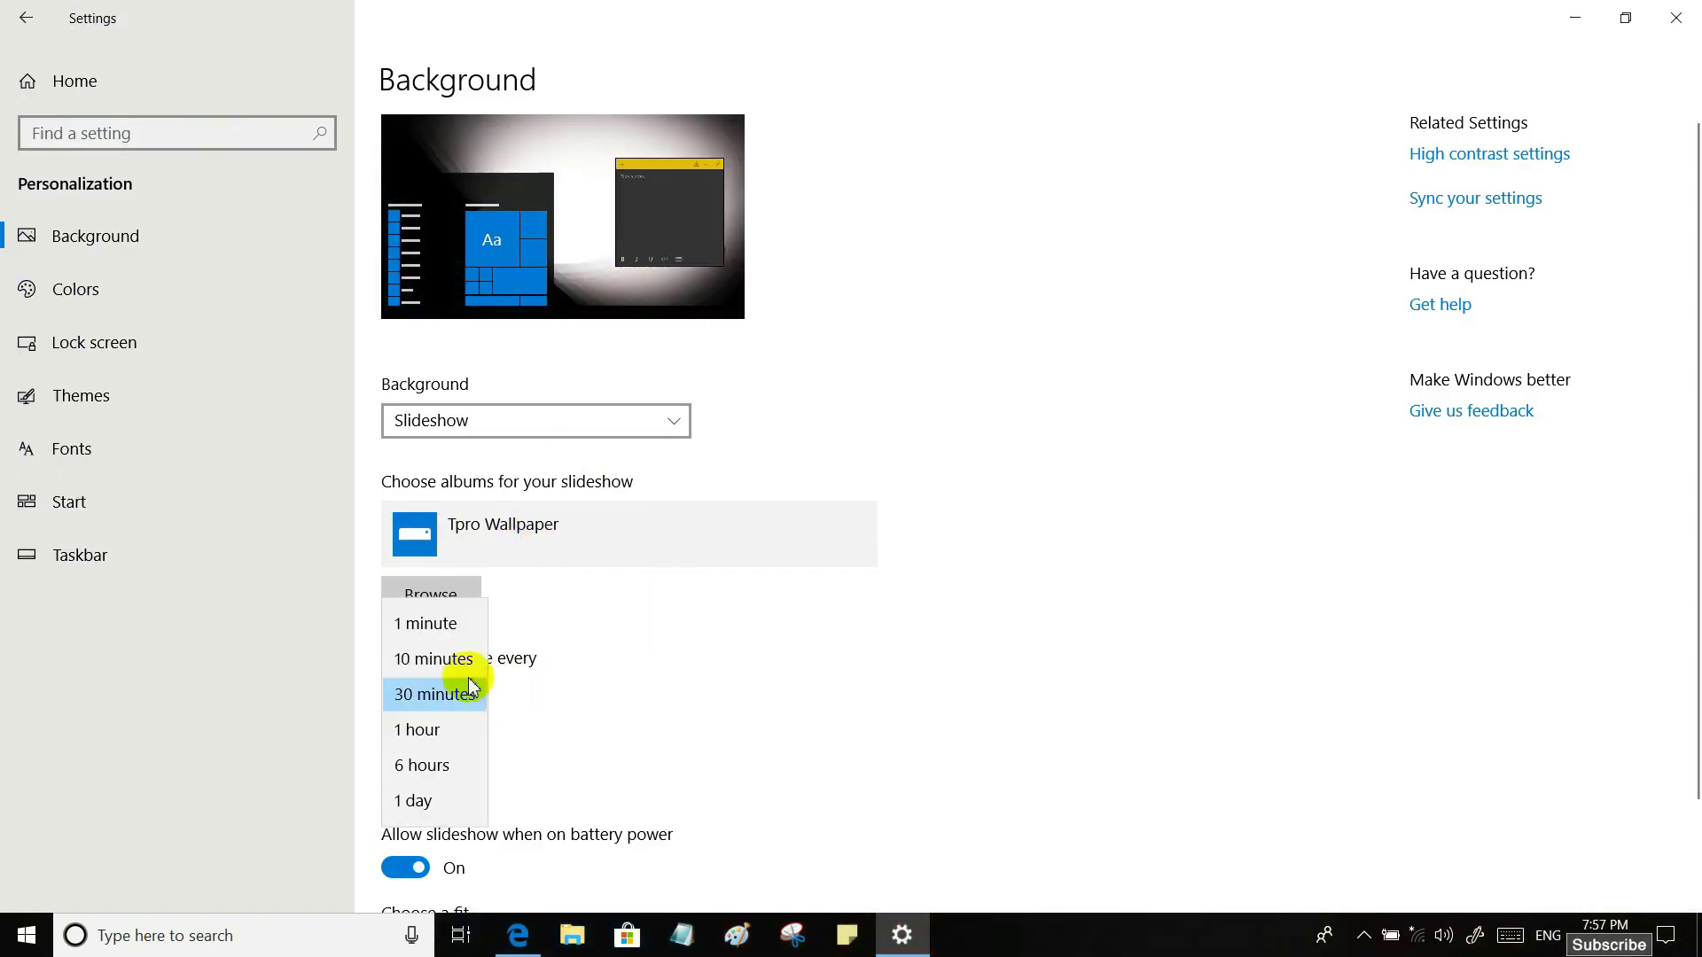
click(429, 622)
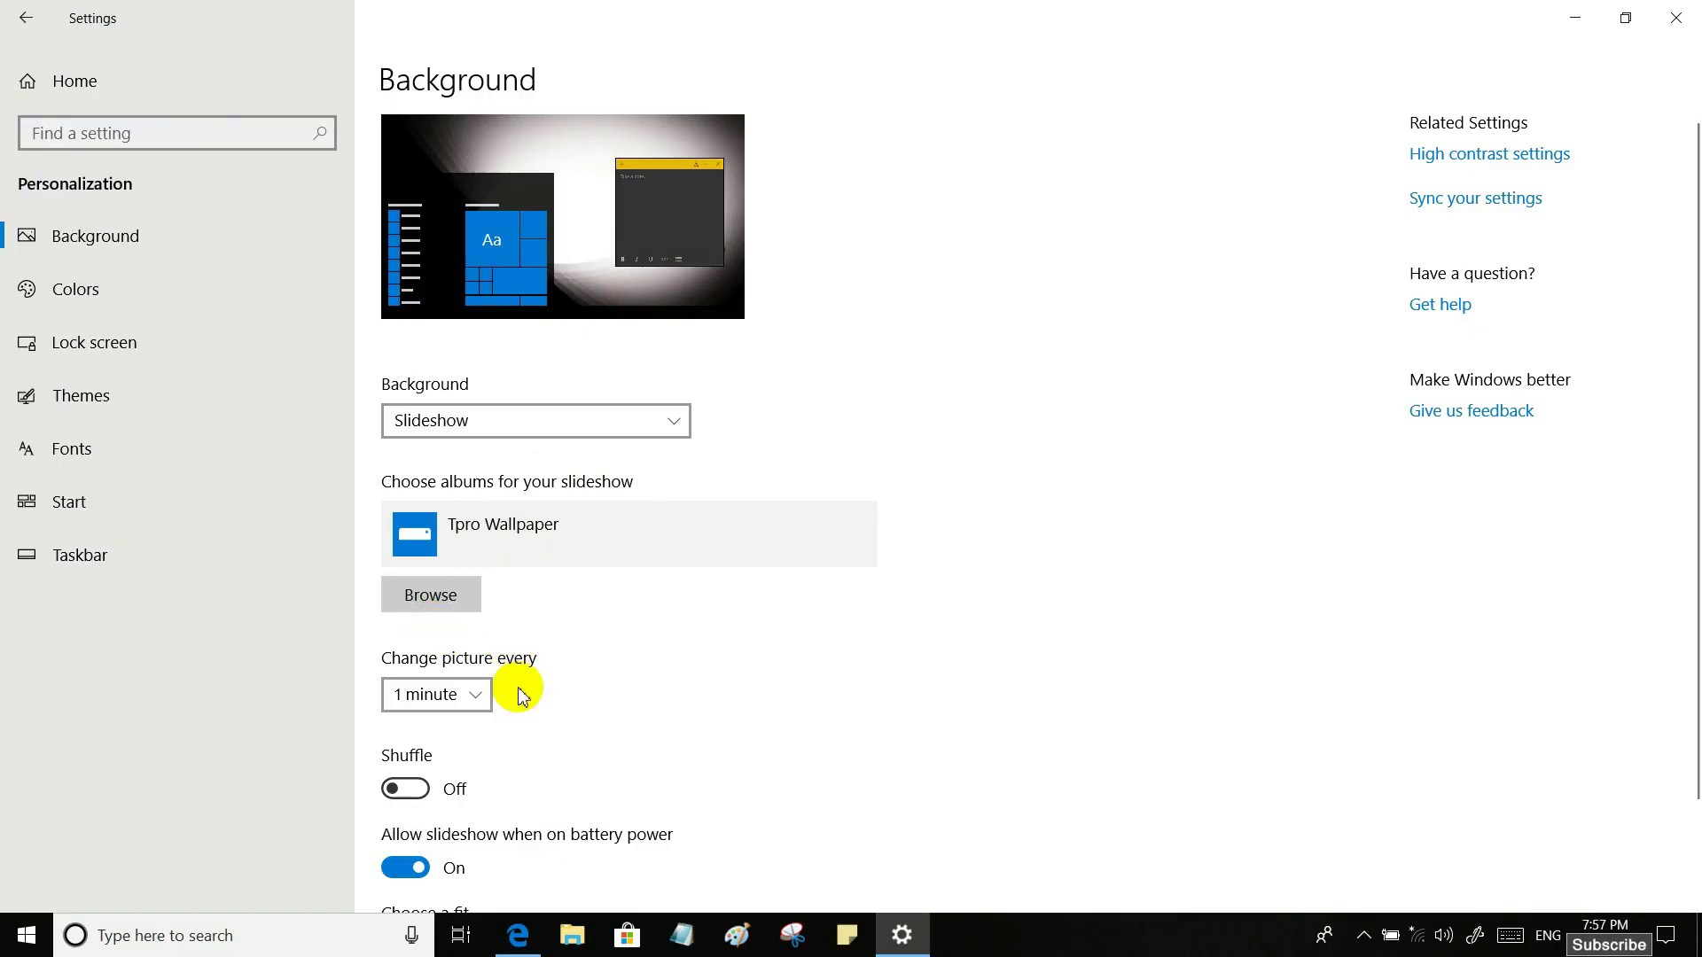
Step: Toggle the slideshow on battery power off and back on, and select Fill as the picture fit
scroll(601, 663, down, 3)
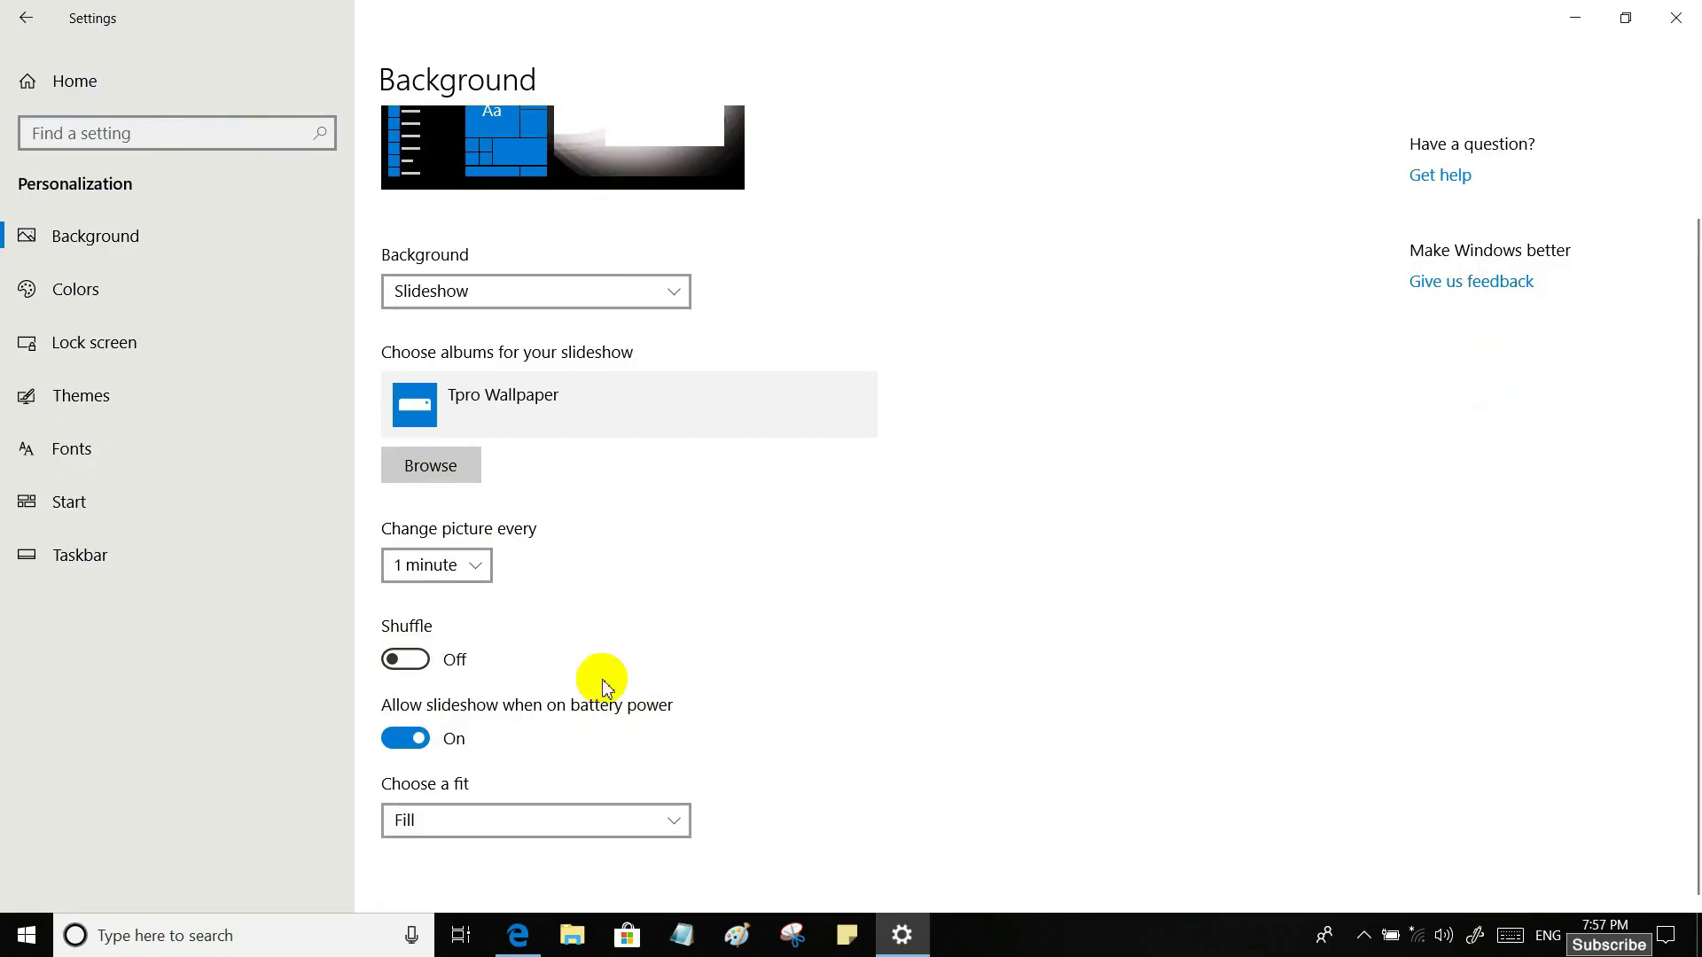
click(404, 741)
click(404, 741)
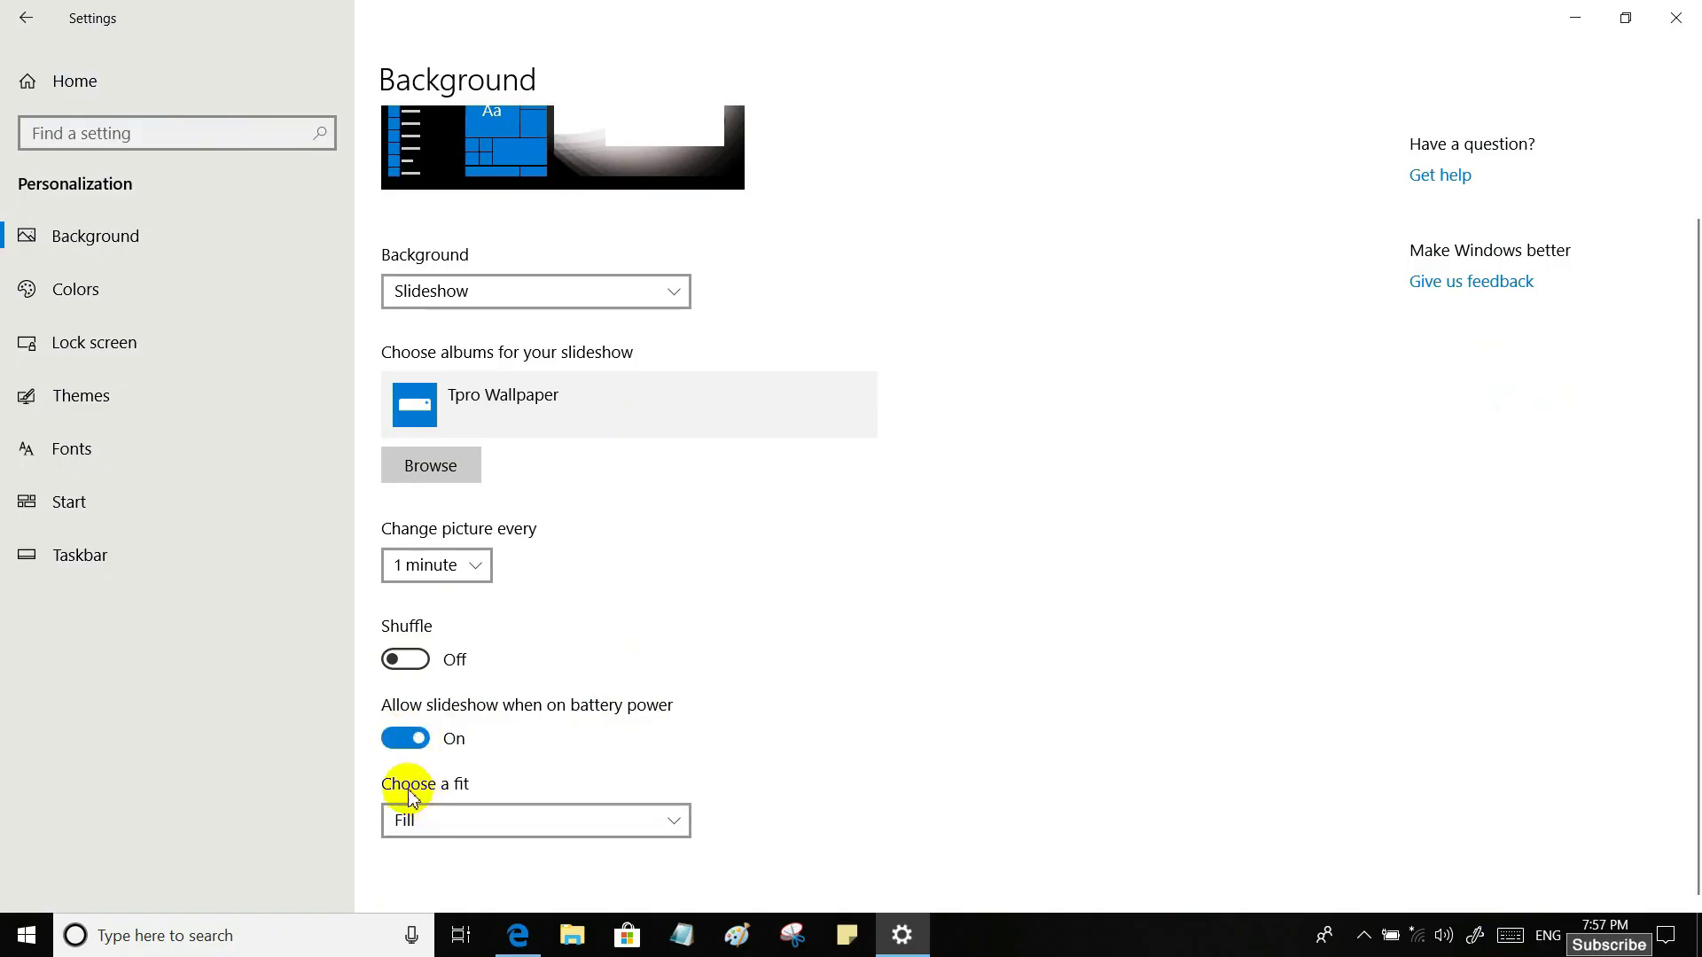
click(675, 824)
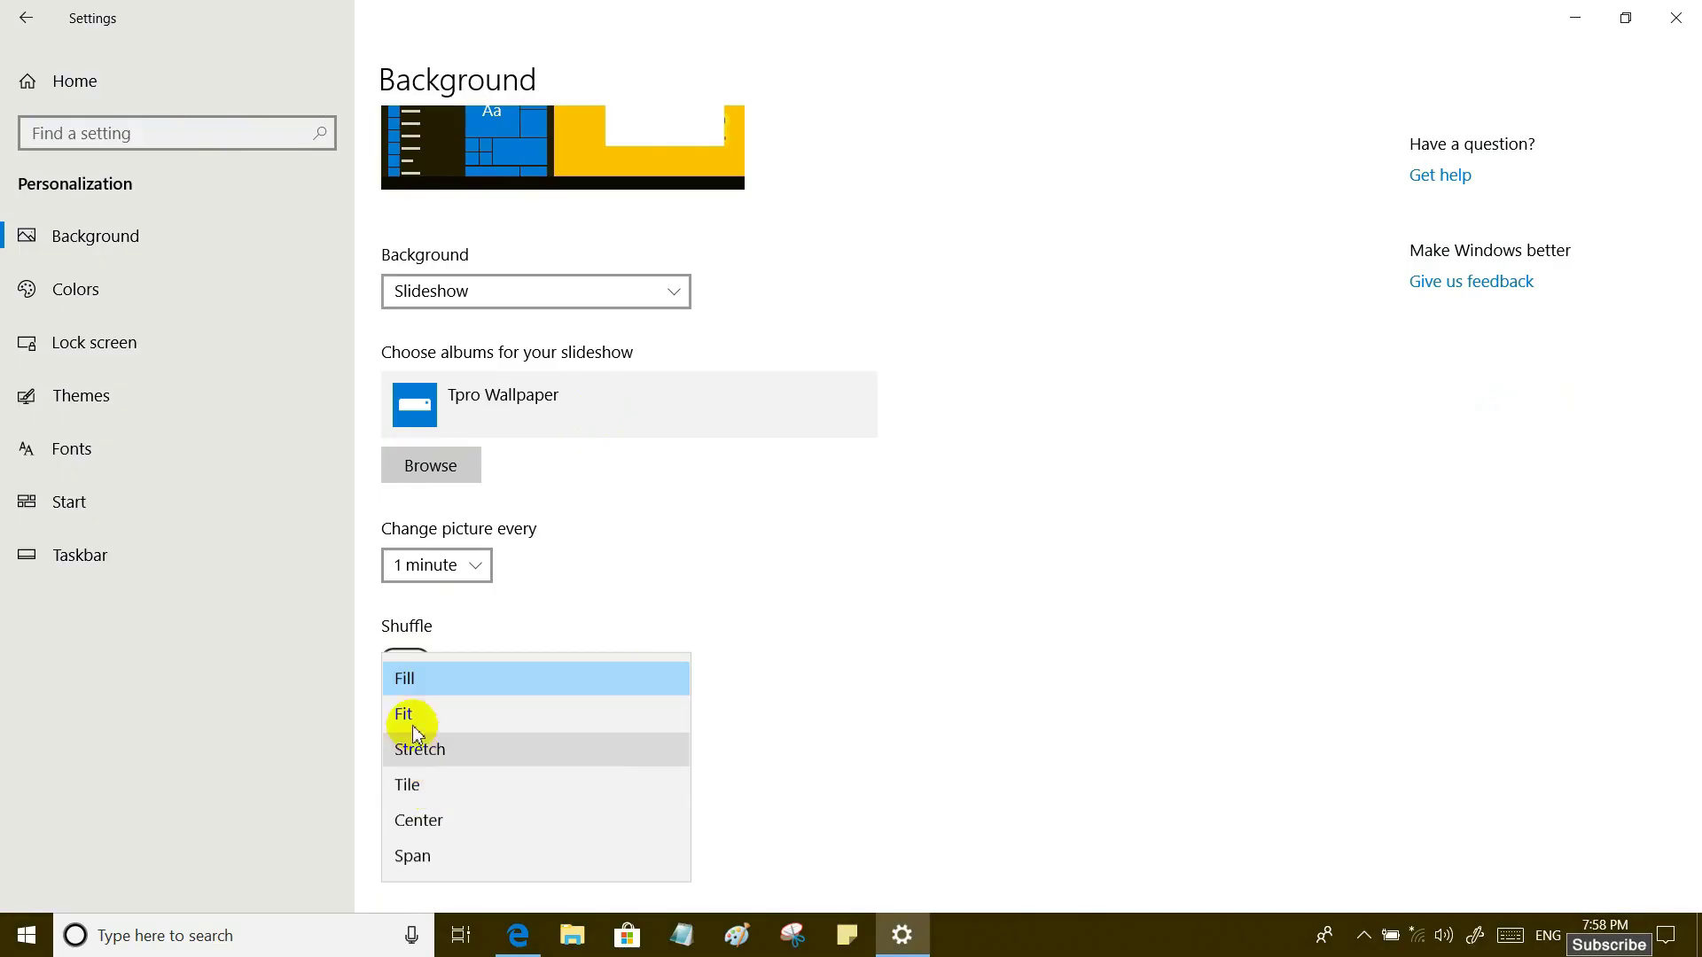
click(407, 680)
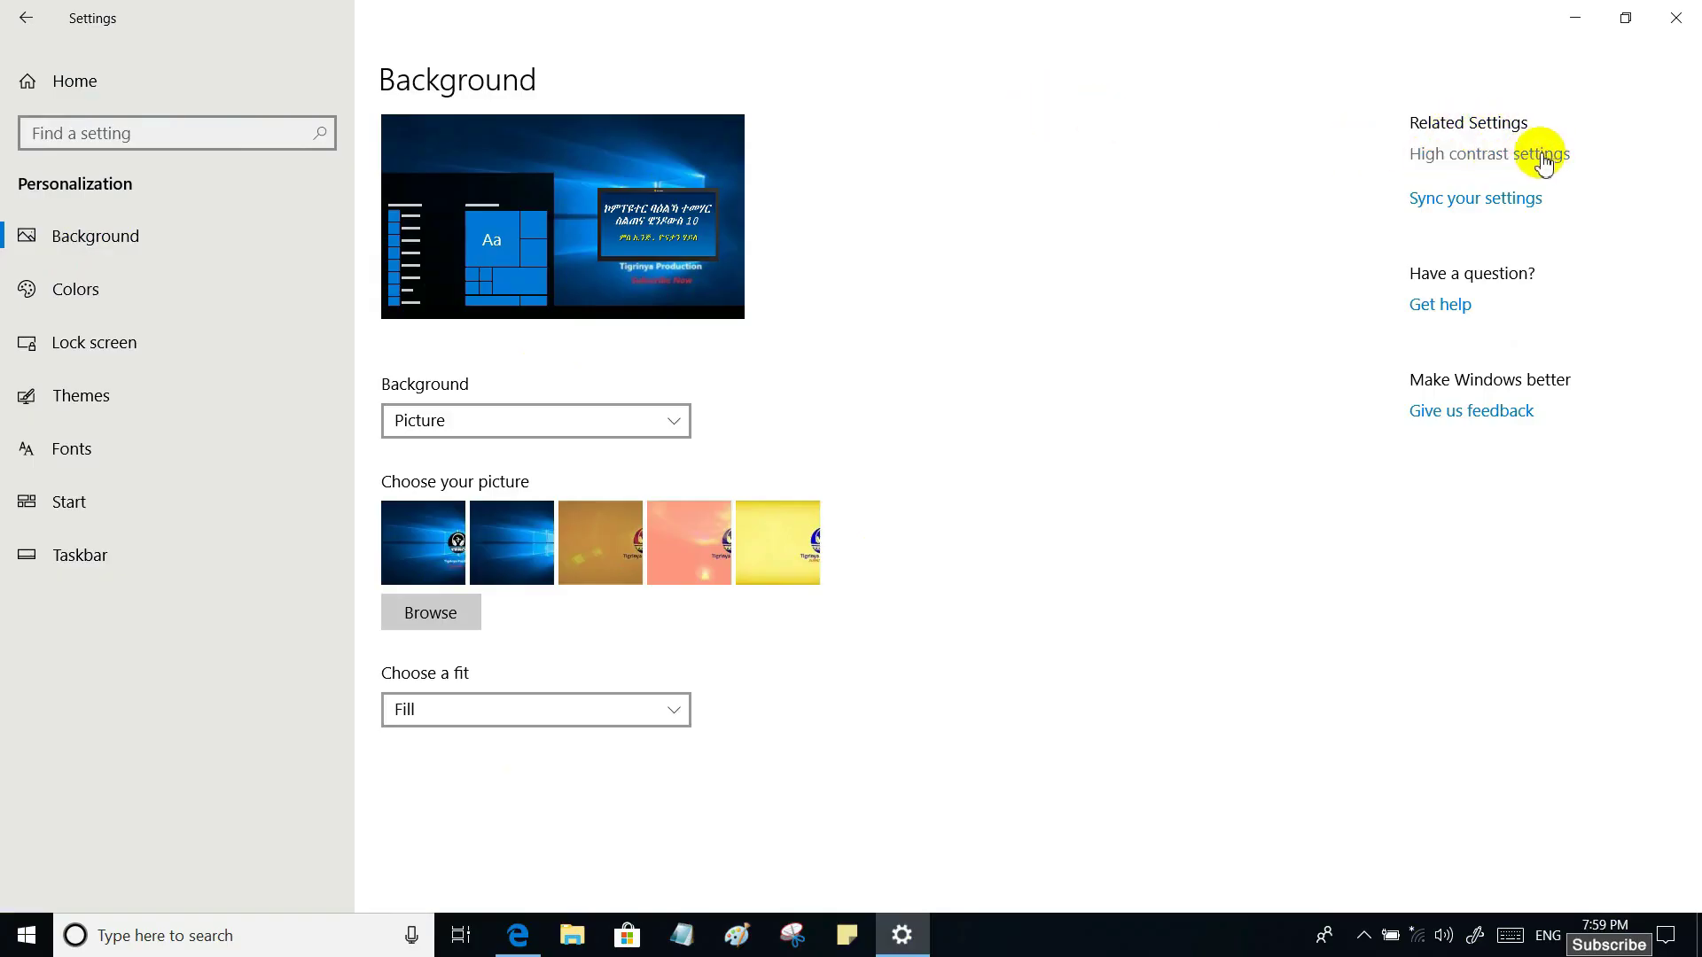
Step: Turn on high contrast to preview it, turn it off again, and return to the background settings
click(1491, 161)
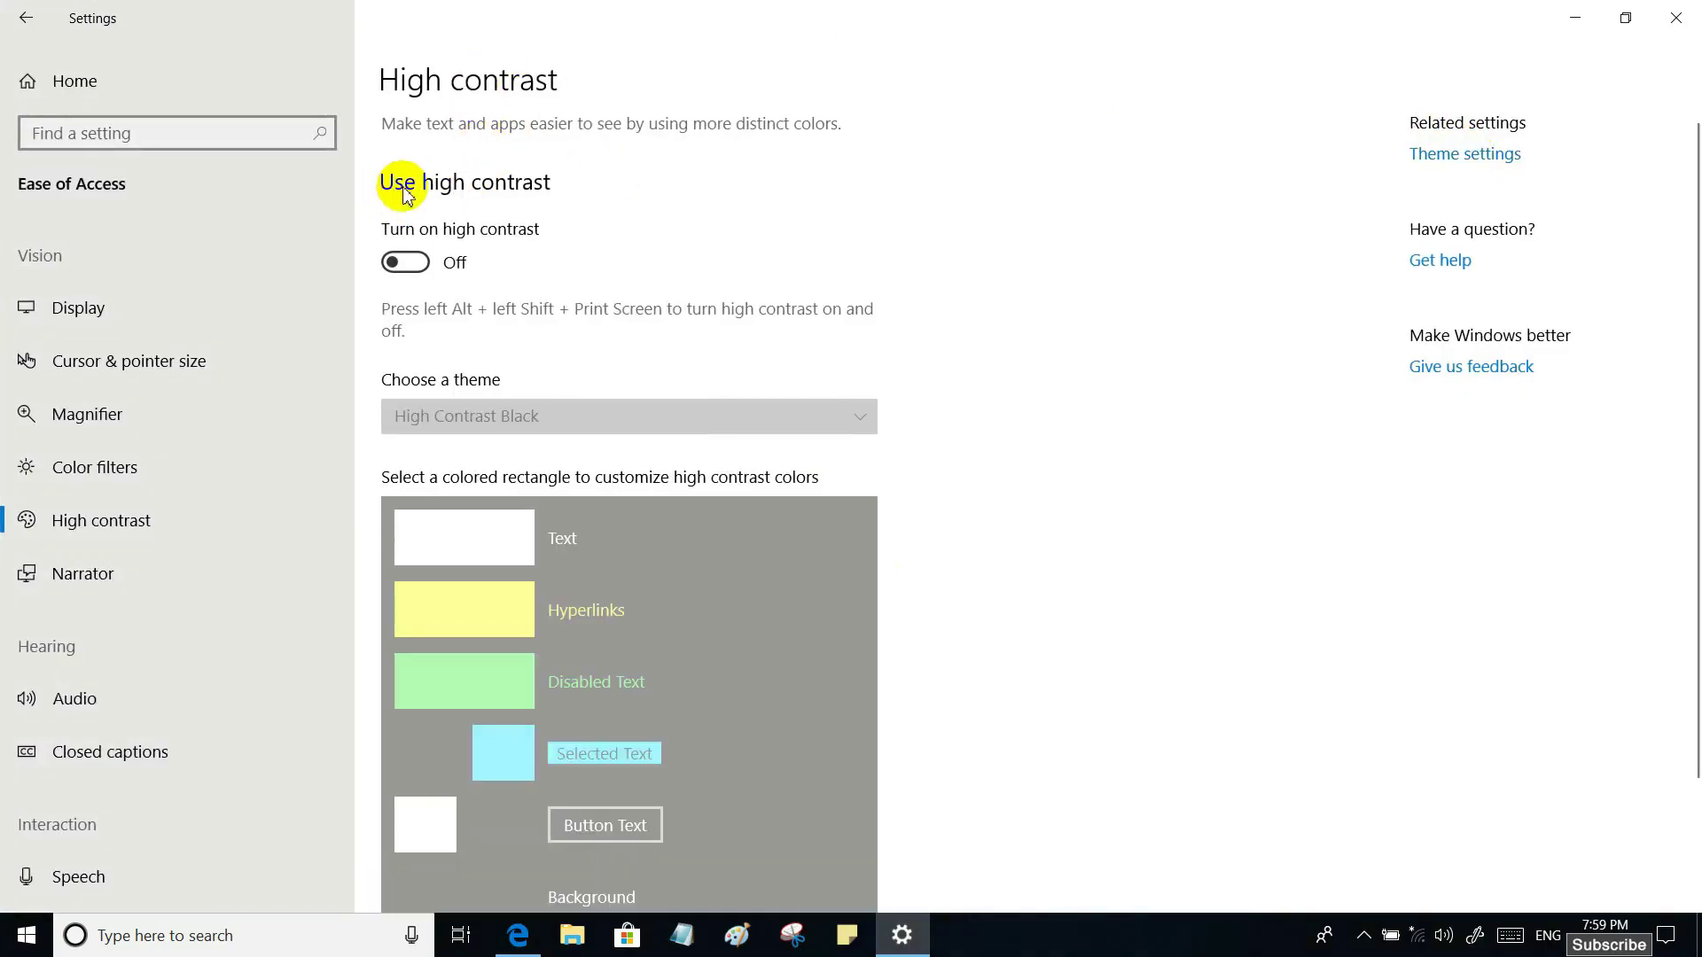
click(408, 262)
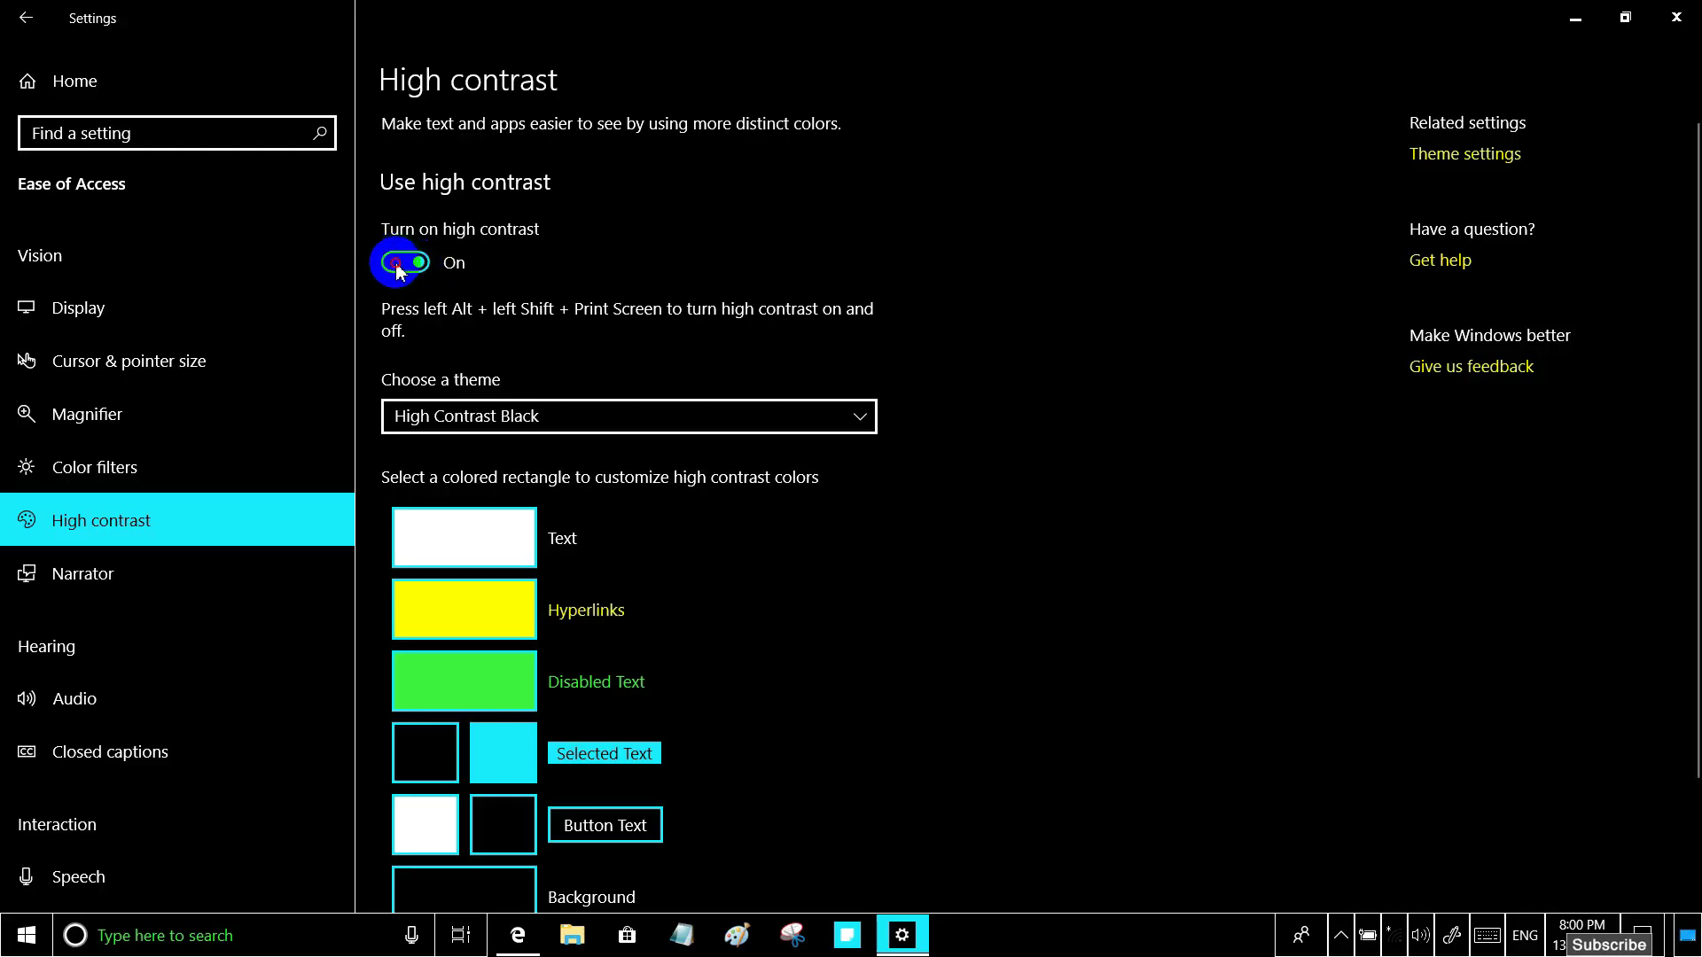
click(396, 268)
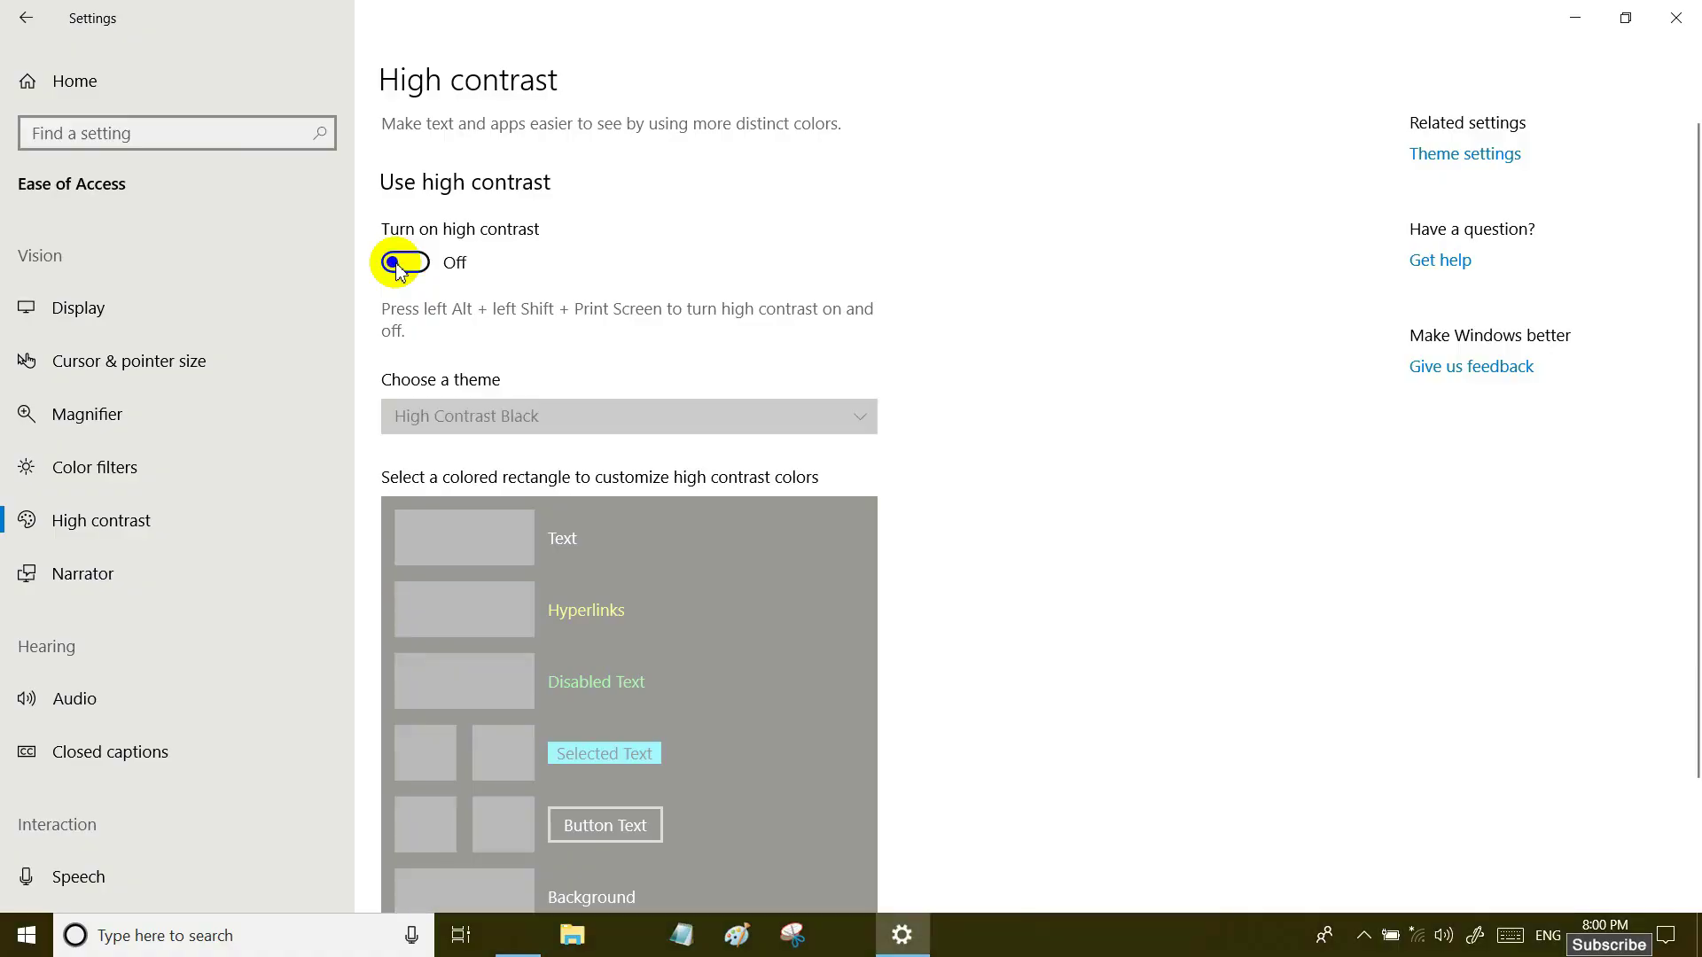
click(40, 26)
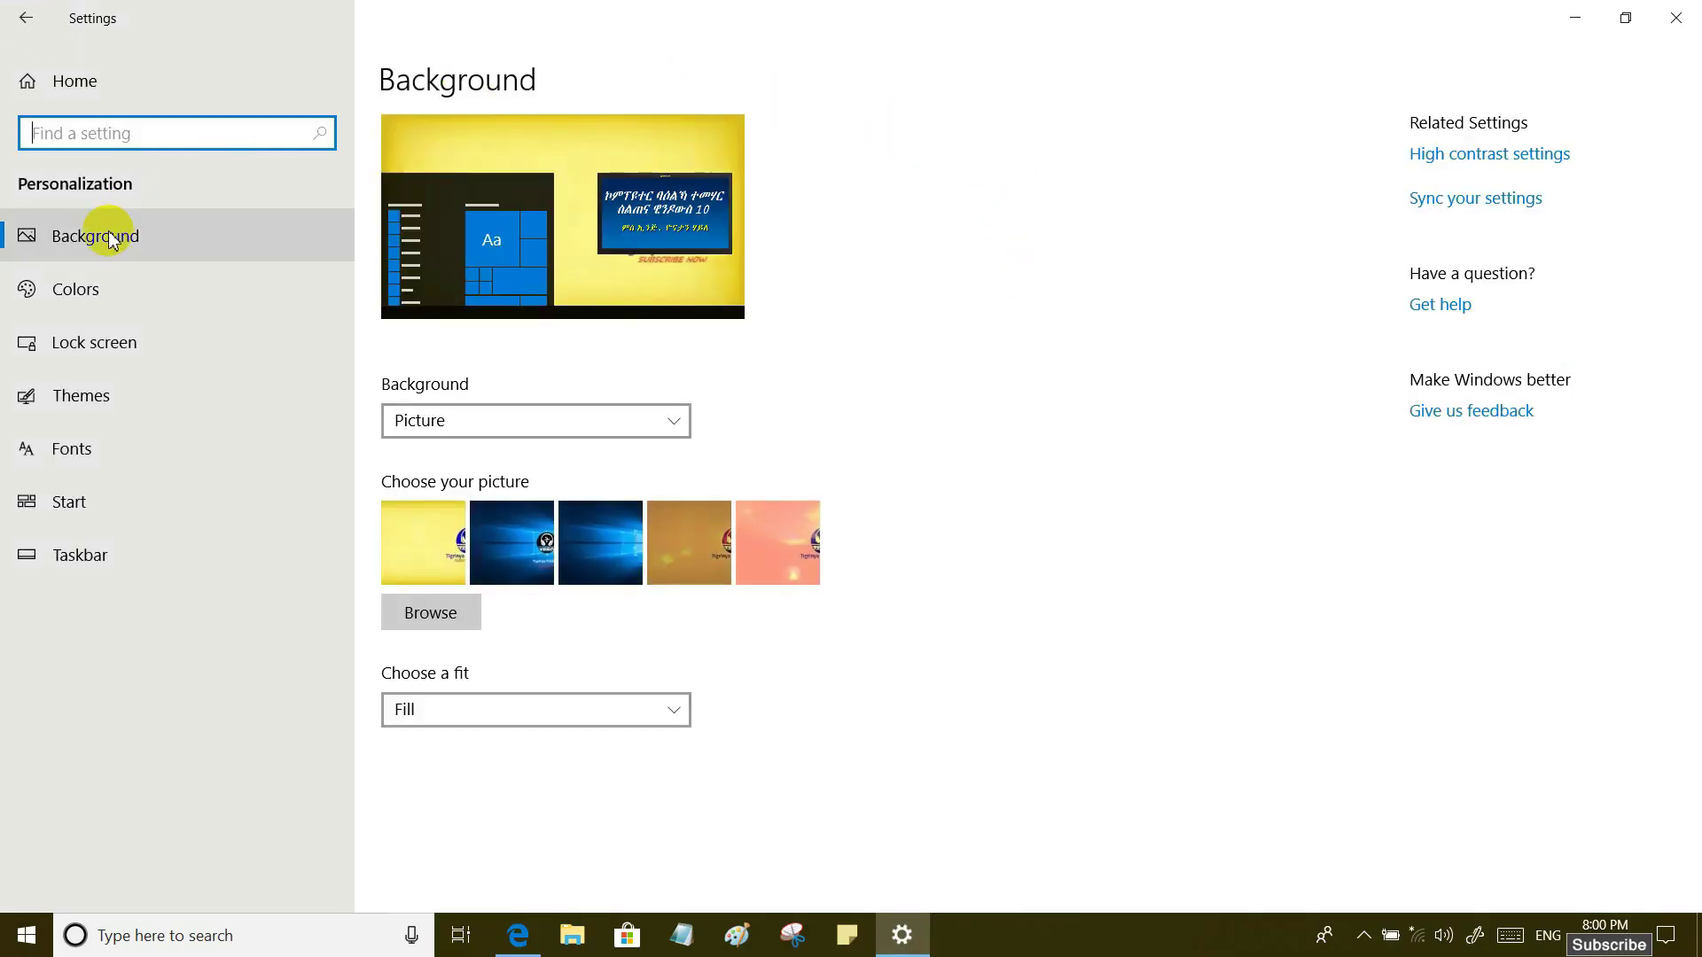
Step: In the Colors settings, try the recent red accent color, apply the recent pink one, and check it in the Start menu
click(81, 302)
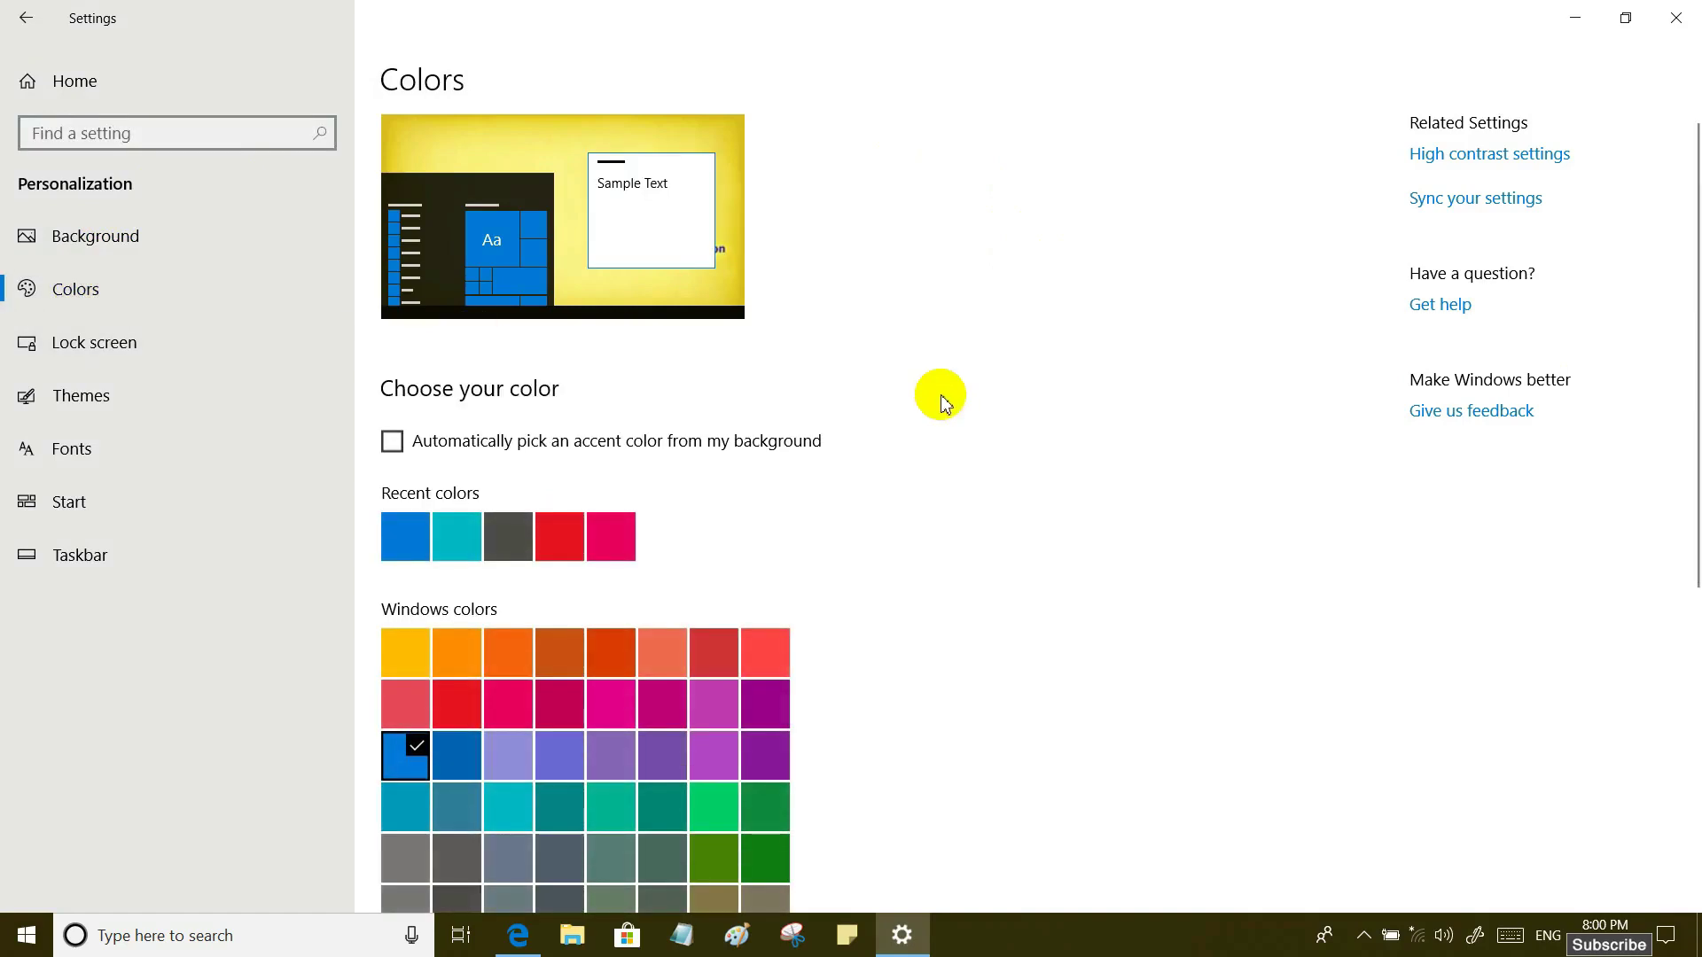
scroll(939, 396, down, 3)
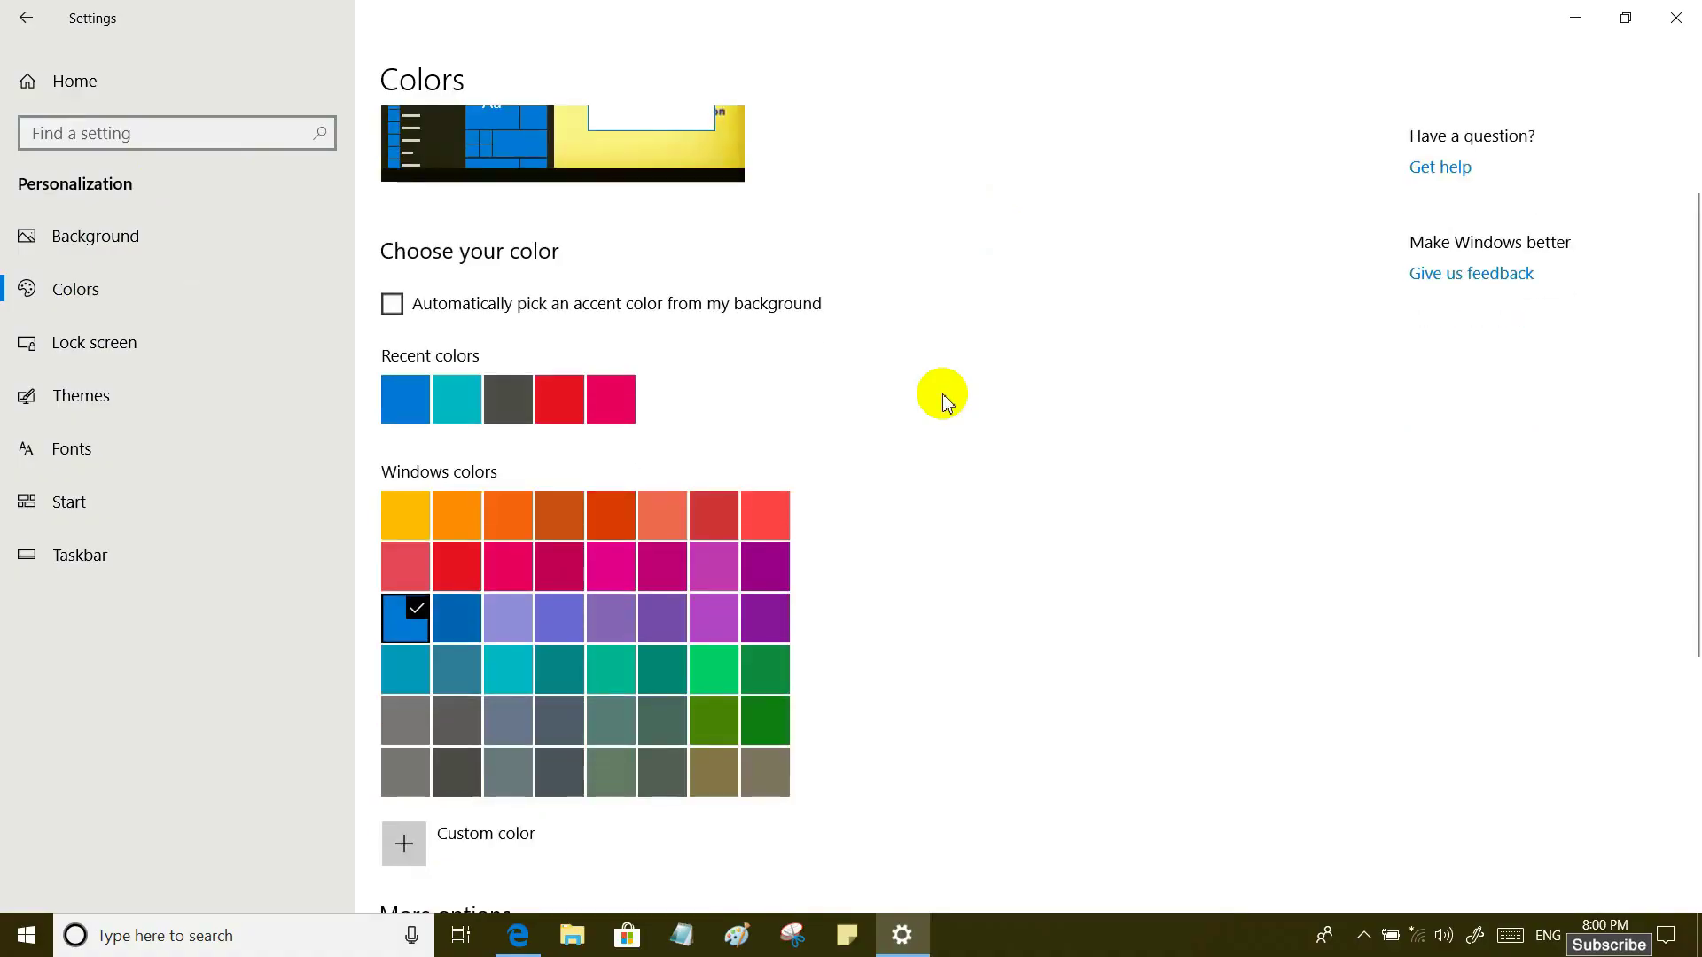
scroll(945, 400, down, 5)
scroll(945, 400, up, 6)
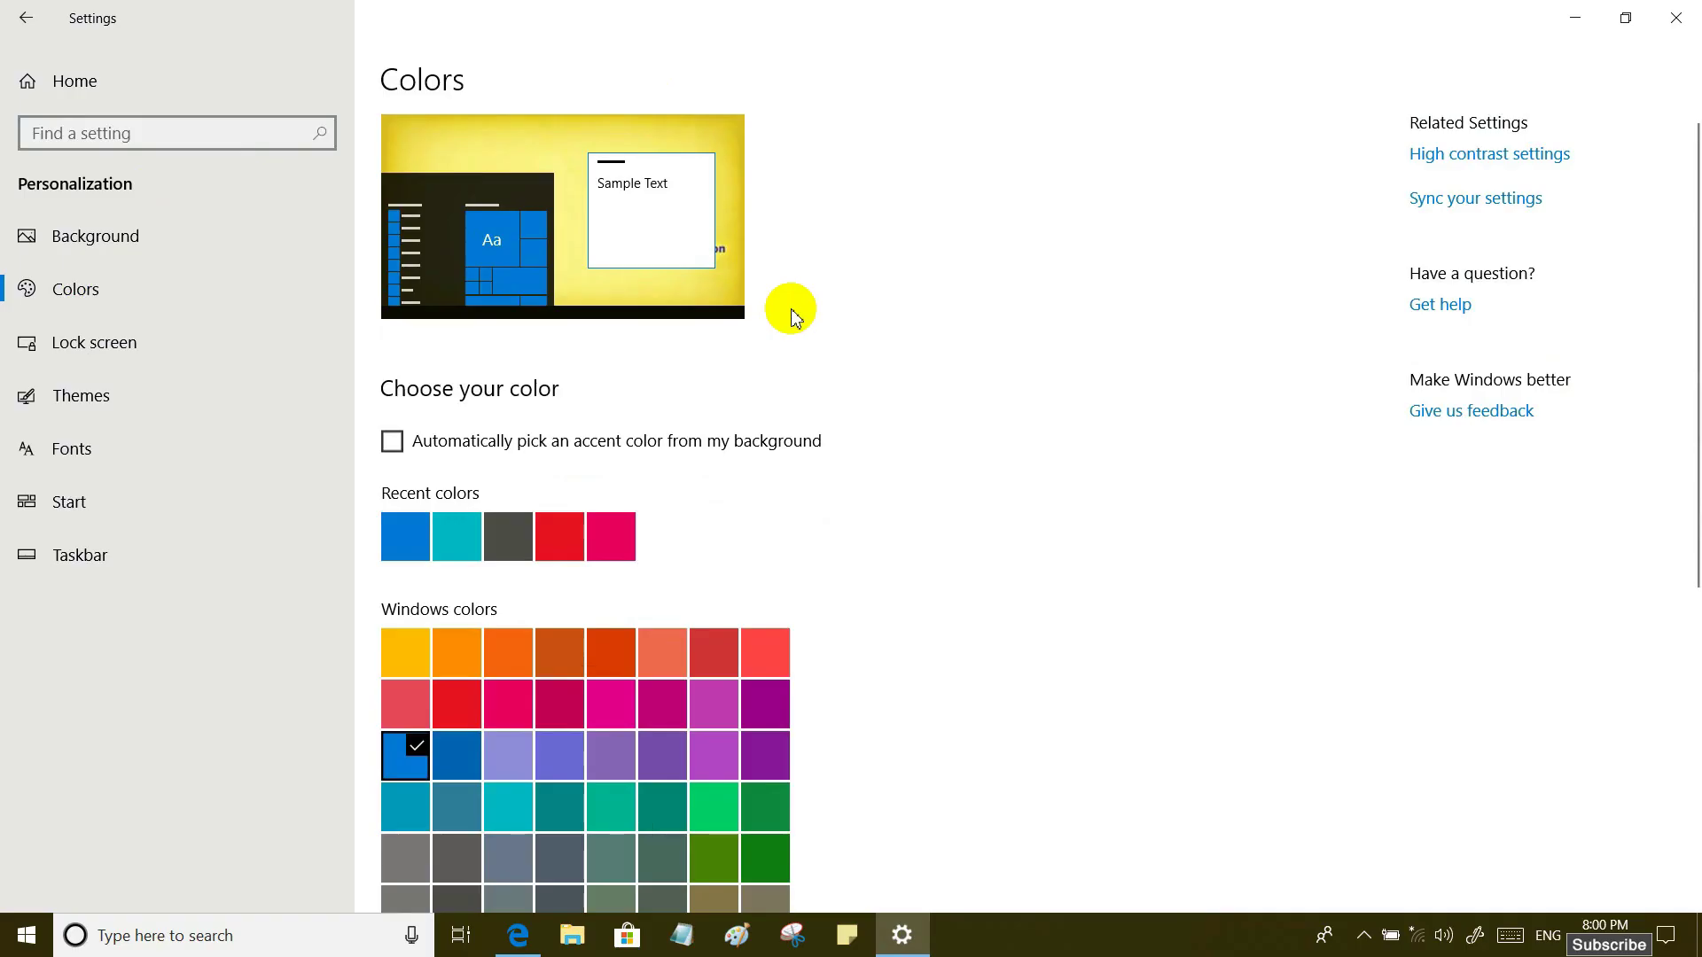
click(560, 536)
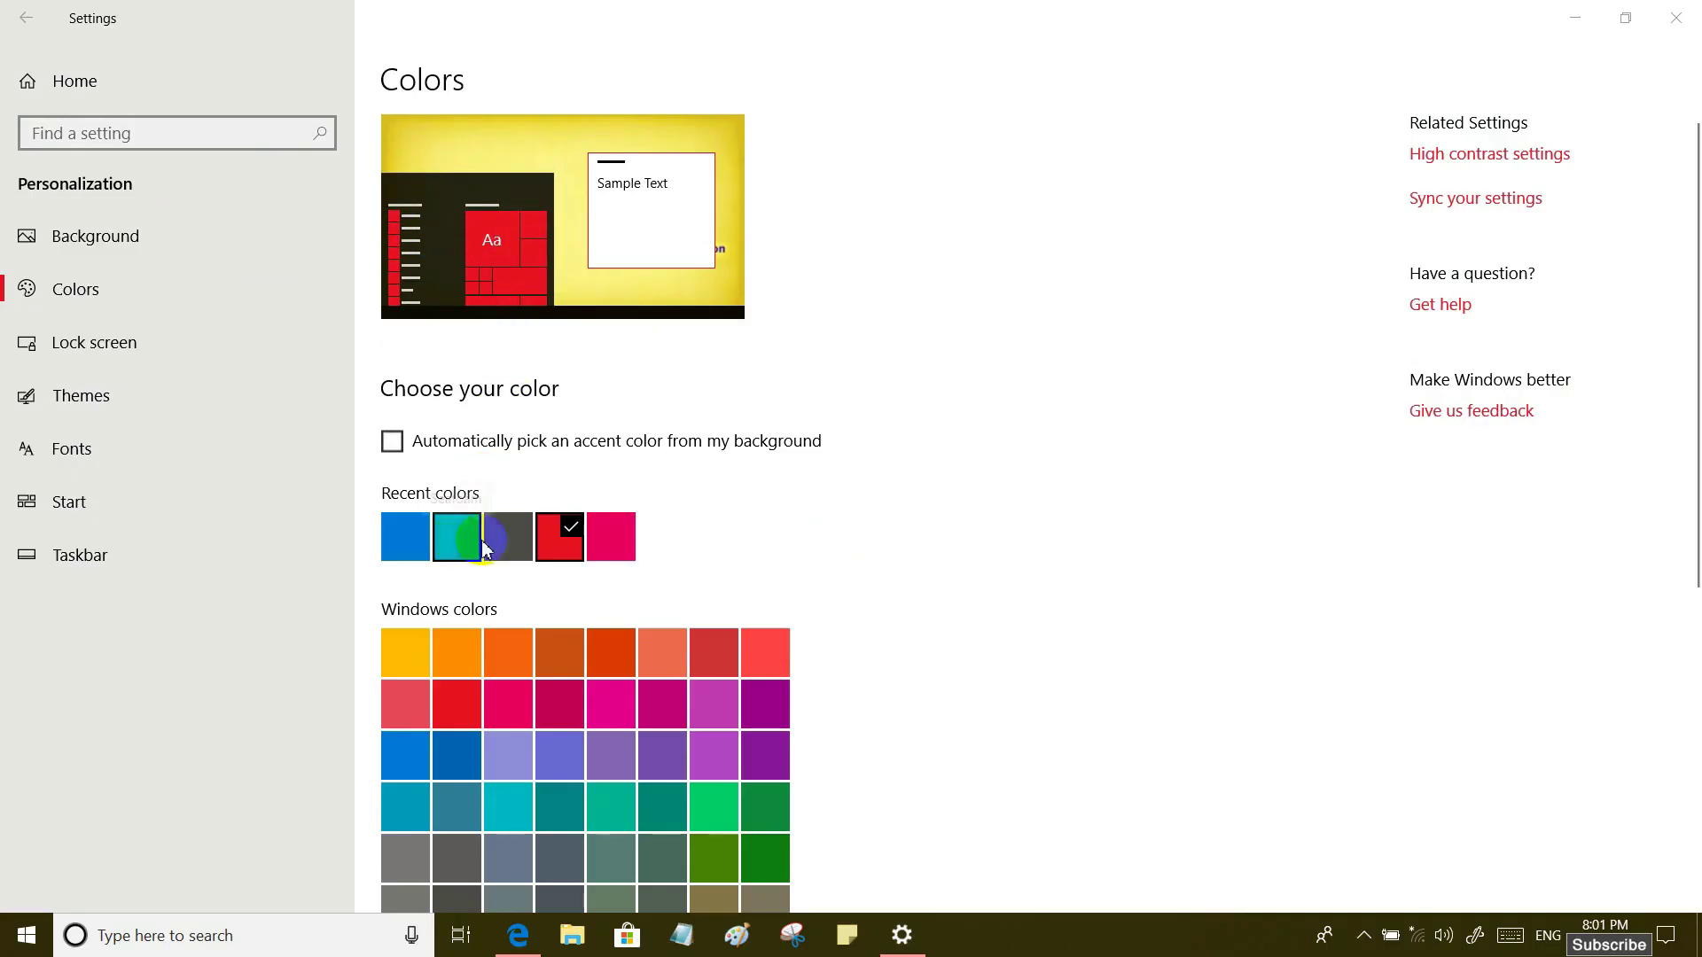
click(611, 547)
click(29, 943)
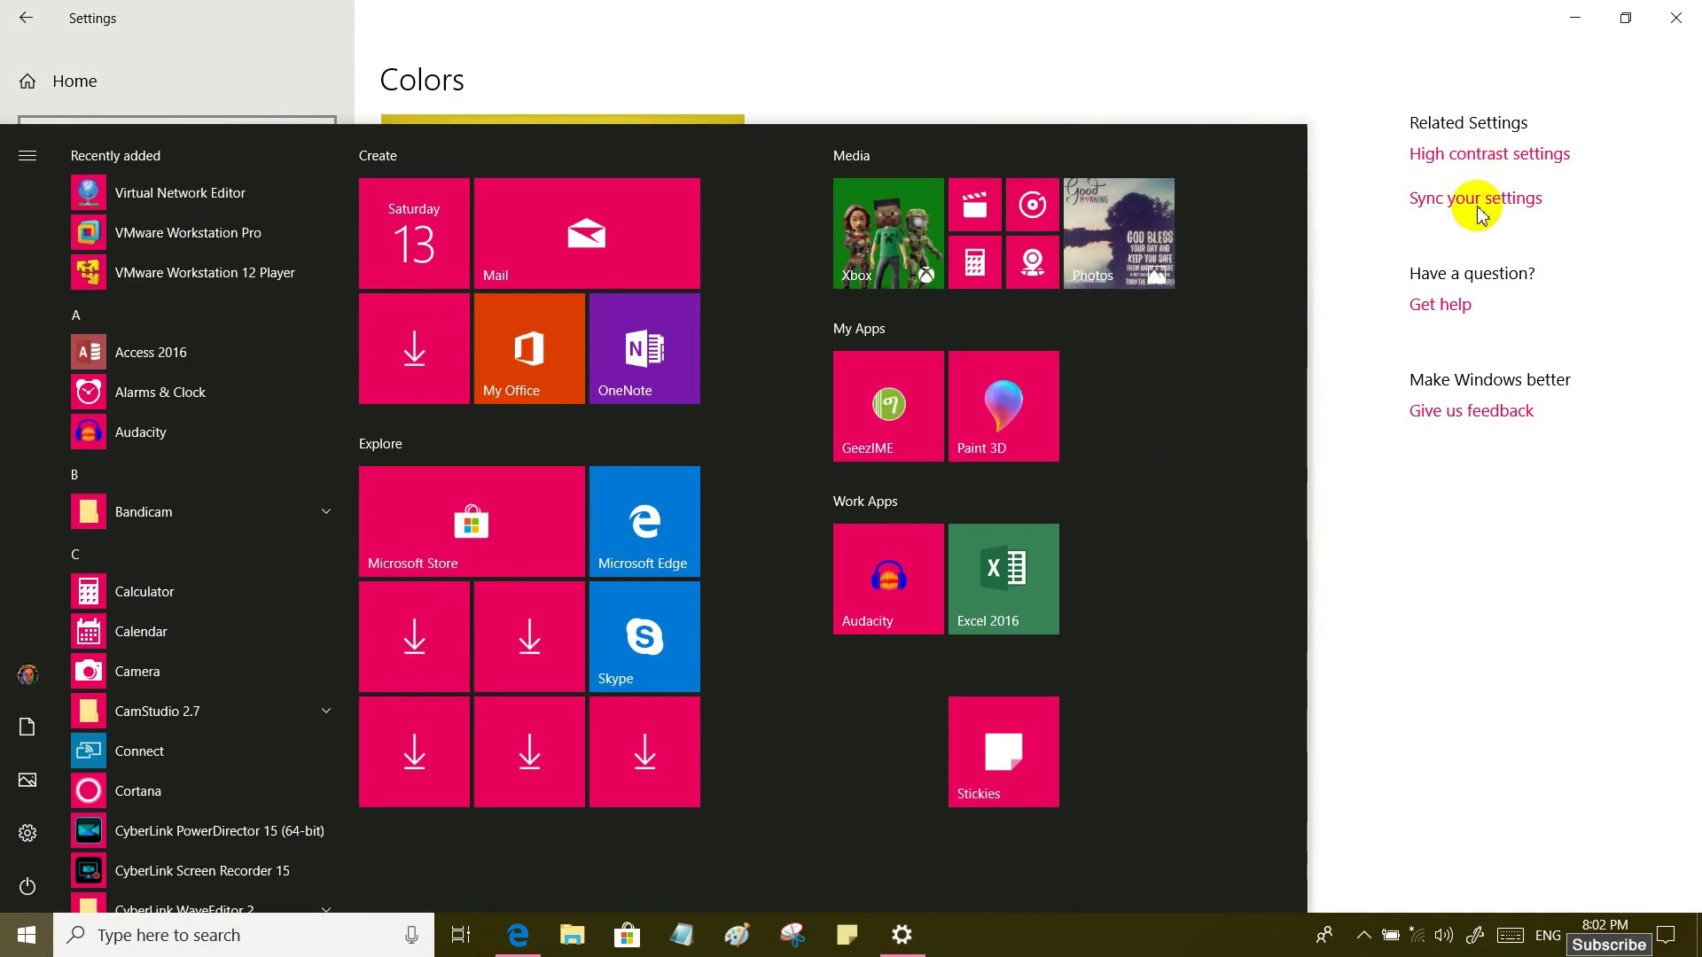
click(1516, 214)
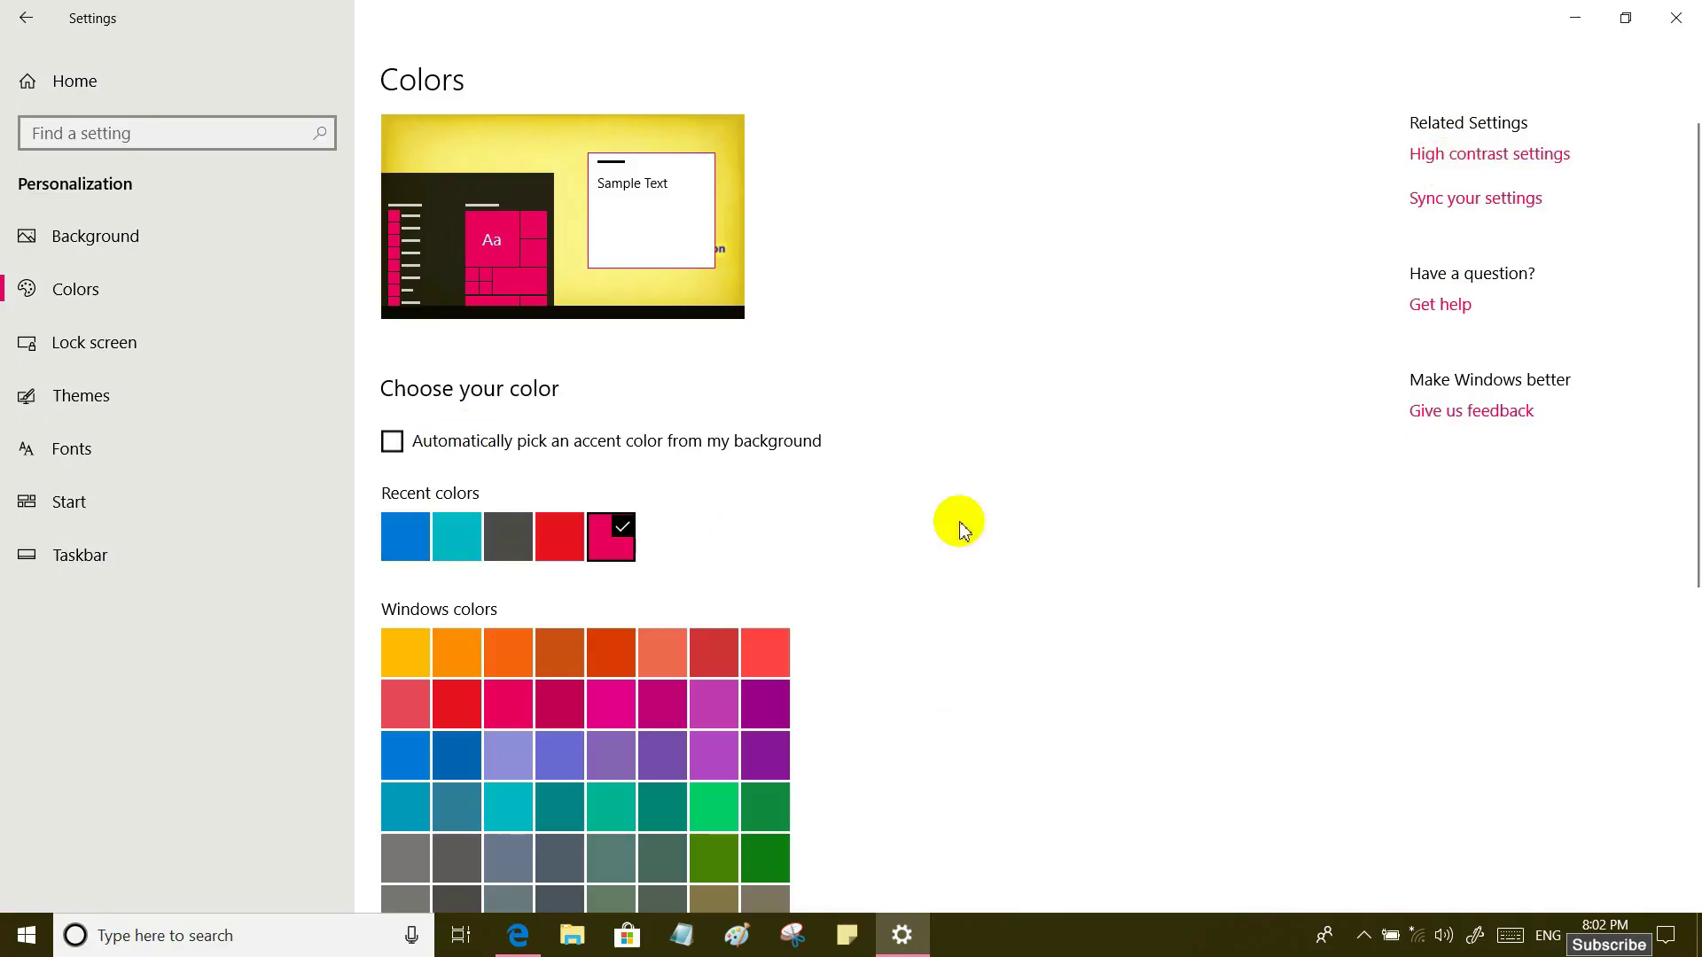
Step: Set the accent color to Navy blue from the Windows colors and check it in the Start menu
scroll(975, 532, down, 5)
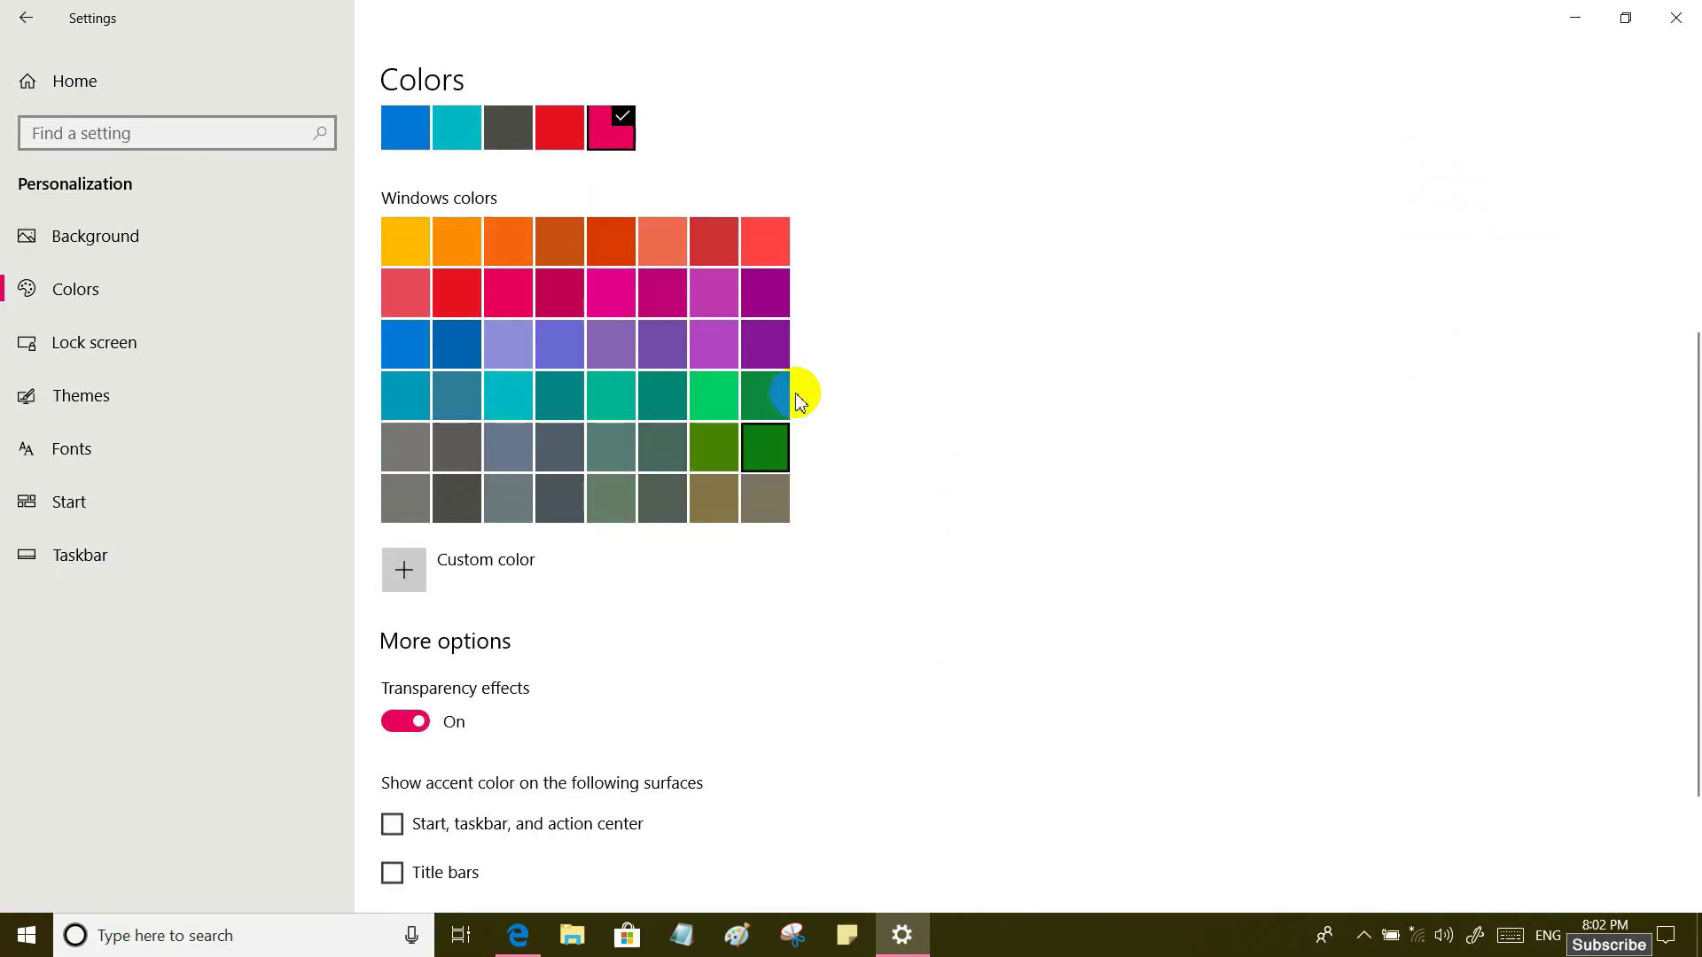
click(452, 352)
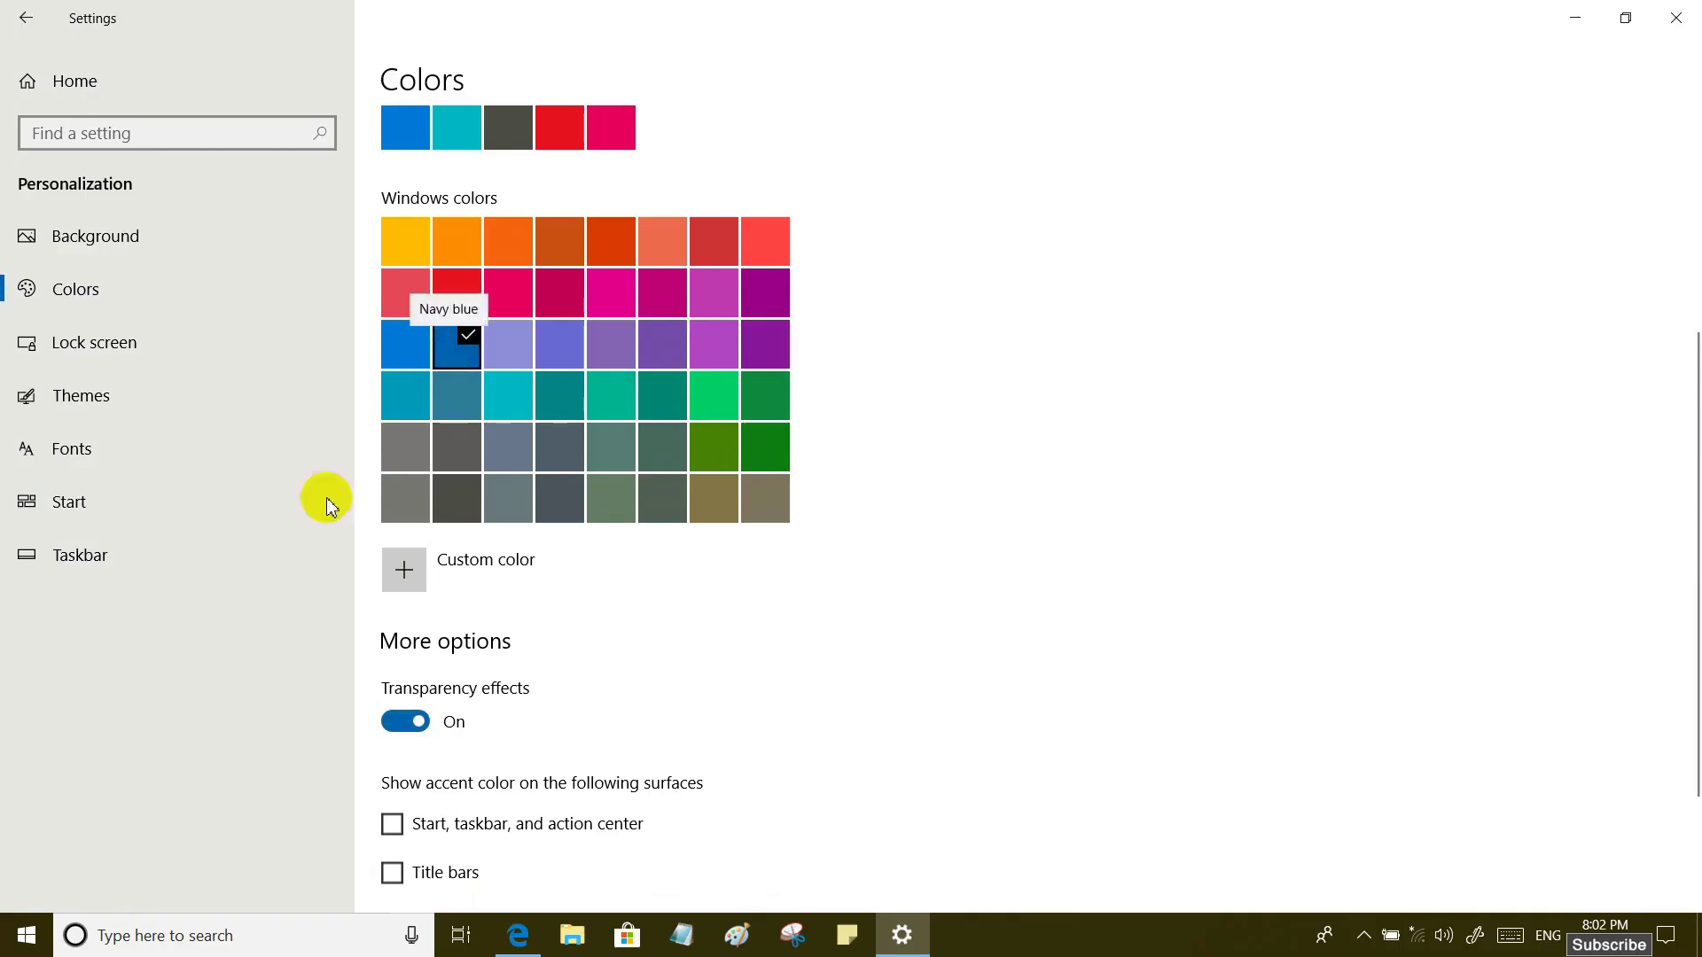
click(25, 938)
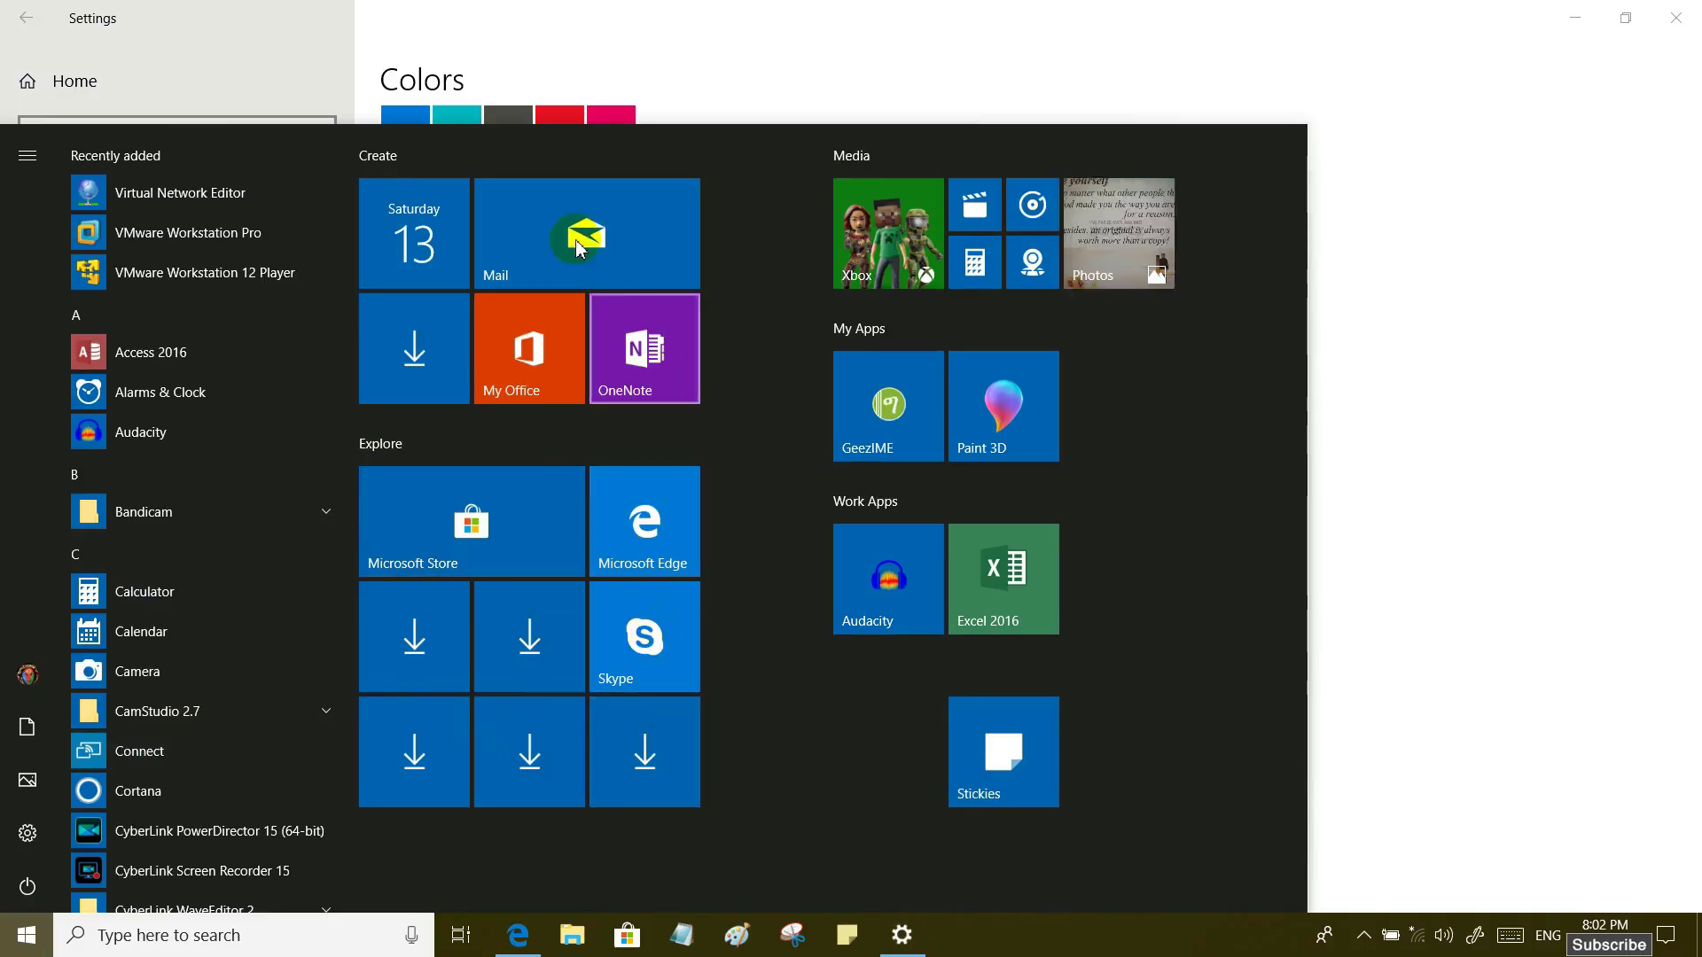
Step: Show the accent color on Start, taskbar, action center and title bars, and check it on the File Explorer window
click(1425, 555)
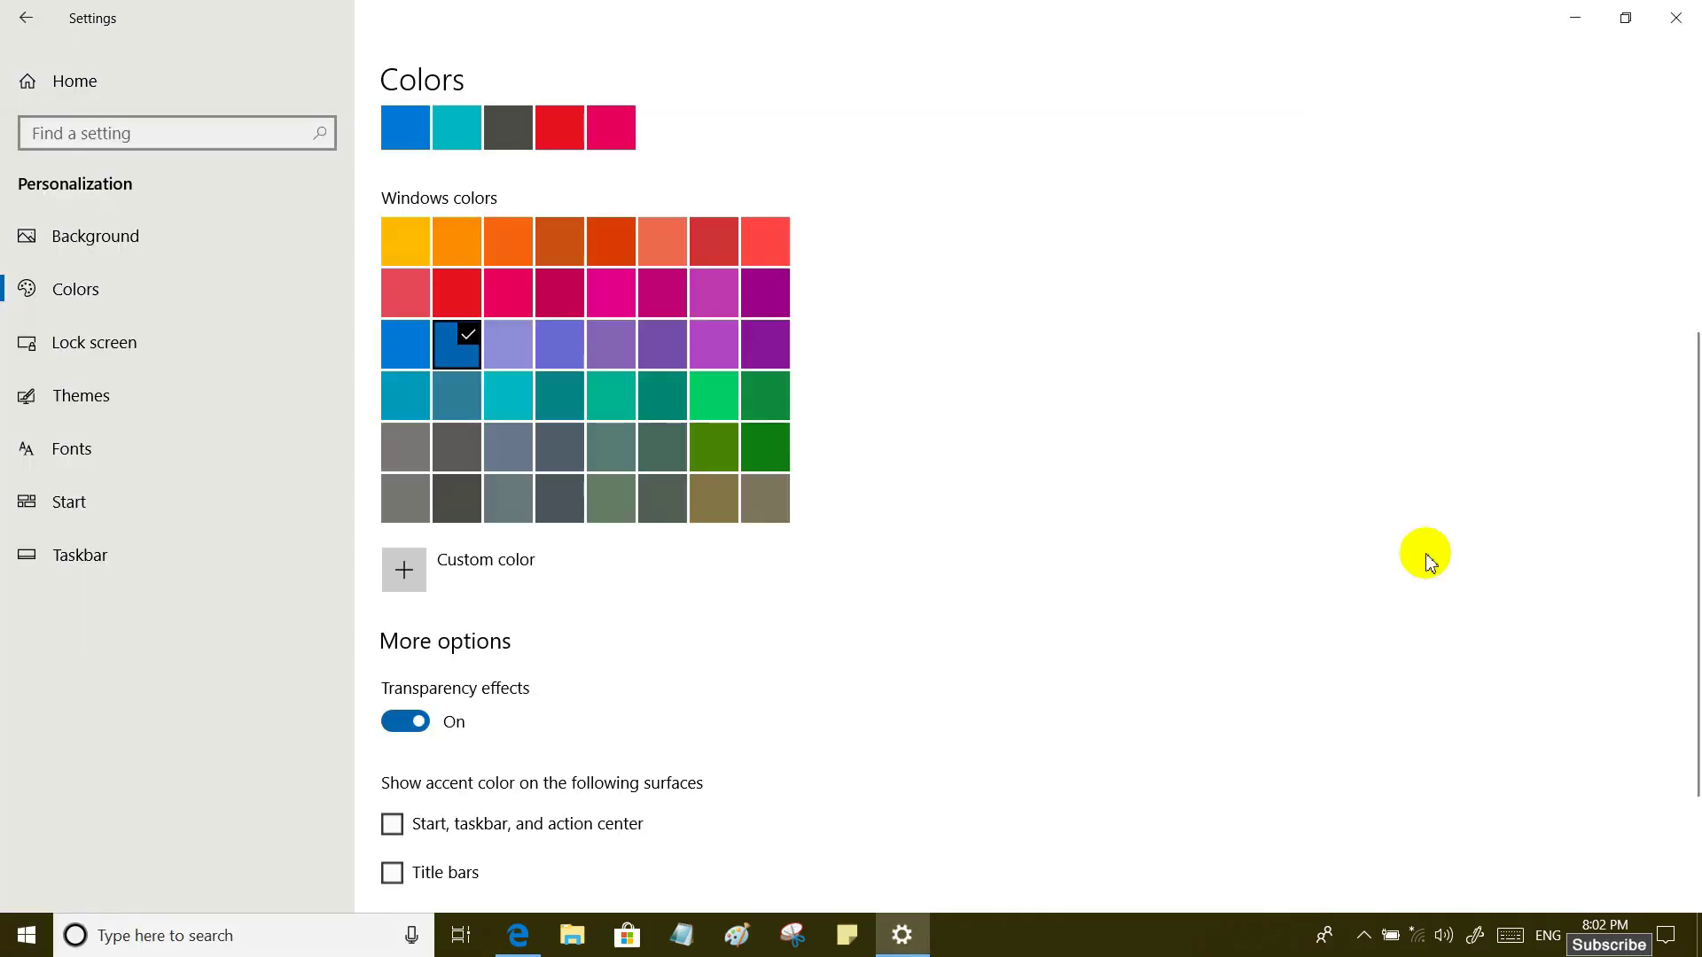
scroll(646, 505, down, 2)
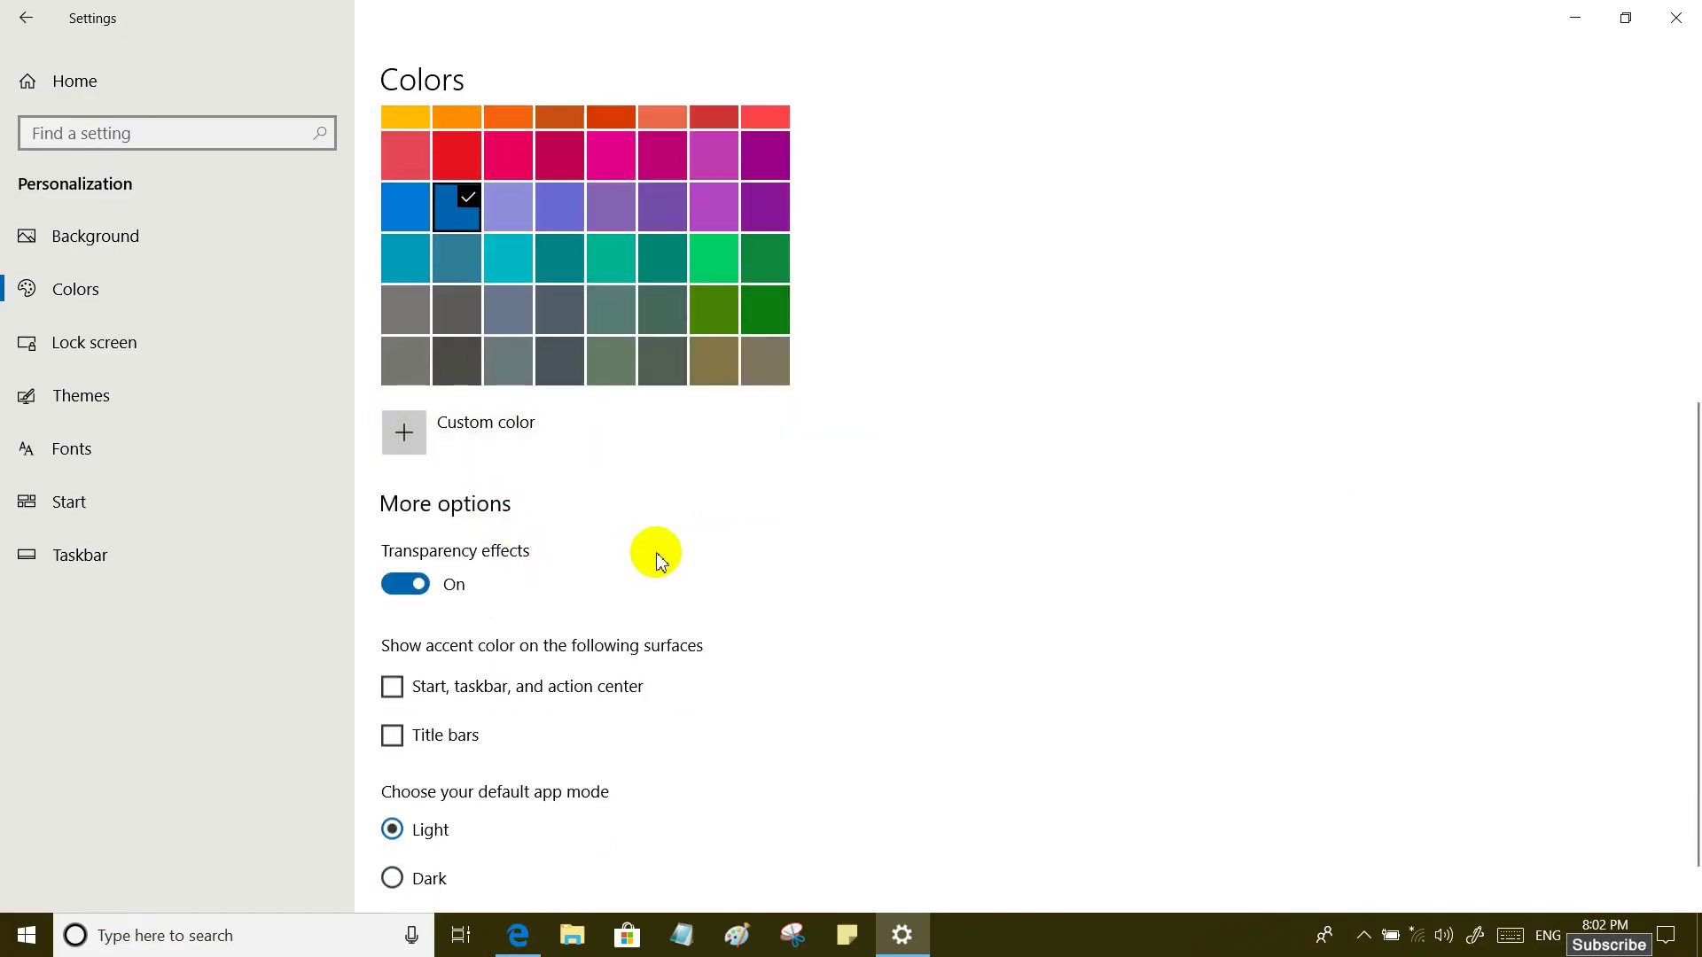
scroll(657, 560, down, 1)
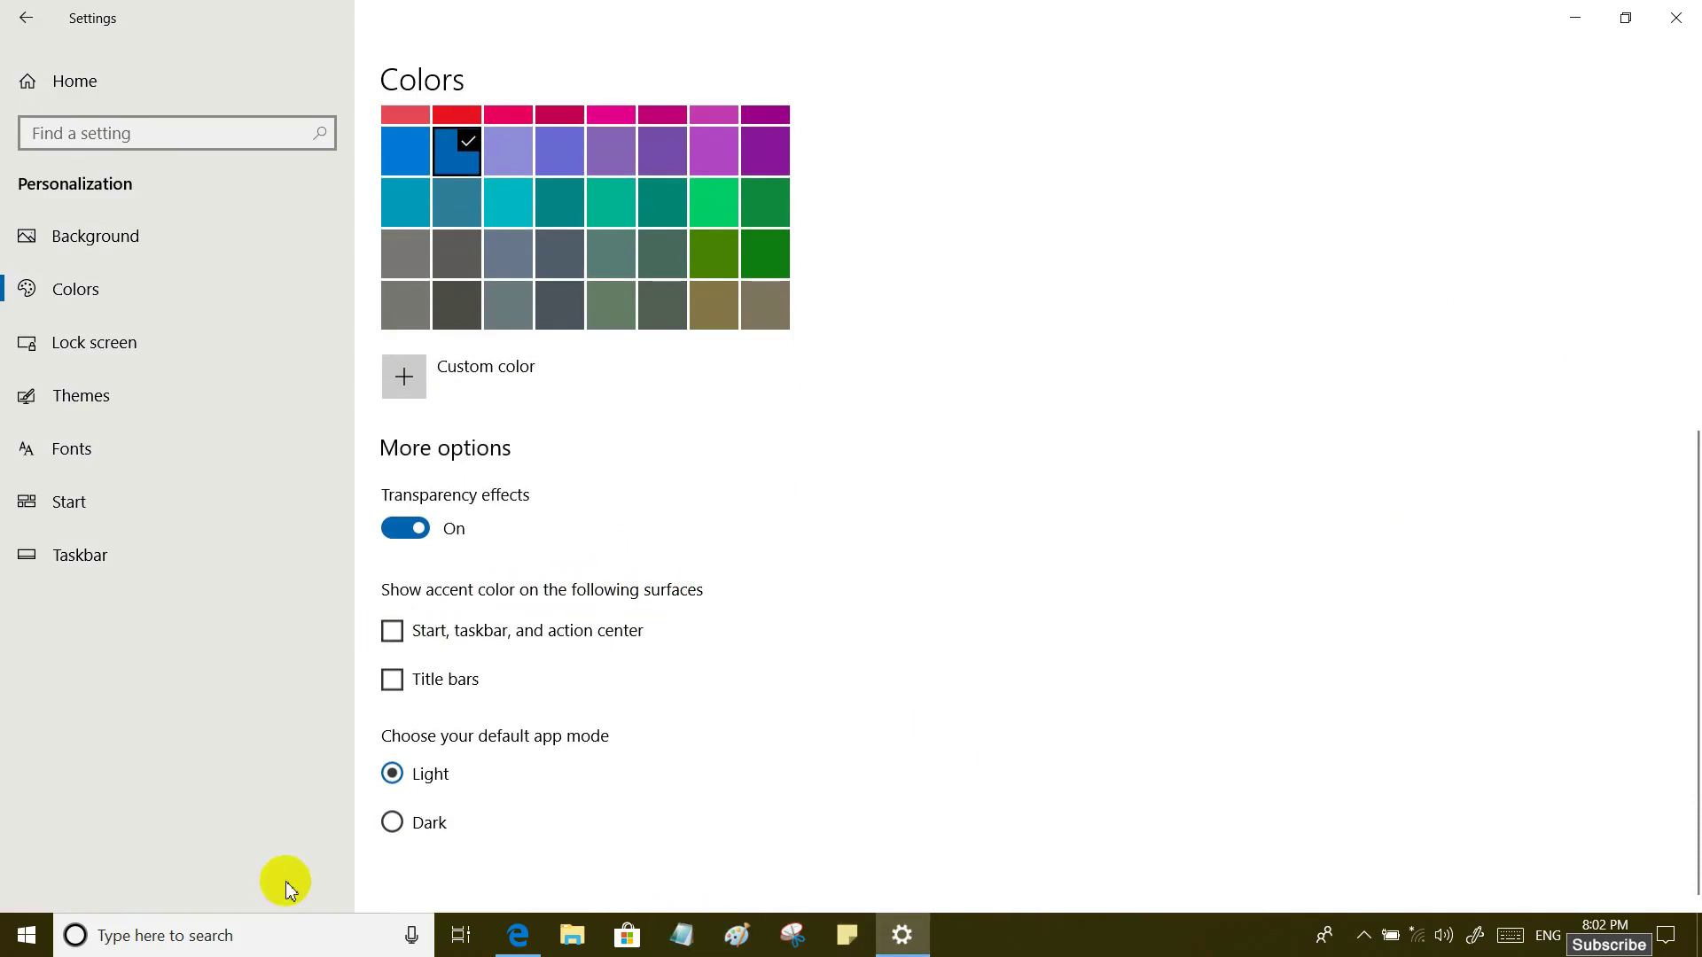
click(392, 631)
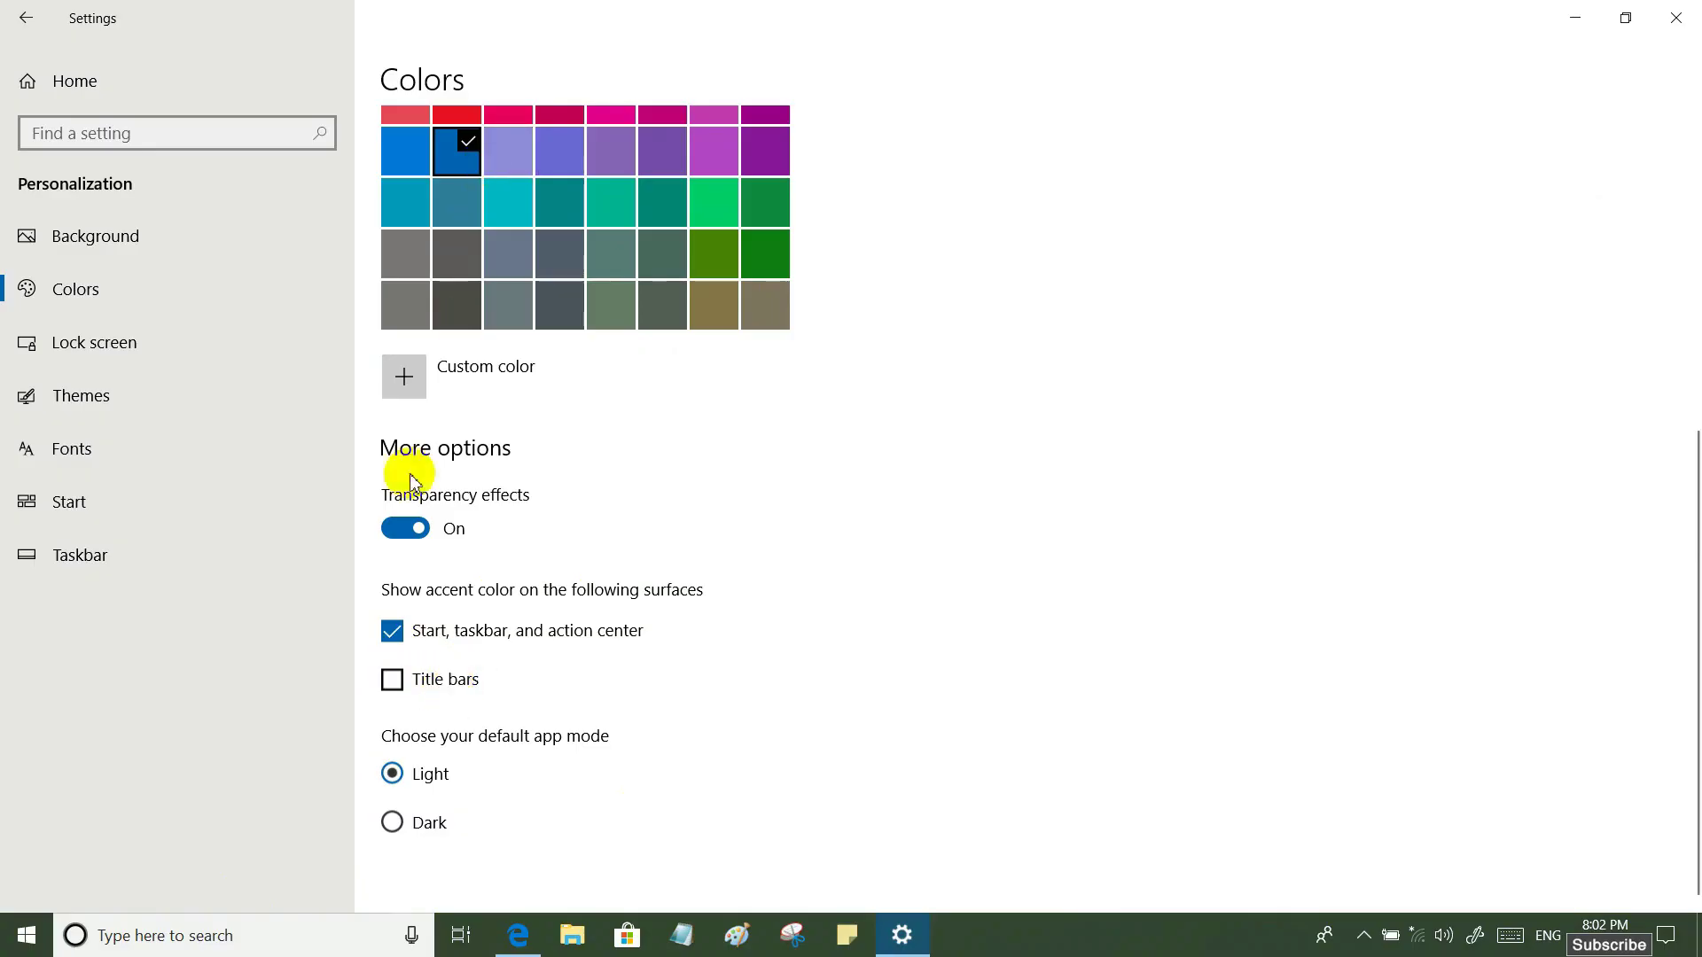
click(393, 684)
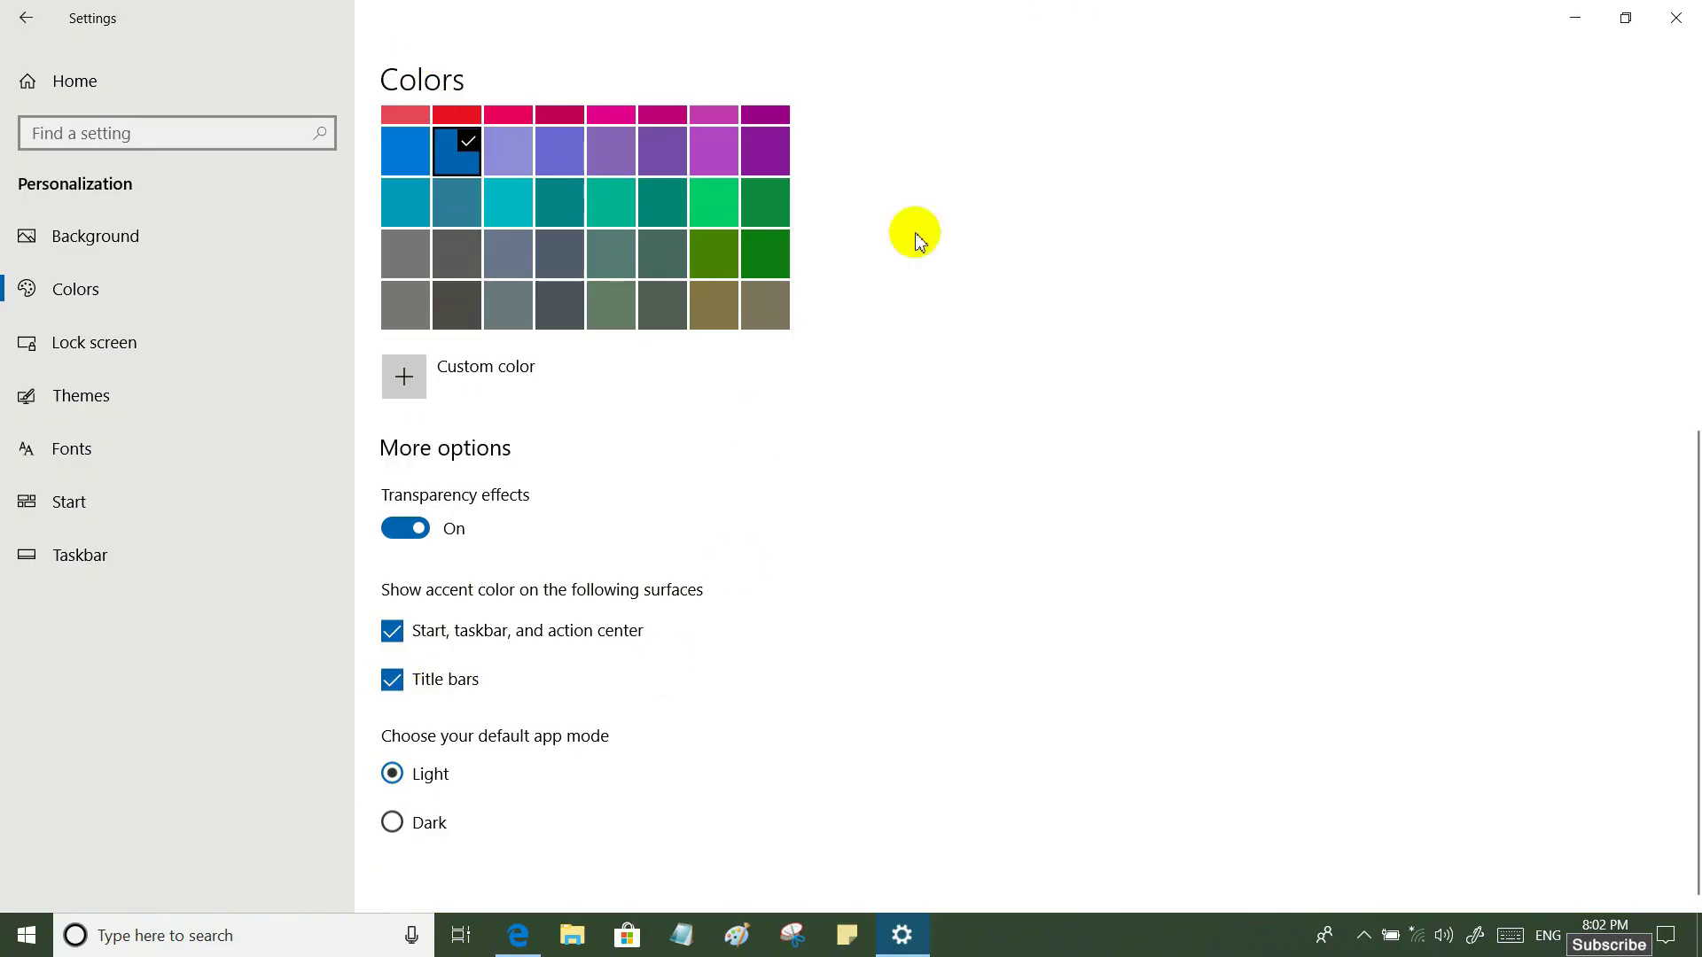
click(1575, 17)
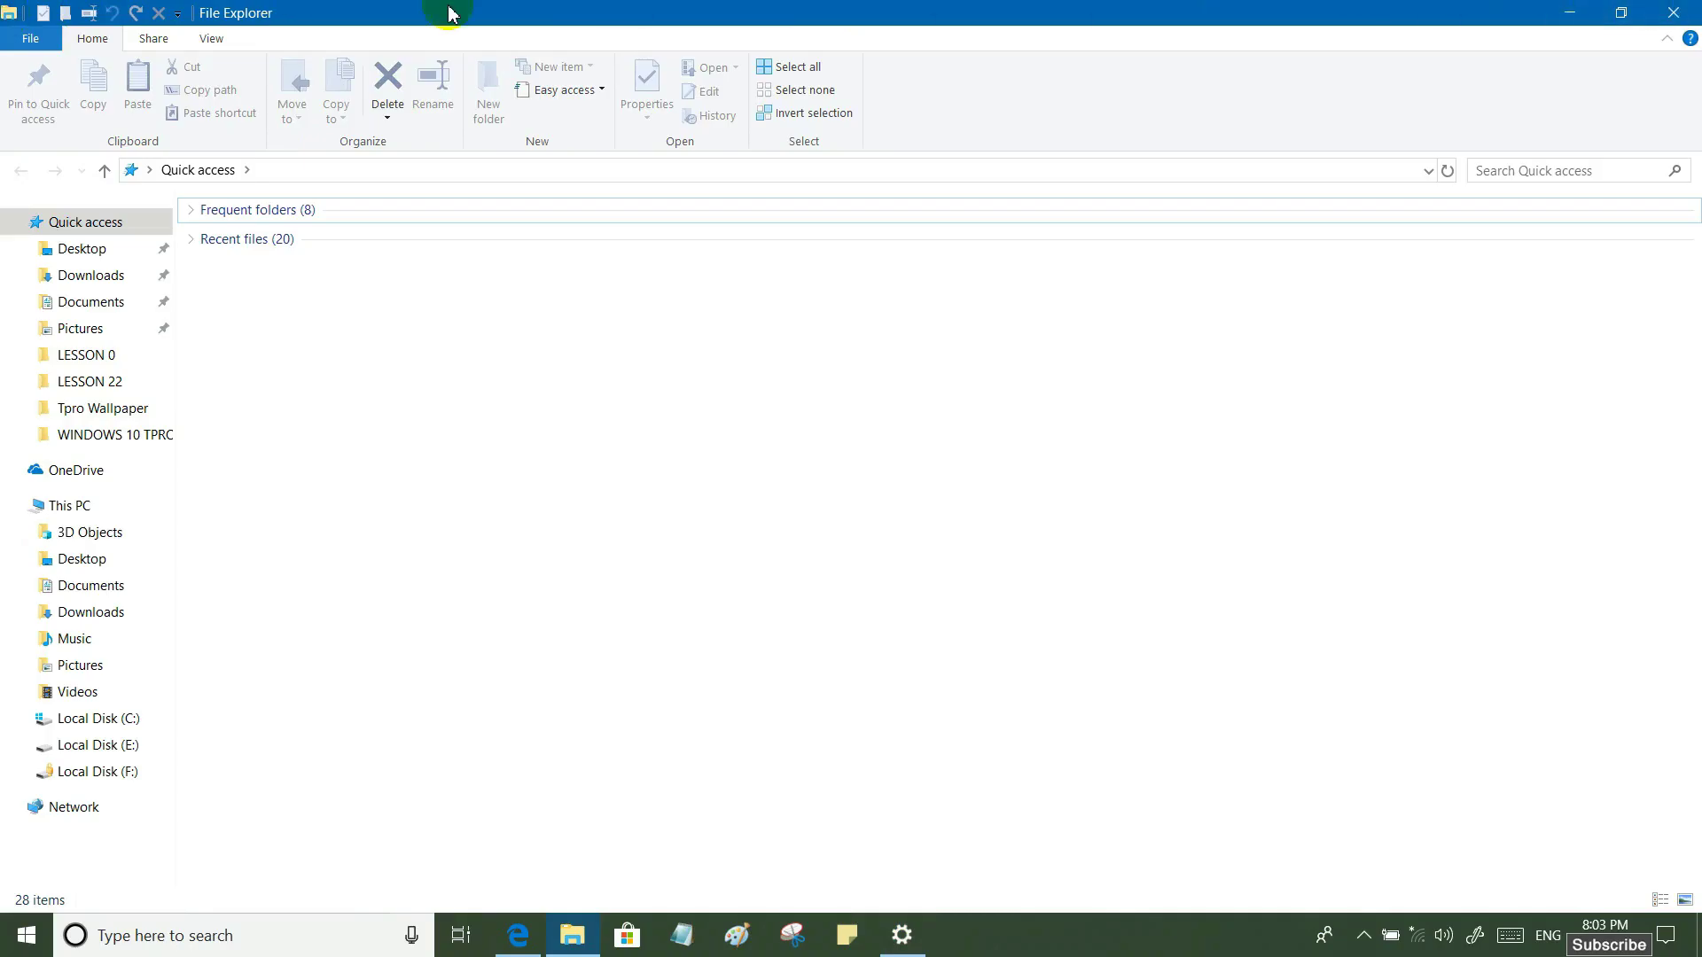
click(900, 933)
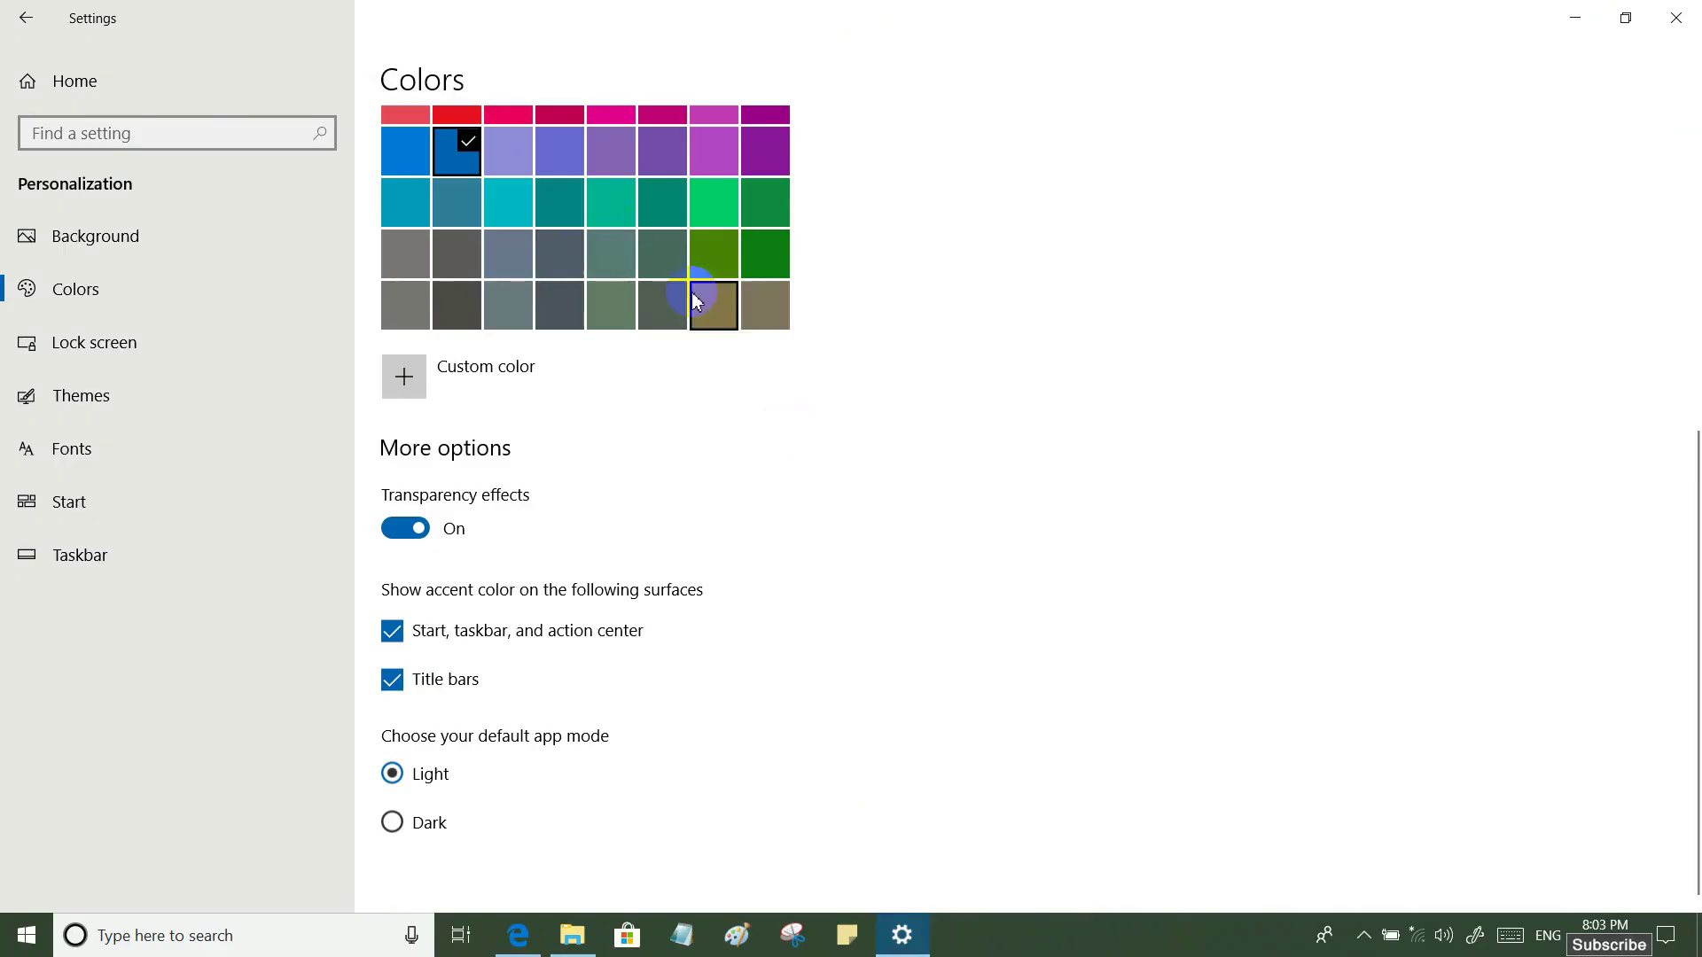
Step: Look over the preview, accent color, surface and default app mode options in the Colors settings
scroll(691, 293, up, 3)
scroll(678, 359, up, 5)
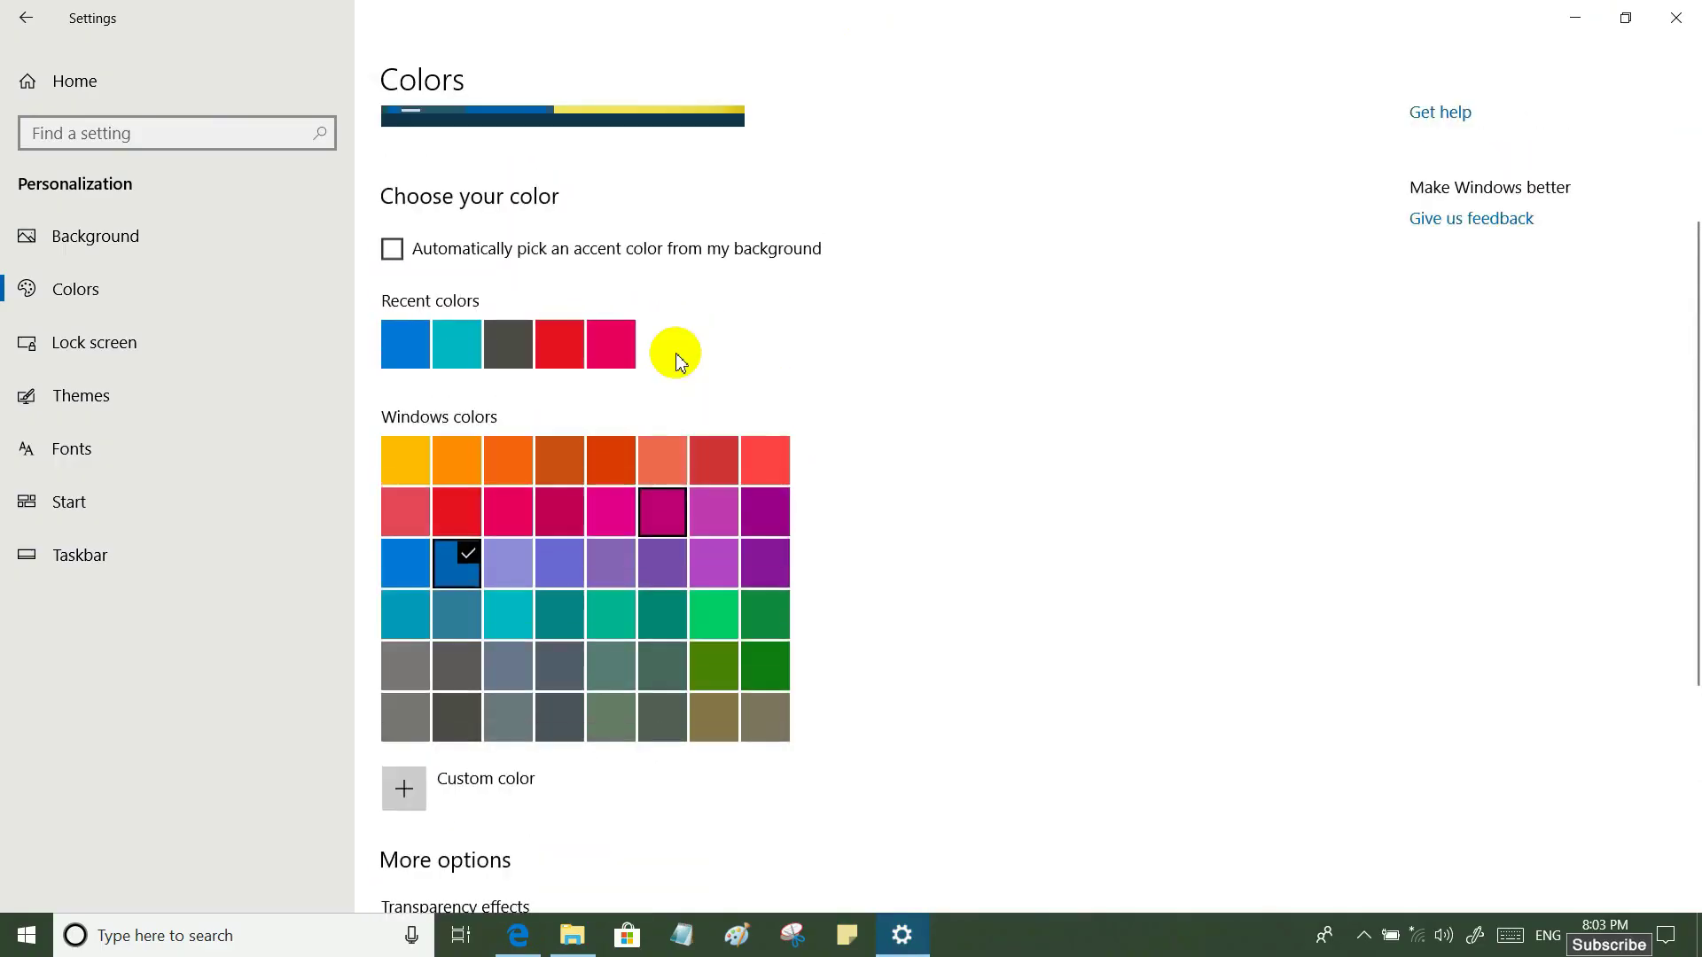
scroll(675, 365, down, 5)
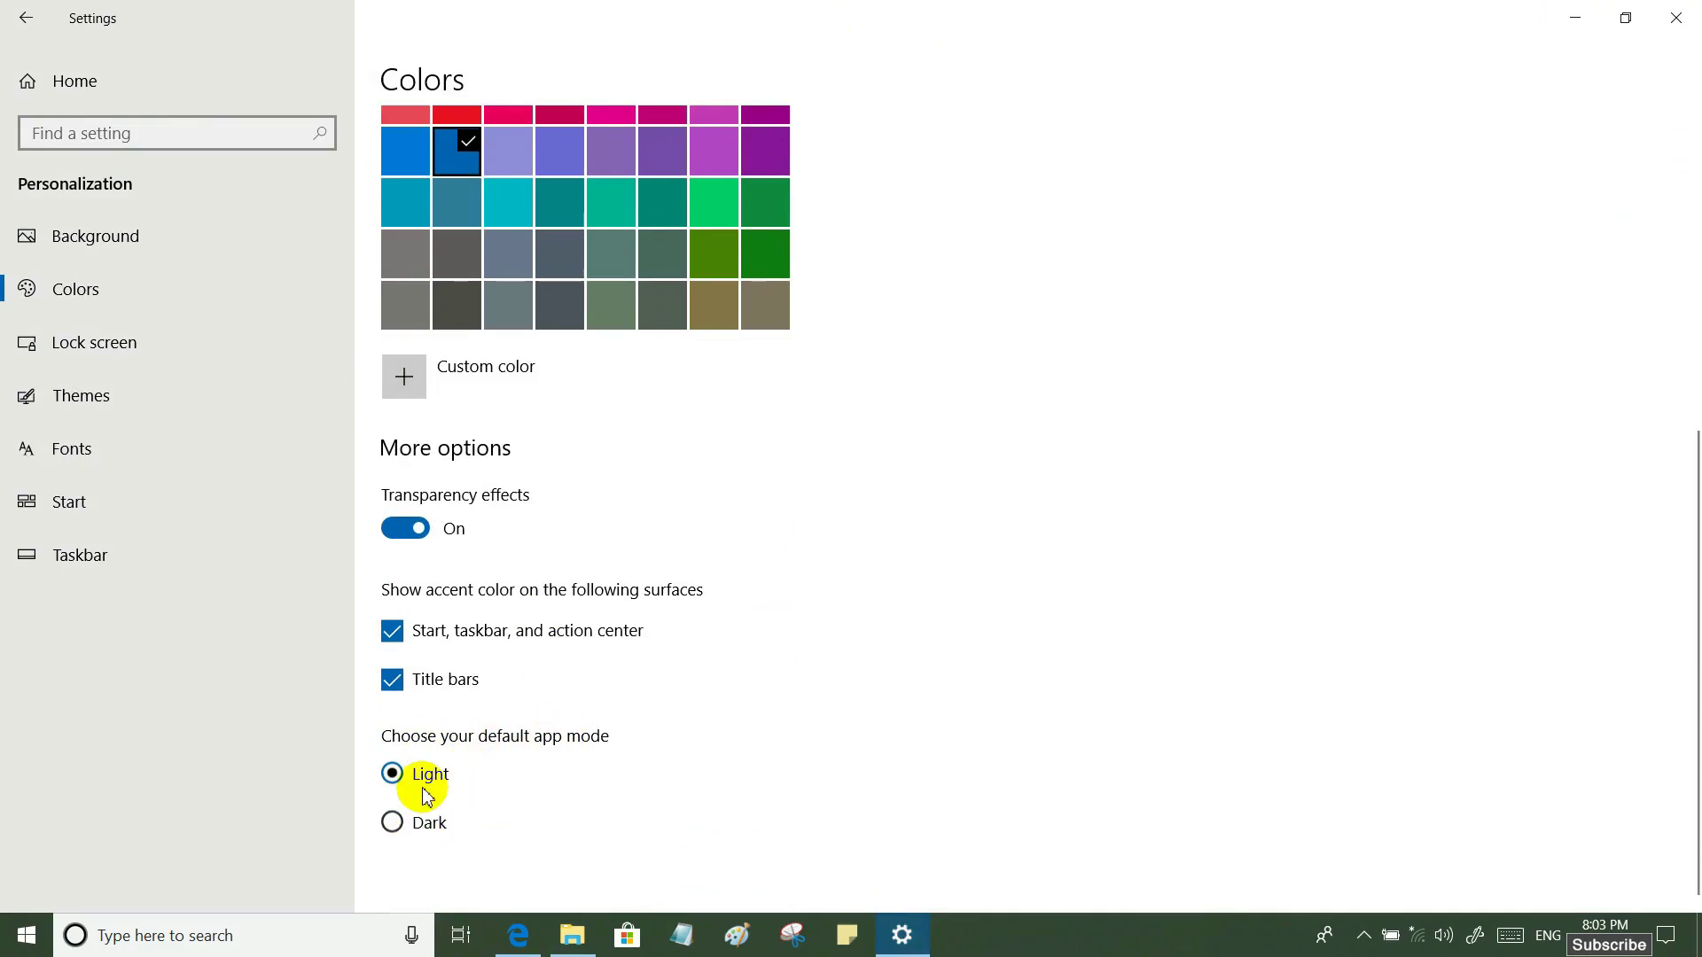
scroll(619, 621, up, 5)
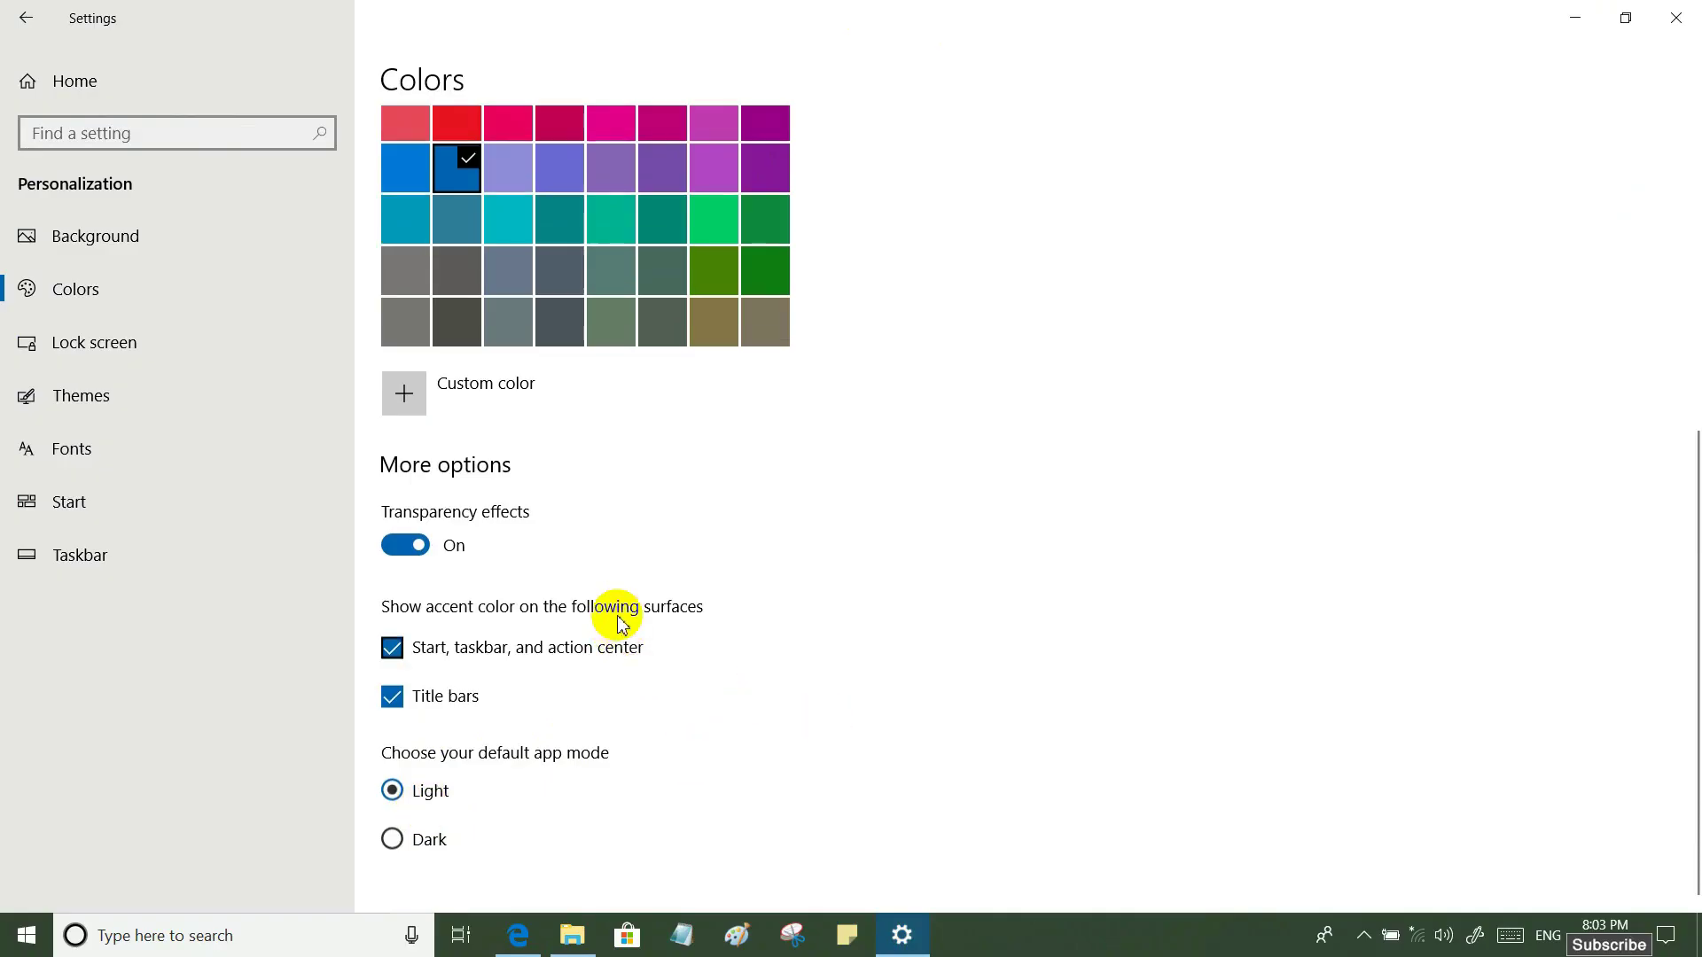
scroll(619, 625, up, 2)
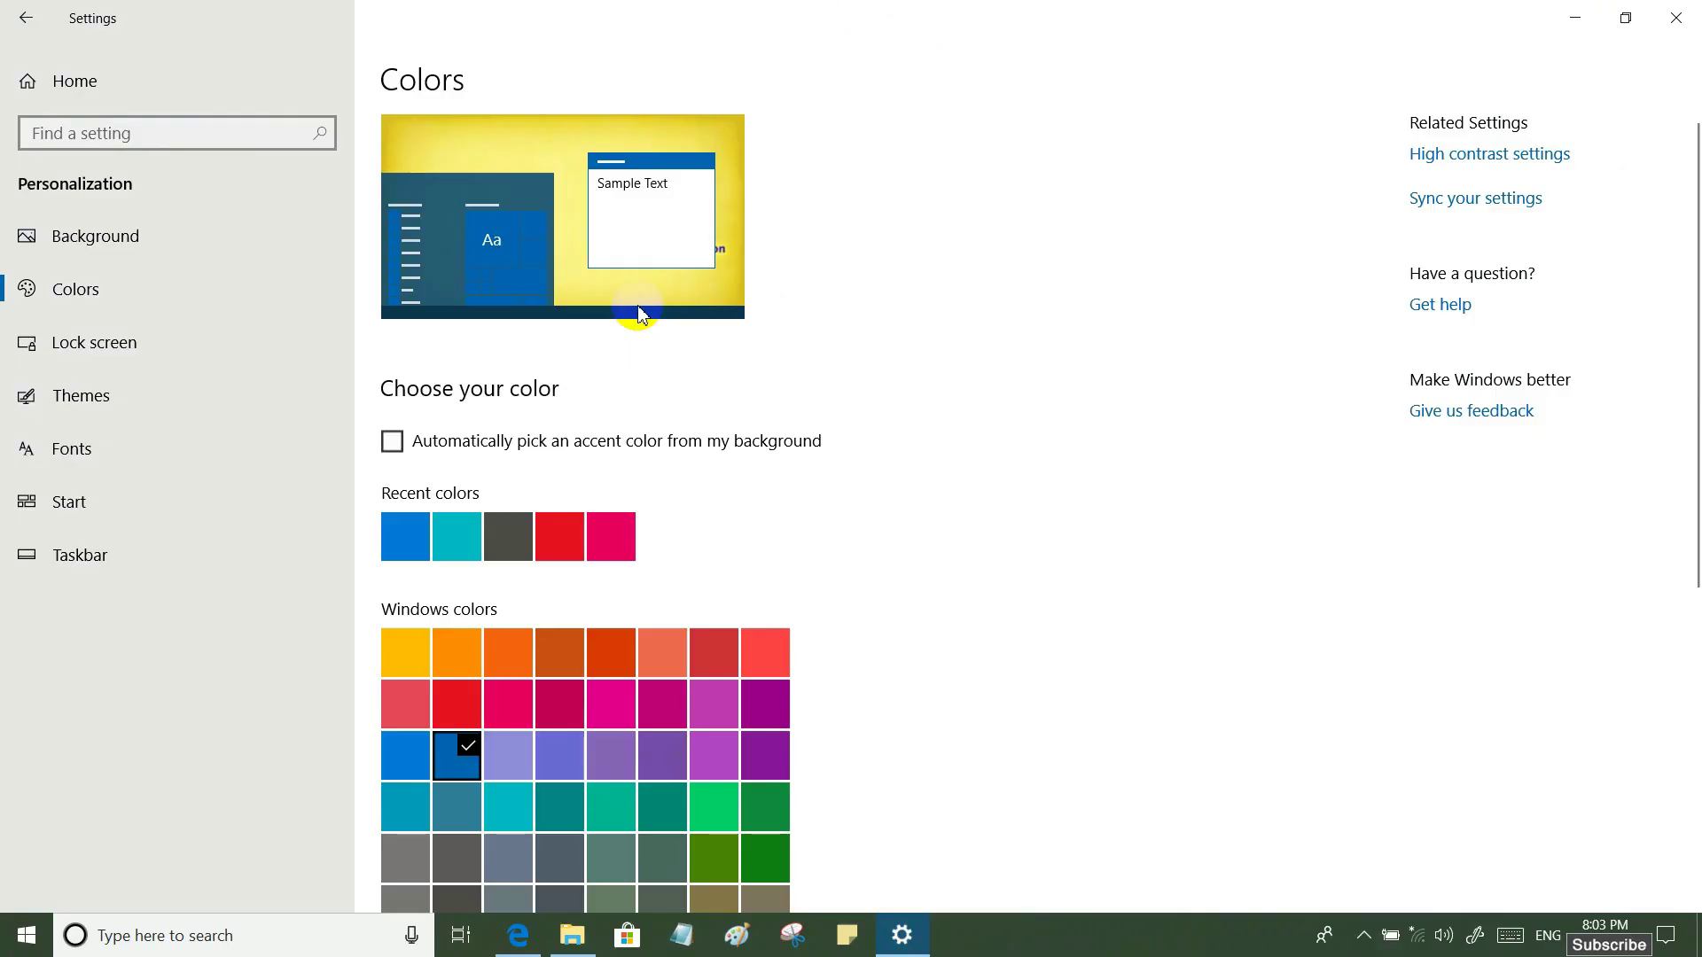
click(443, 759)
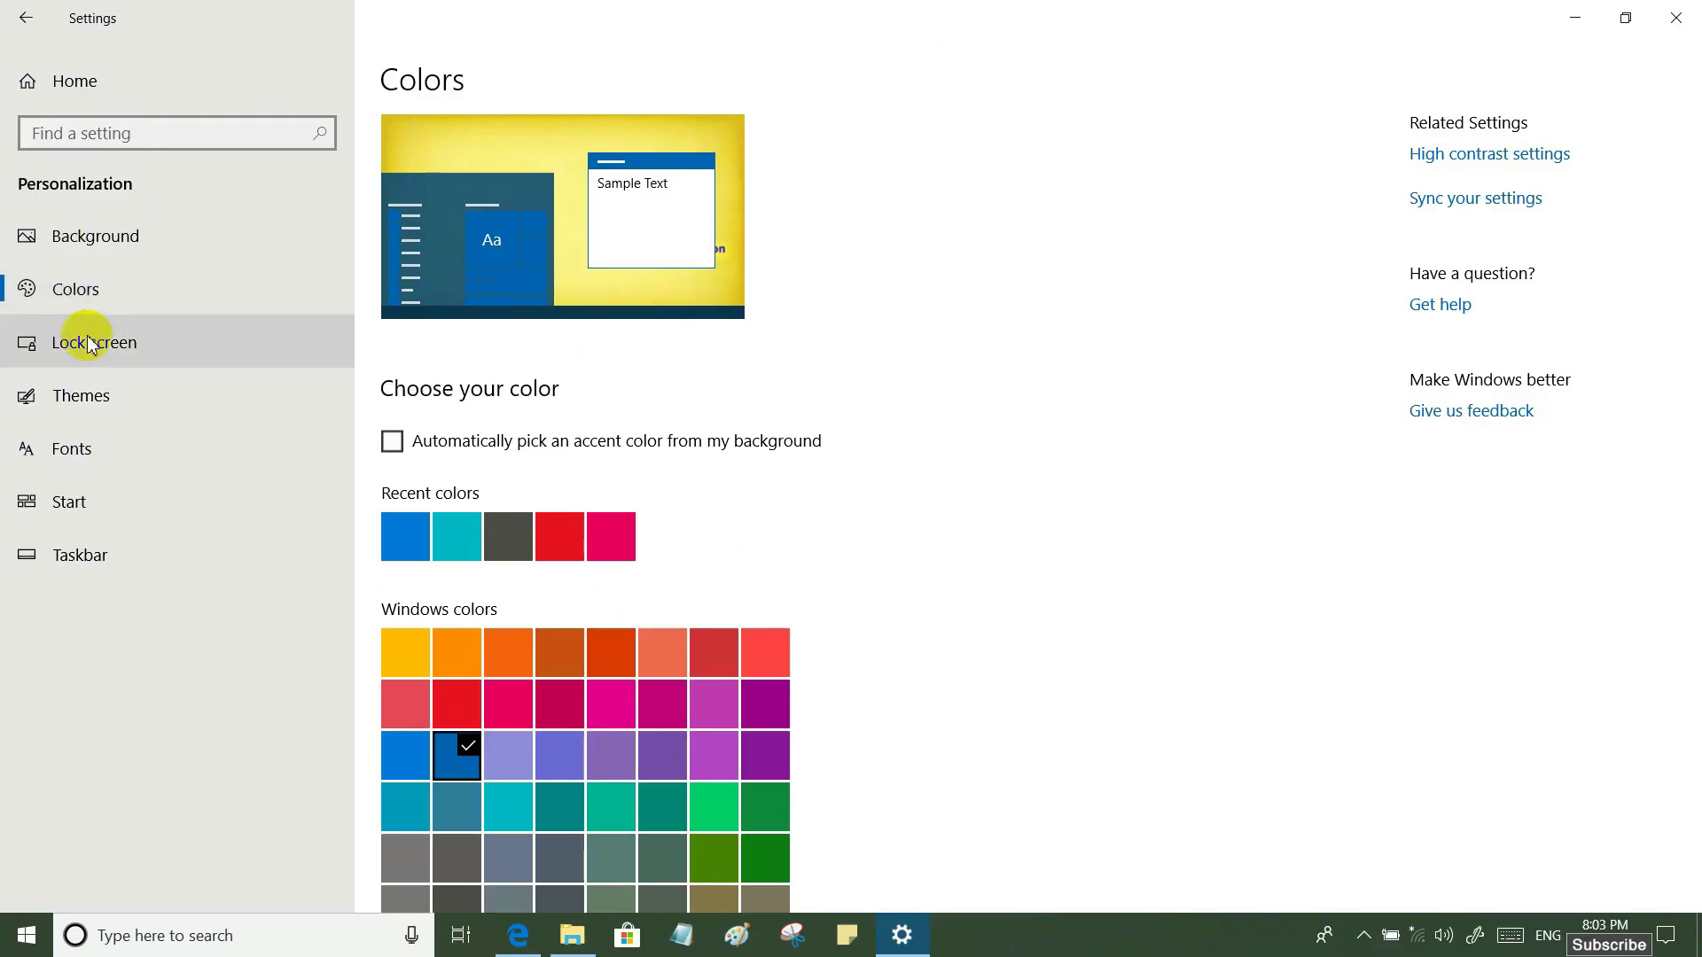
Step: Open the Lock screen settings and set the lock screen background to Windows spotlight
click(65, 359)
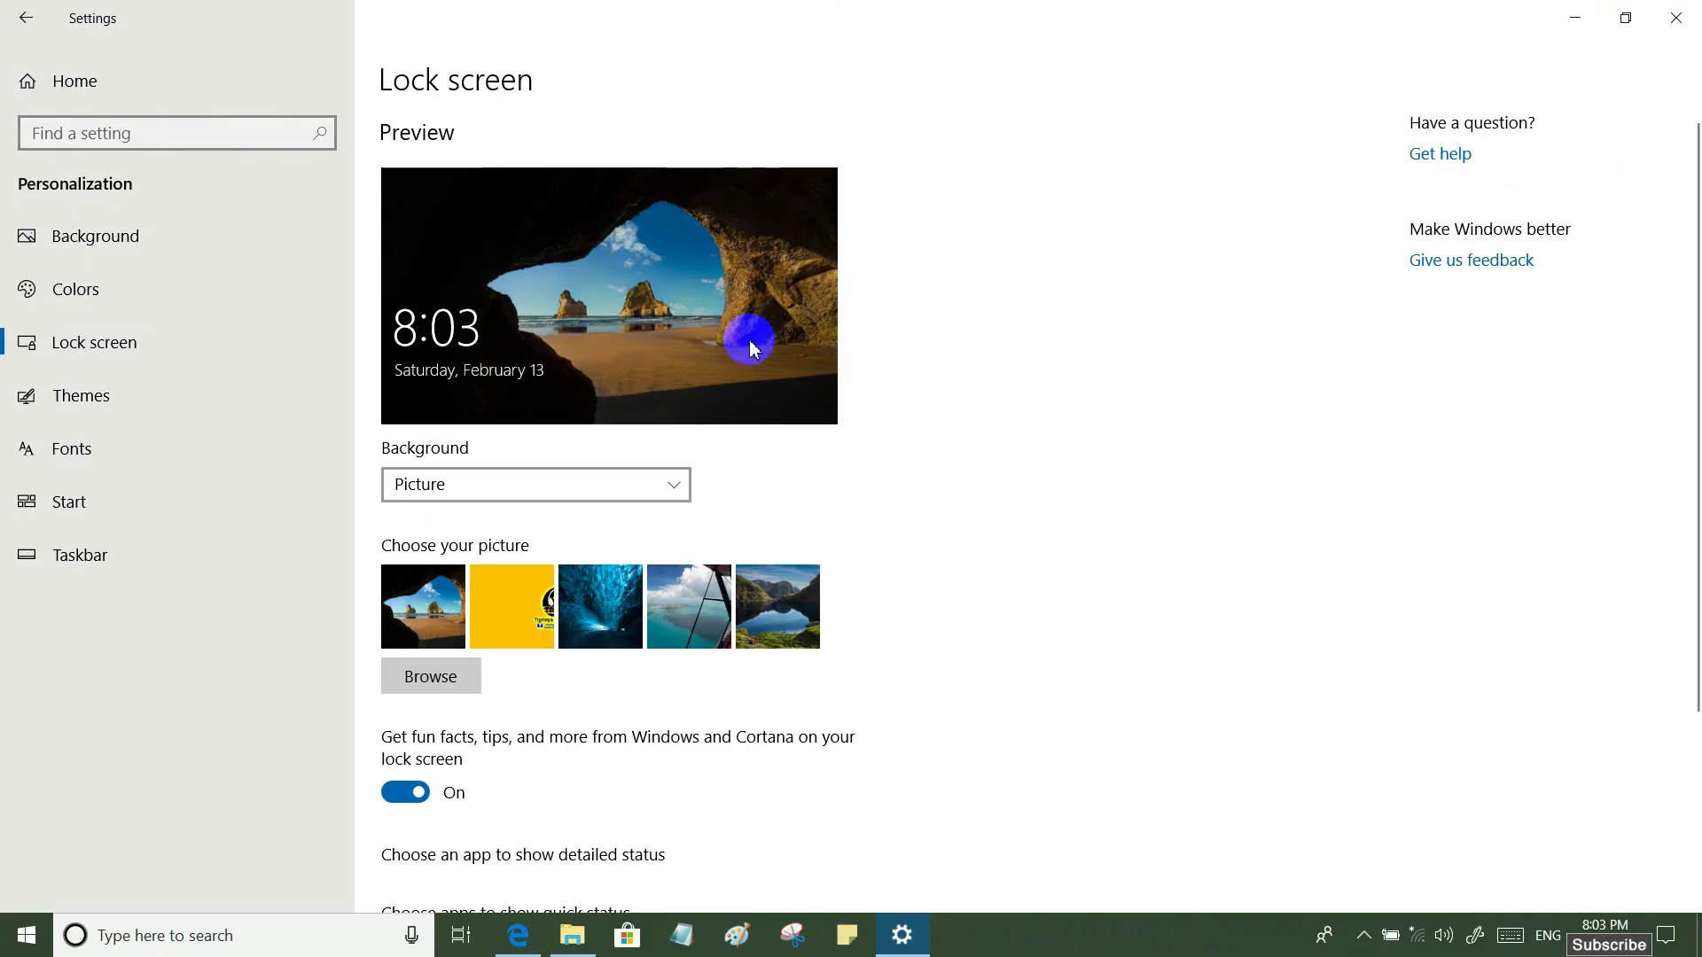
click(671, 488)
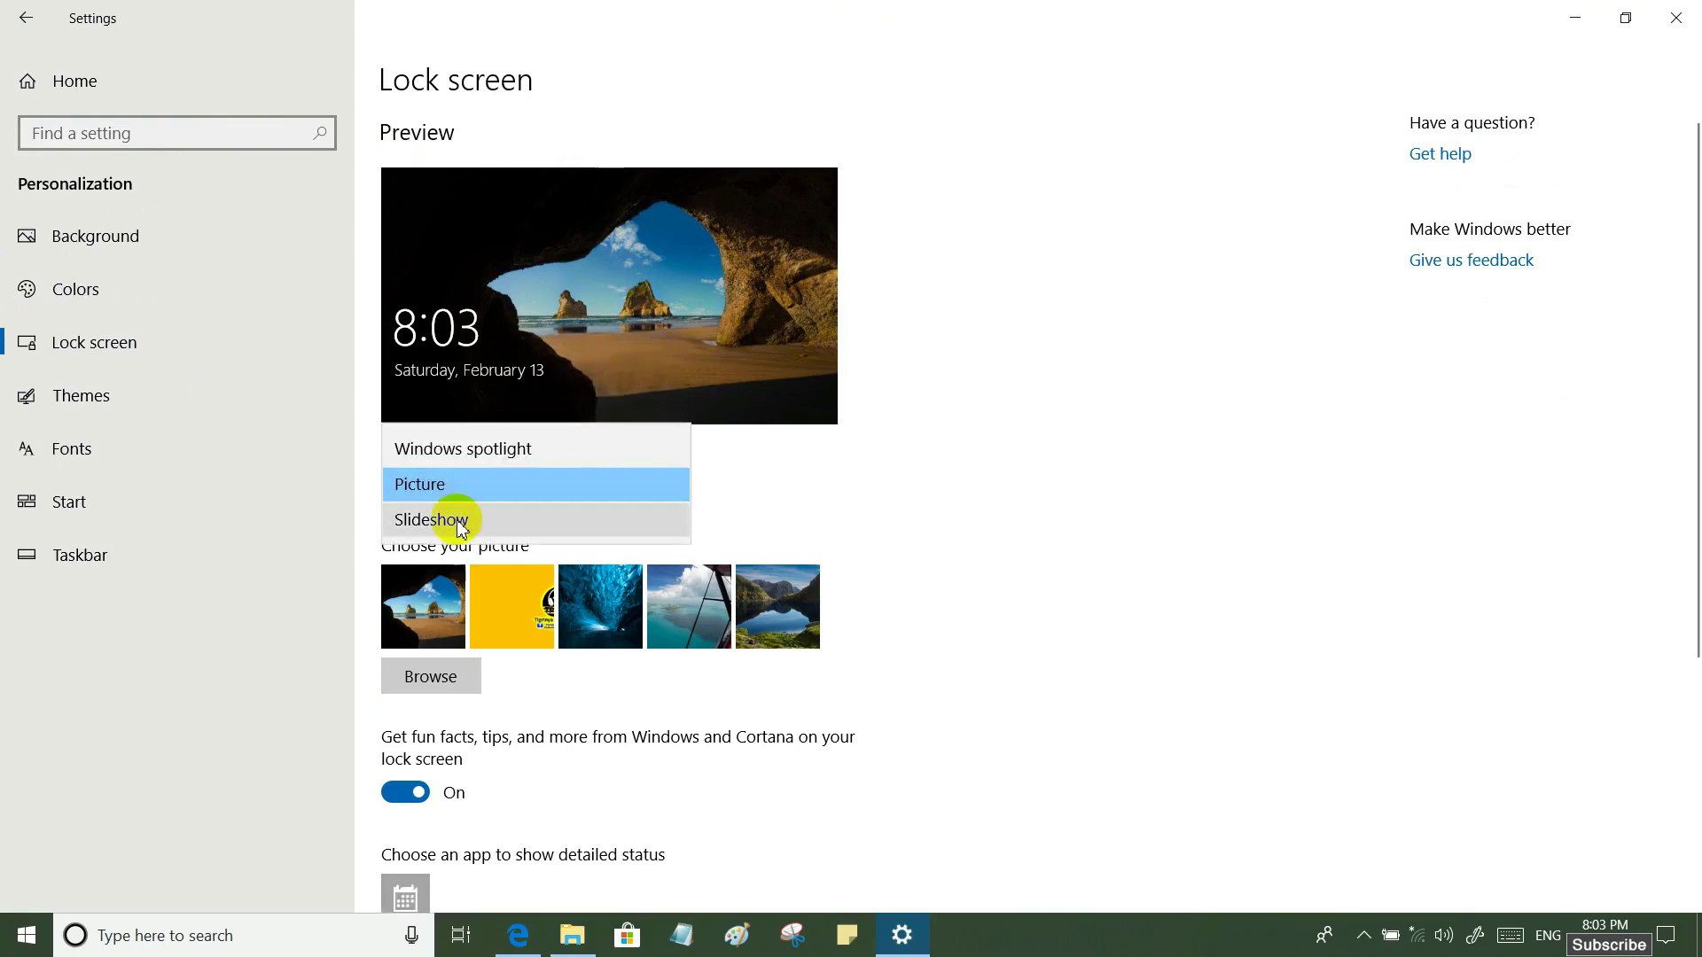
click(449, 453)
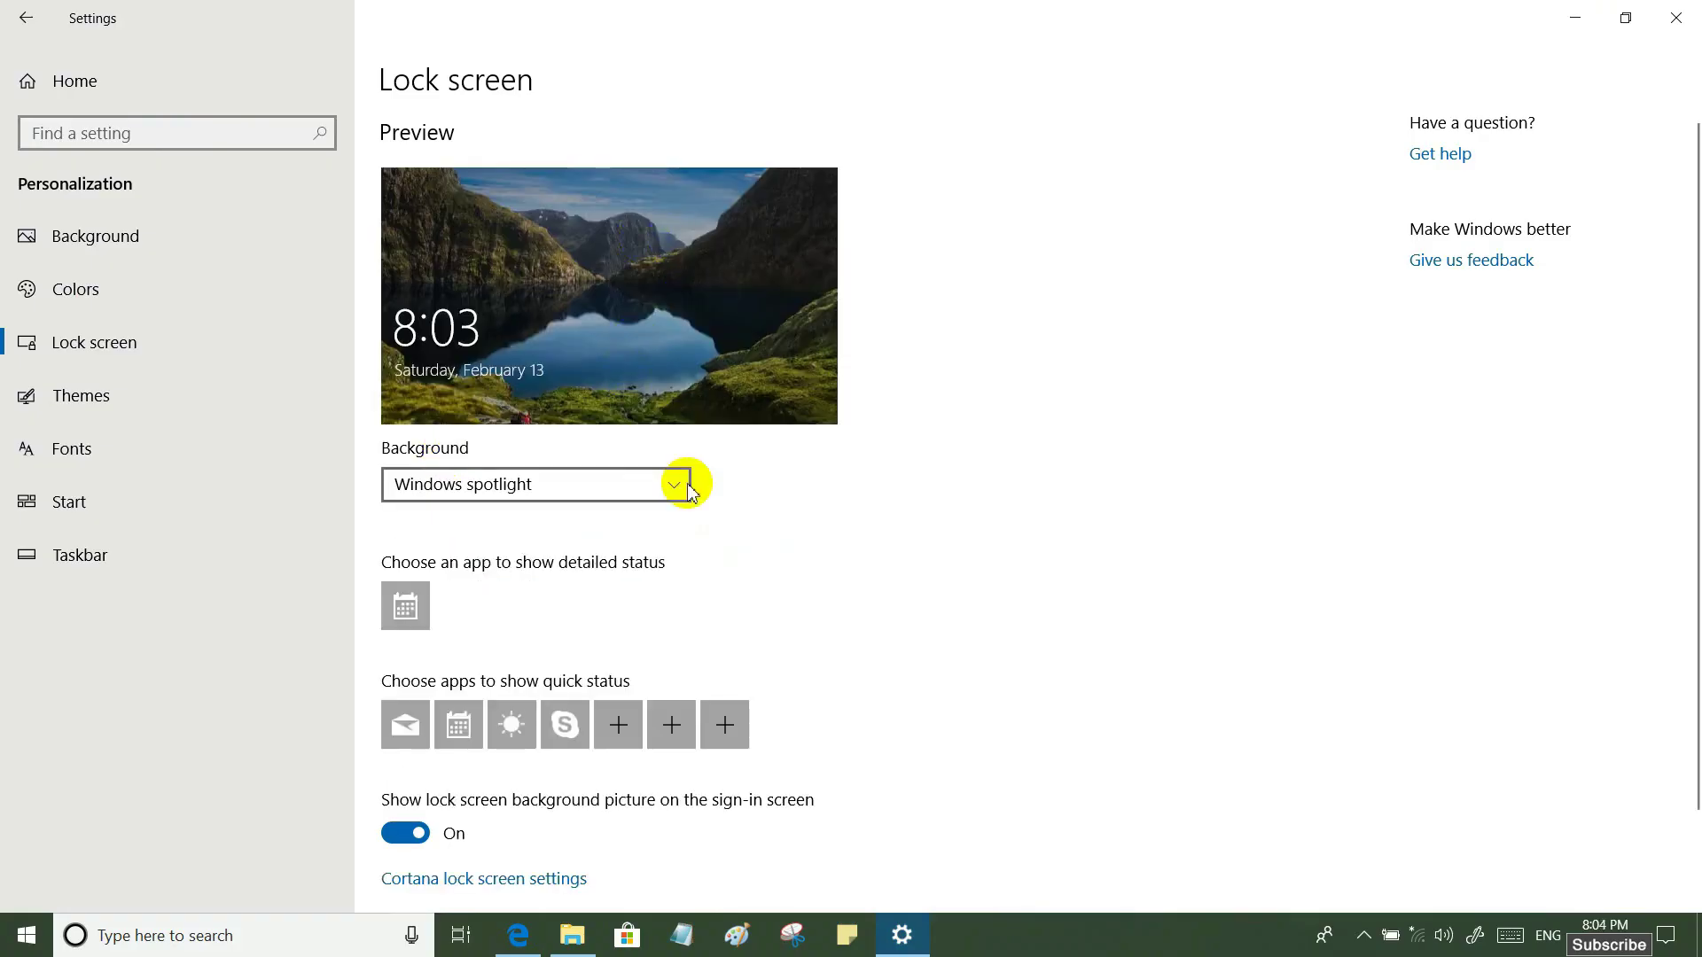
click(618, 384)
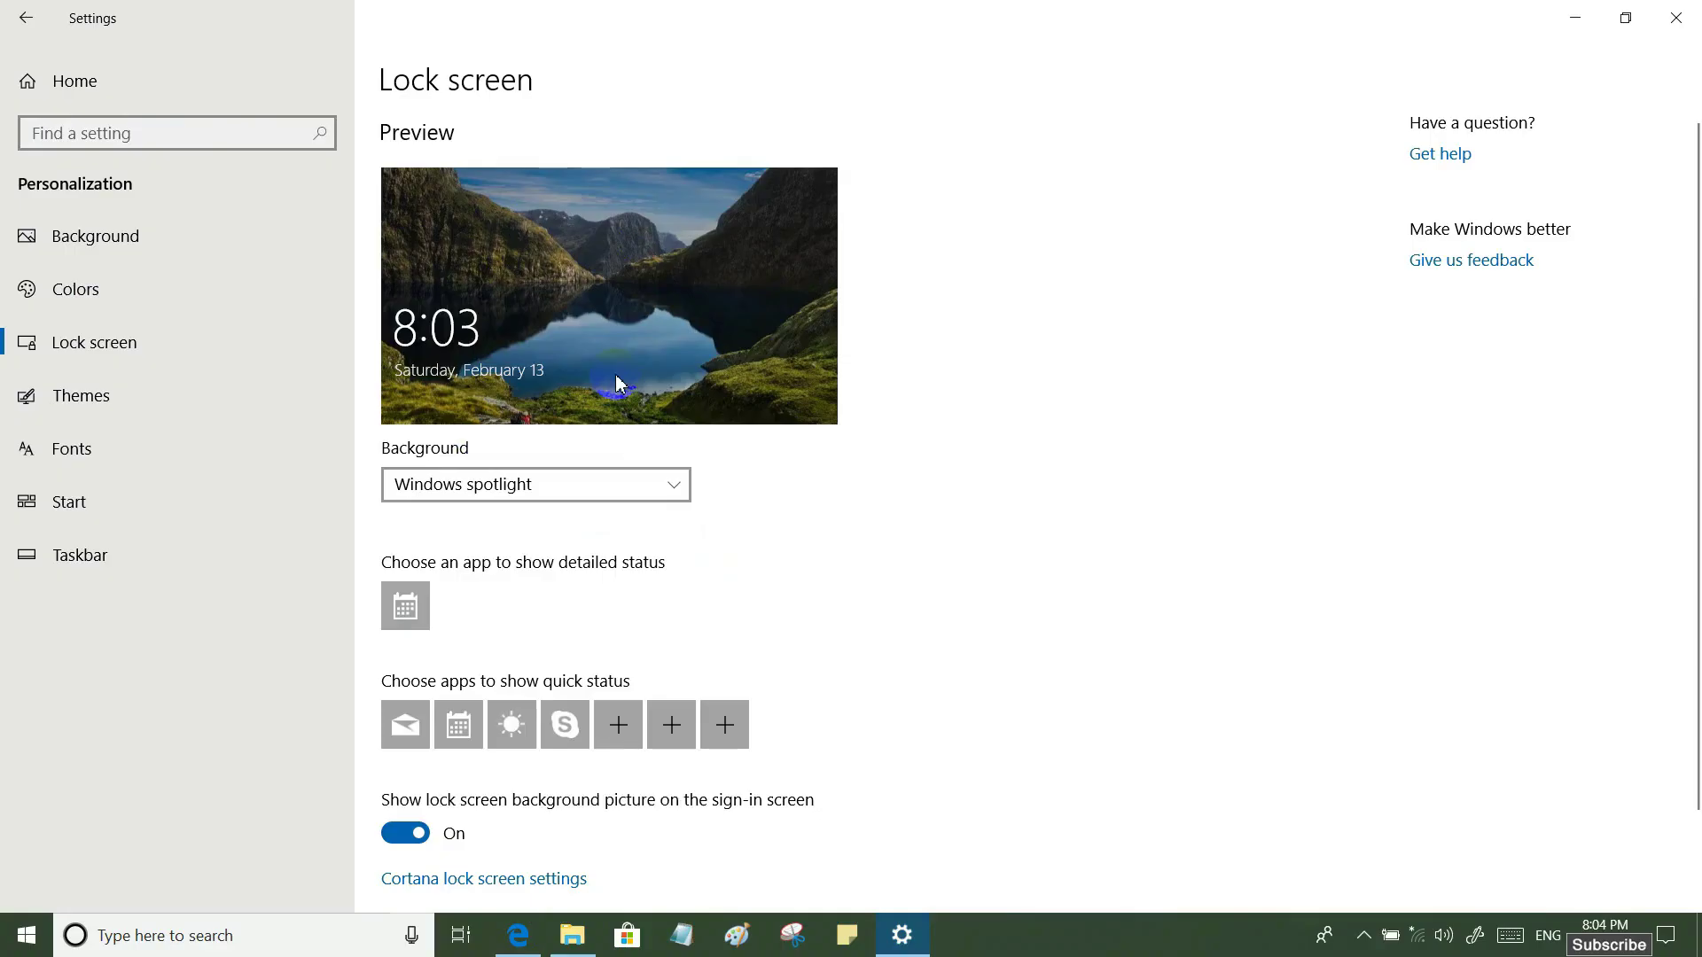
Step: Set the lock screen background to Picture and look through the picture, status app and sign-in screen options
click(675, 482)
click(528, 521)
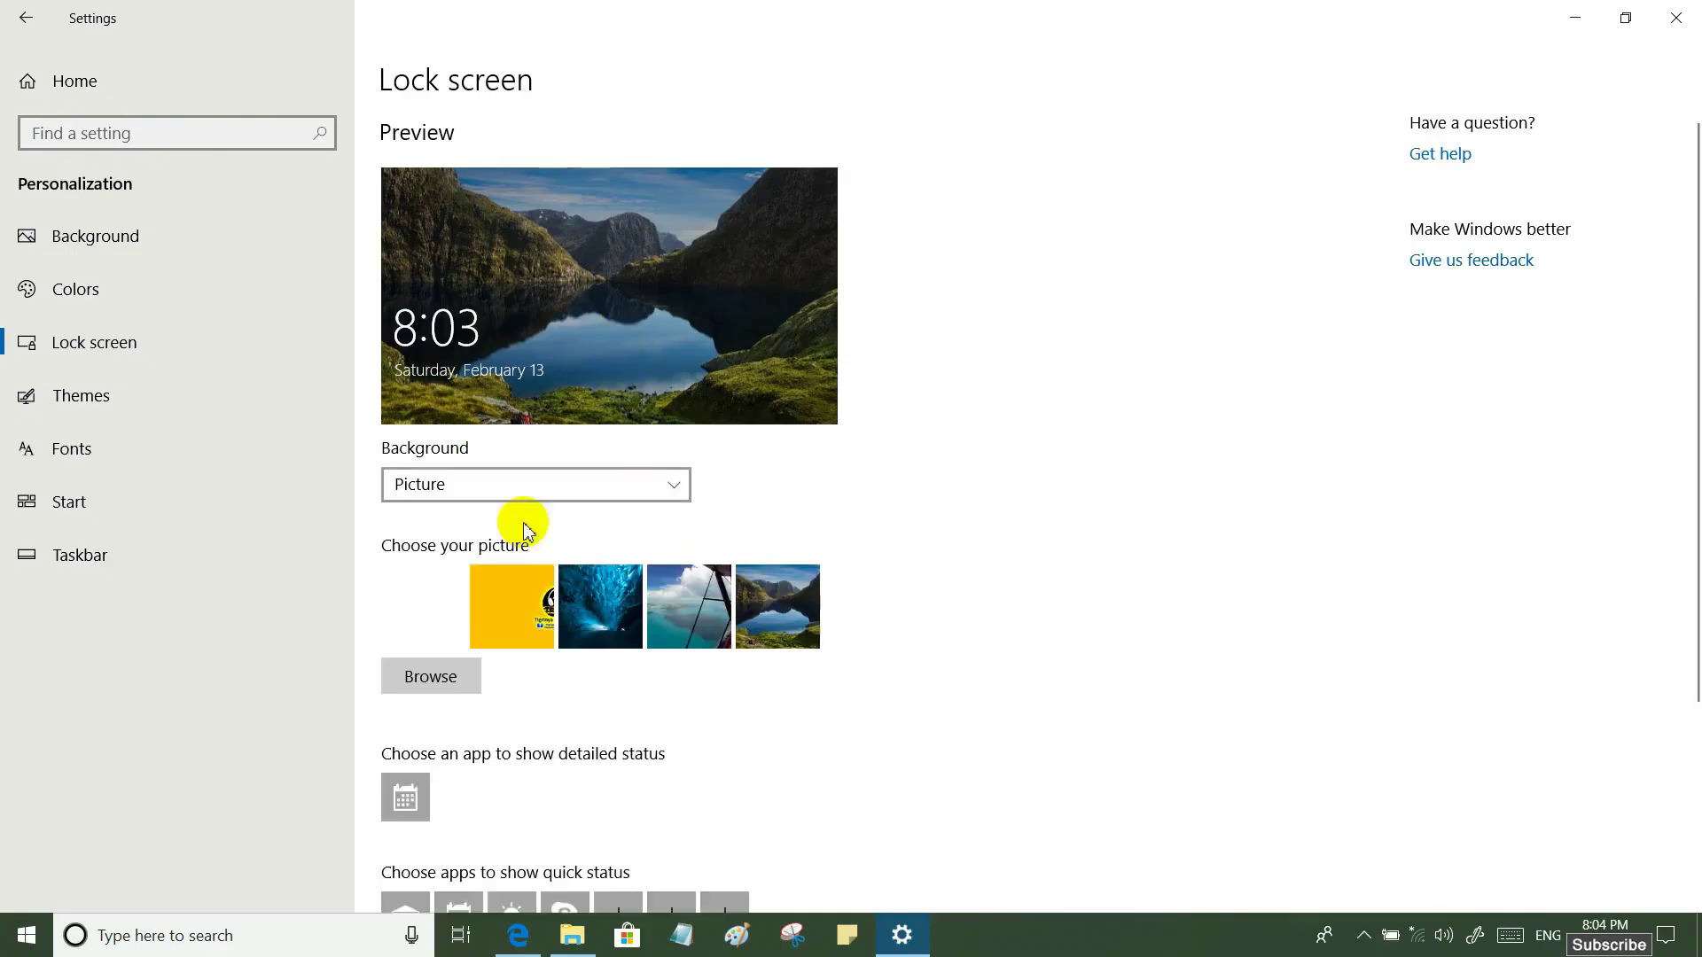
click(778, 614)
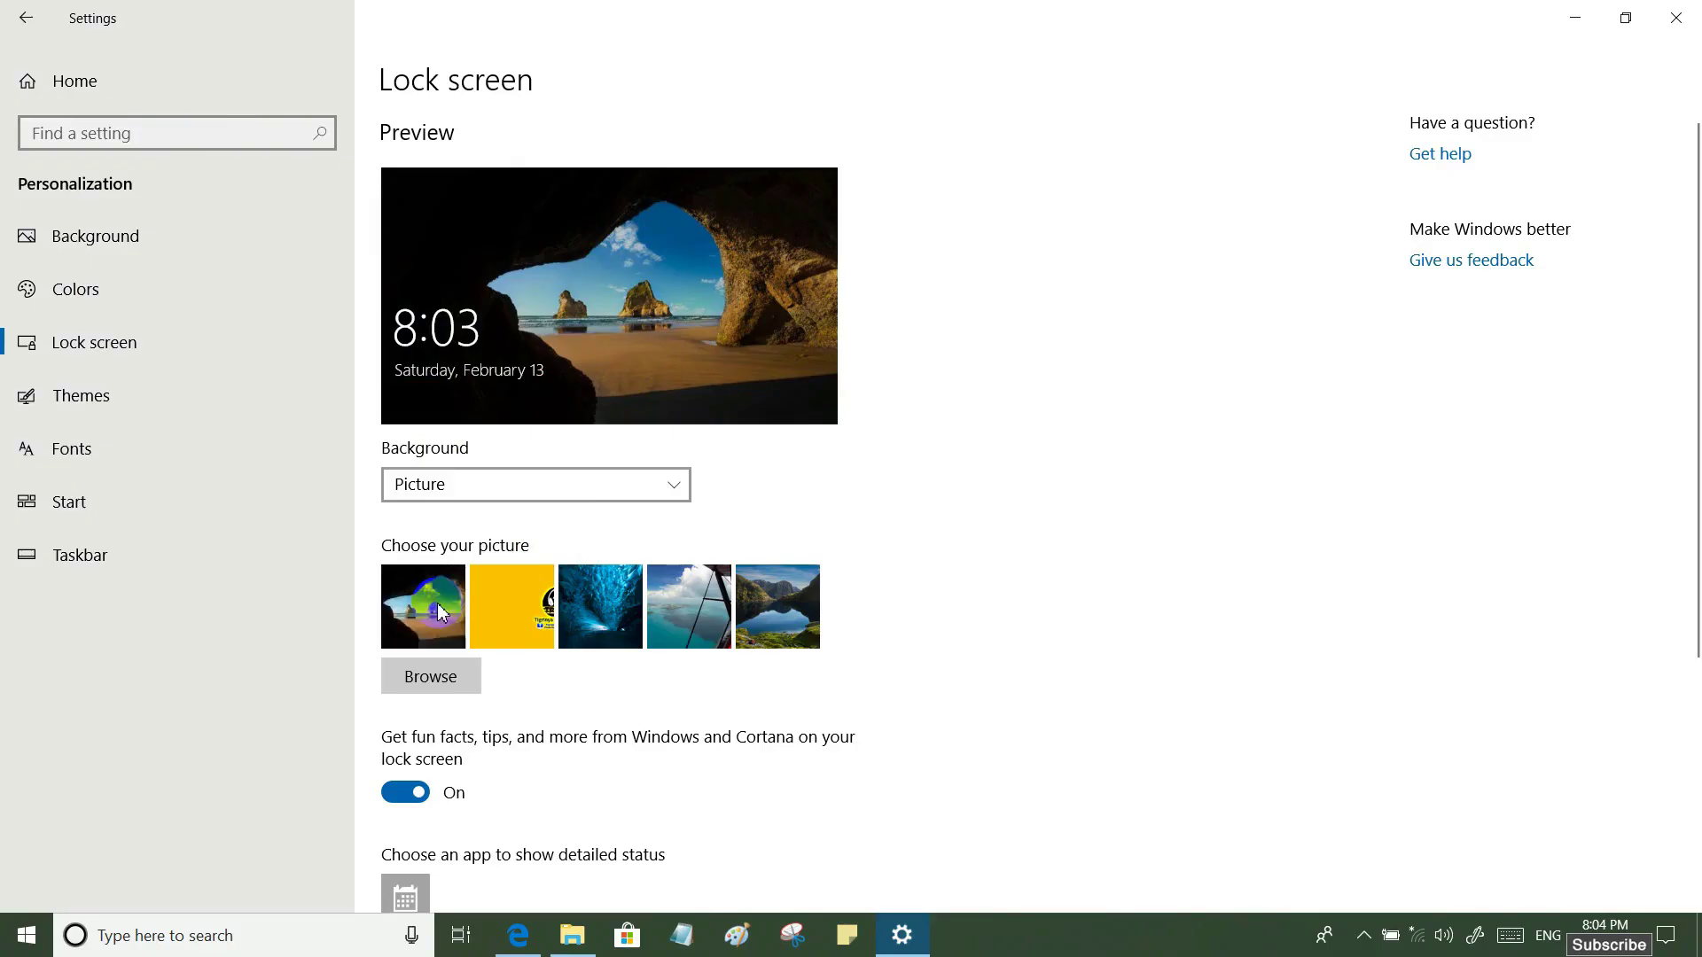
click(435, 680)
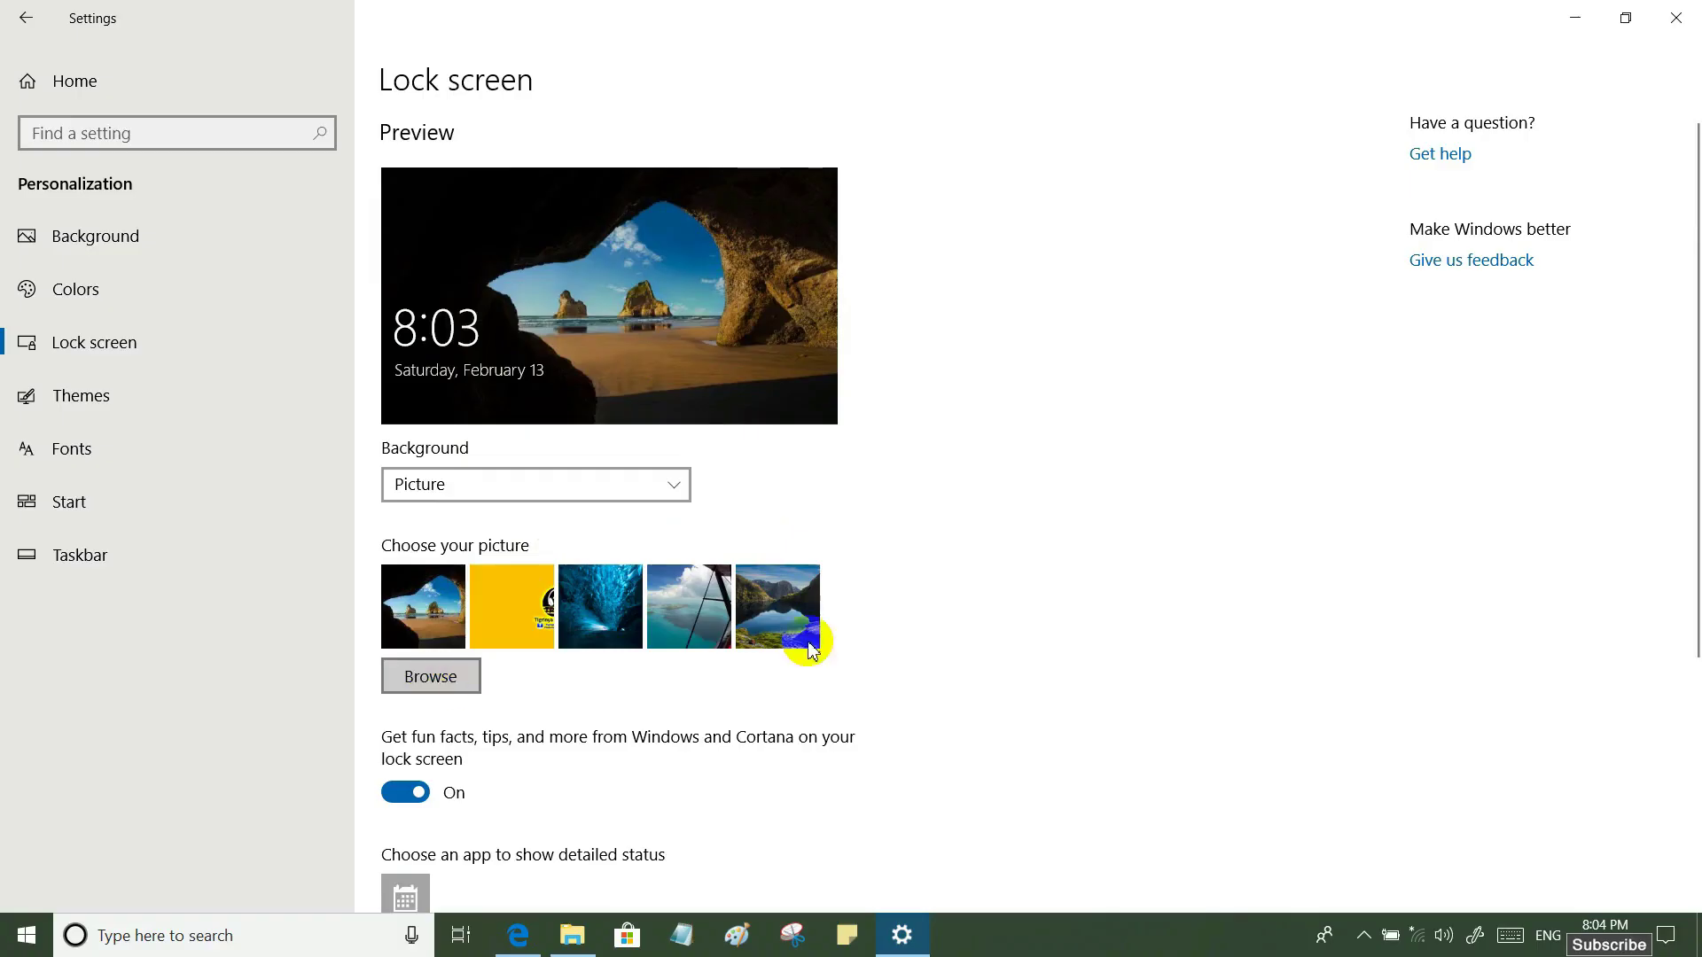
scroll(870, 570, down, 3)
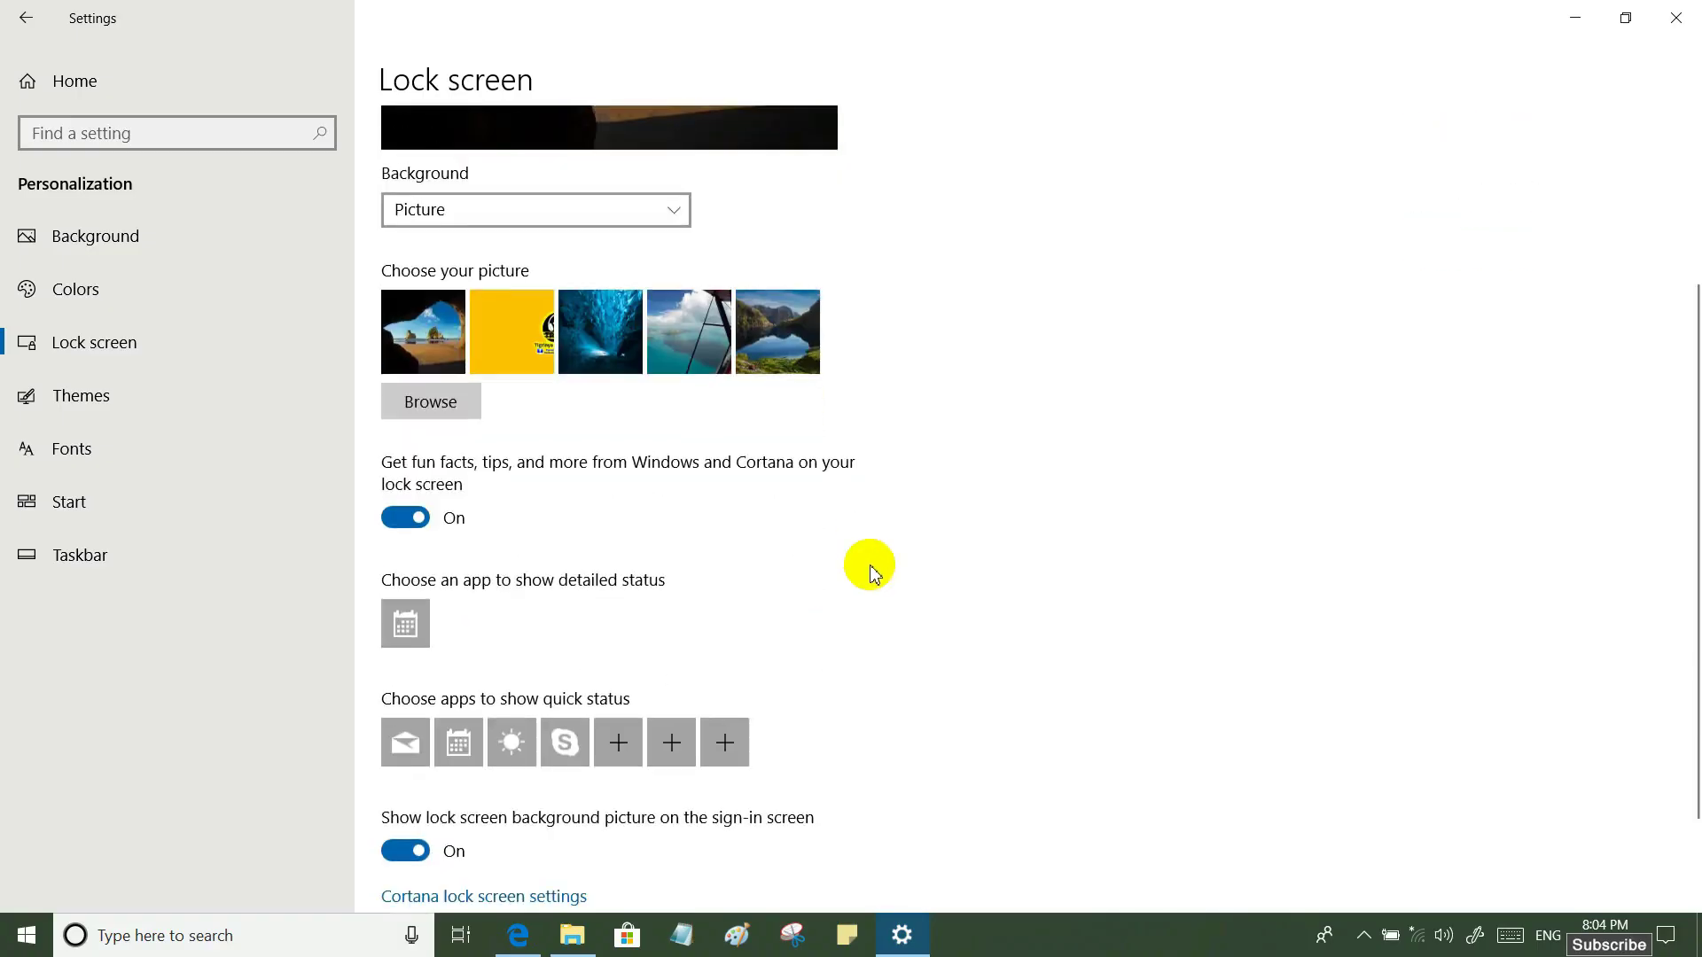
scroll(868, 572, down, 2)
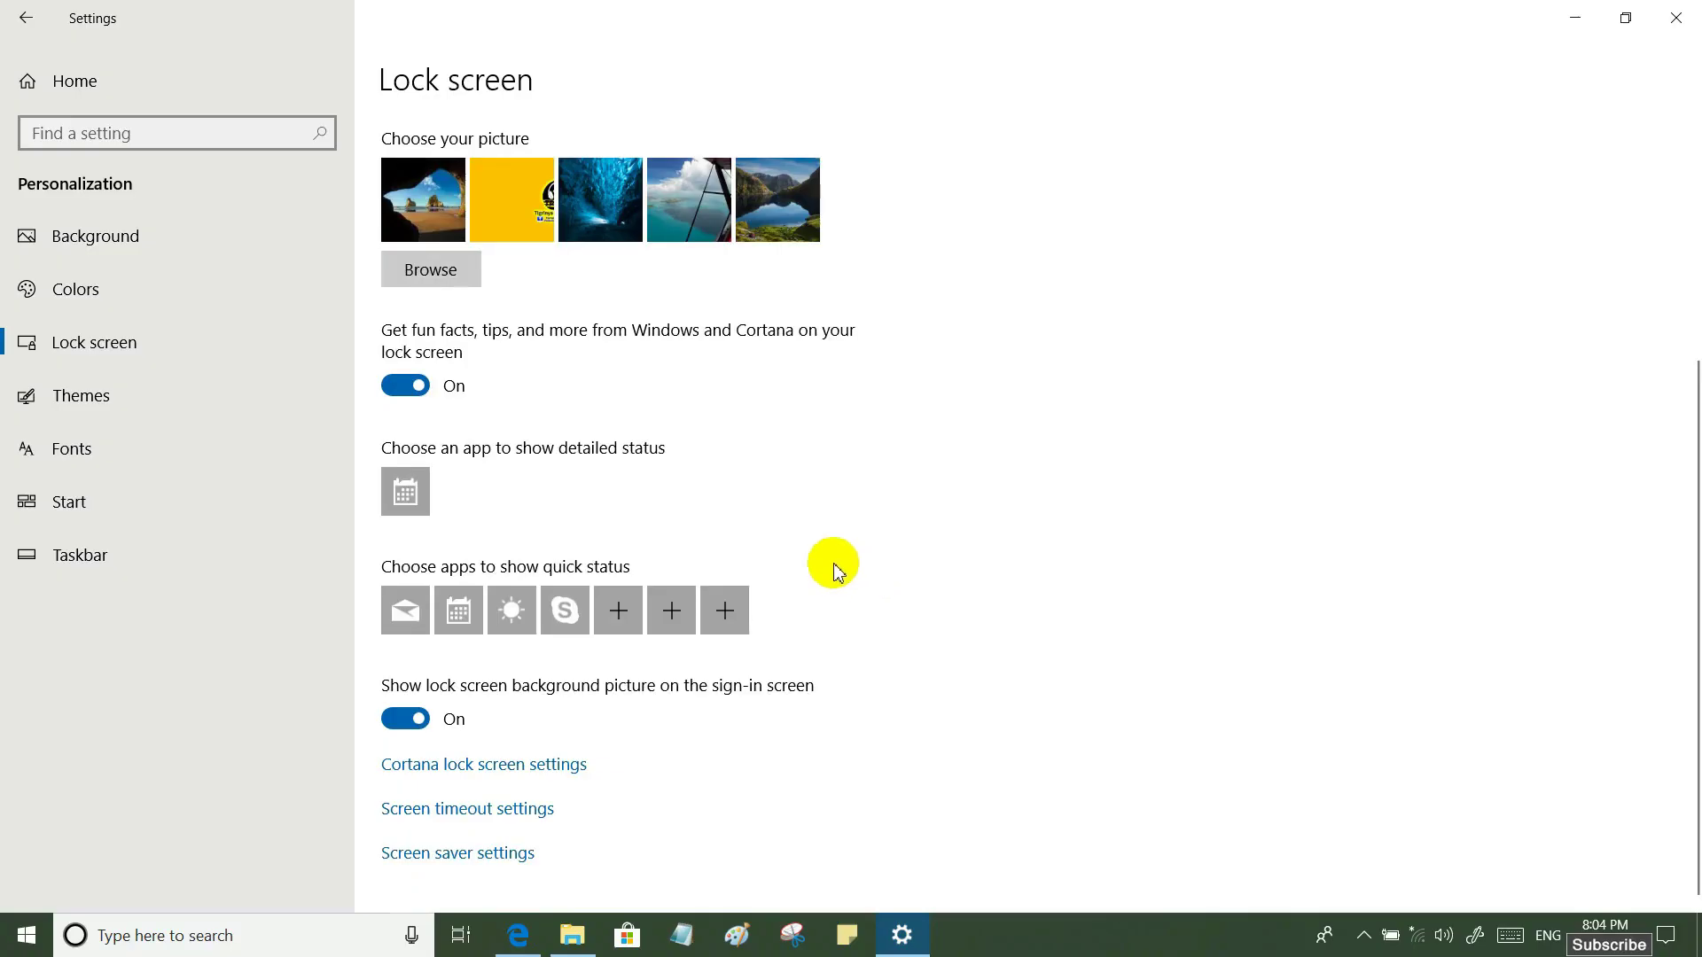
scroll(779, 529, up, 4)
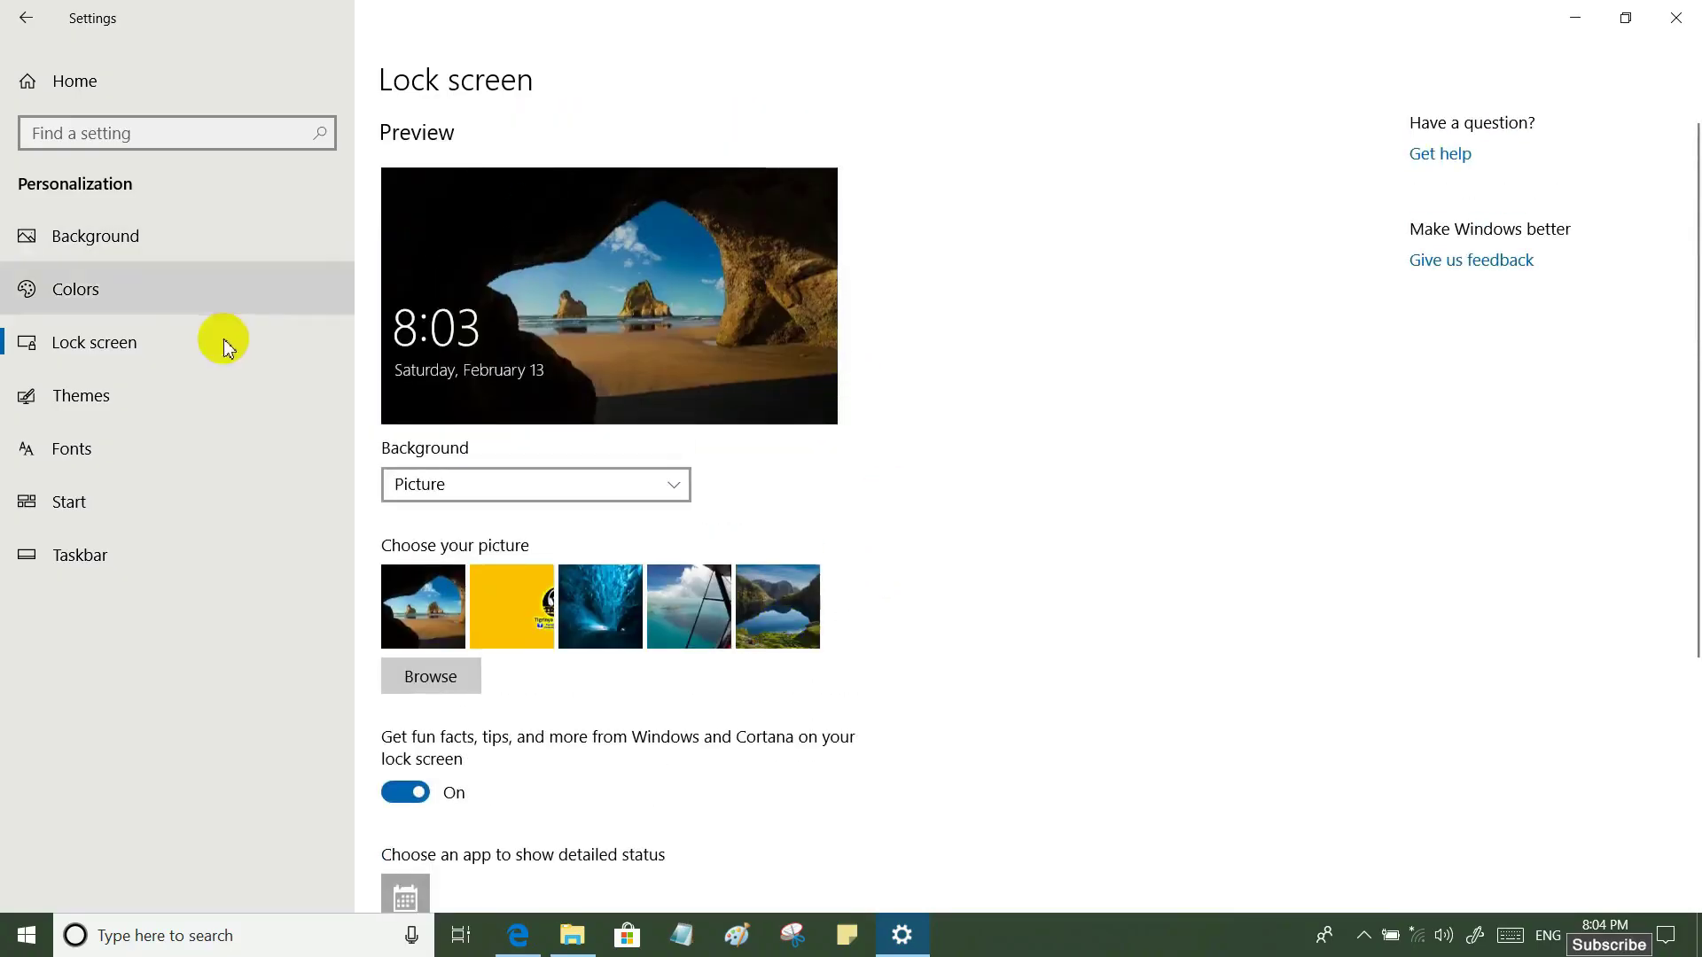
Step: Open the Themes settings, apply the Windows 10 theme and check its colors in the Start menu
click(73, 401)
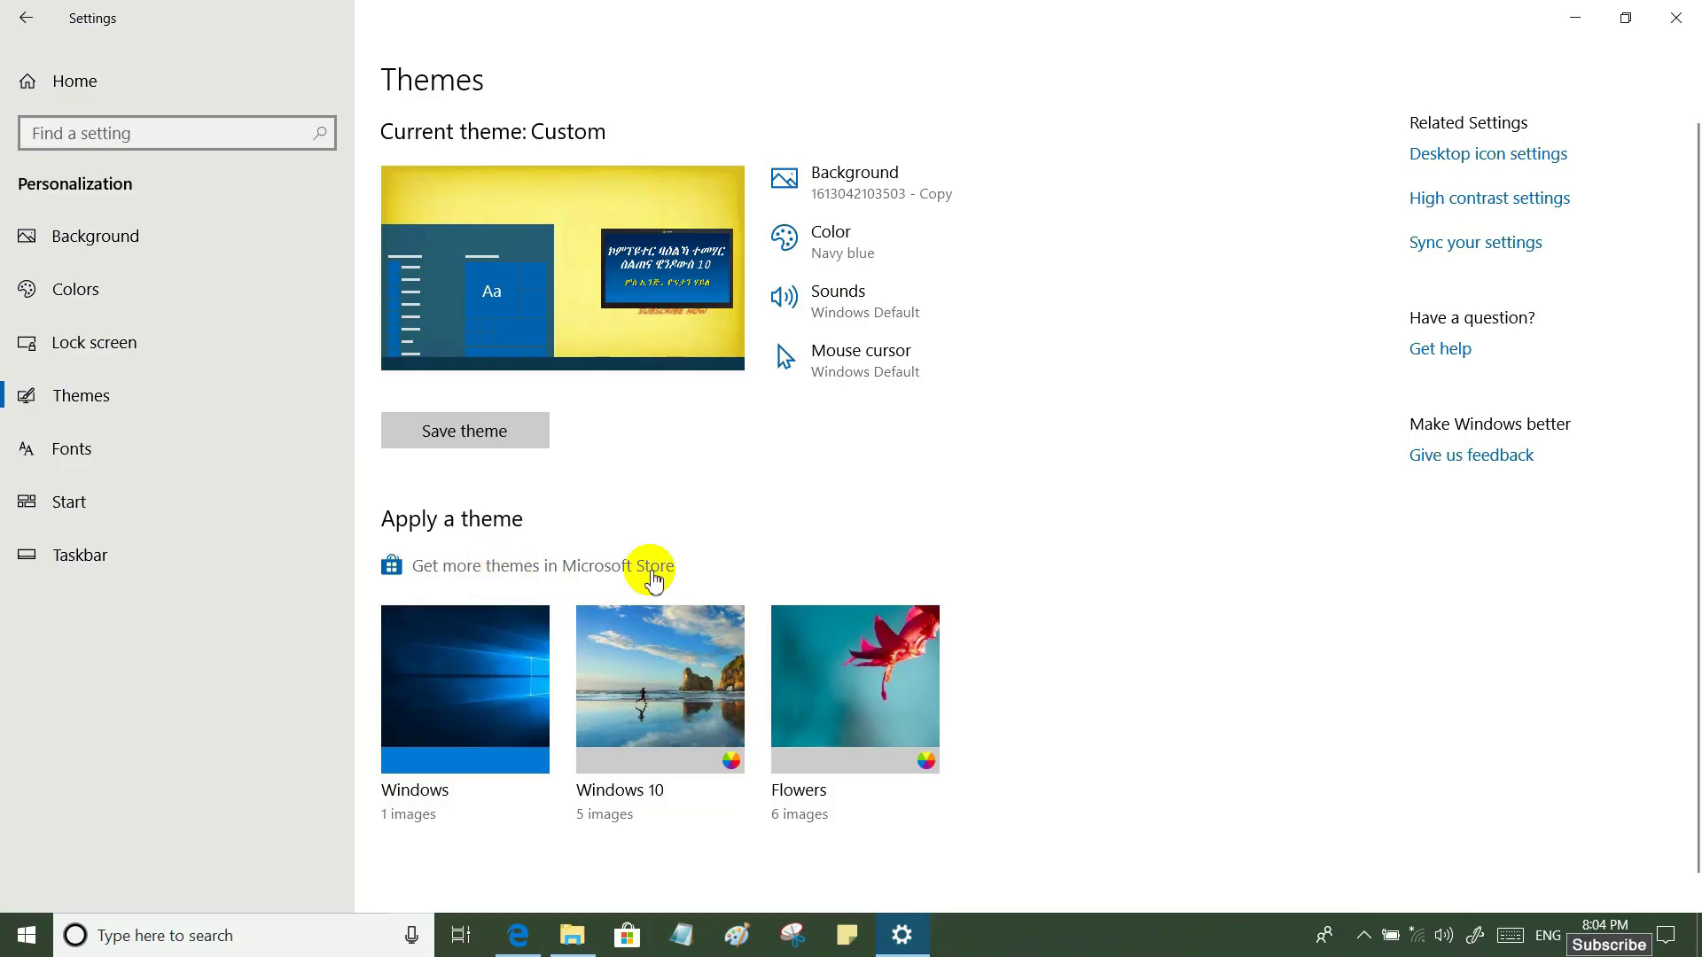
click(667, 671)
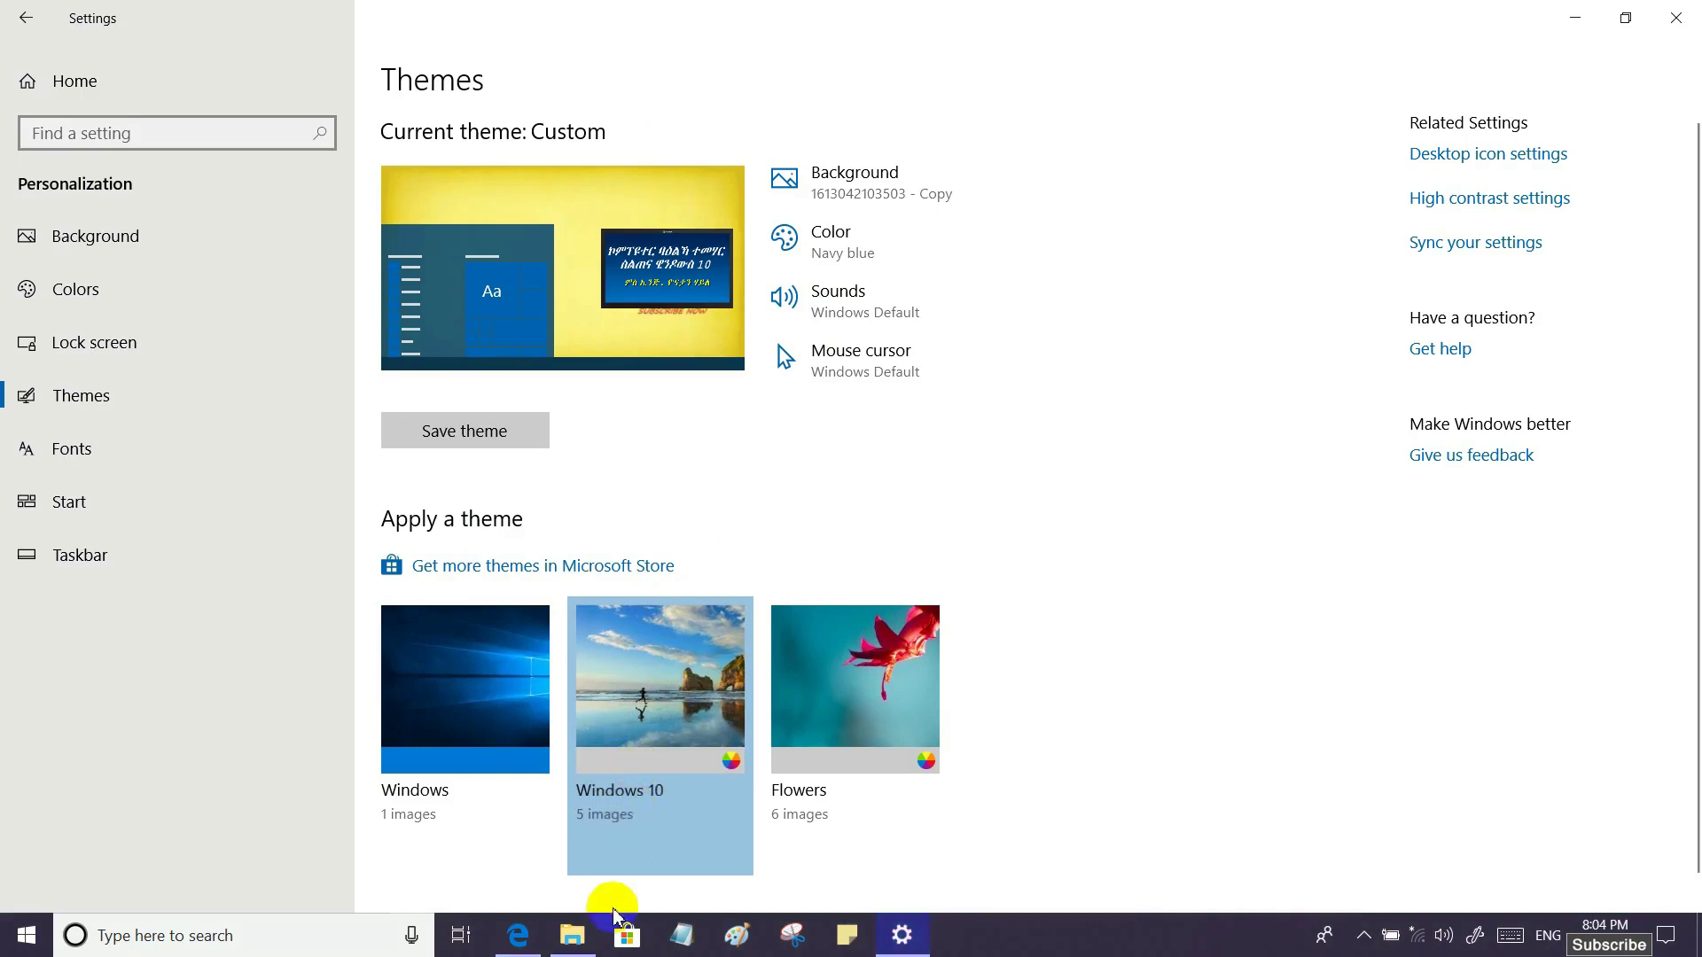
click(25, 938)
click(25, 938)
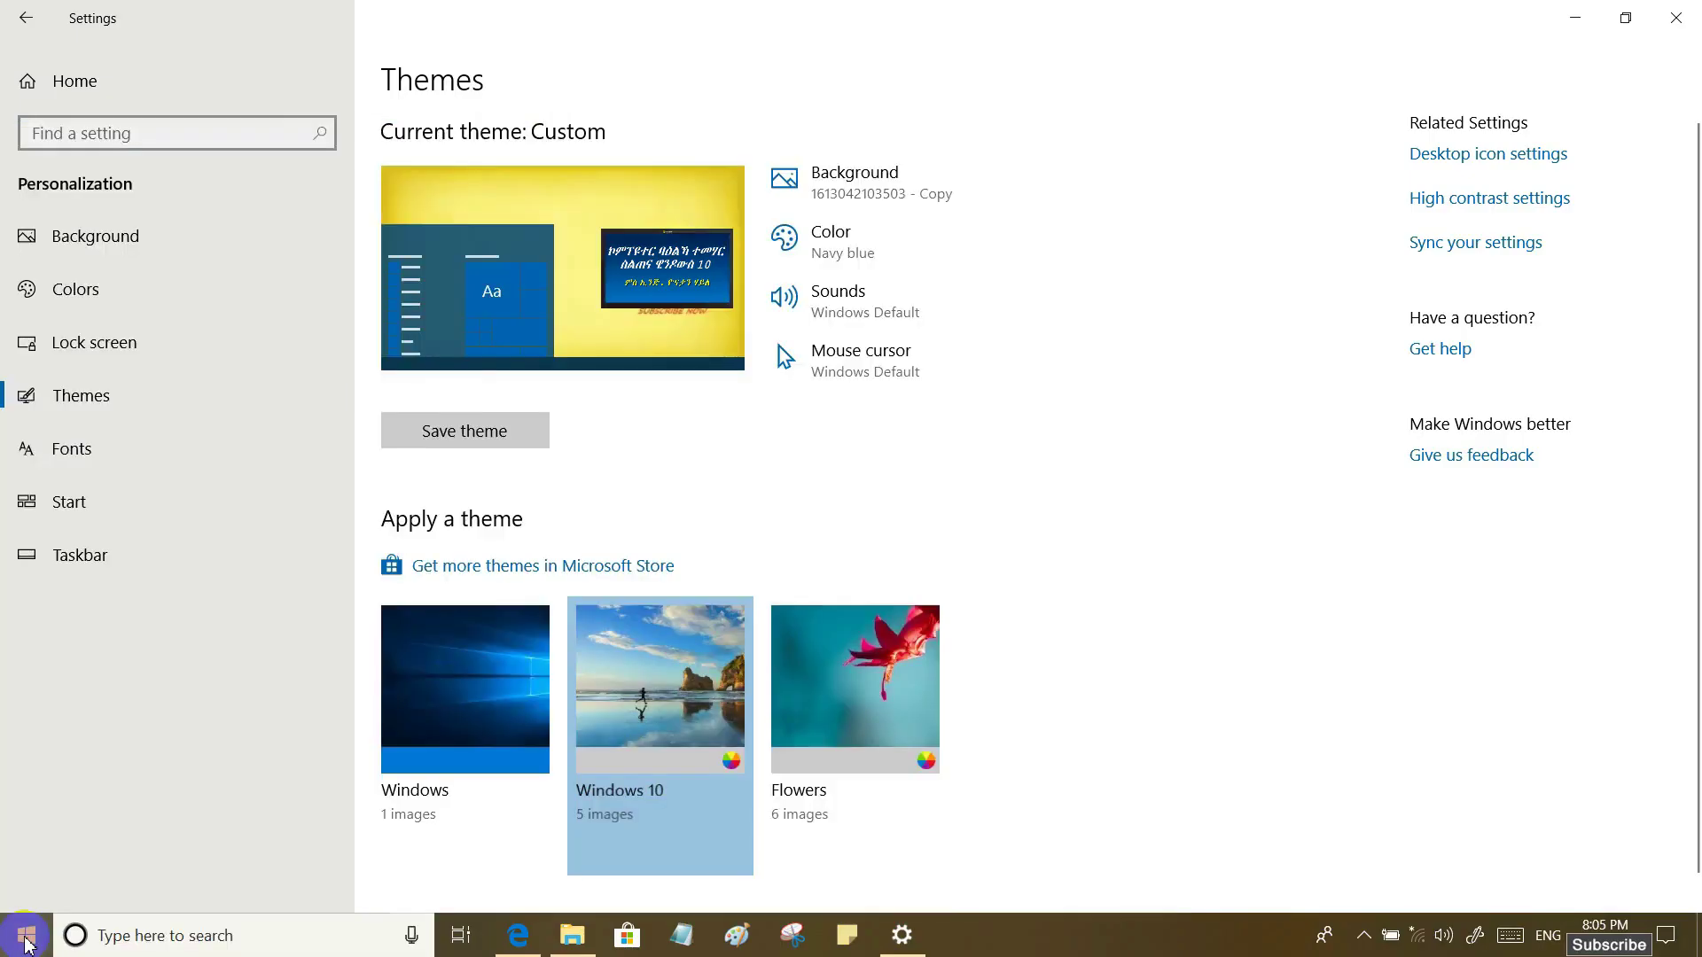
click(25, 938)
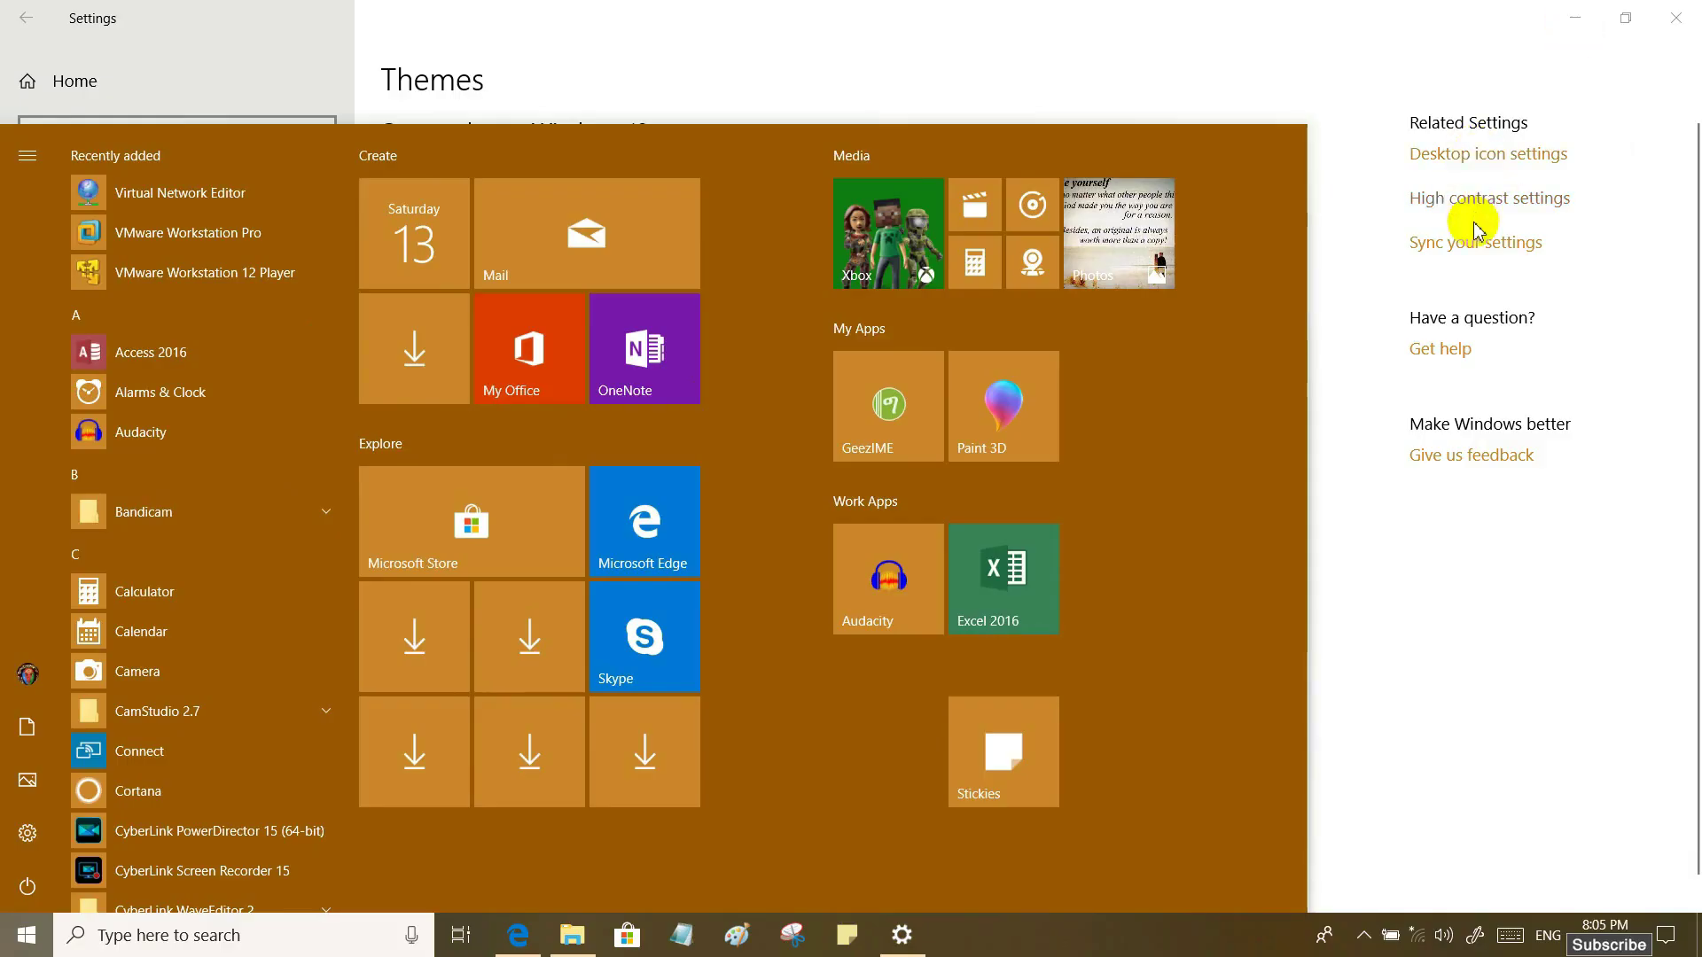
Step: Check the Windows 10 theme on the File Explorer window and the desktop, and return to the Themes settings
click(1578, 18)
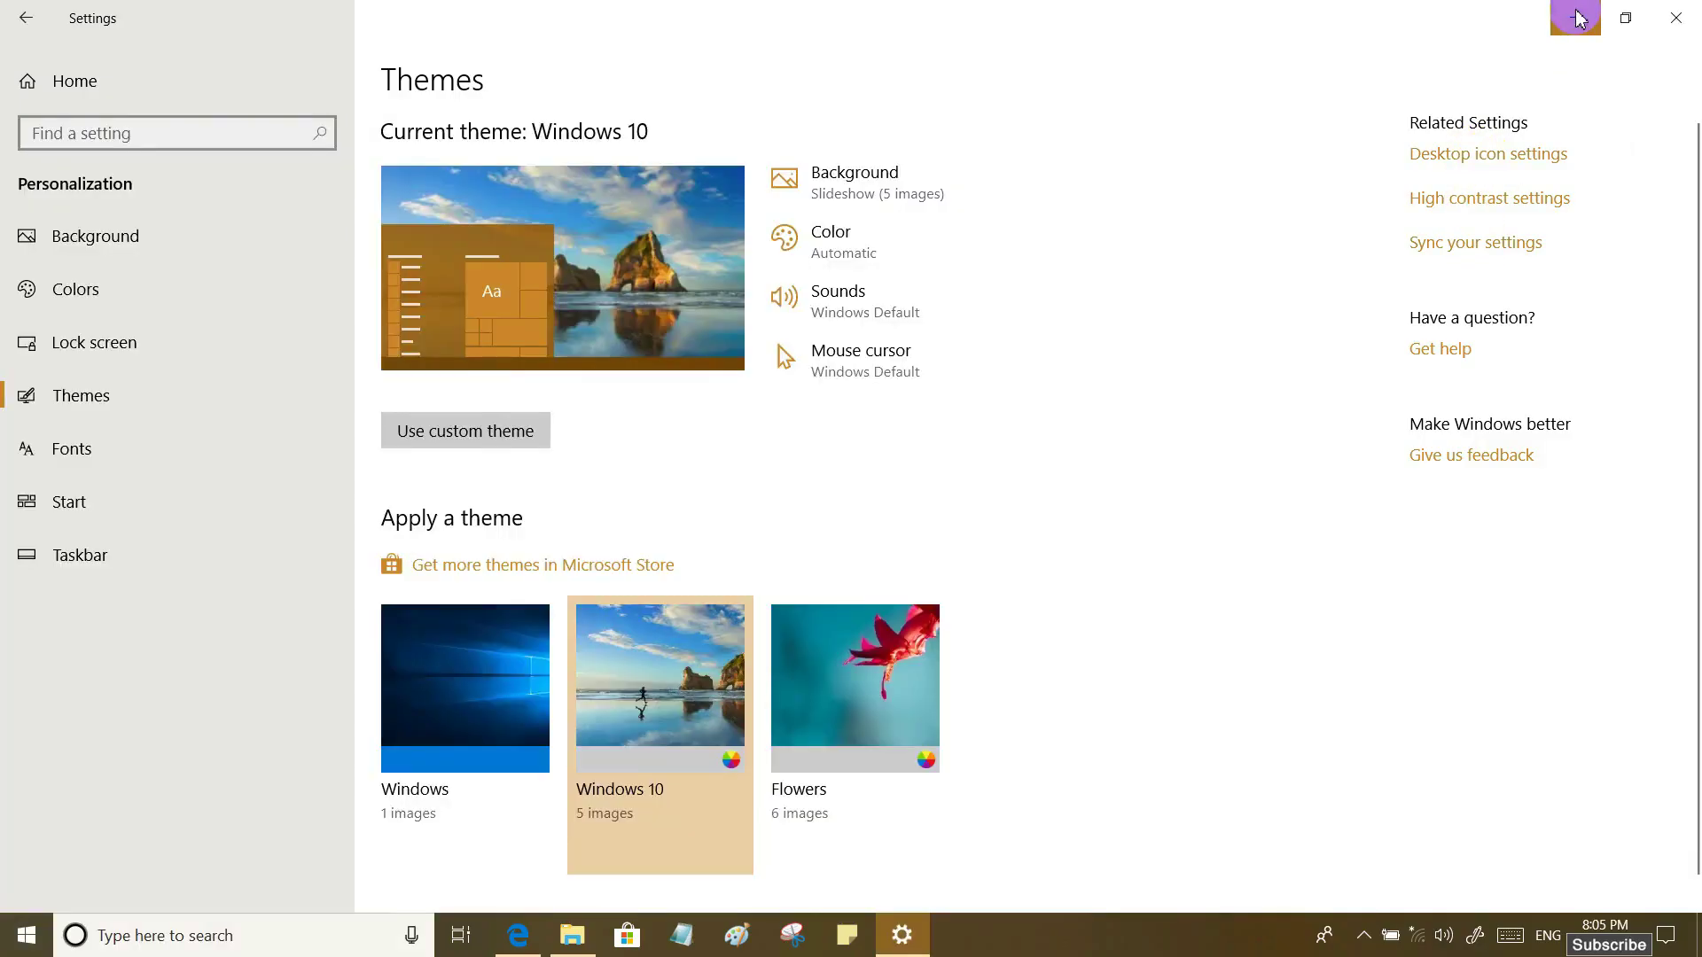
click(1577, 17)
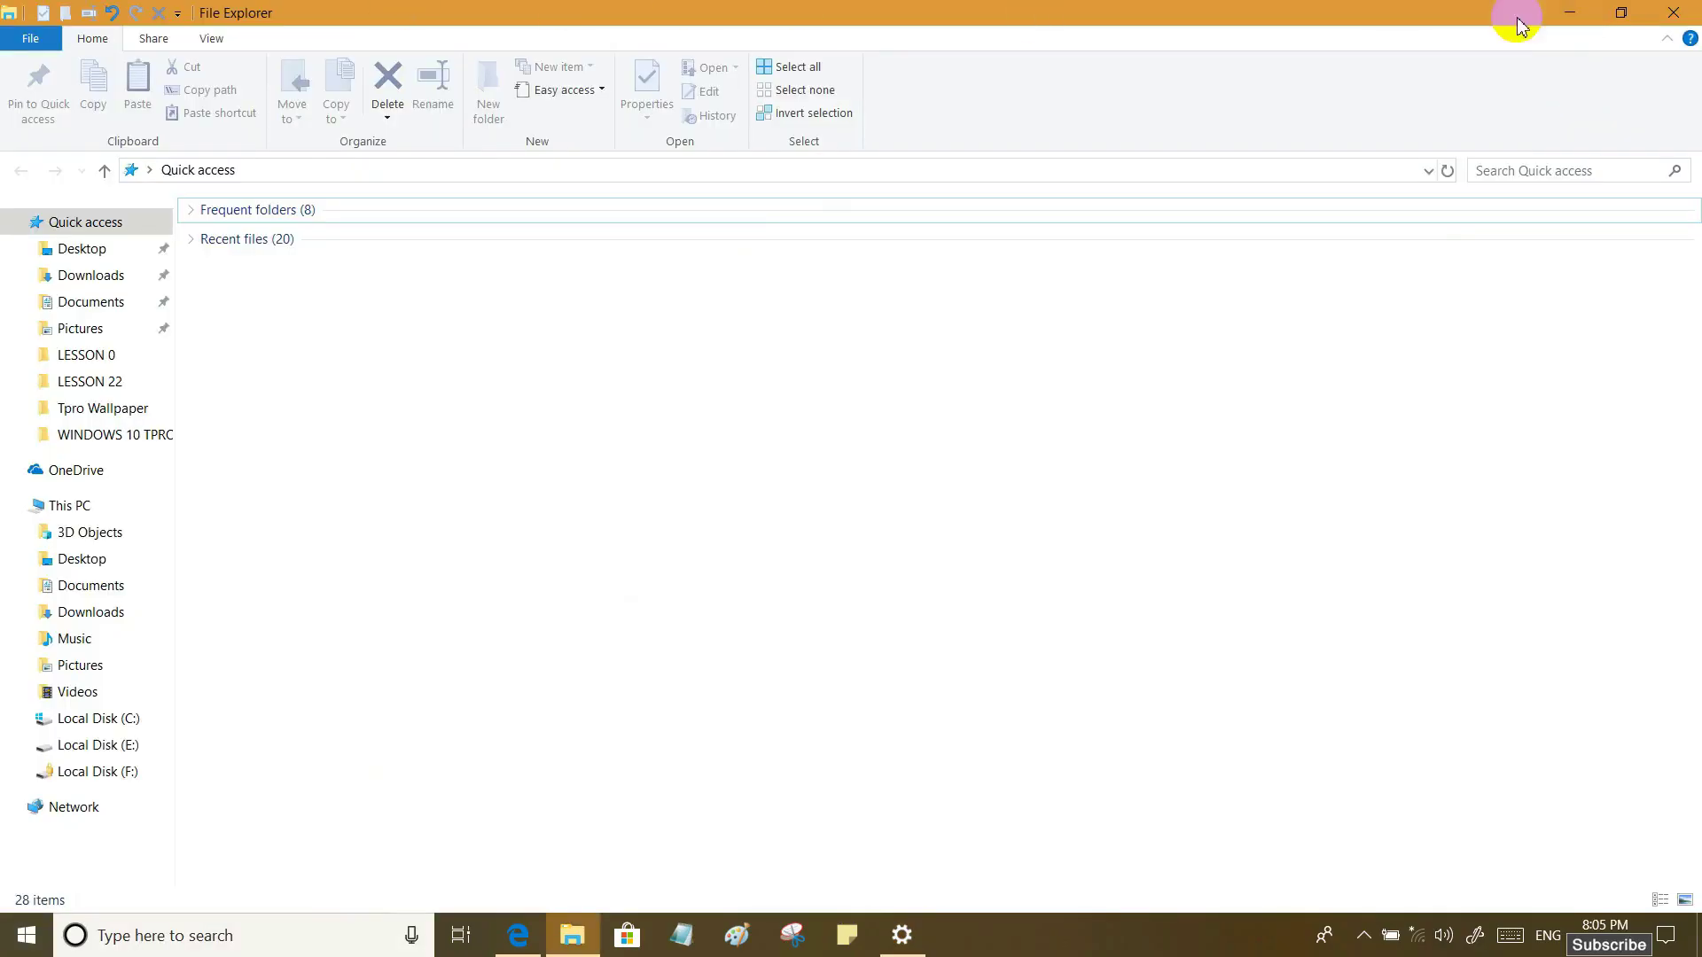
click(1569, 12)
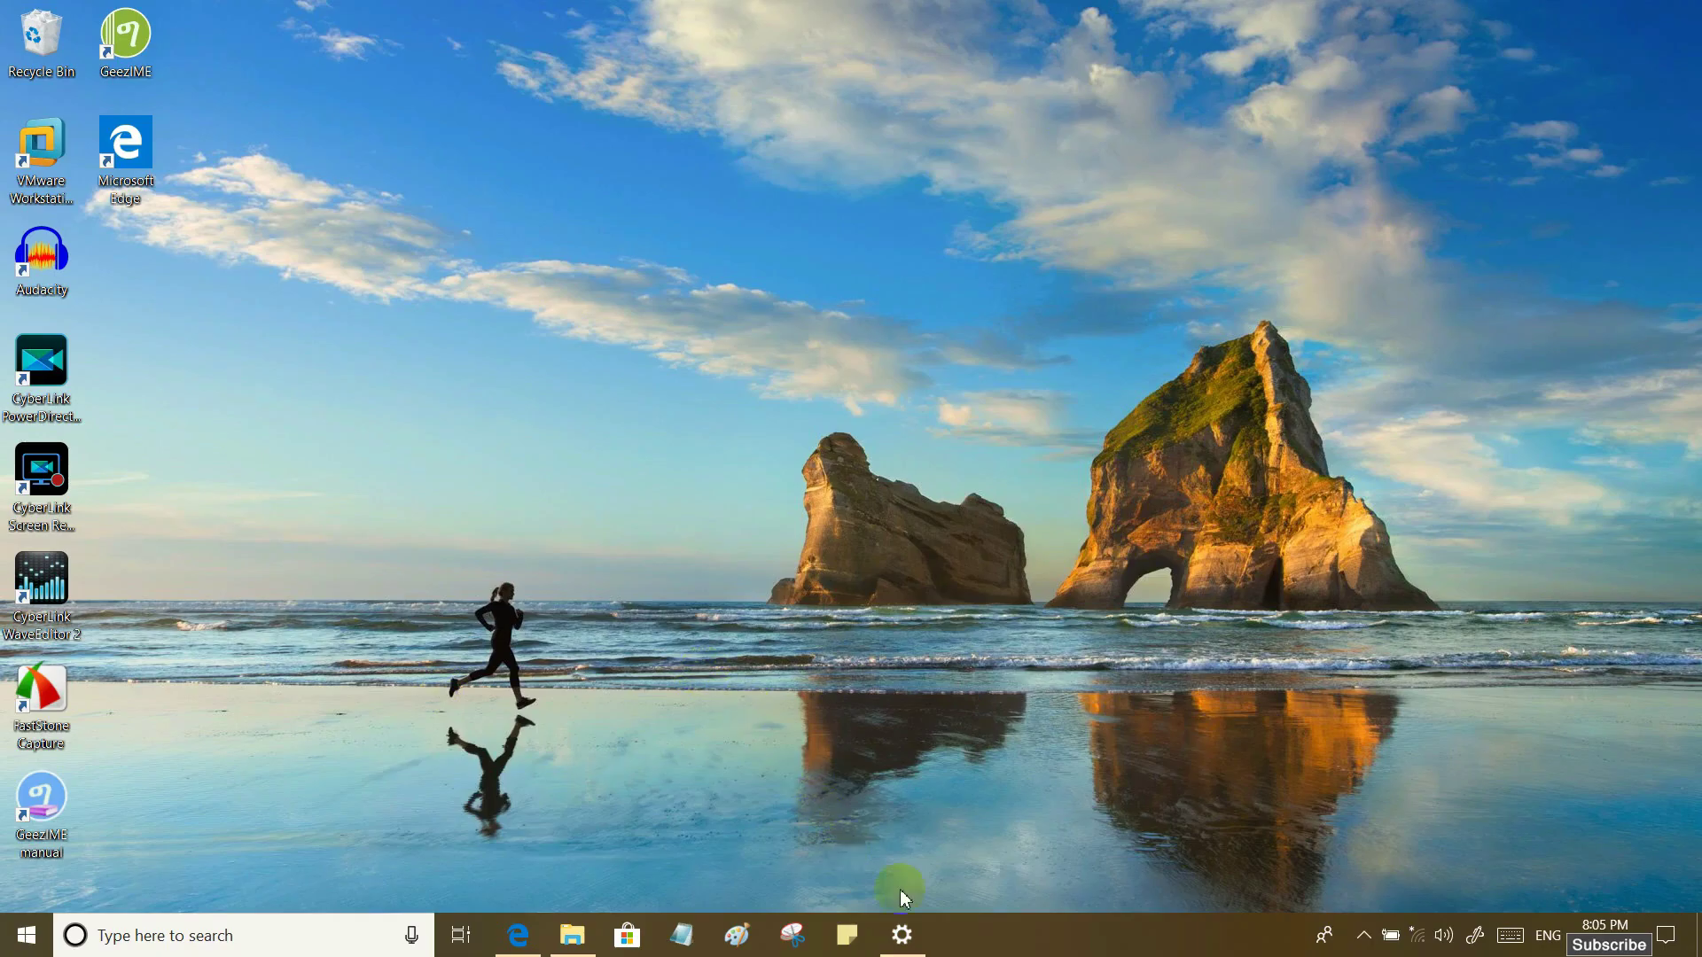
click(913, 942)
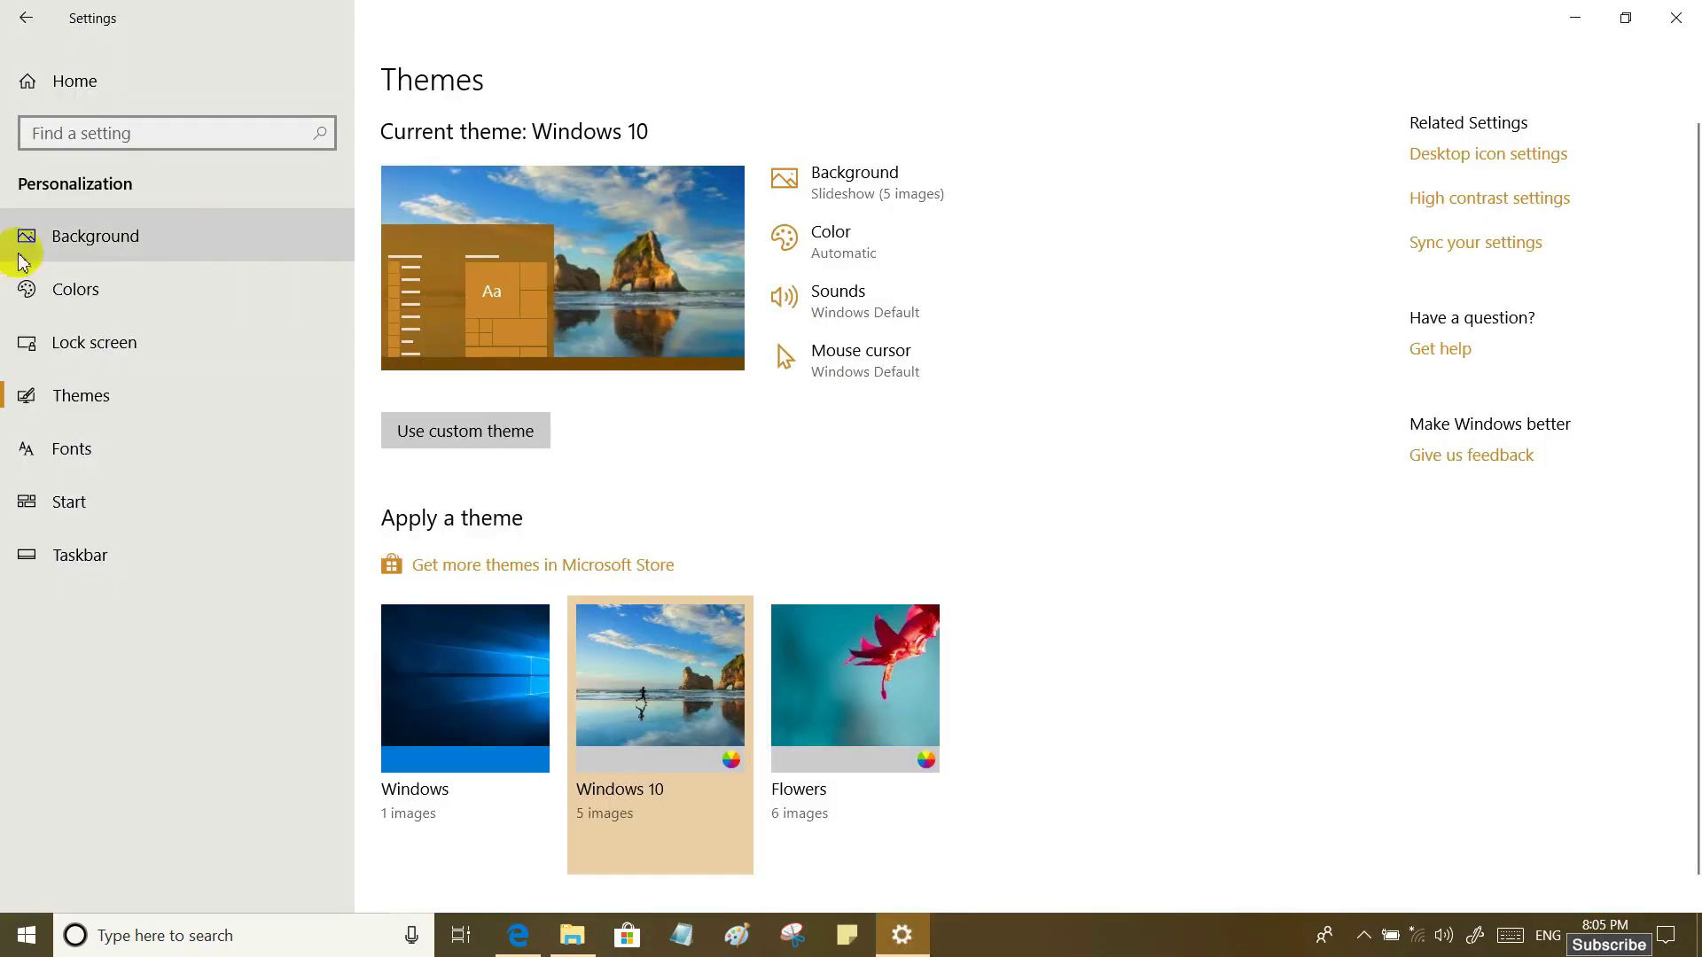
Step: Apply the Flowers theme, check it in the Start menu and on the desktop, and return to the Themes settings
click(854, 649)
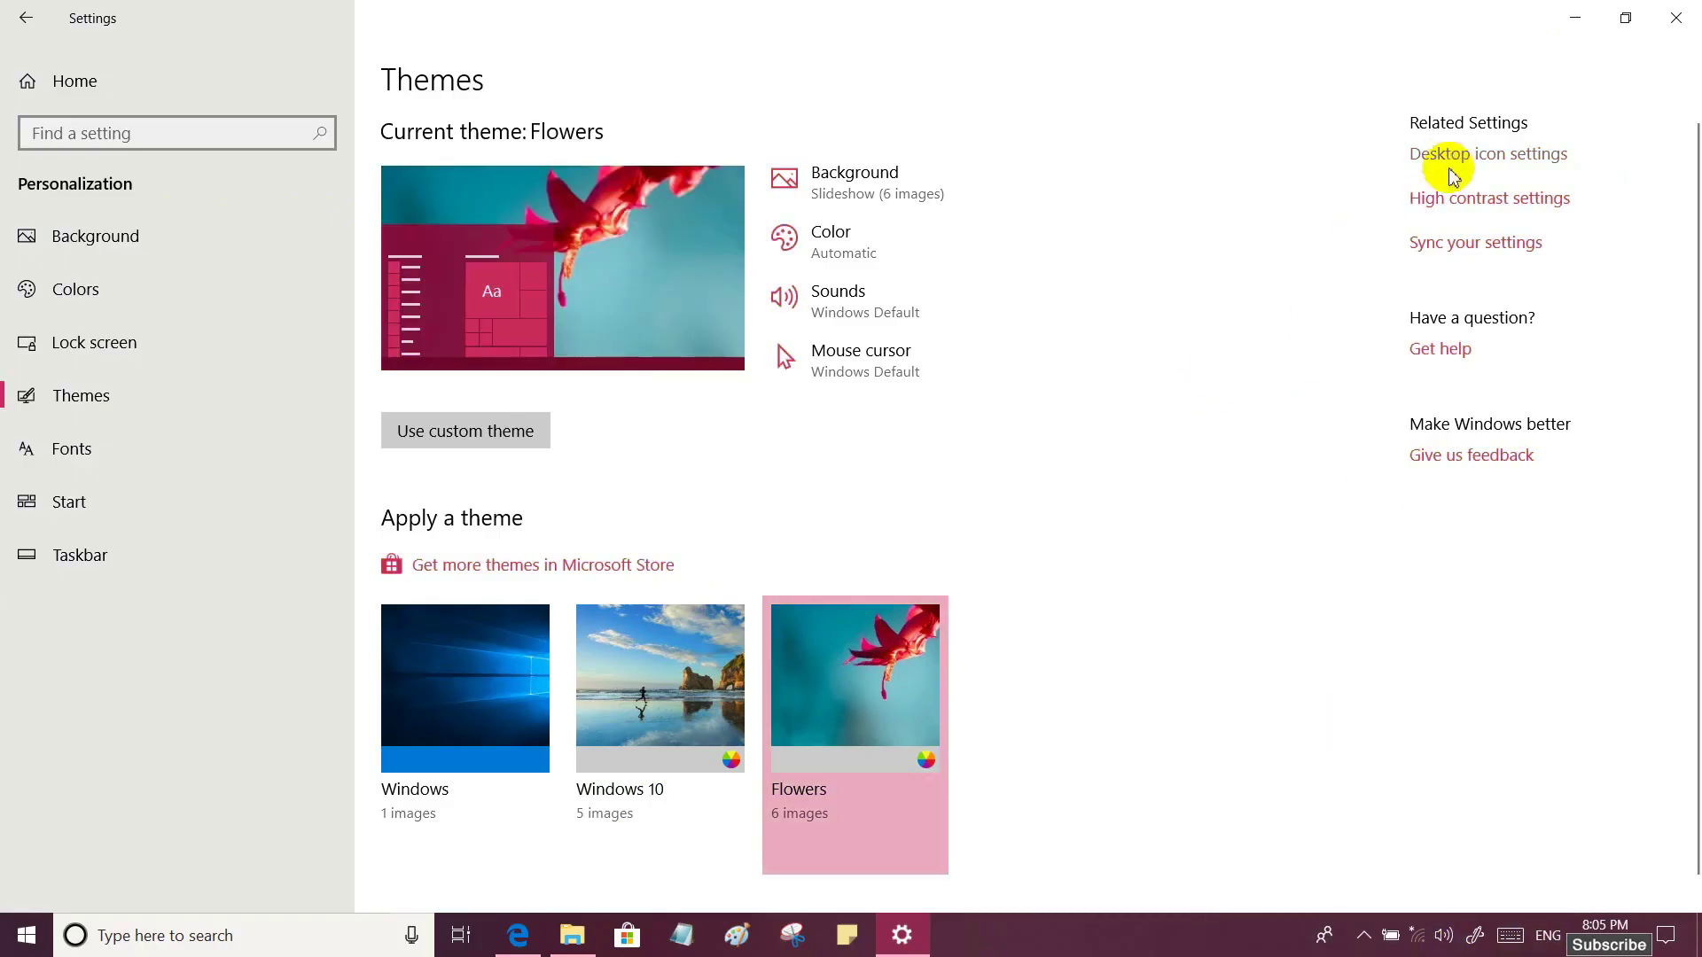
click(28, 942)
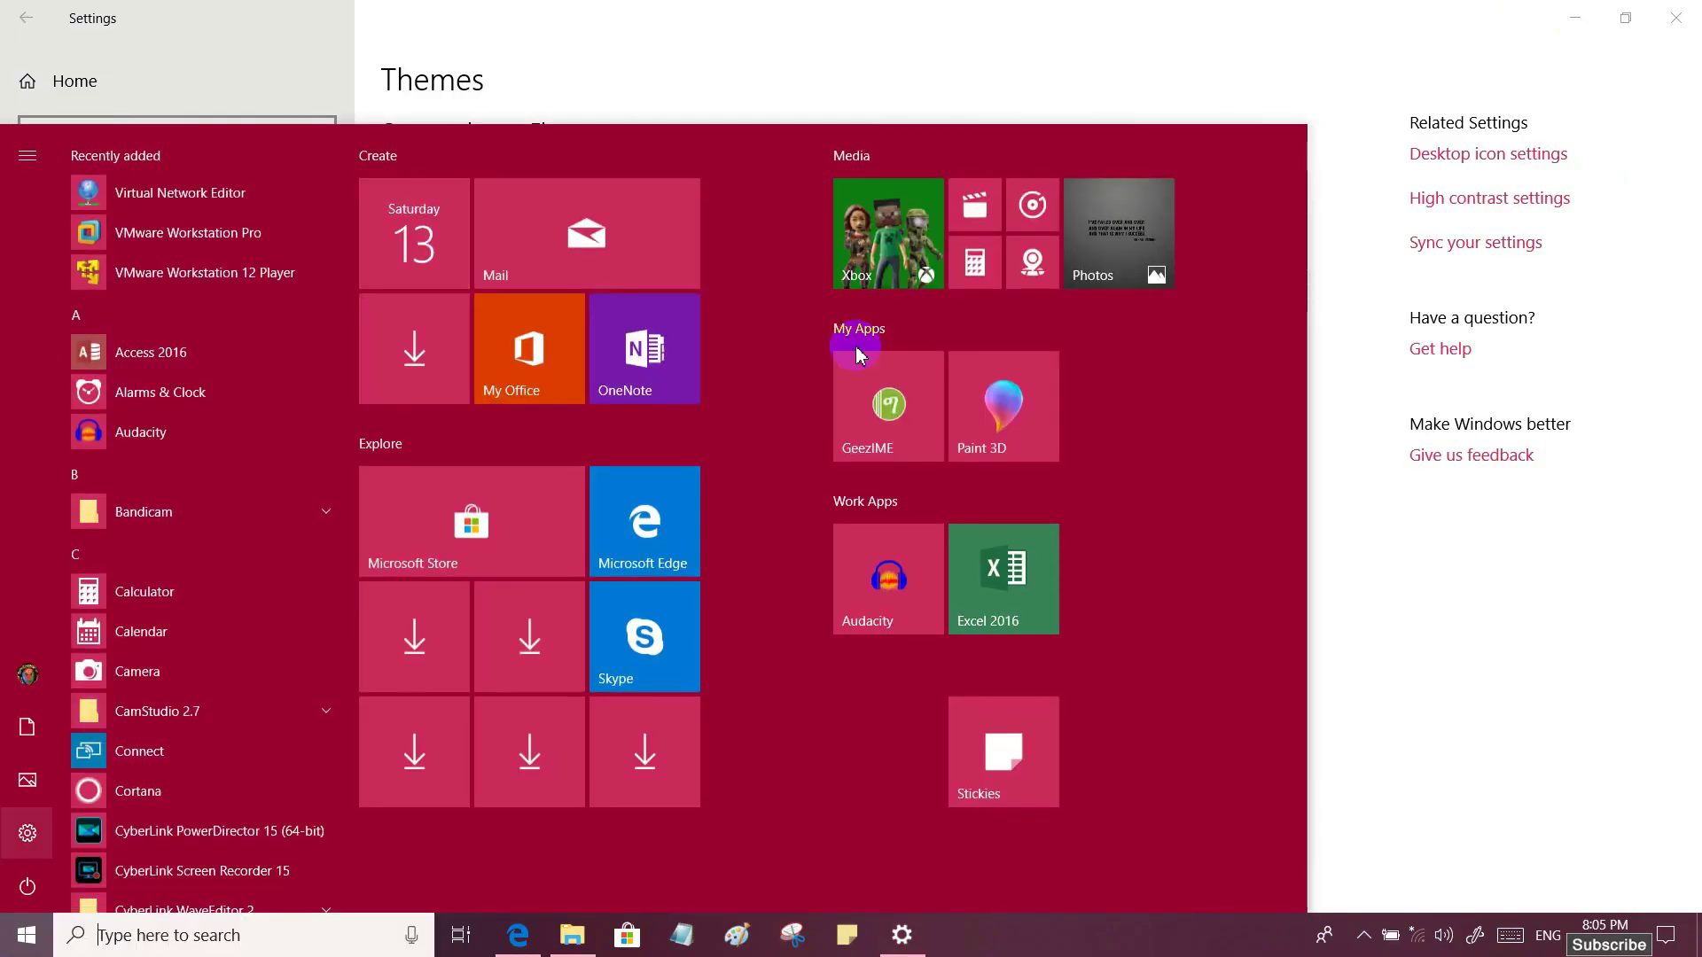
click(1396, 656)
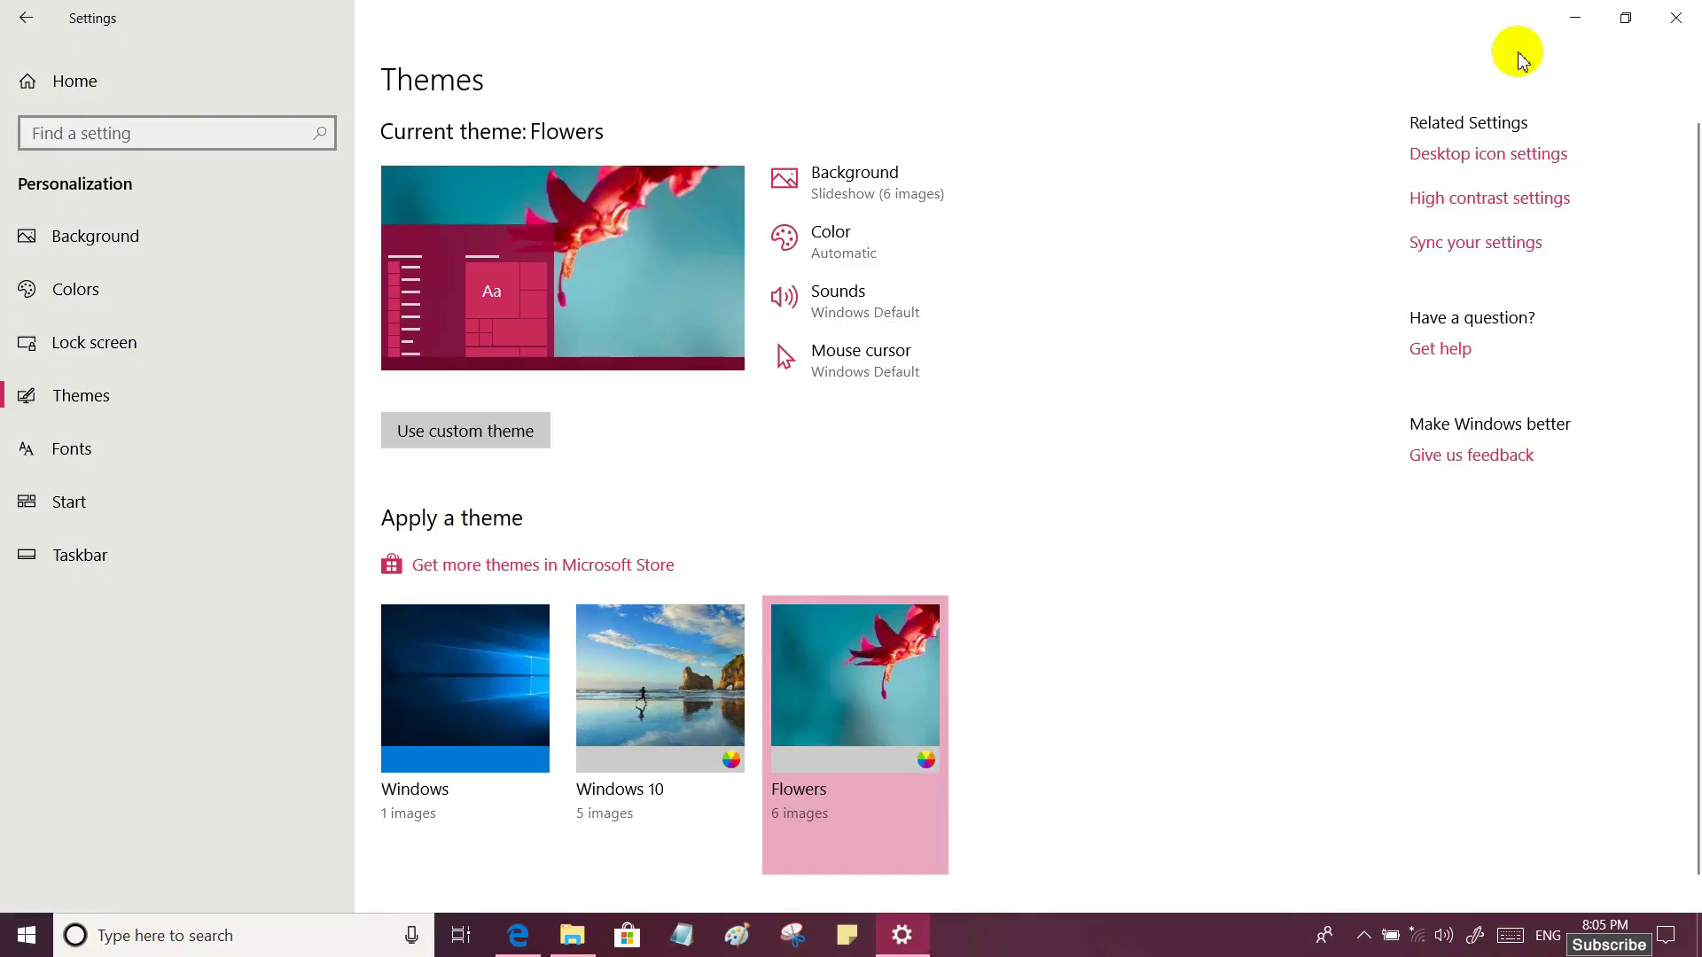
click(1578, 18)
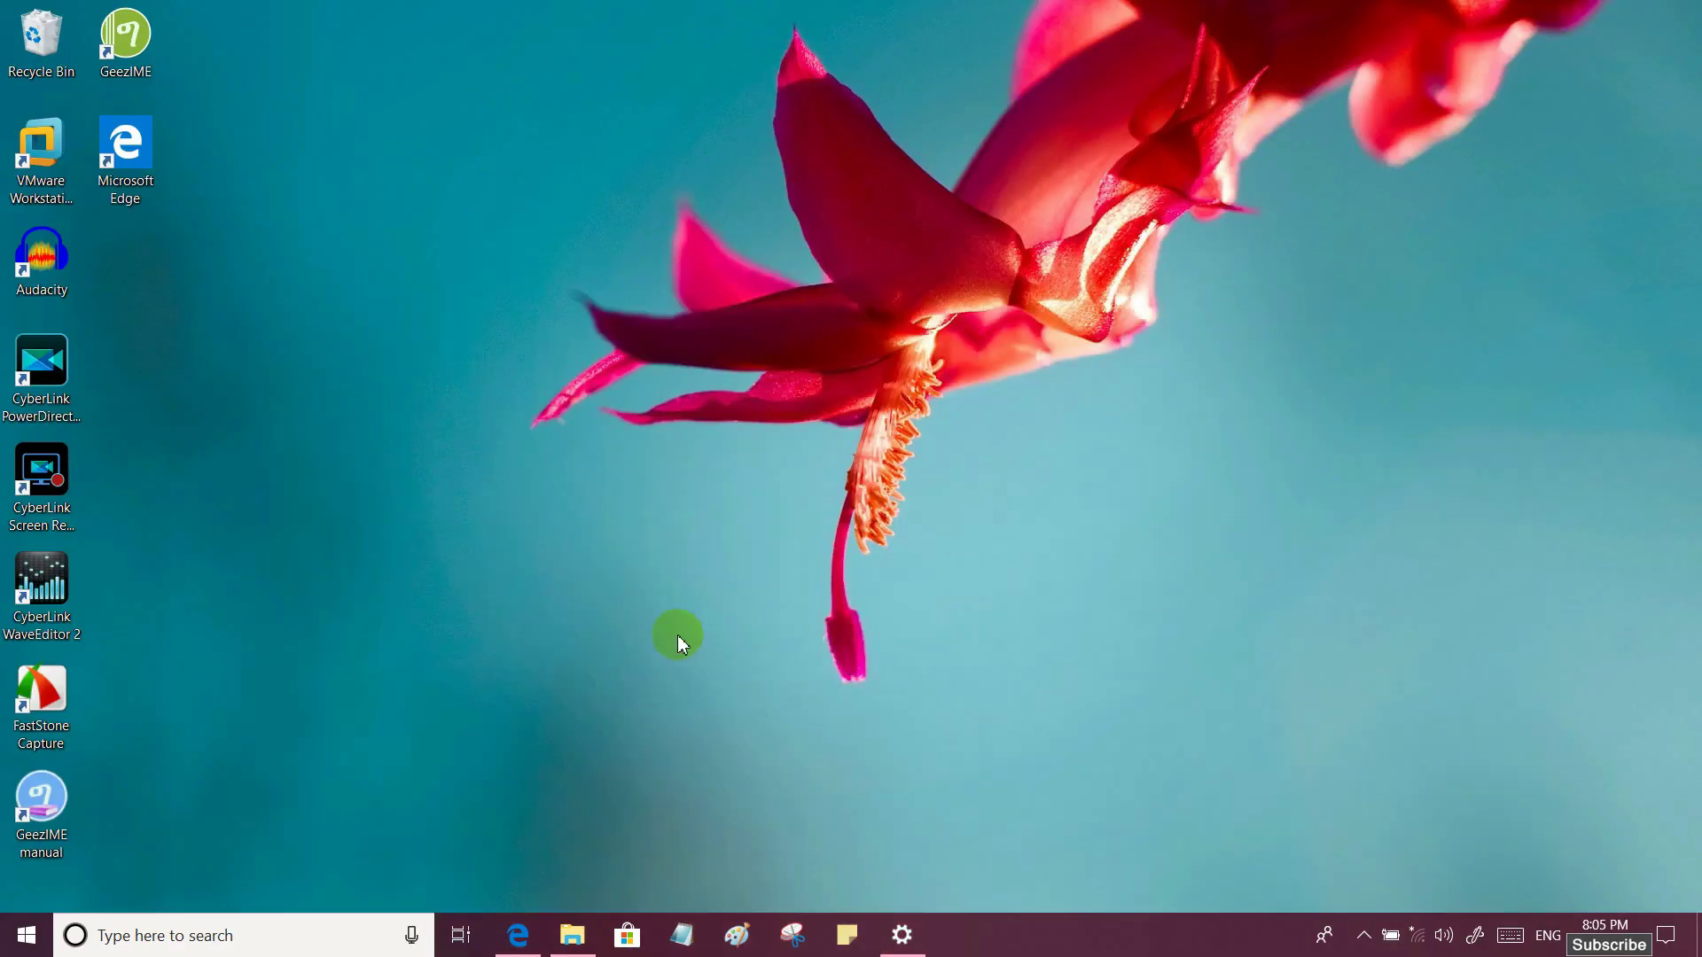
click(901, 935)
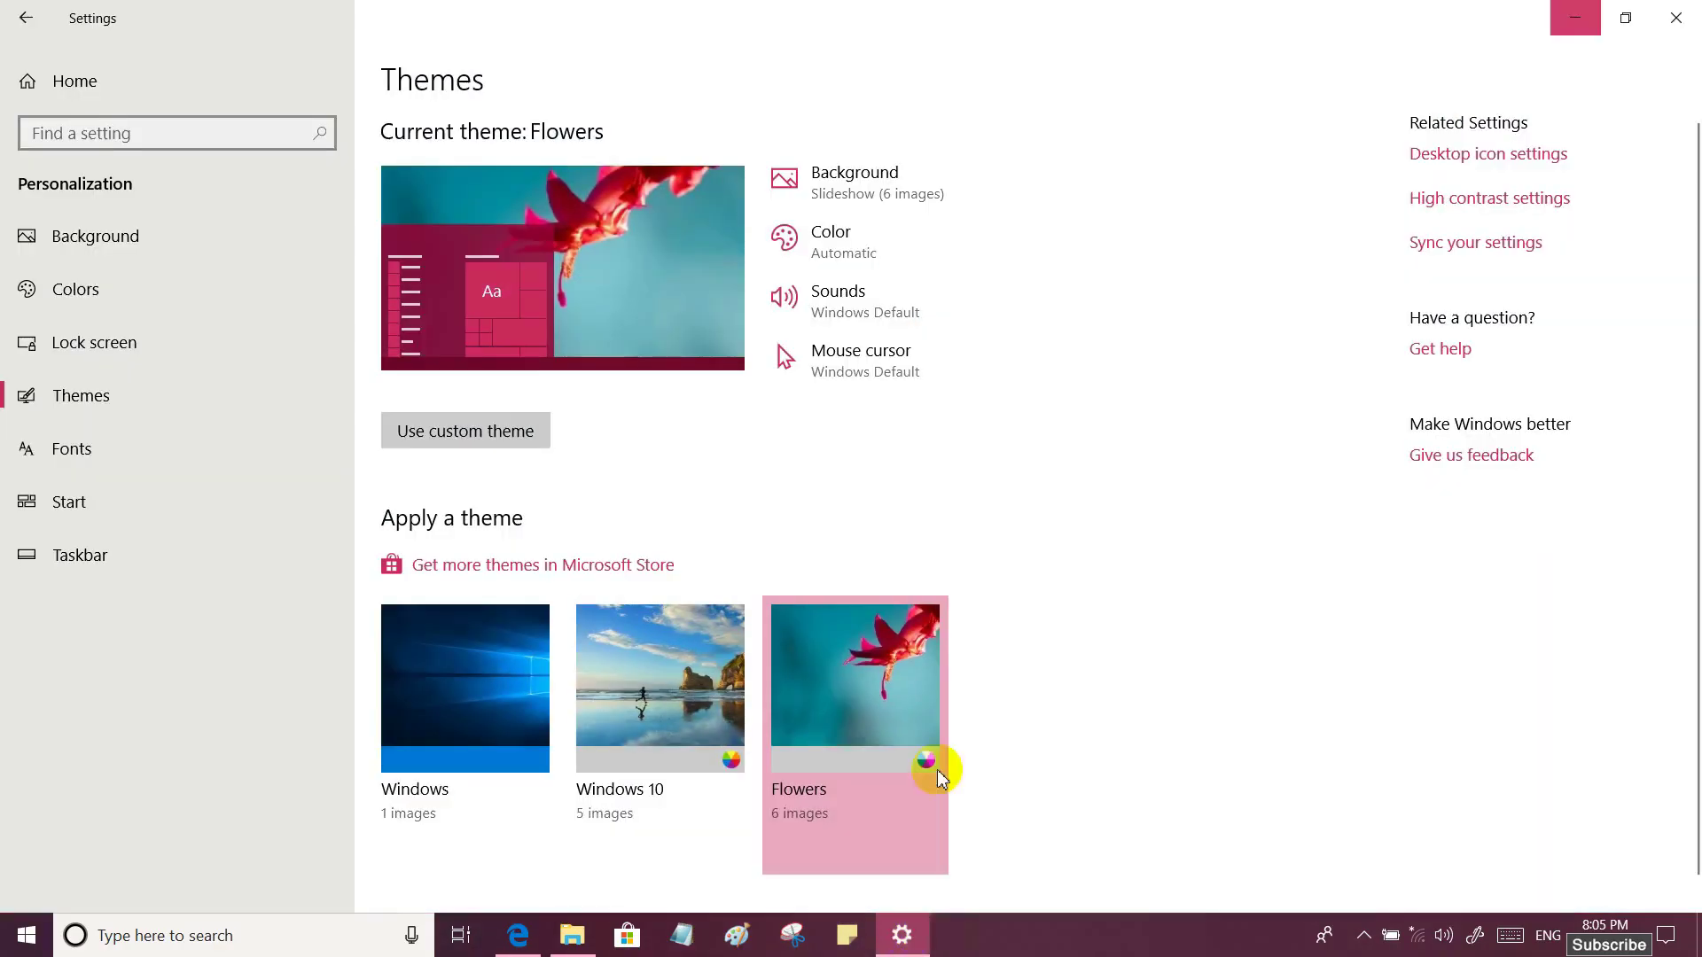
Step: Apply the Windows theme and check its background setting
click(904, 667)
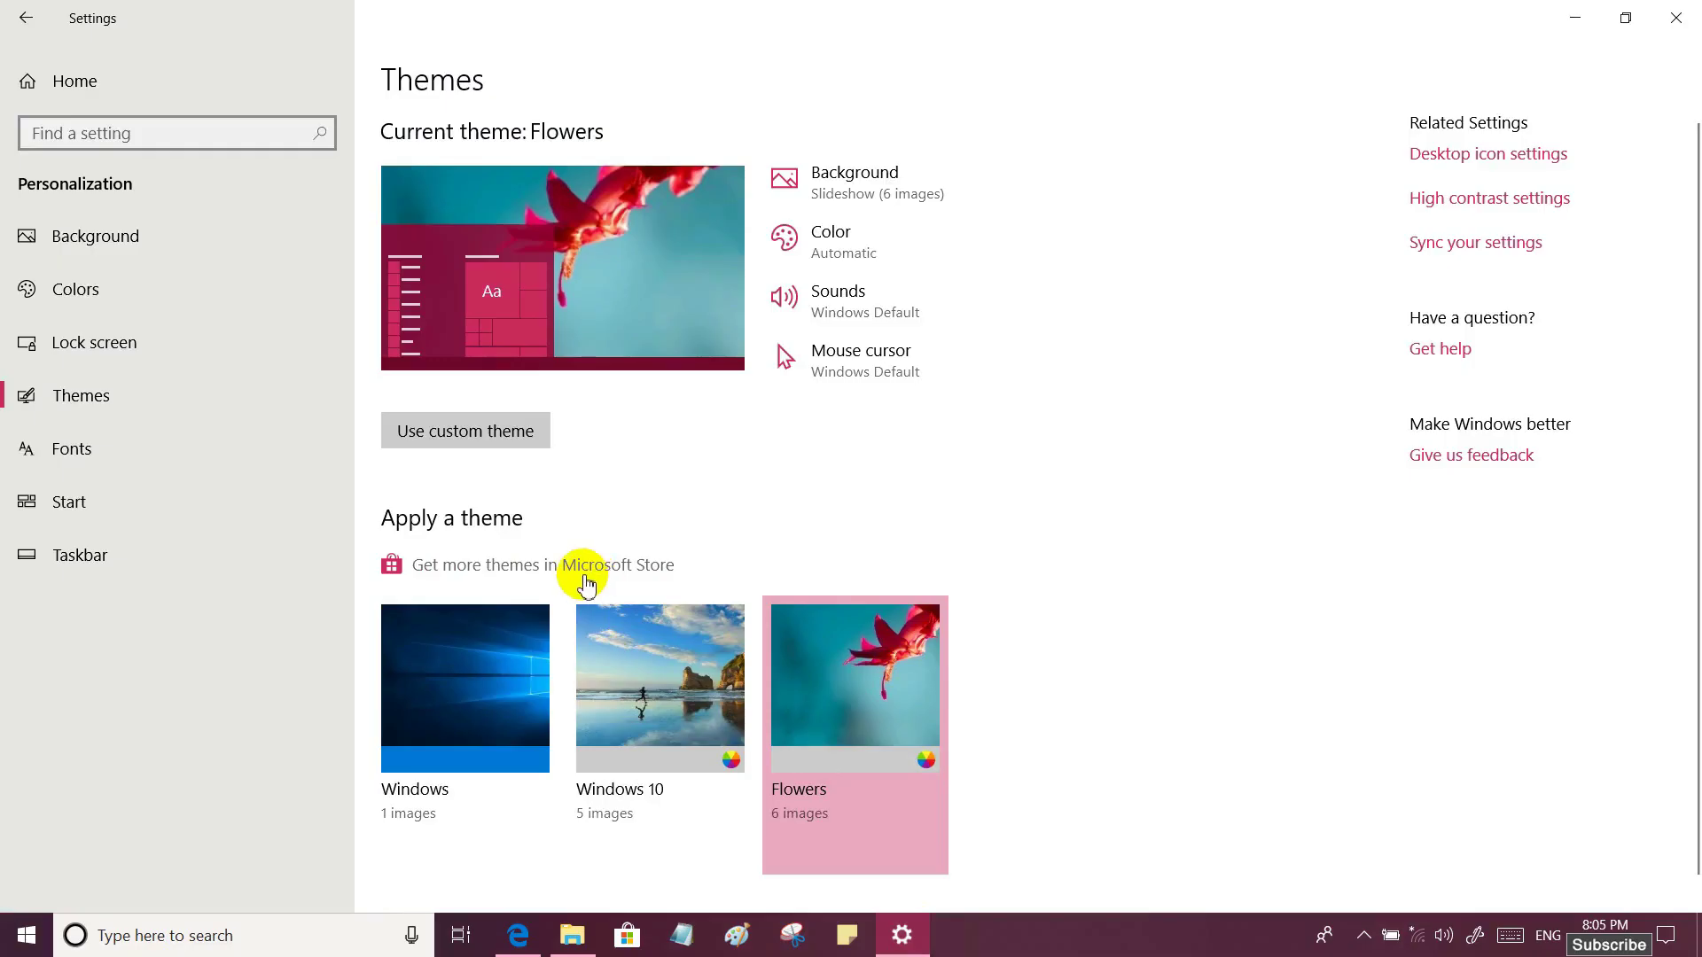
click(470, 676)
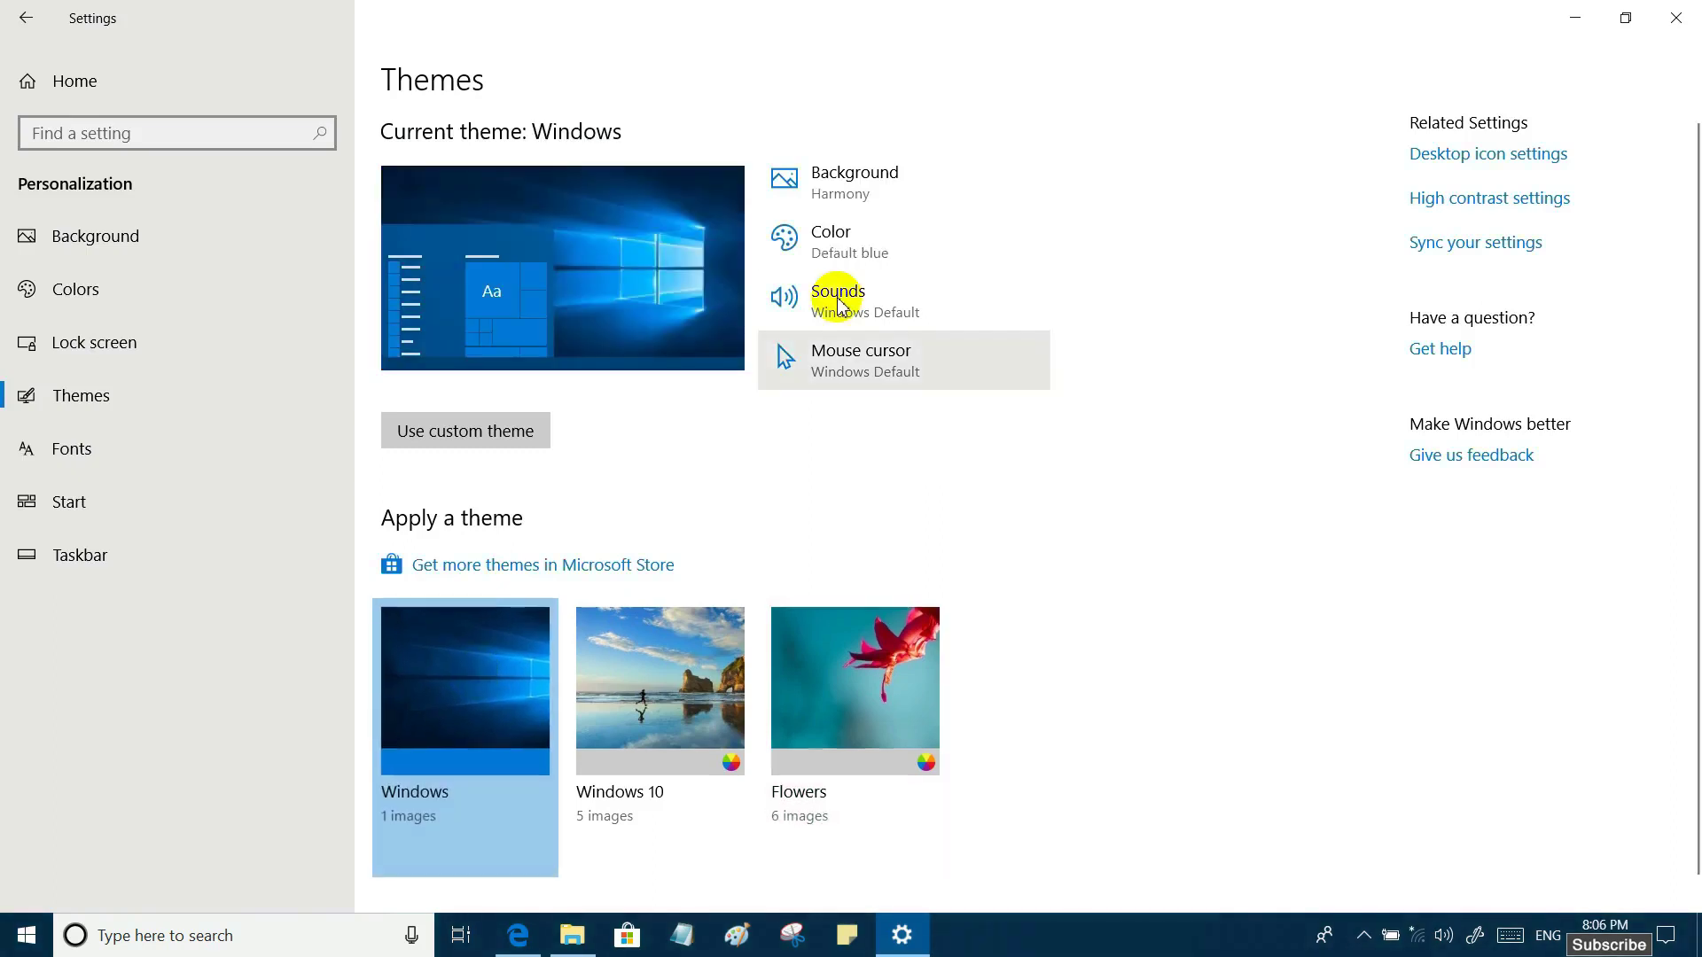
click(510, 649)
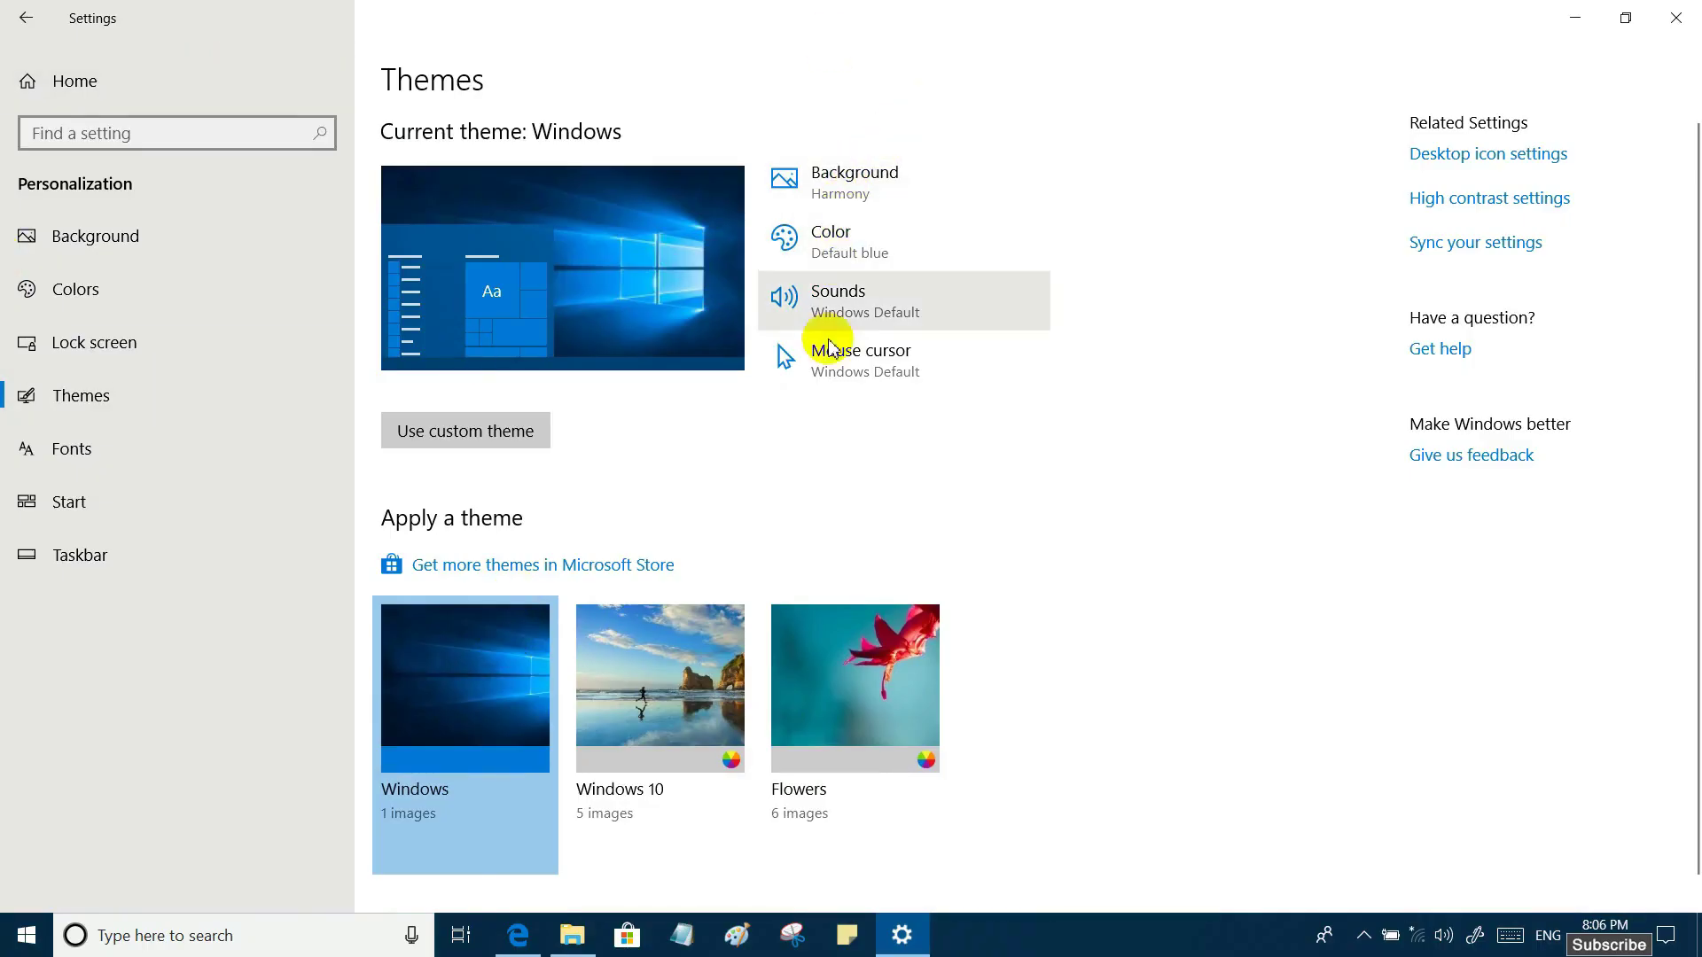
click(847, 195)
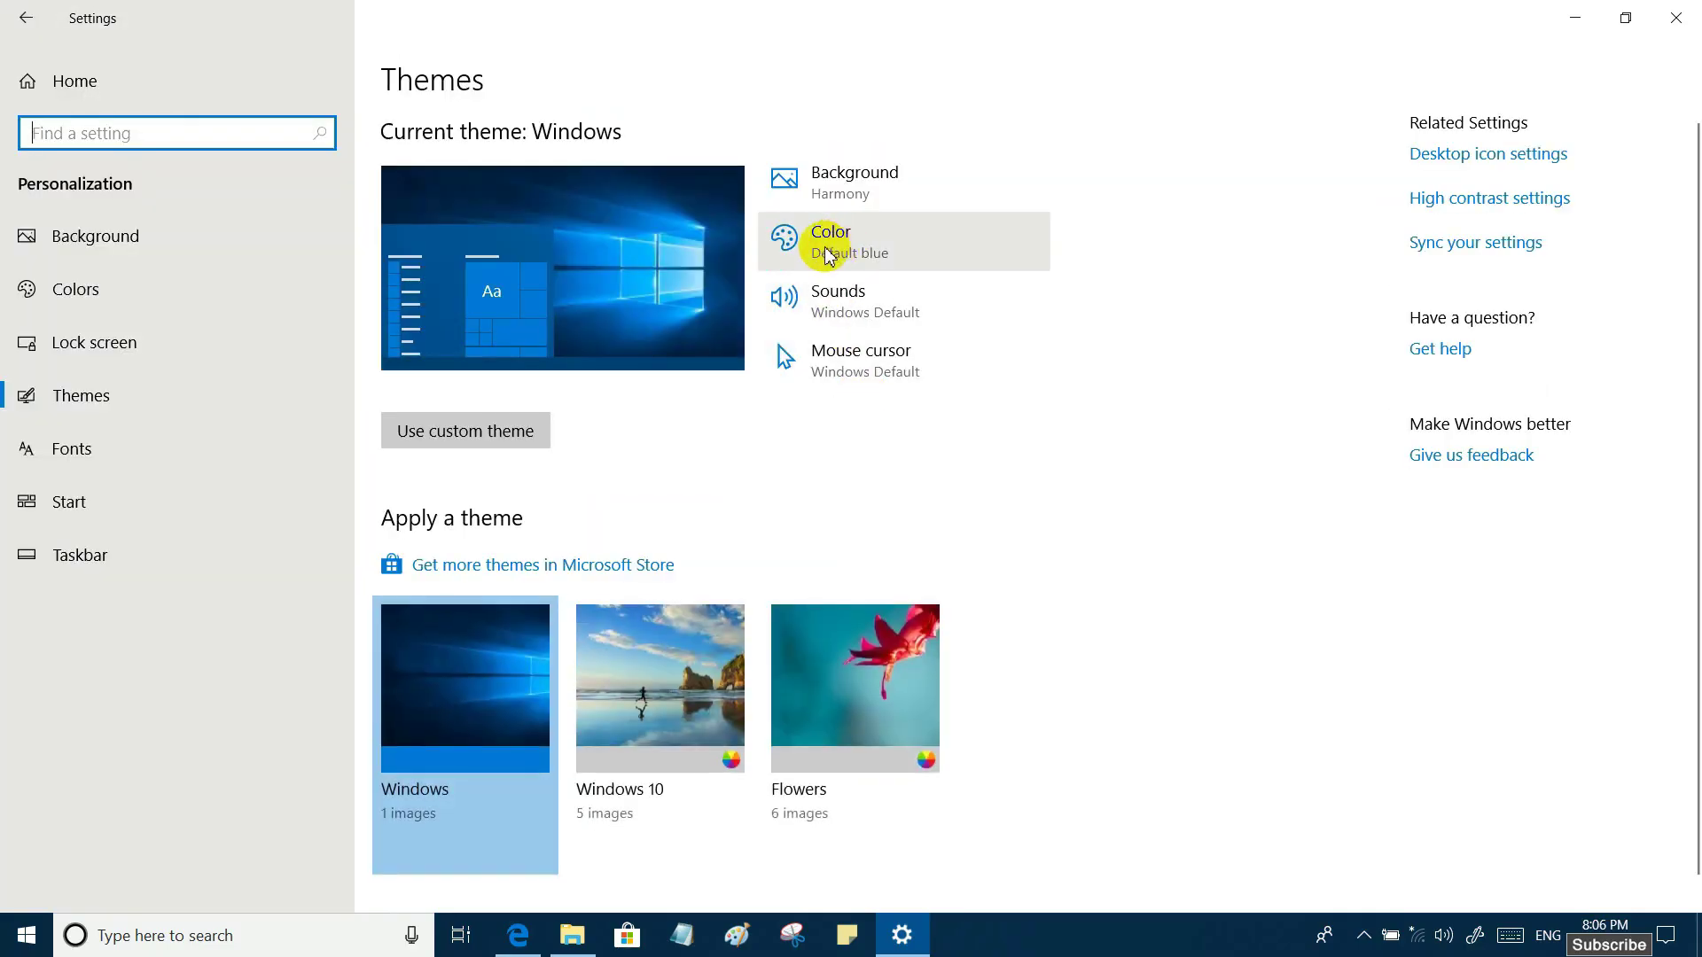
Step: Open the theme's sound settings and test the Calendar Reminder event sound, keeping the Sound dialog open
click(847, 315)
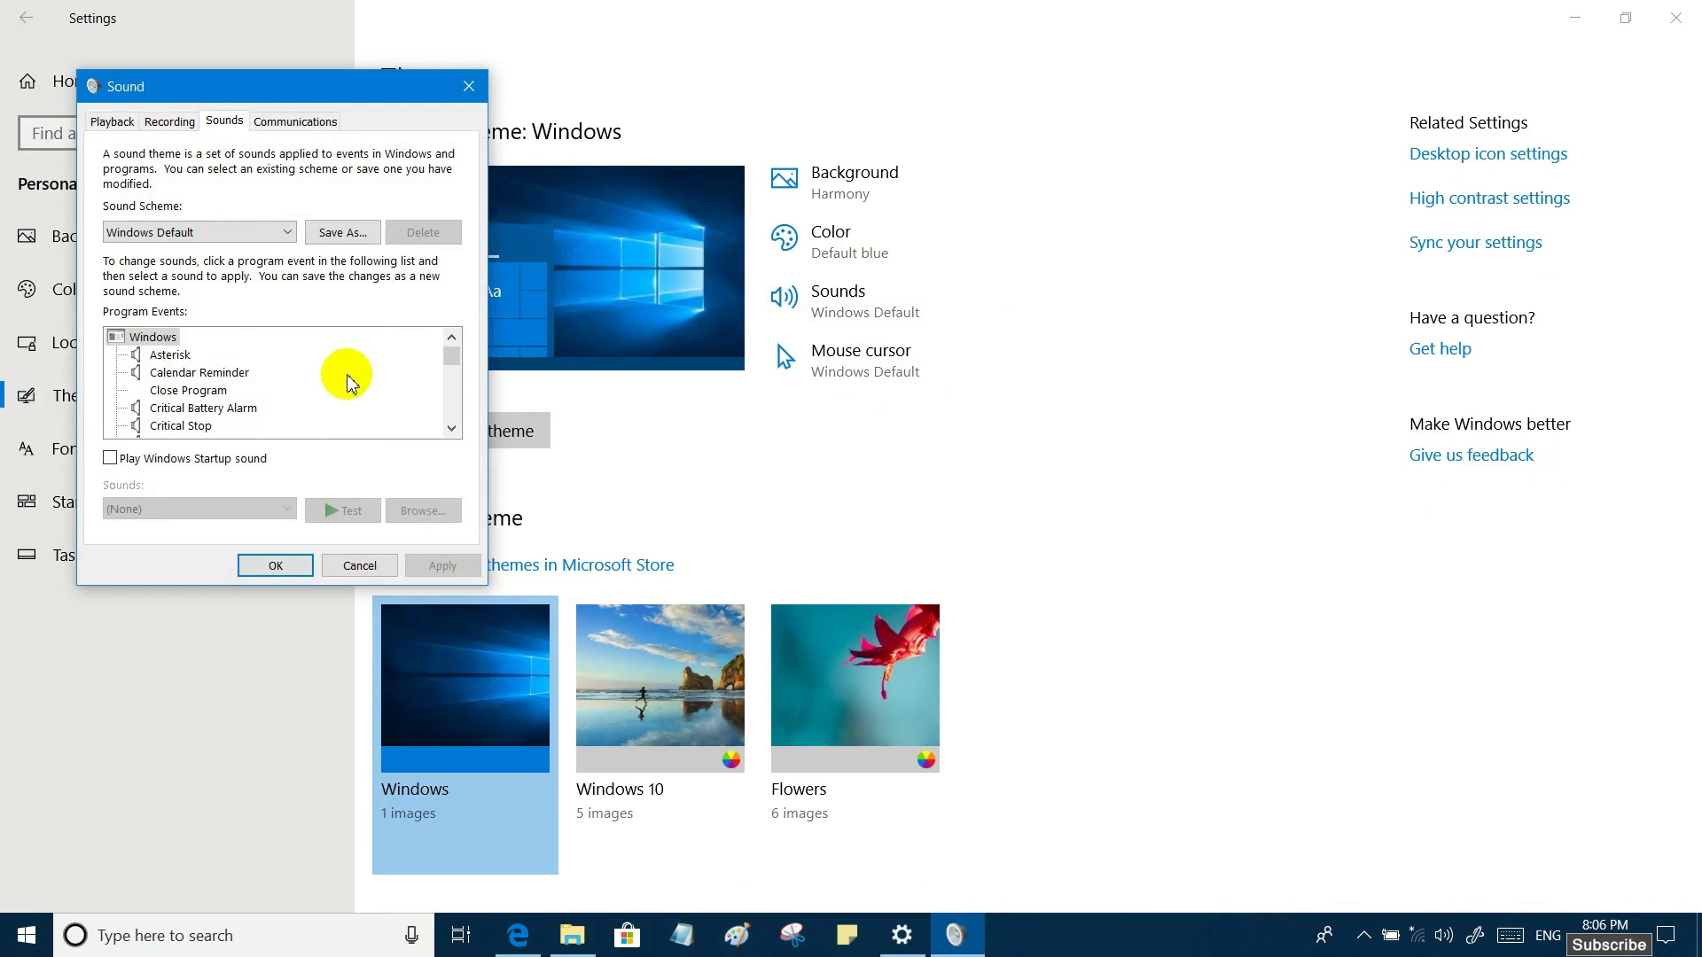
click(192, 374)
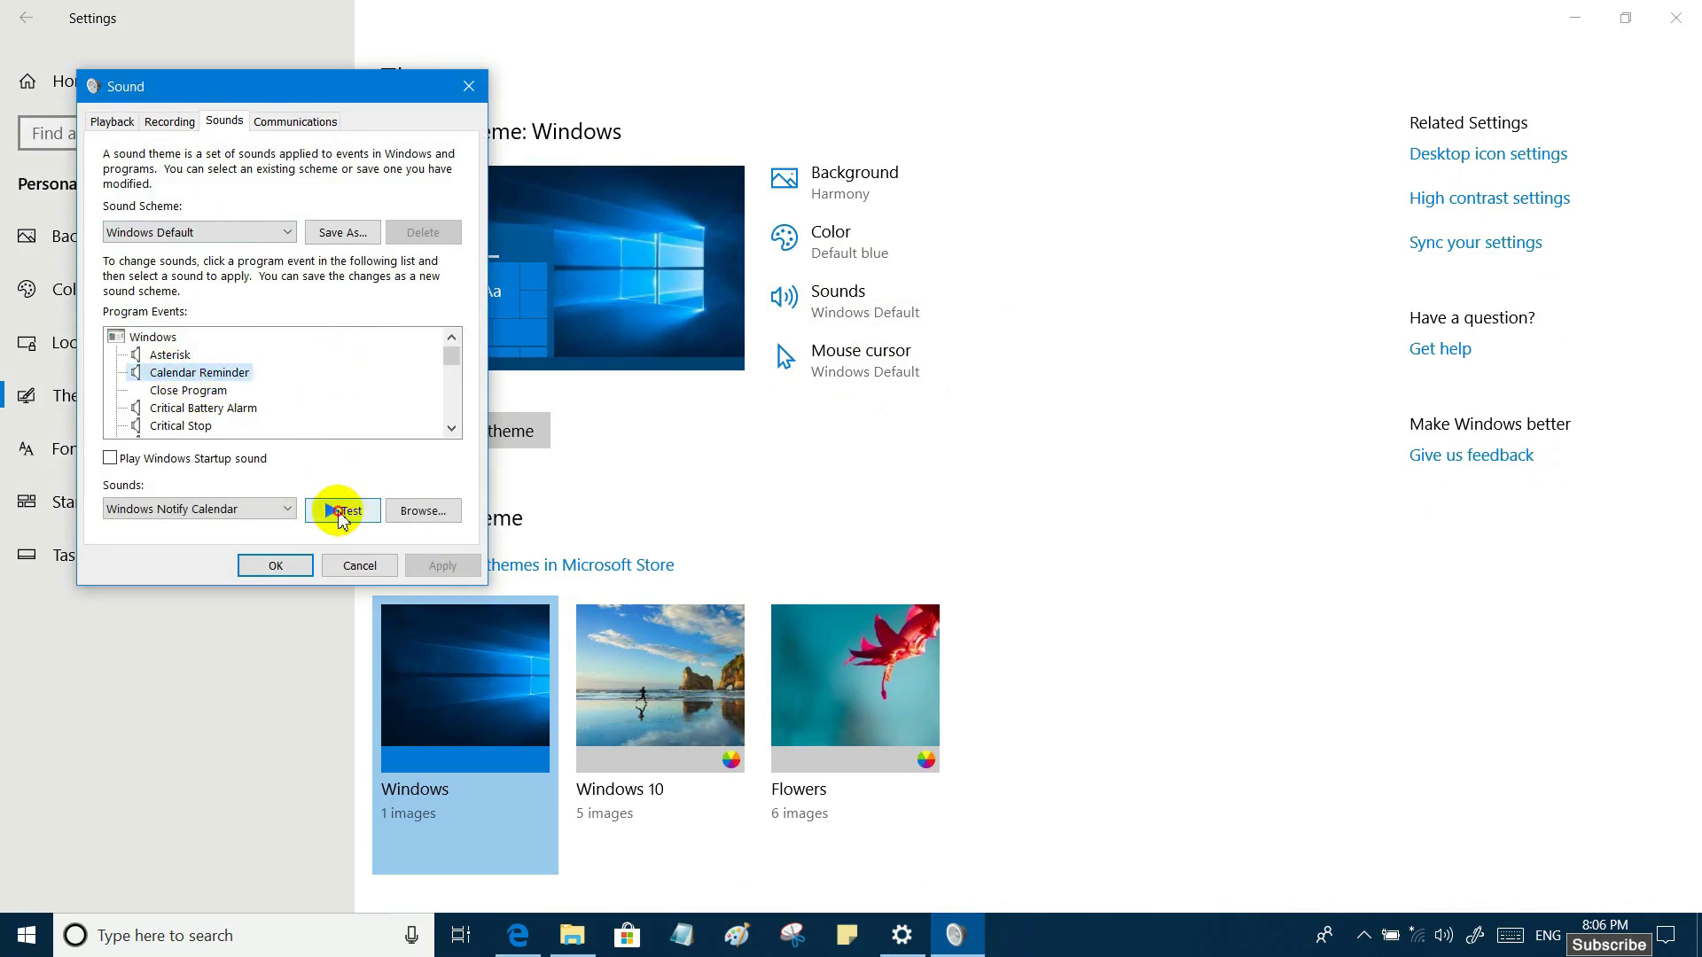
click(338, 511)
click(4, 950)
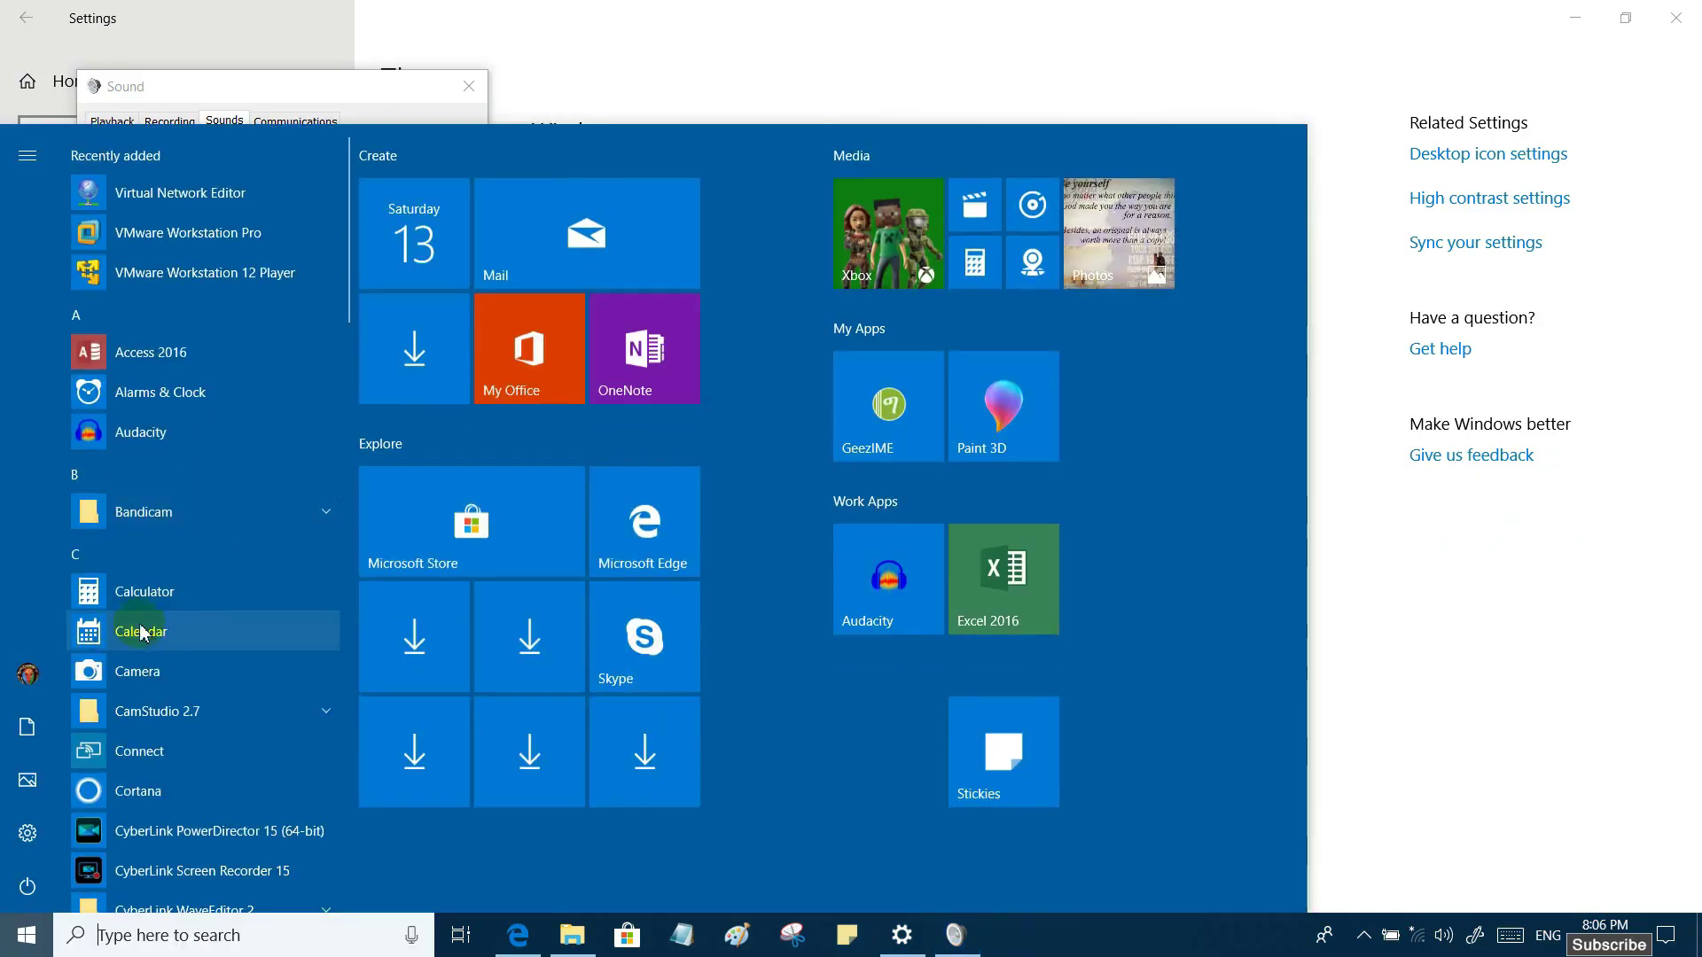
click(1507, 620)
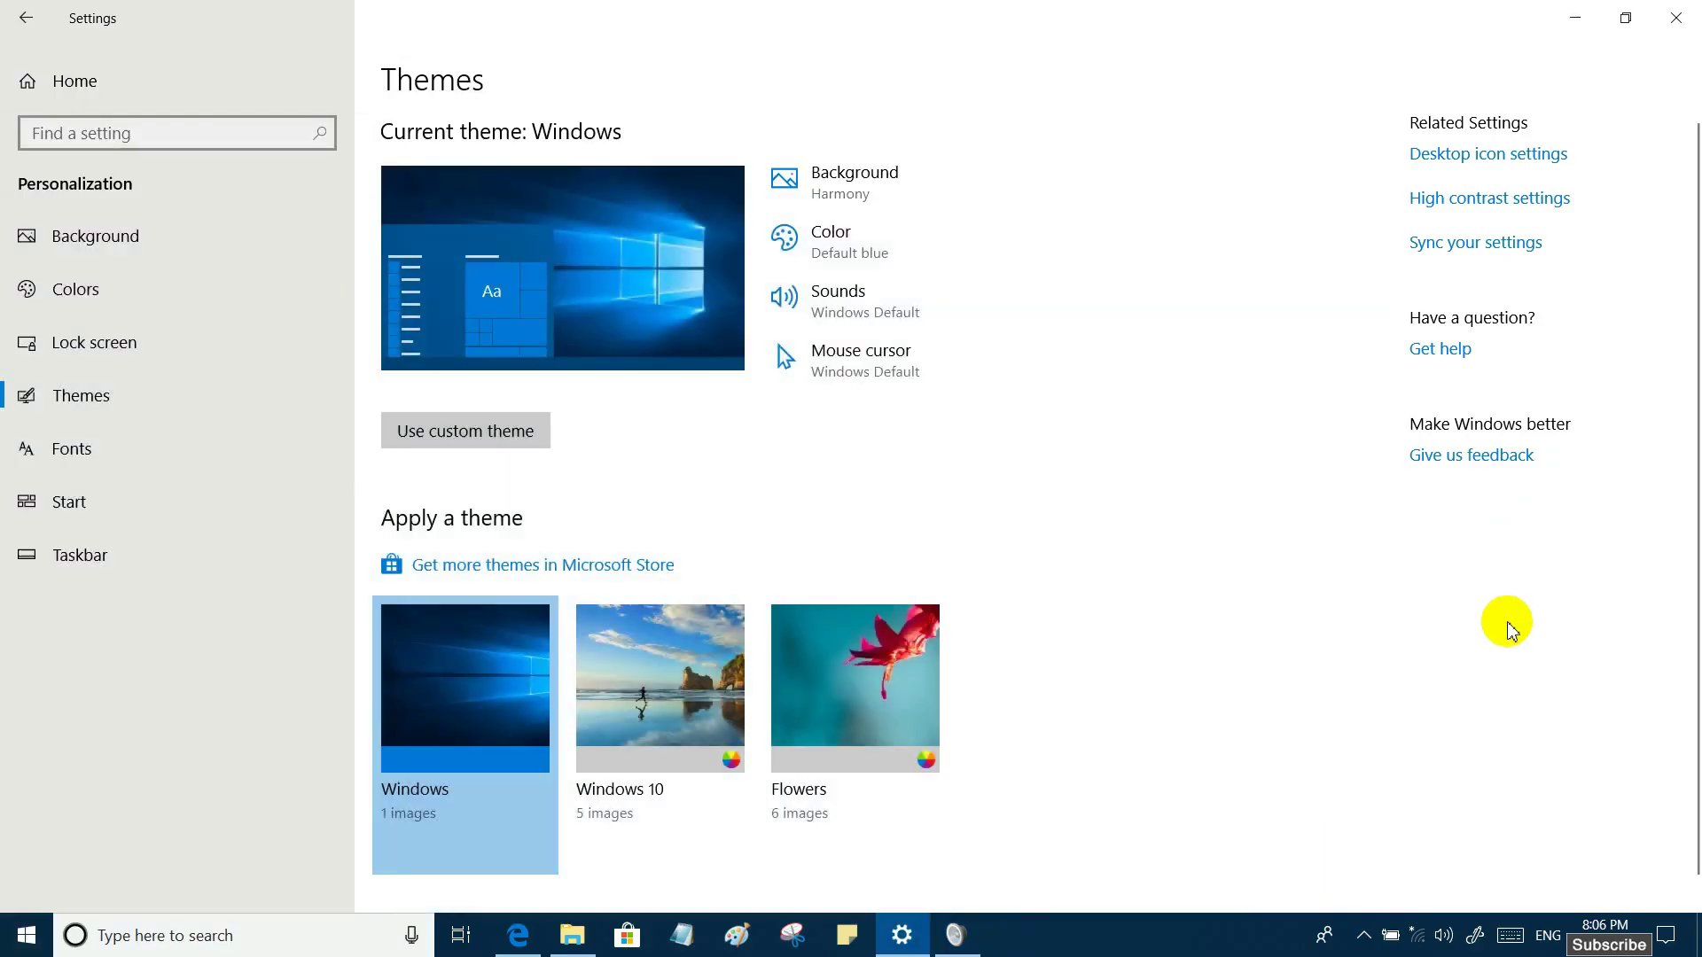
click(963, 927)
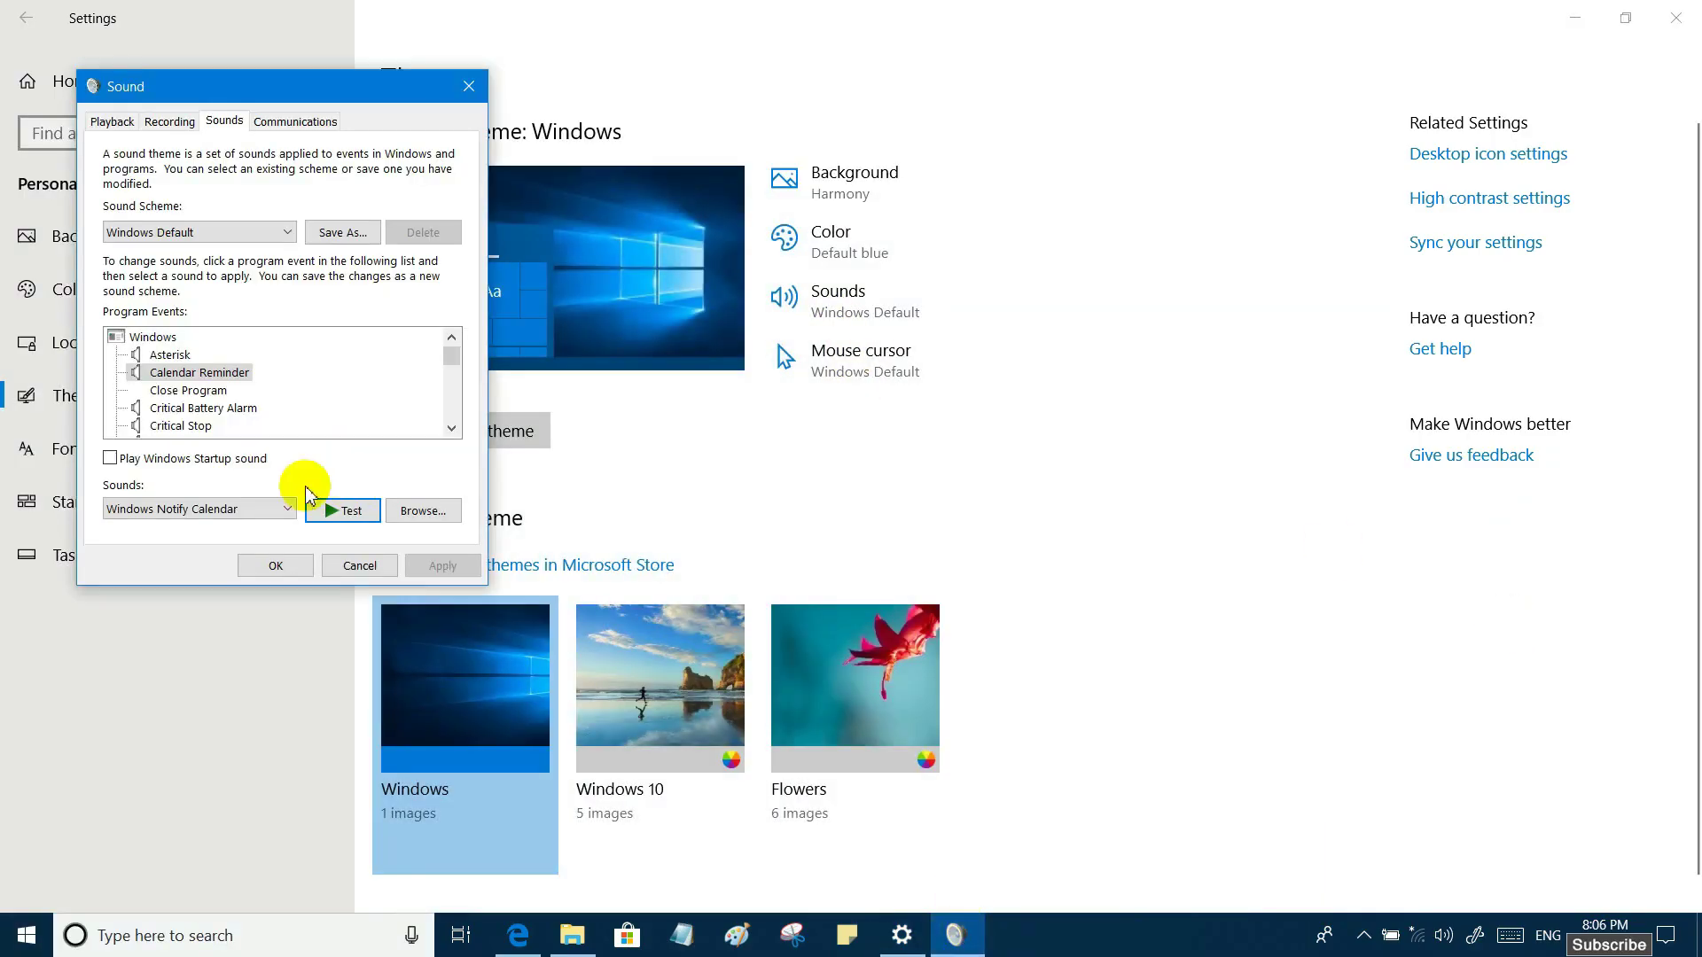
Step: Browse the program events, test the Critical Battery Alarm sound and close the Sound dialog without changes
scroll(220, 416, down, 1)
scroll(220, 416, down, 1)
scroll(220, 417, up, 2)
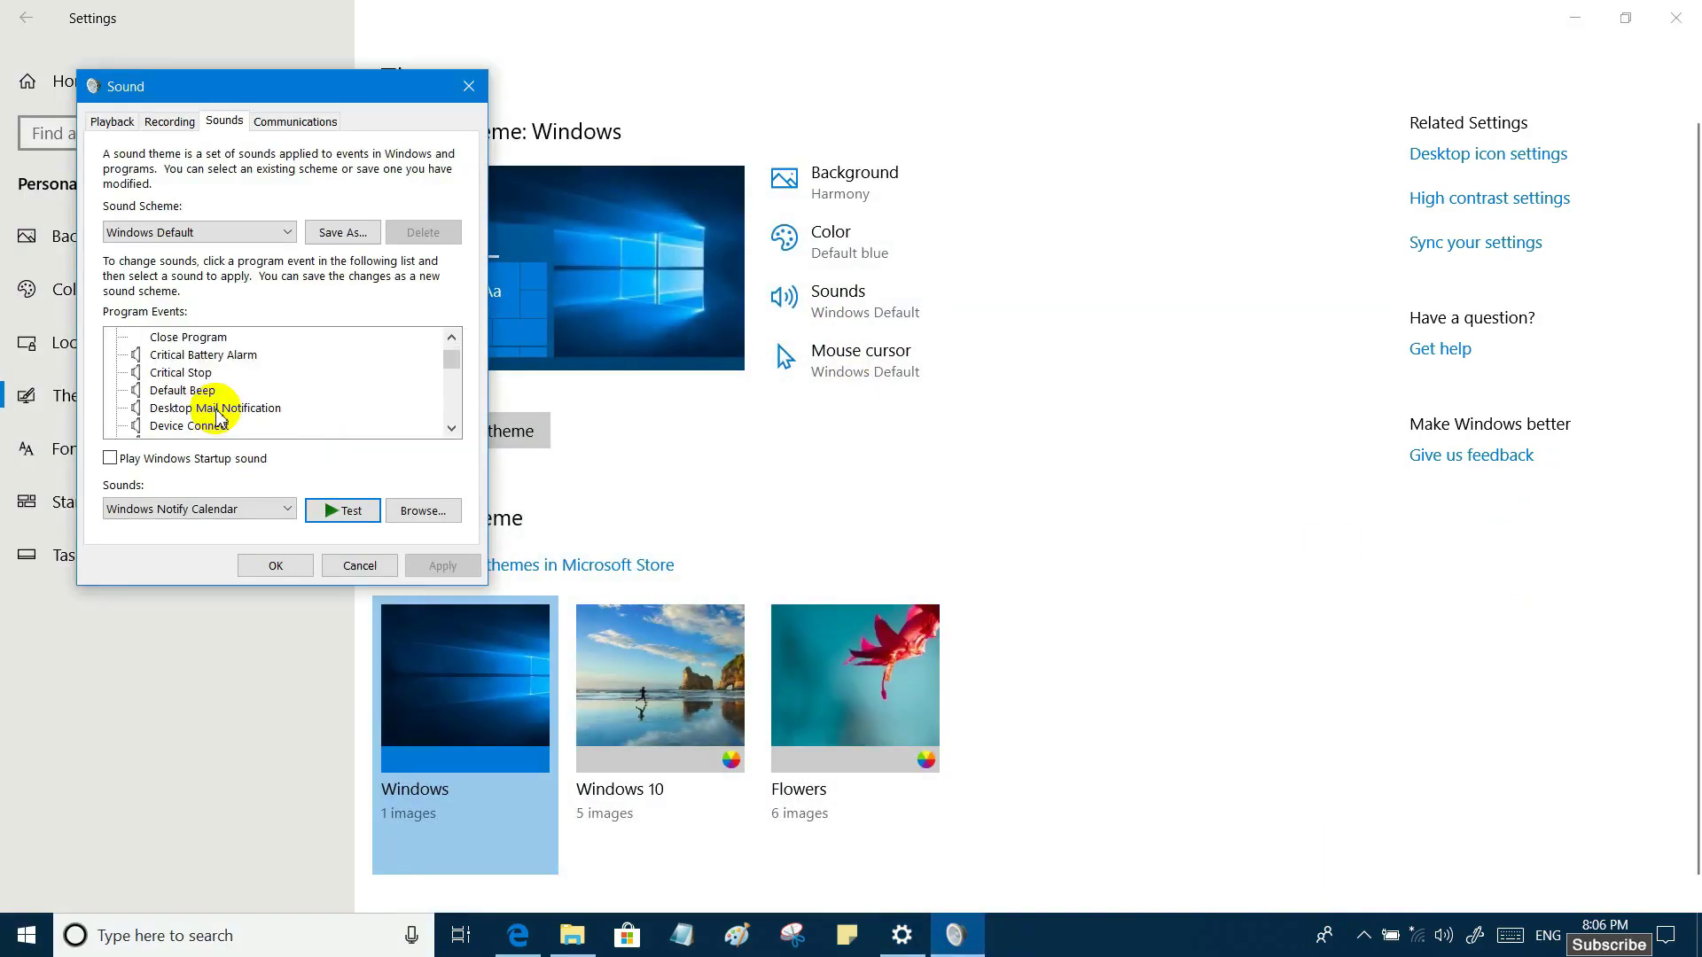
click(186, 410)
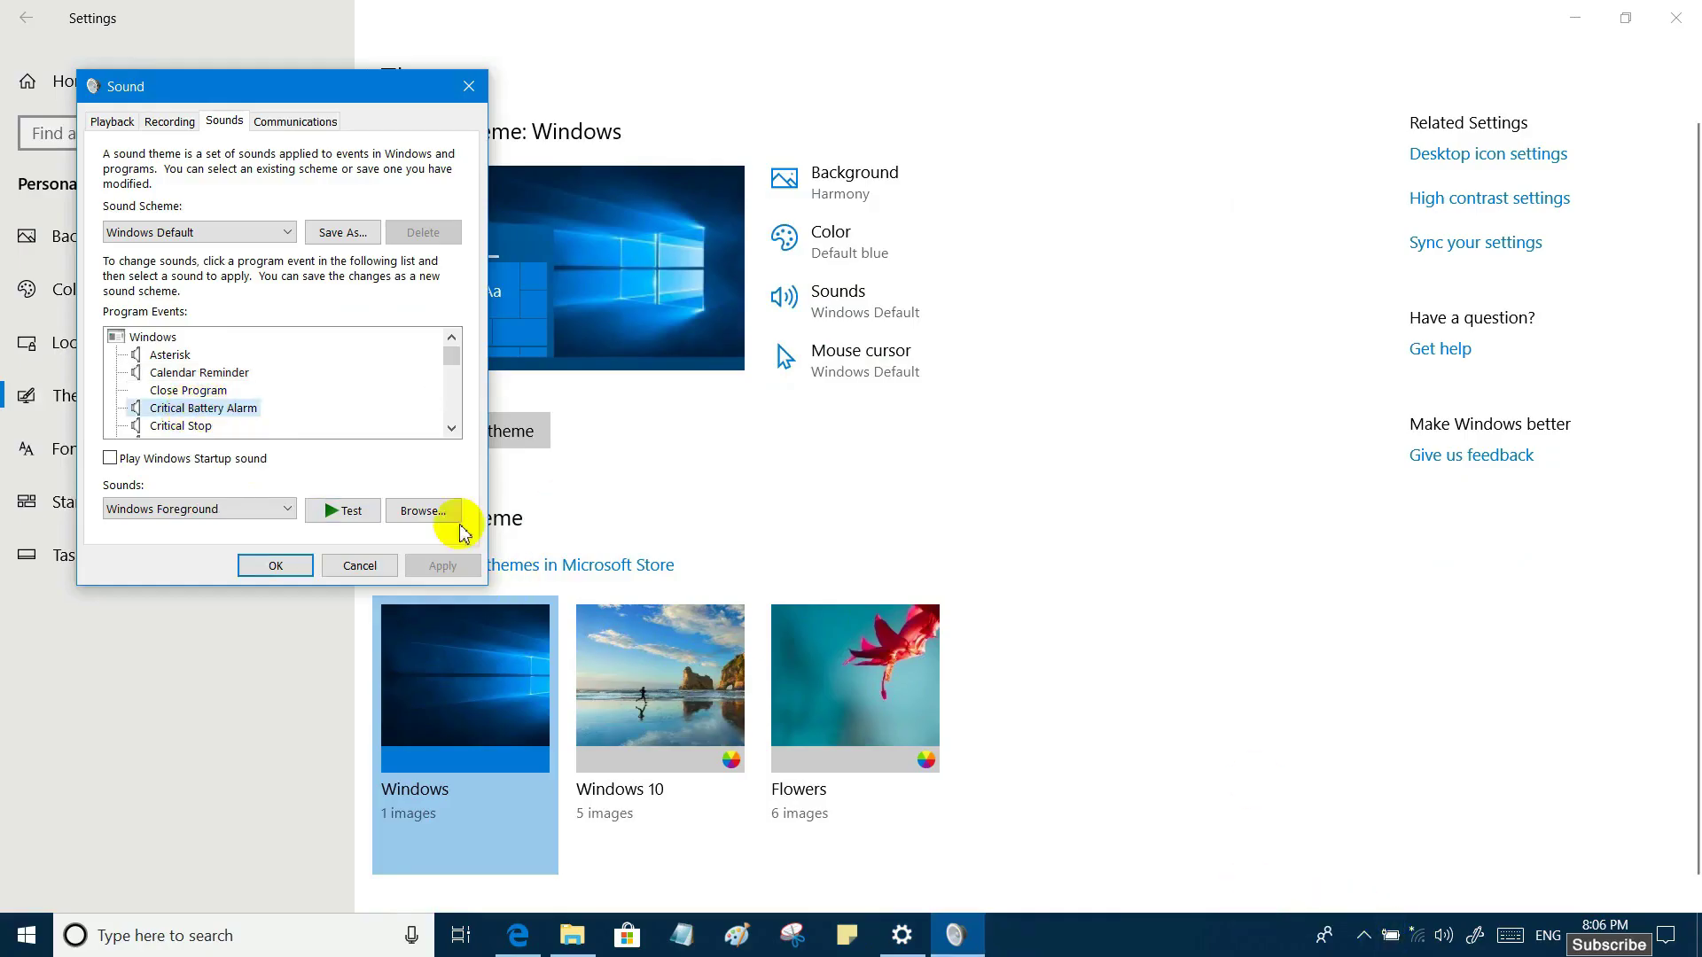
click(337, 512)
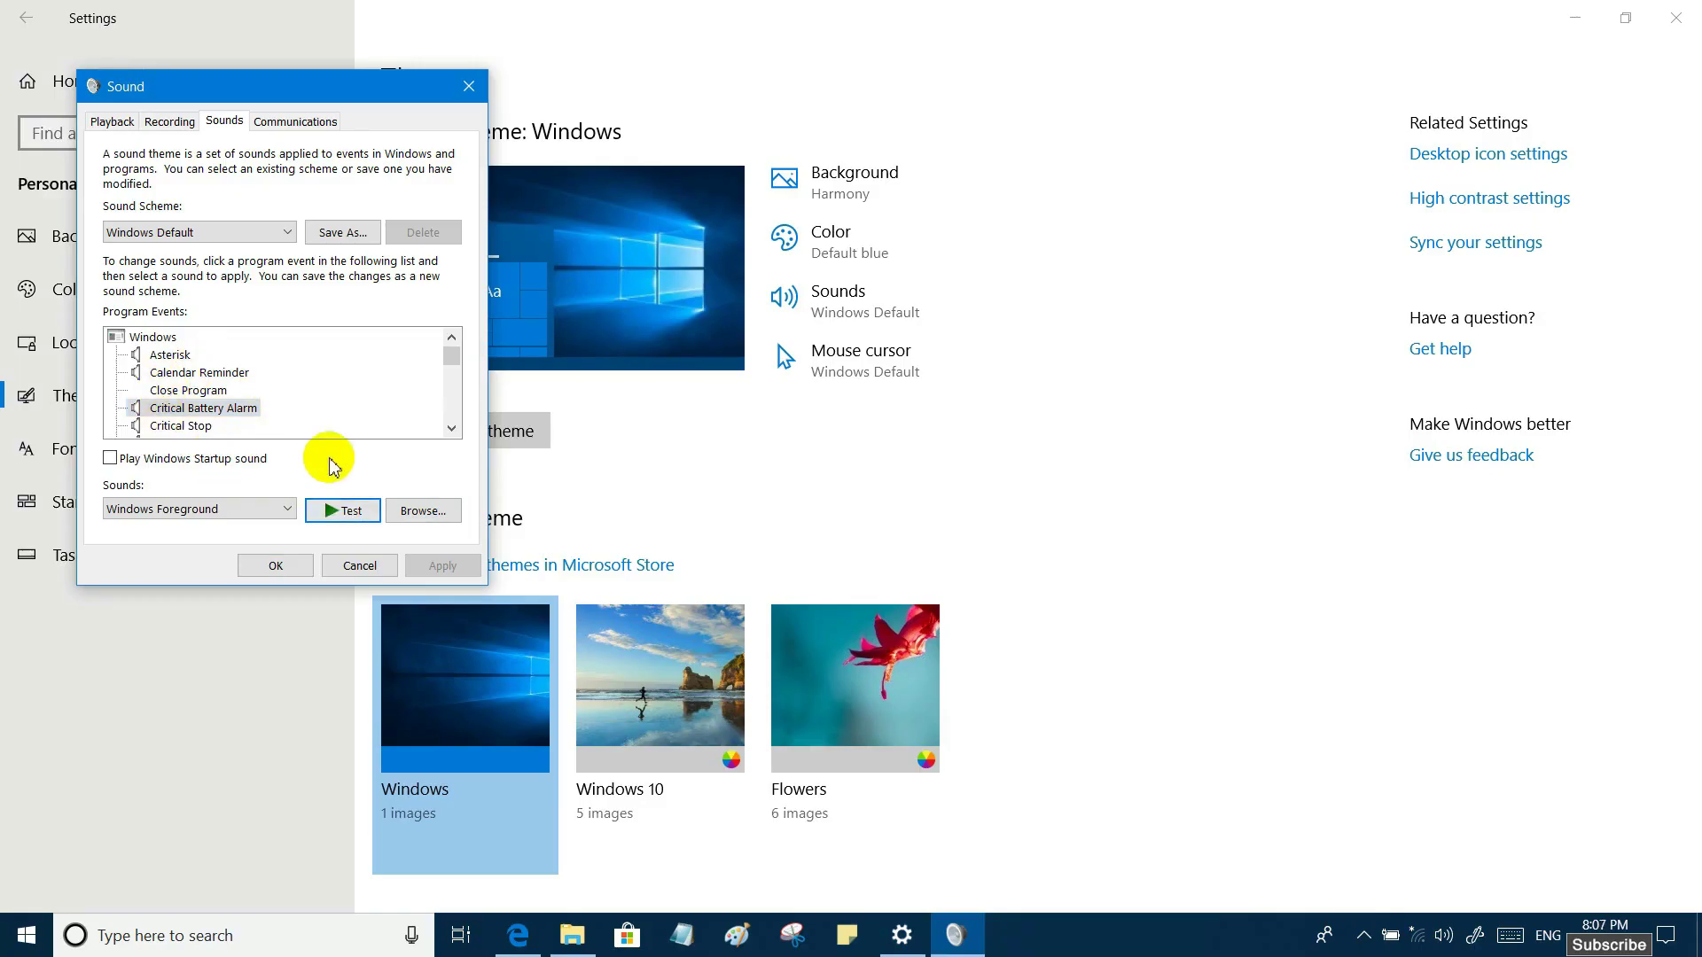
click(351, 570)
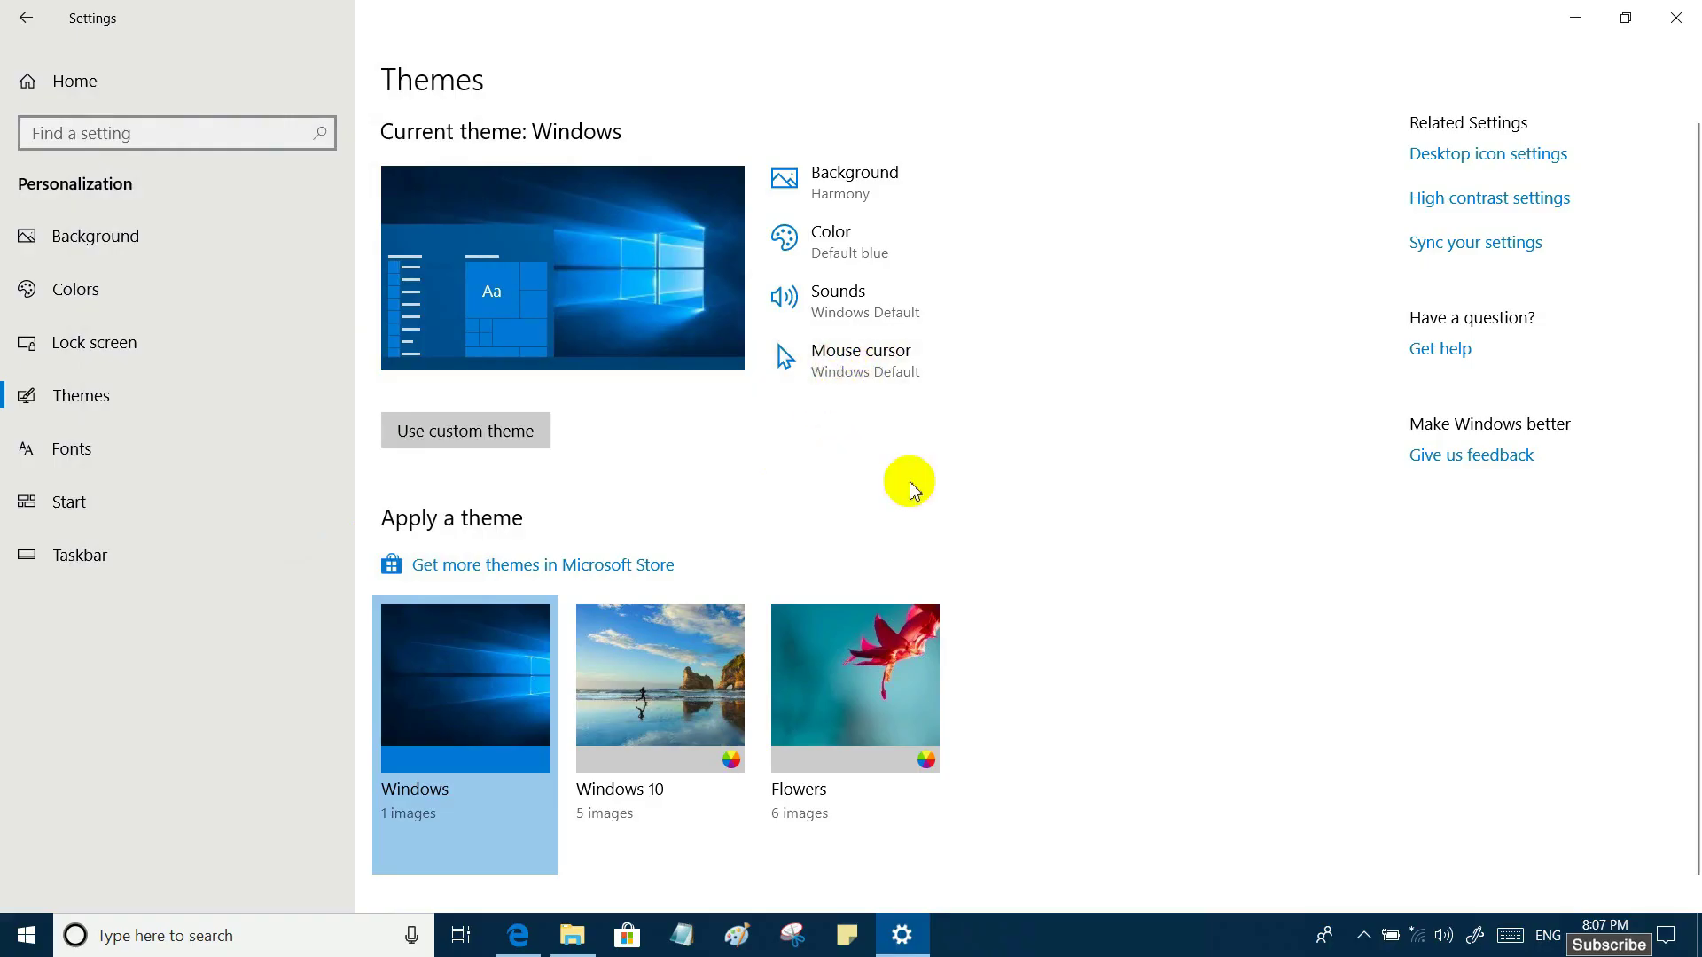
Step: Open the theme's mouse cursor settings and apply the Windows Inverted (extra large) pointer scheme
click(839, 378)
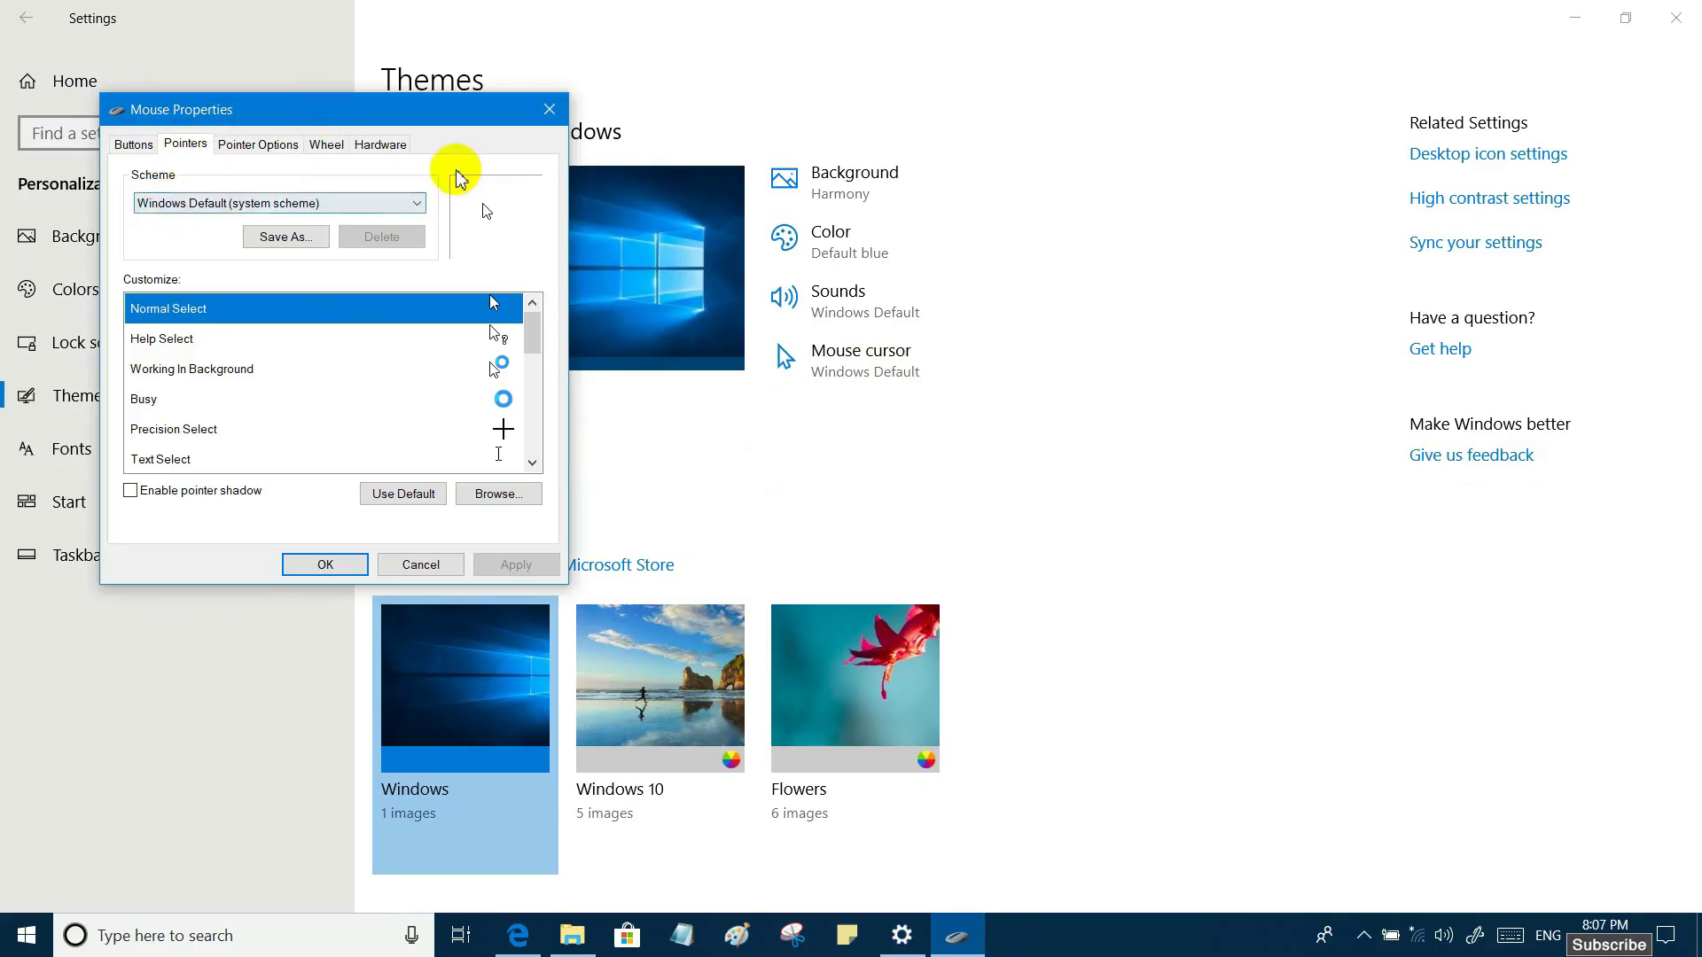
click(241, 206)
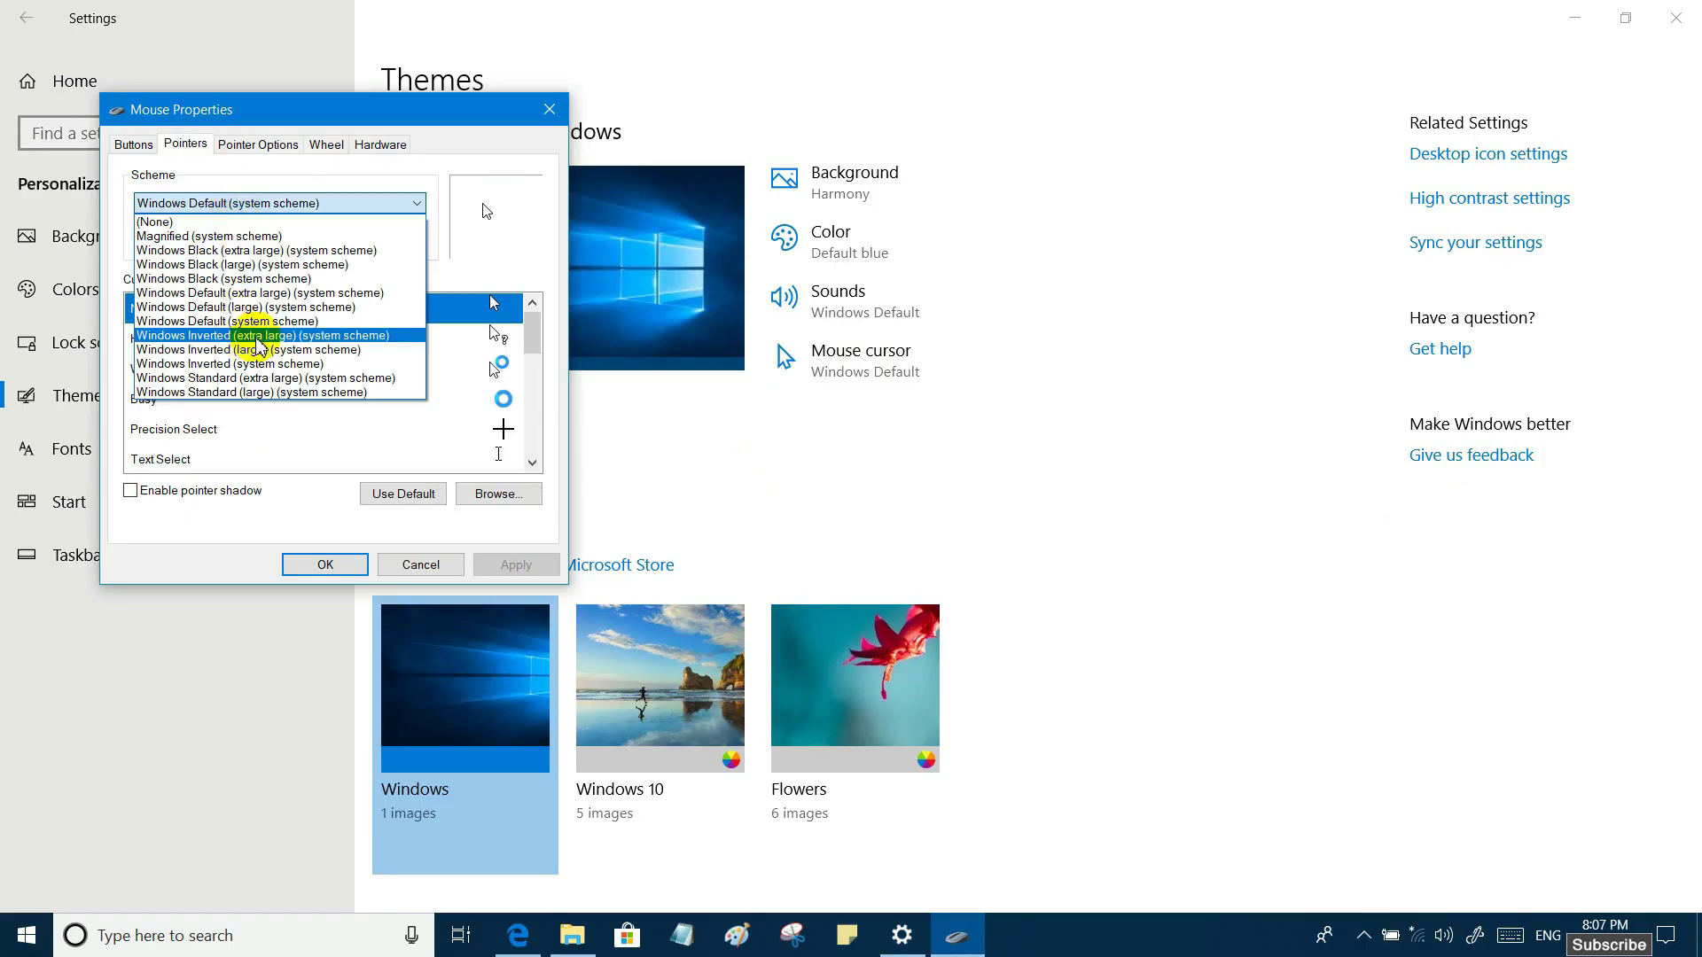
click(341, 337)
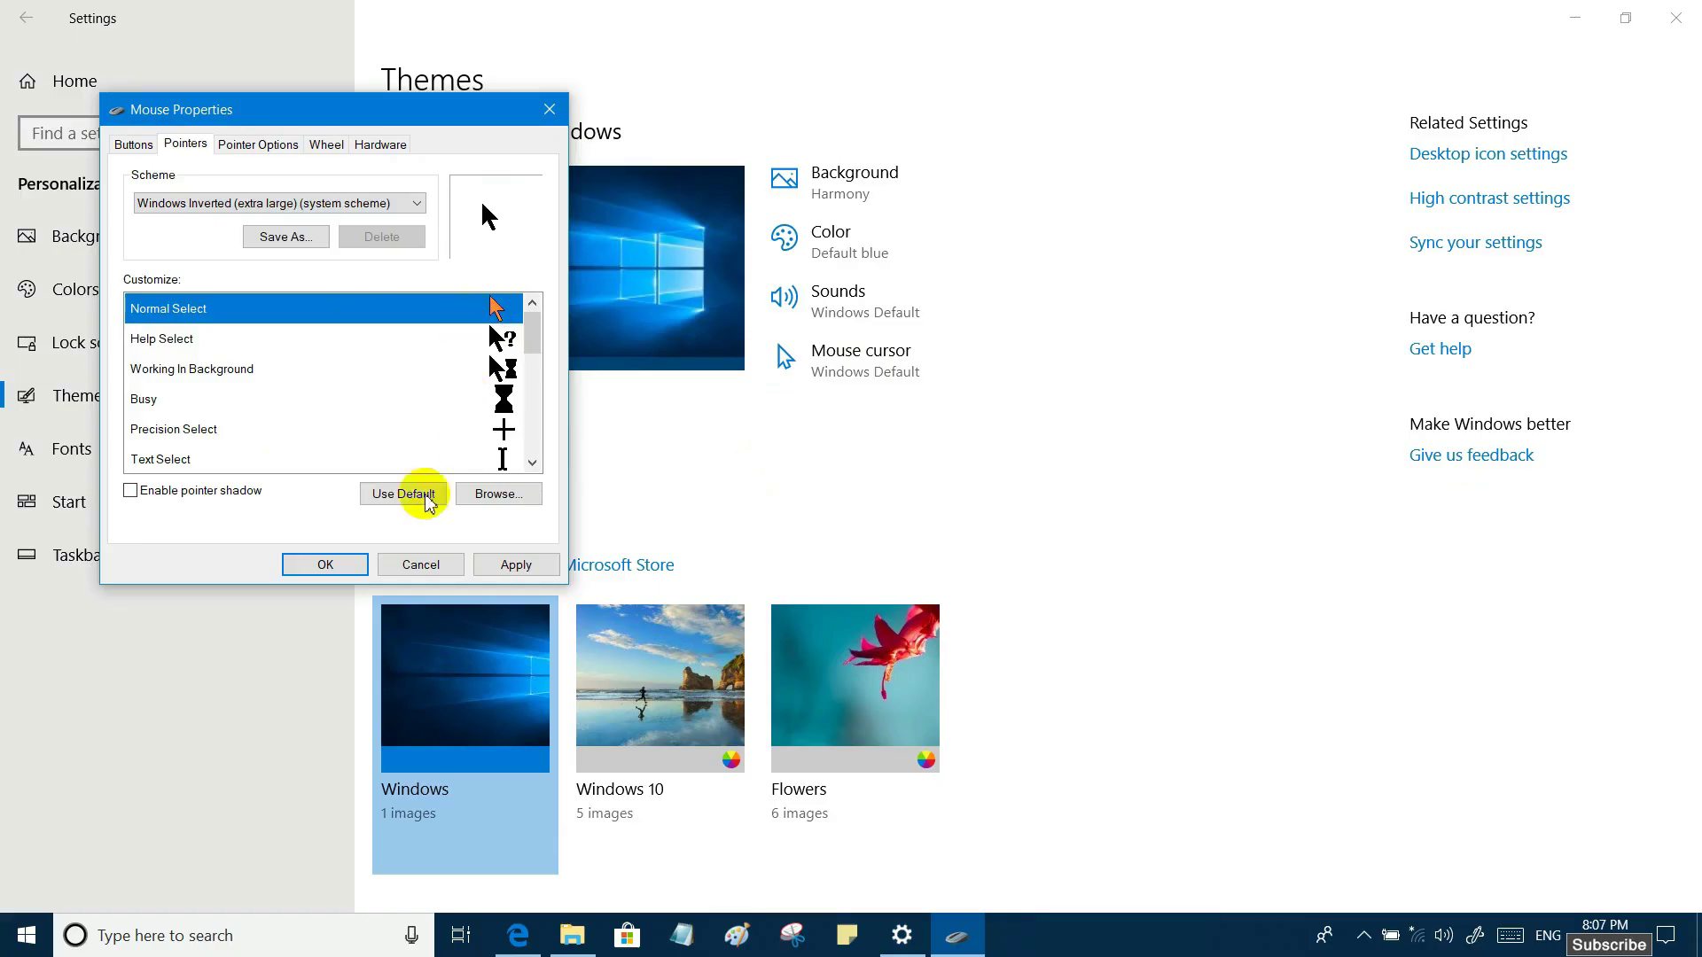
click(504, 563)
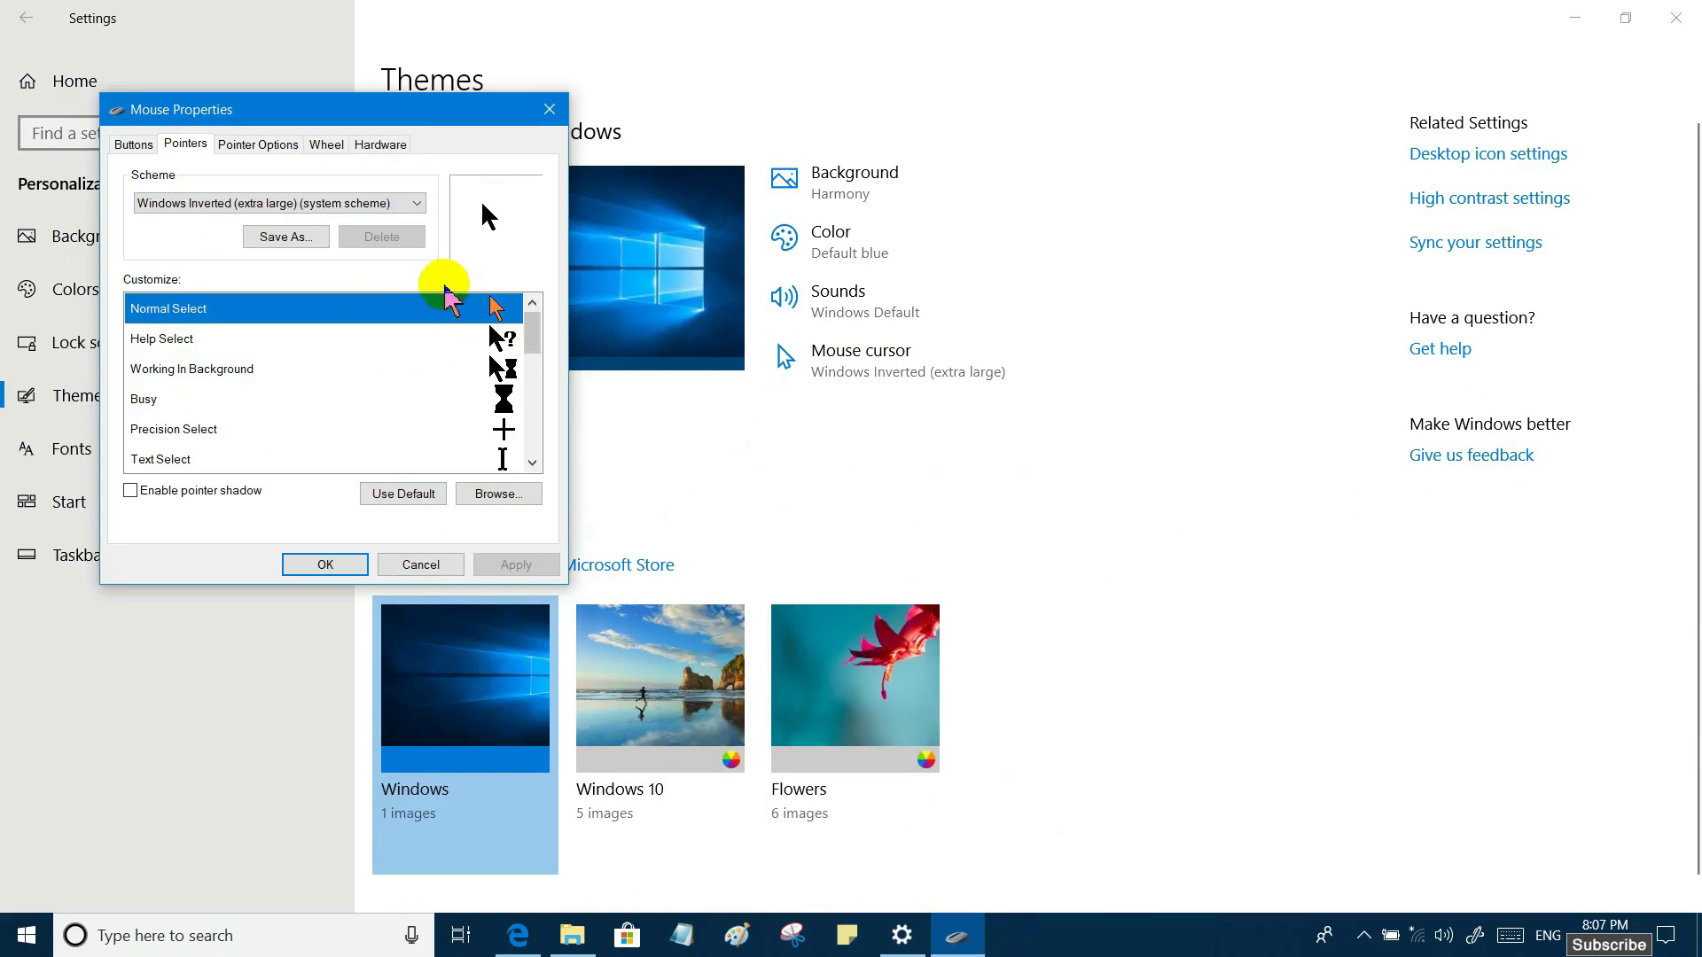
Step: Preview the Windows Default, Windows Inverted and Windows Black (large) pointer schemes
click(417, 202)
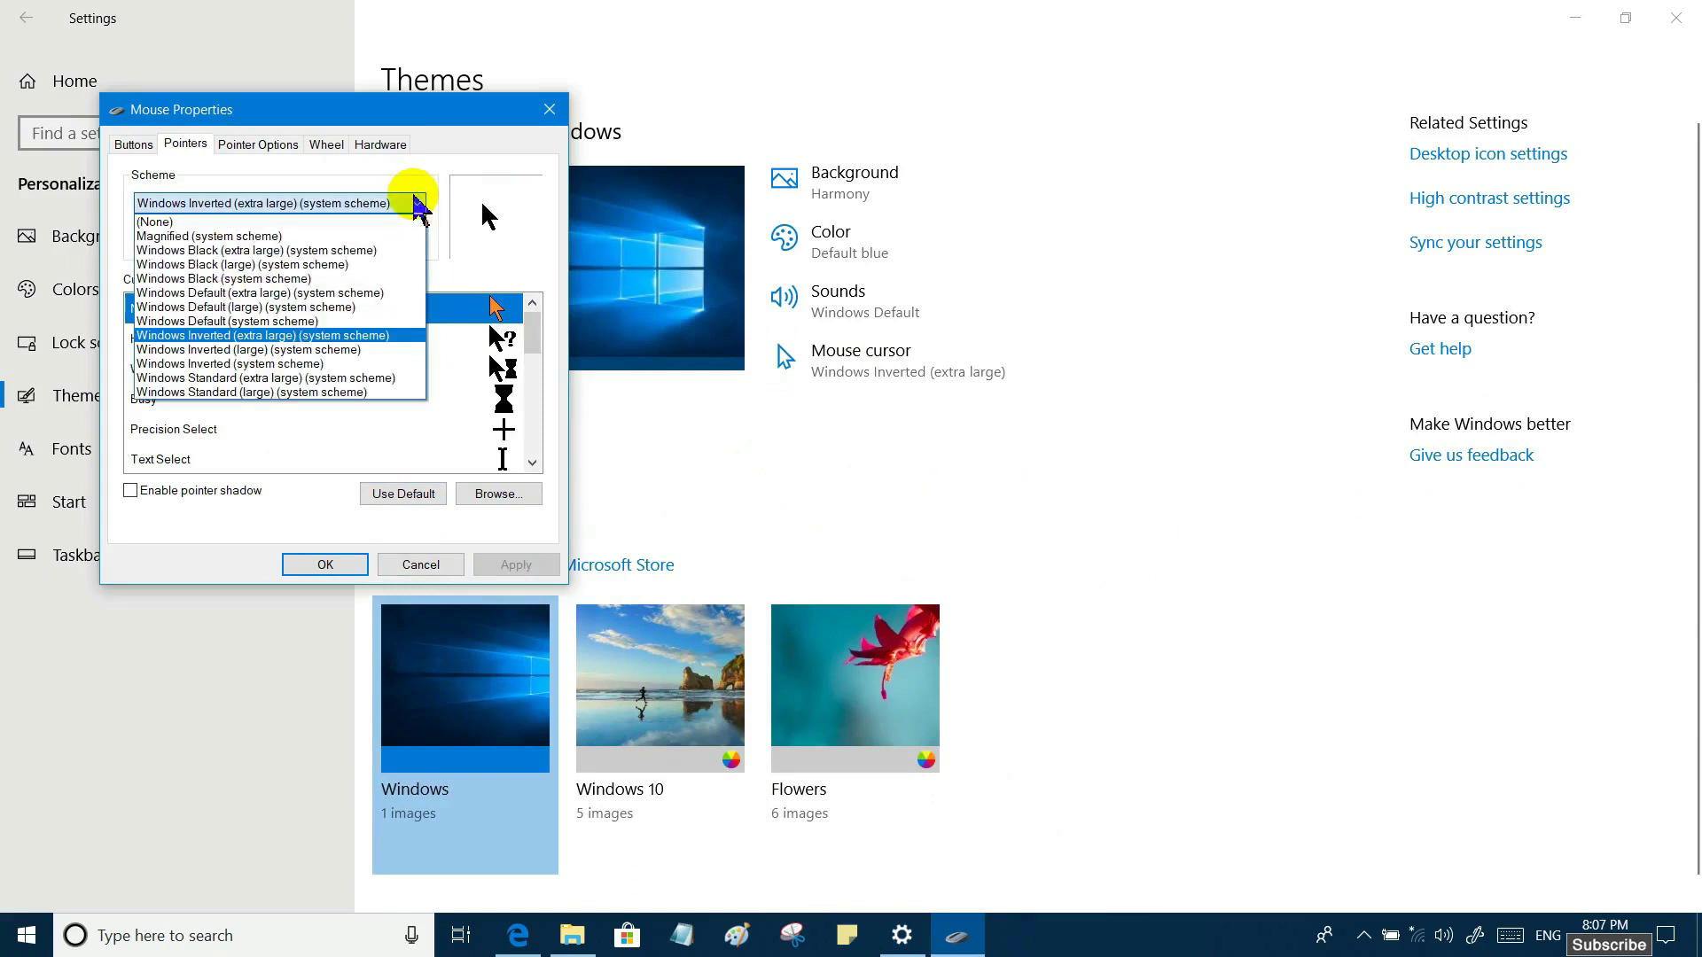
click(314, 312)
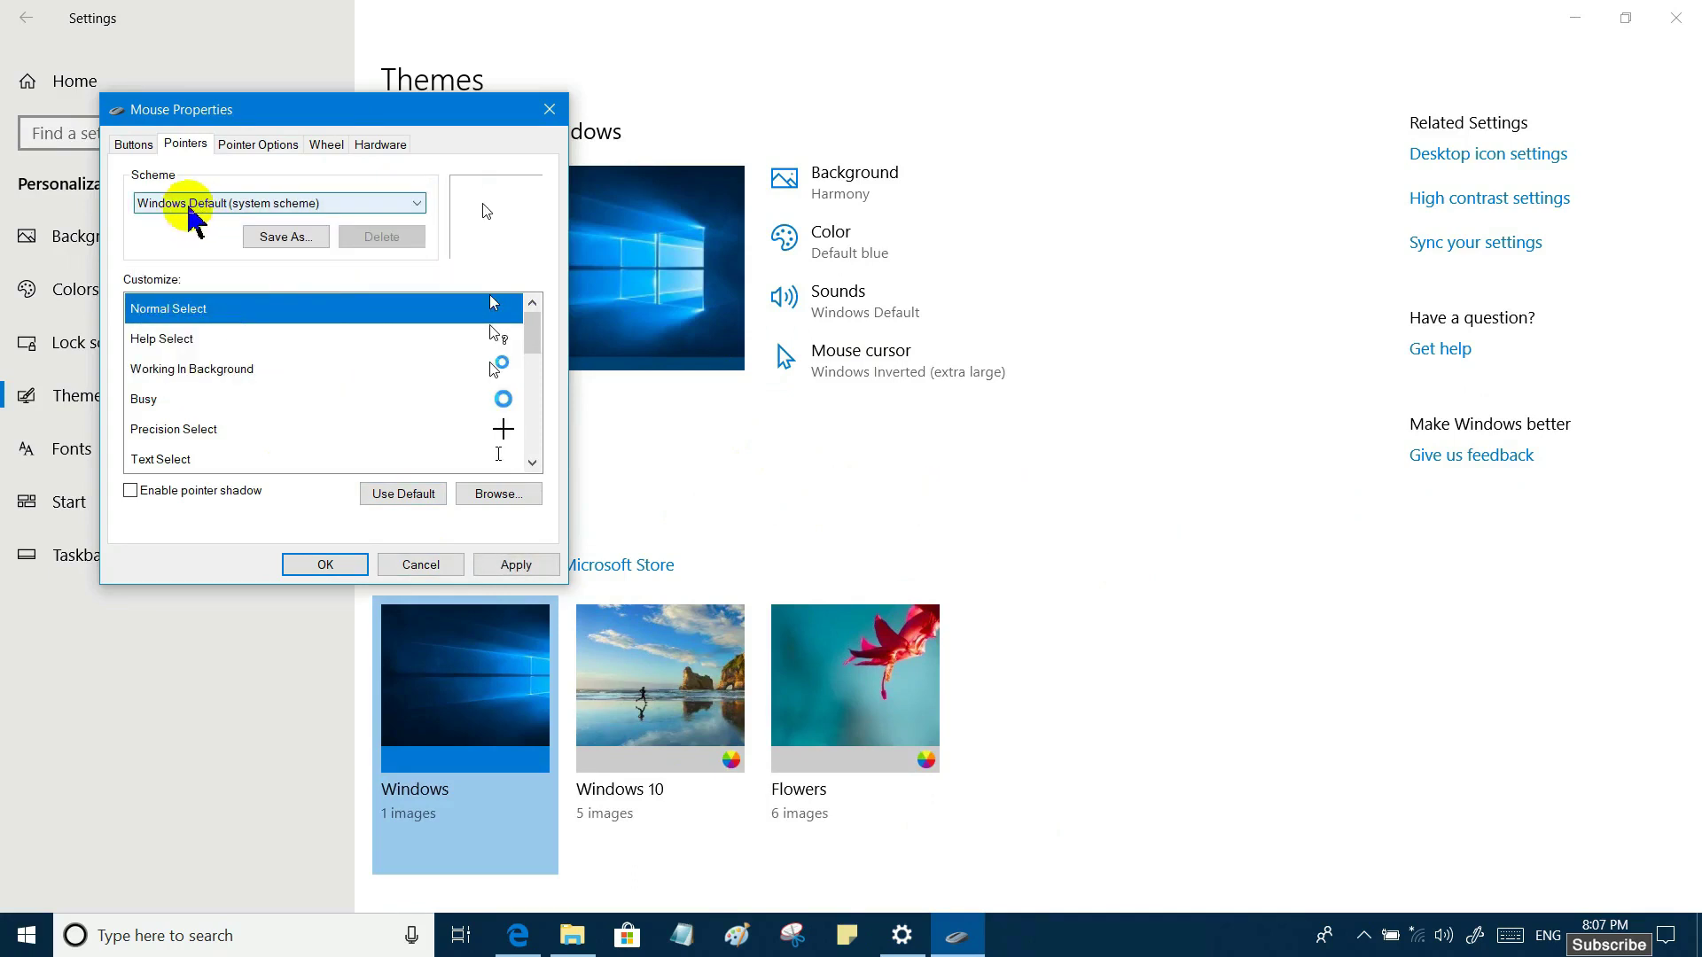
click(233, 203)
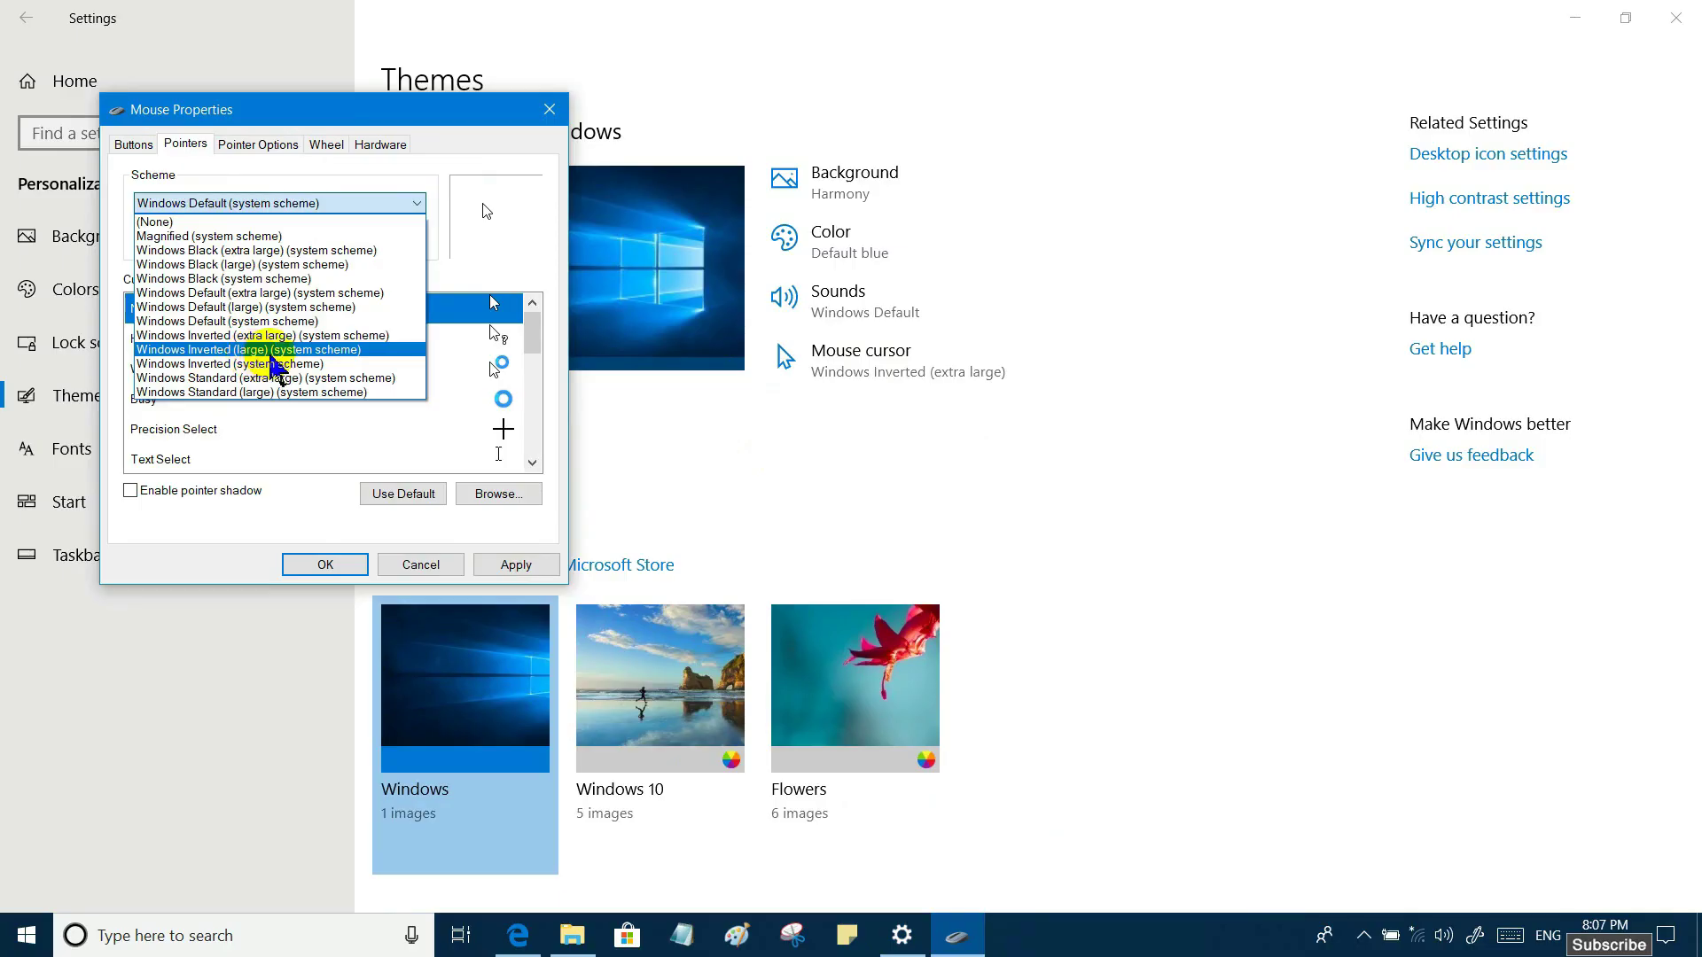
click(272, 364)
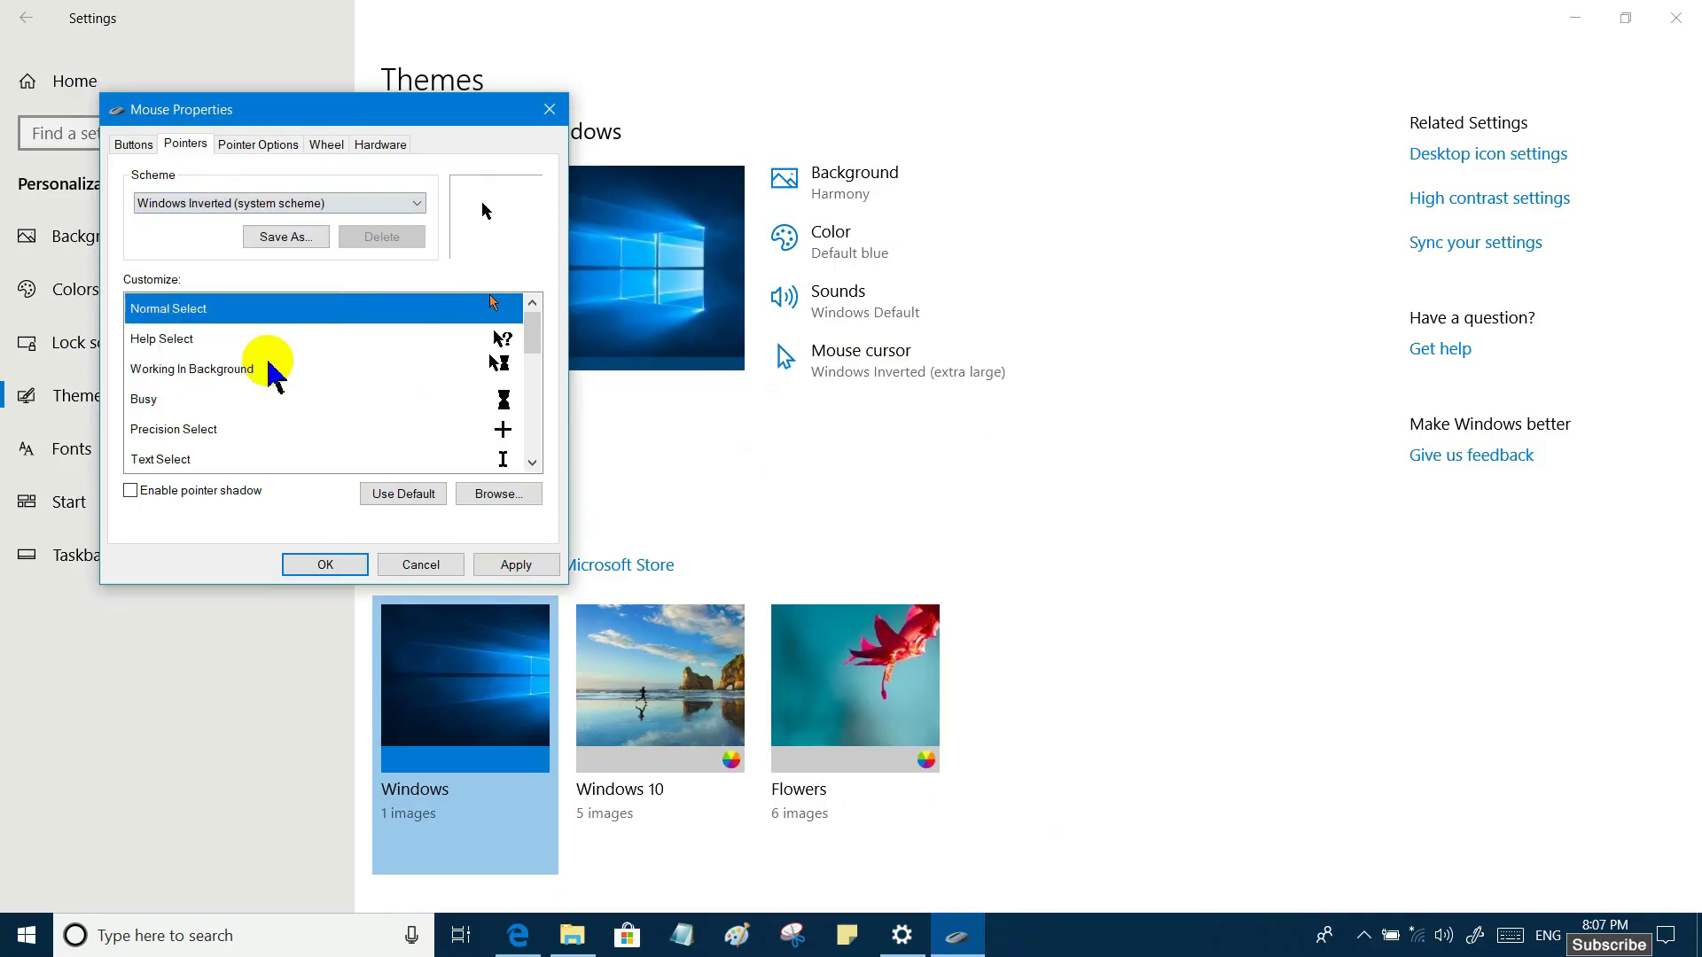
click(251, 206)
click(248, 271)
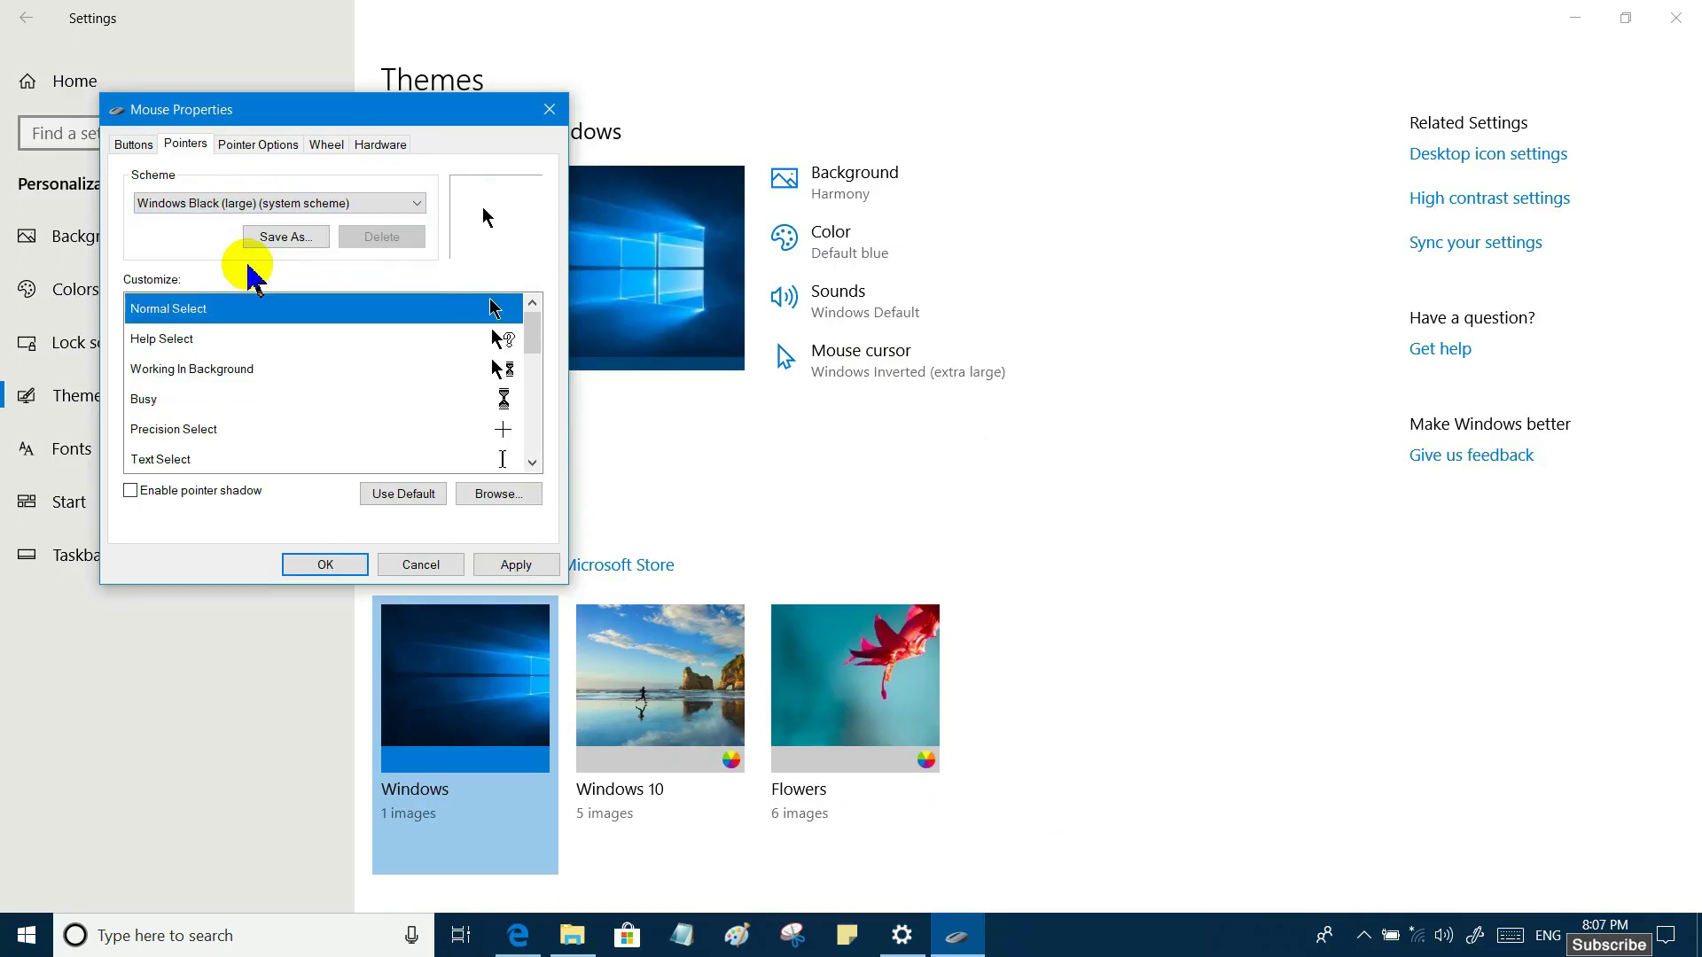
Step: Set the pointer scheme to Windows Default (large), apply it and close the Mouse Properties dialog
click(234, 205)
click(248, 313)
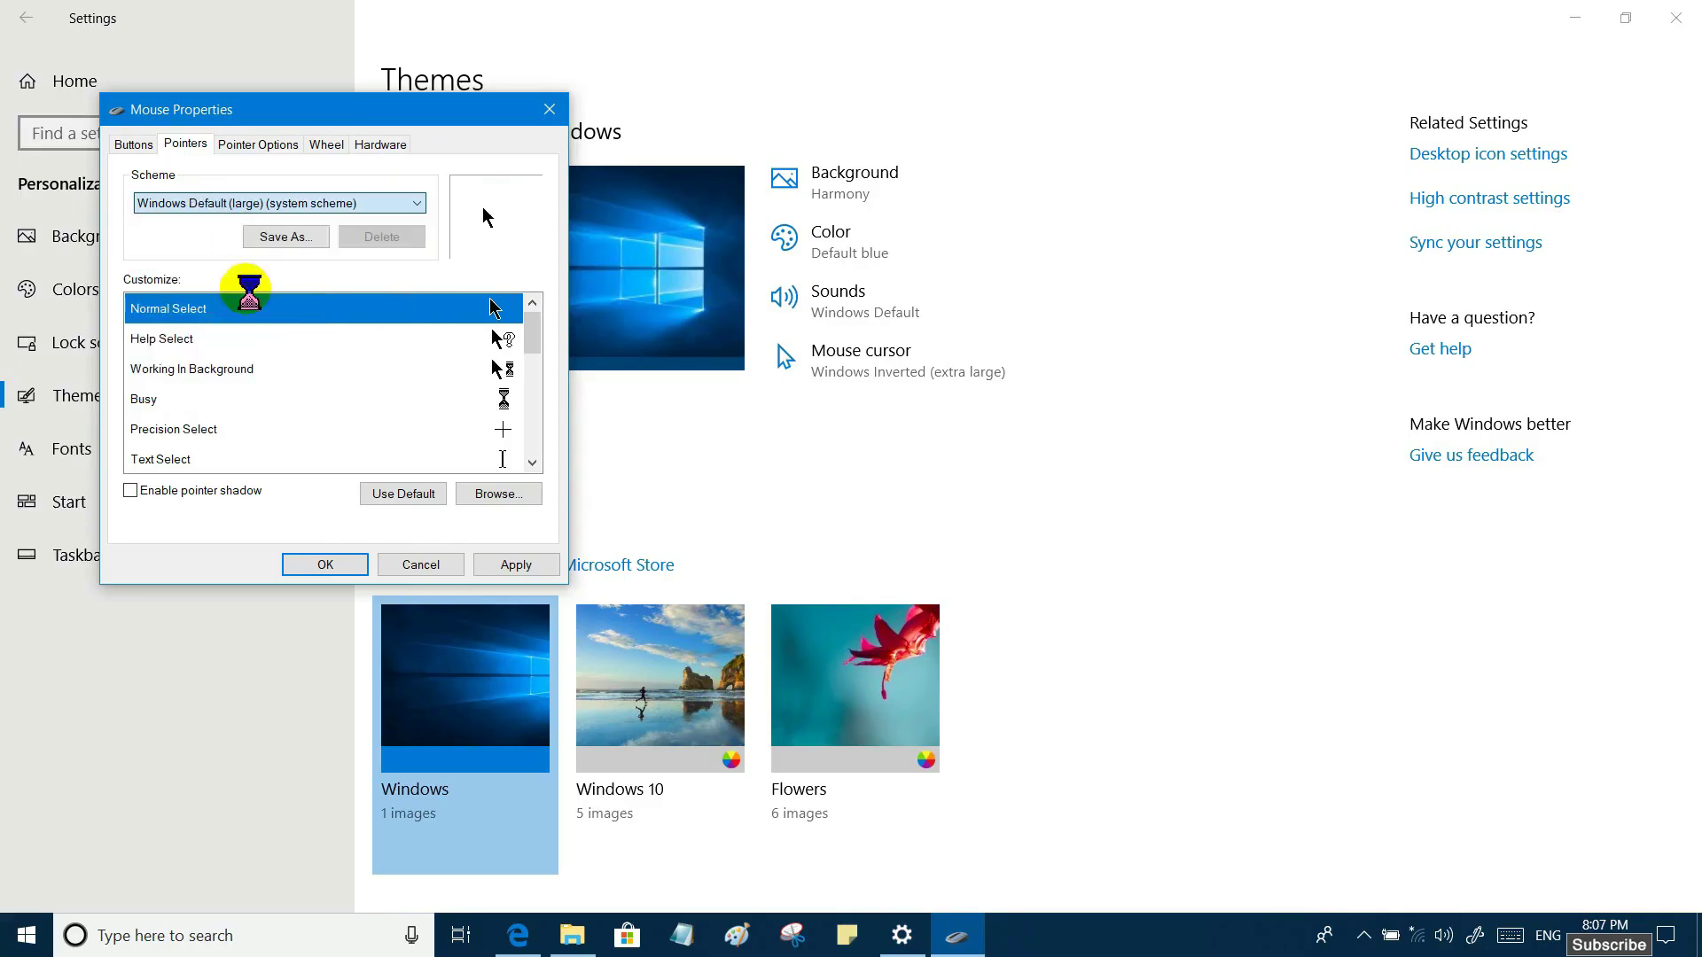
click(230, 207)
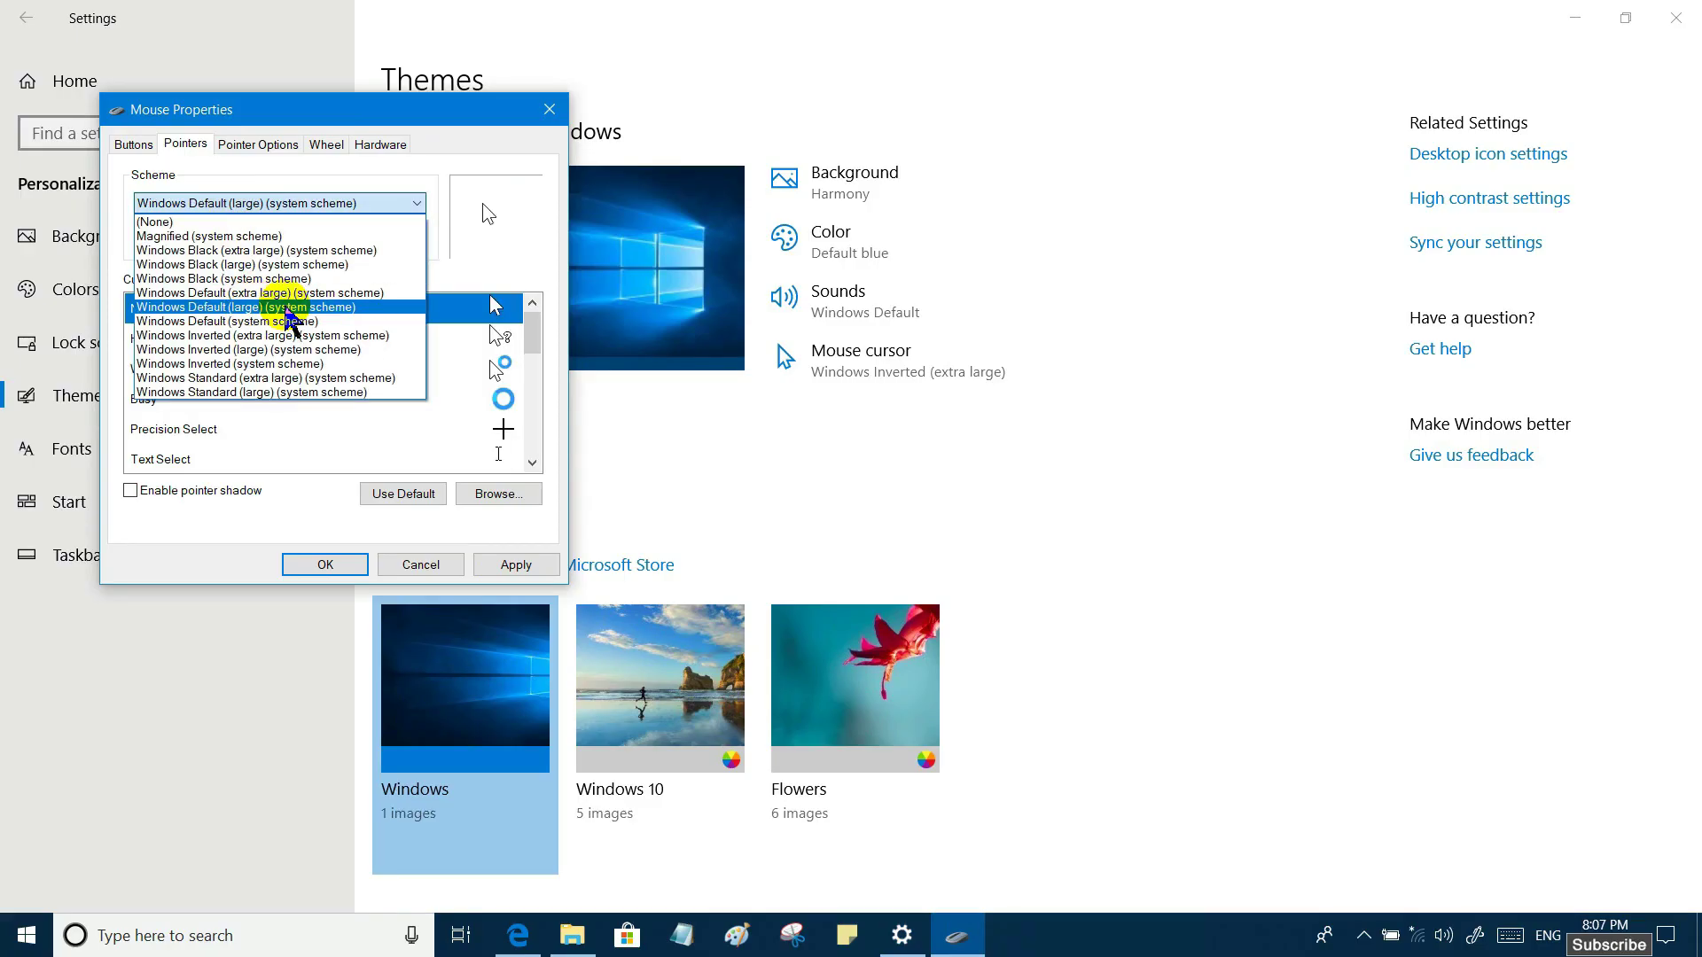
click(286, 308)
click(511, 572)
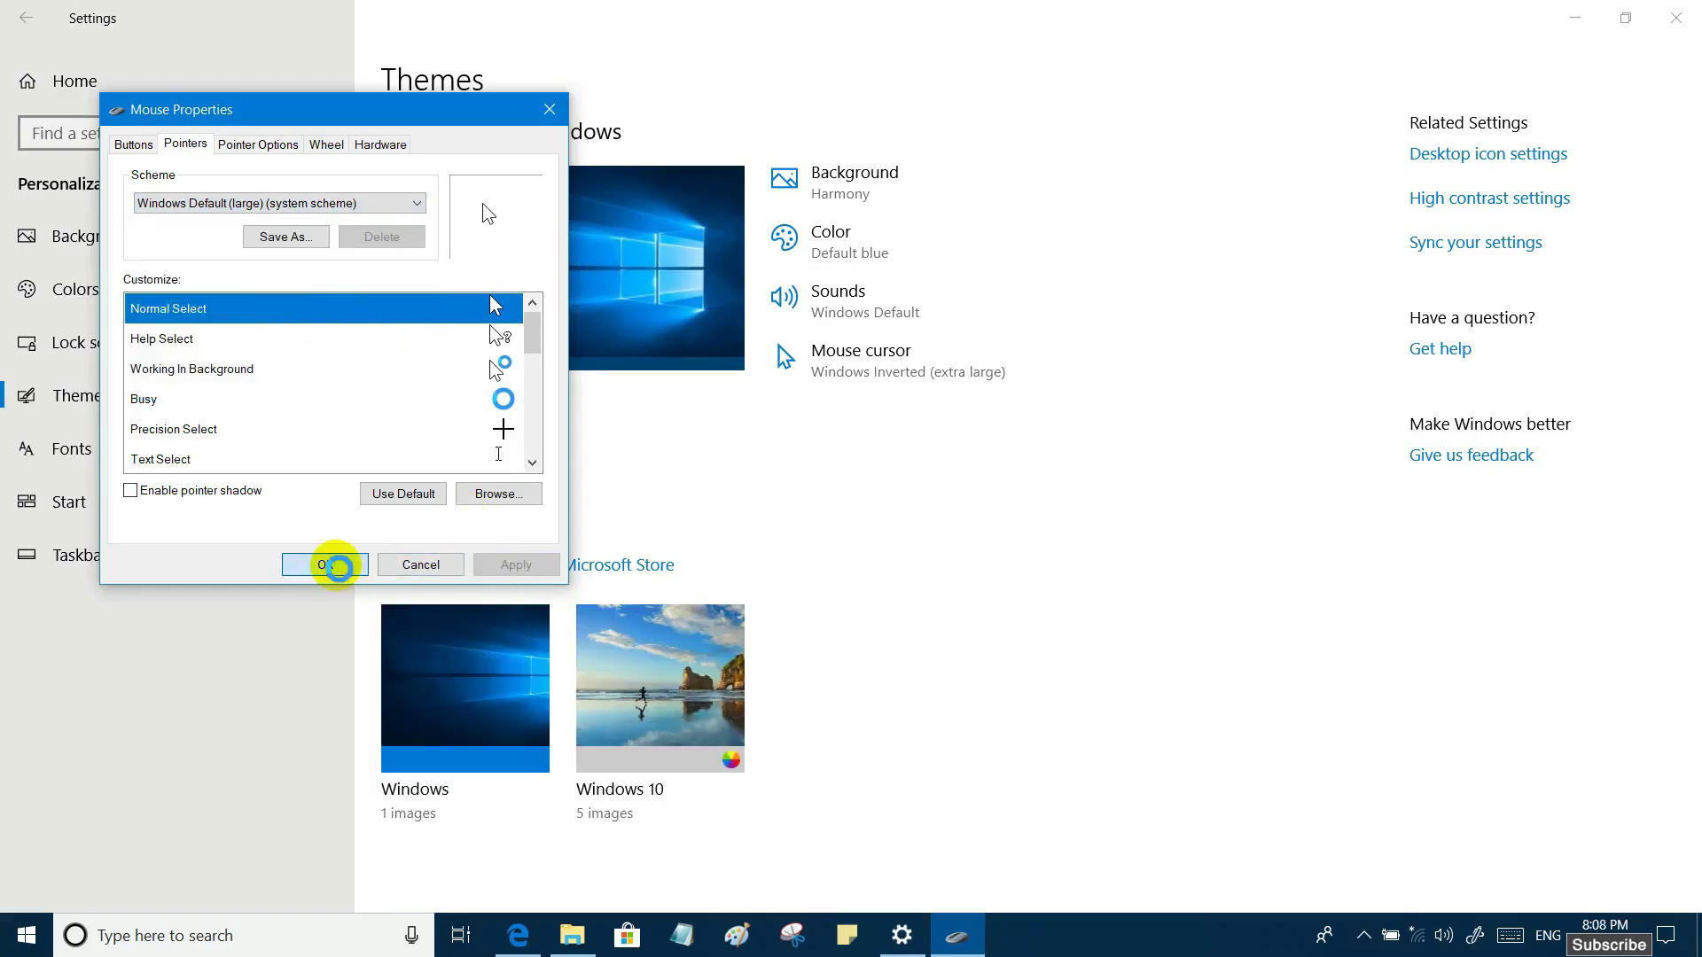
click(328, 565)
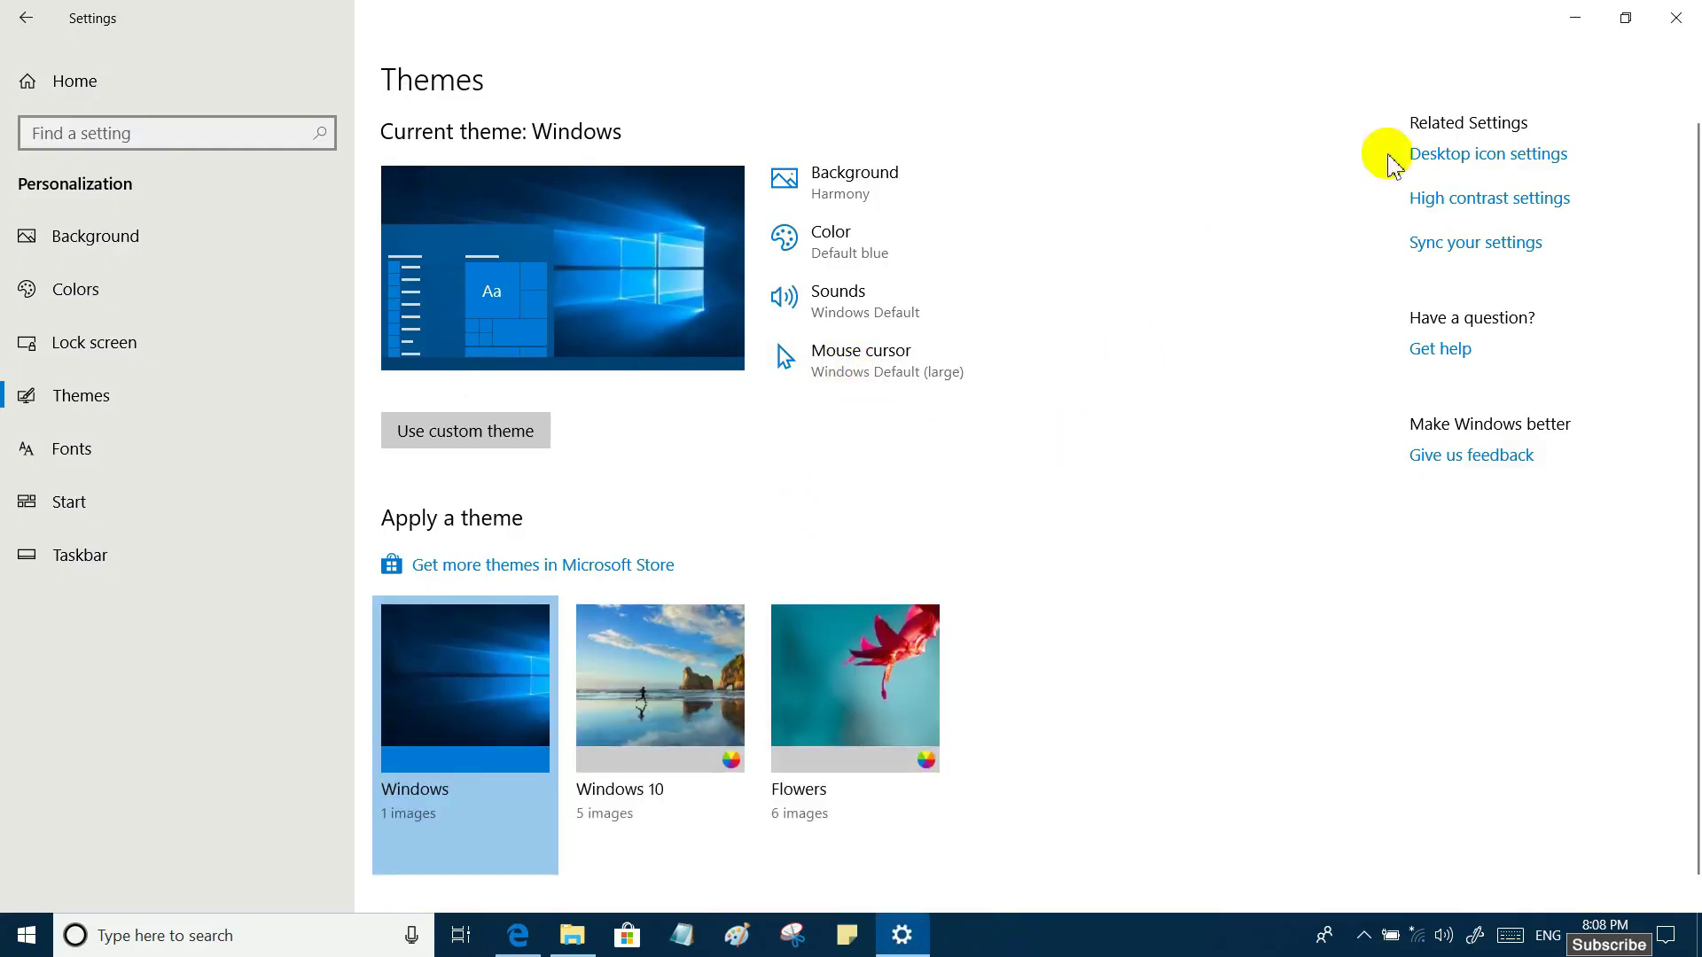
Step: Check the desktop icon settings, compare them with the Recycle Bin icon on the desktop, and return to the Themes settings
click(1507, 164)
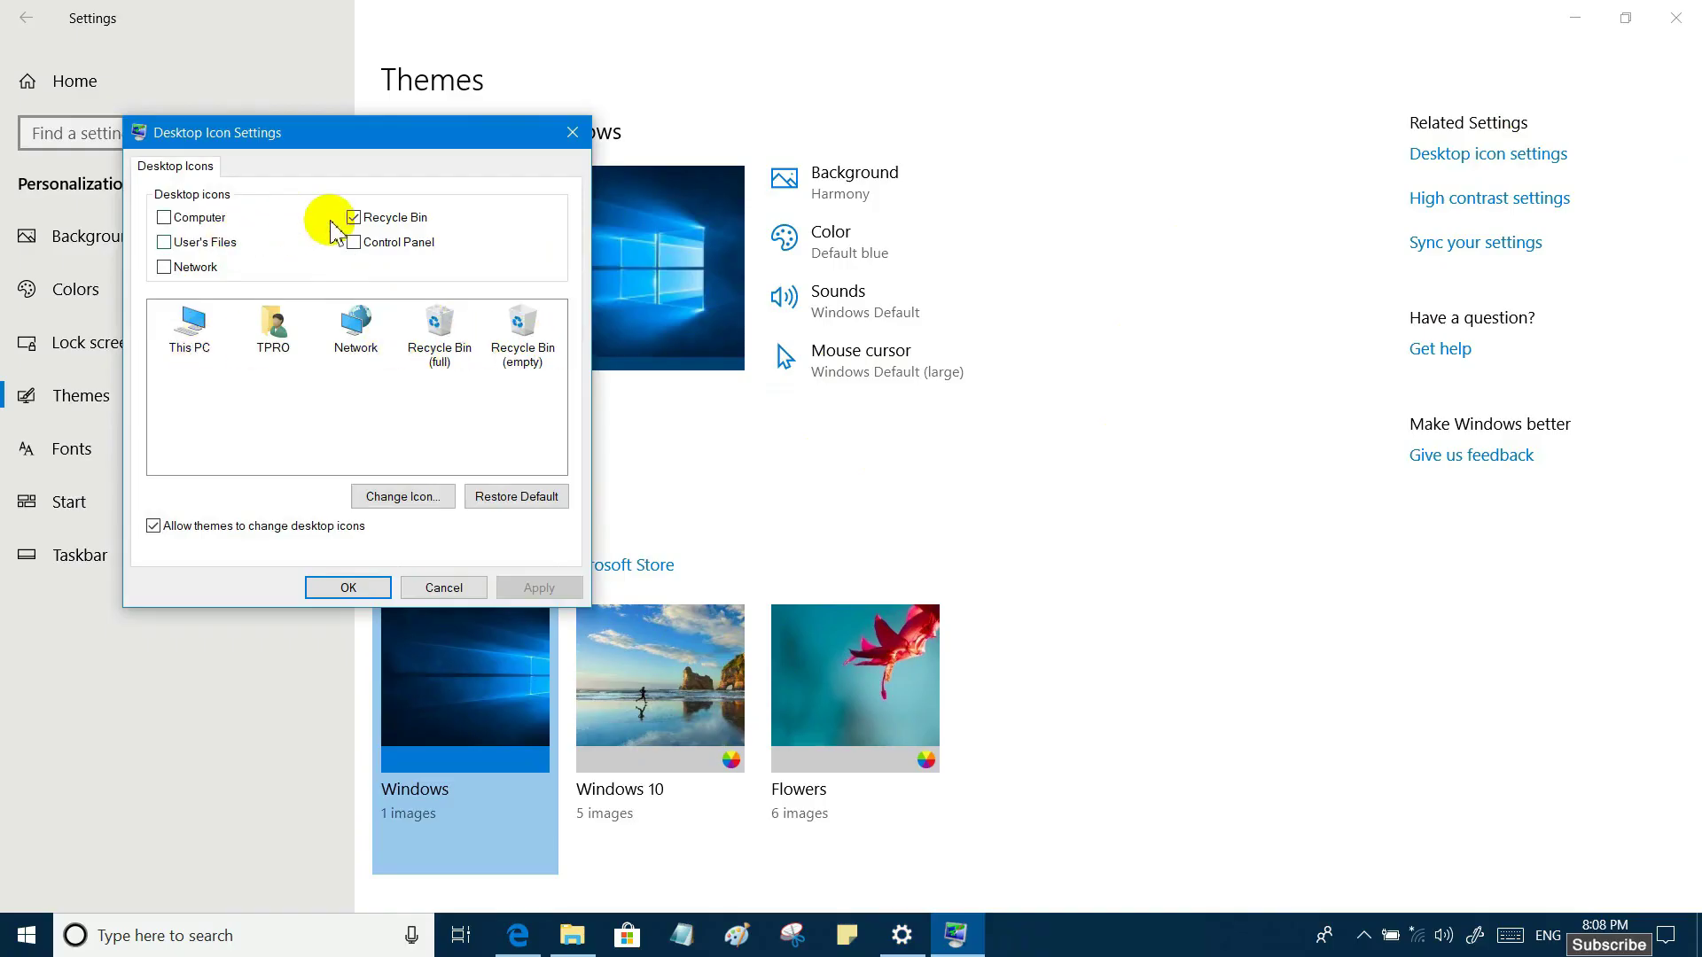
click(571, 133)
click(1568, 19)
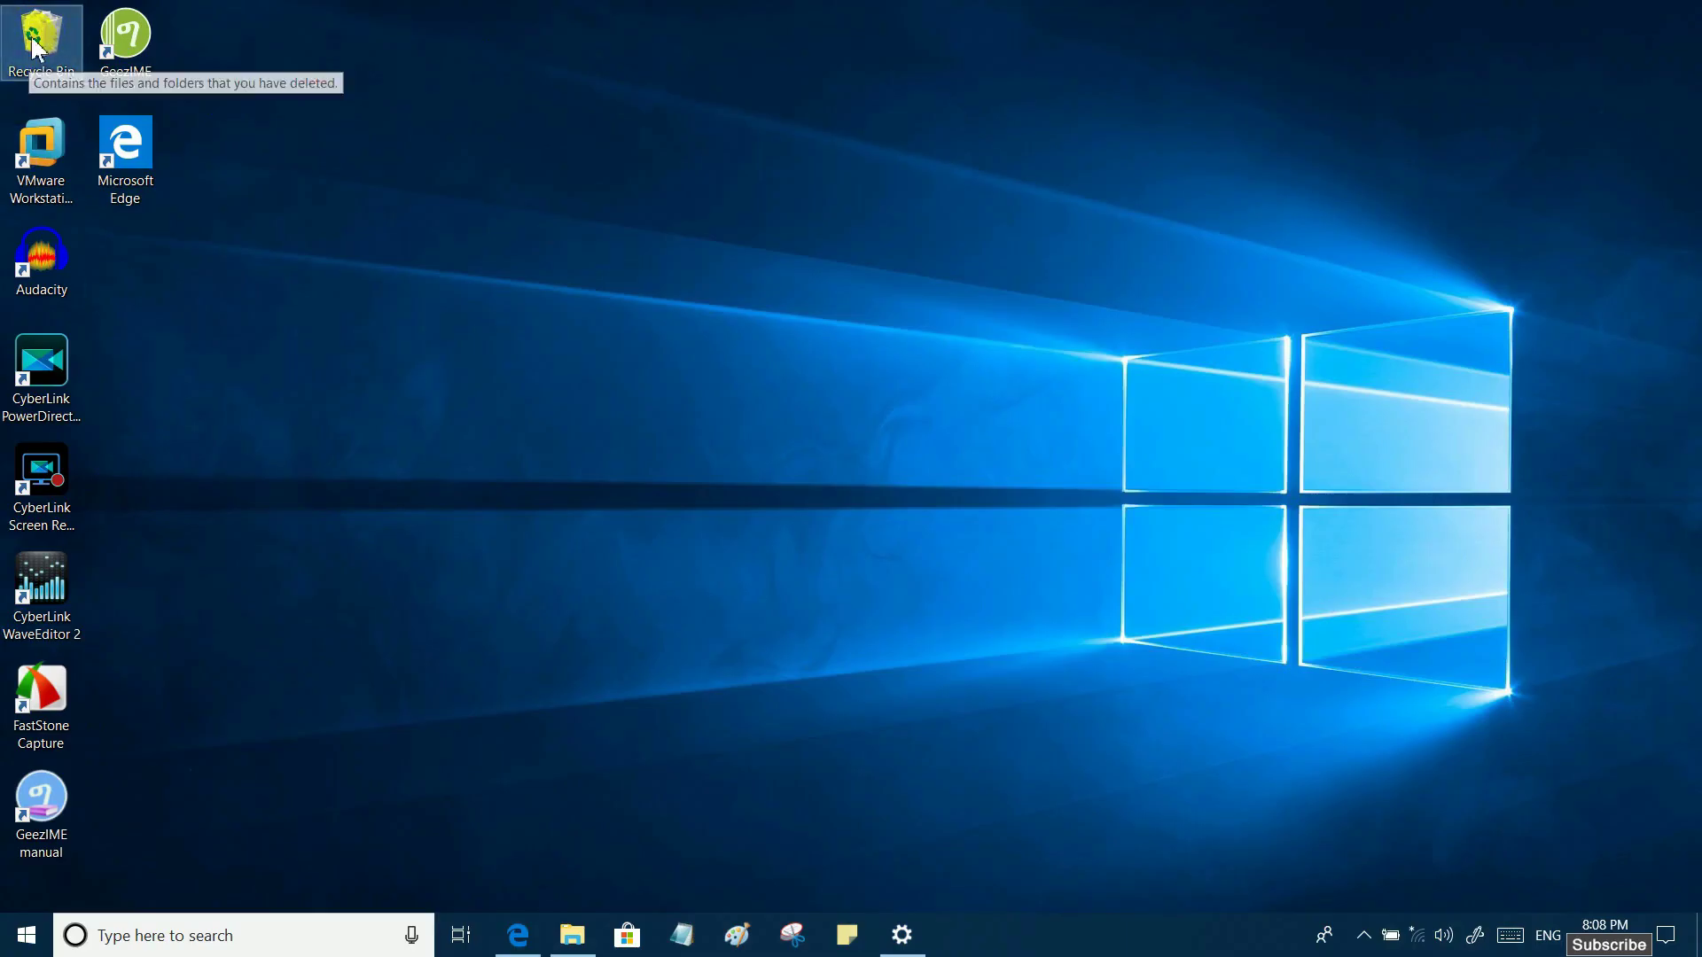
click(901, 936)
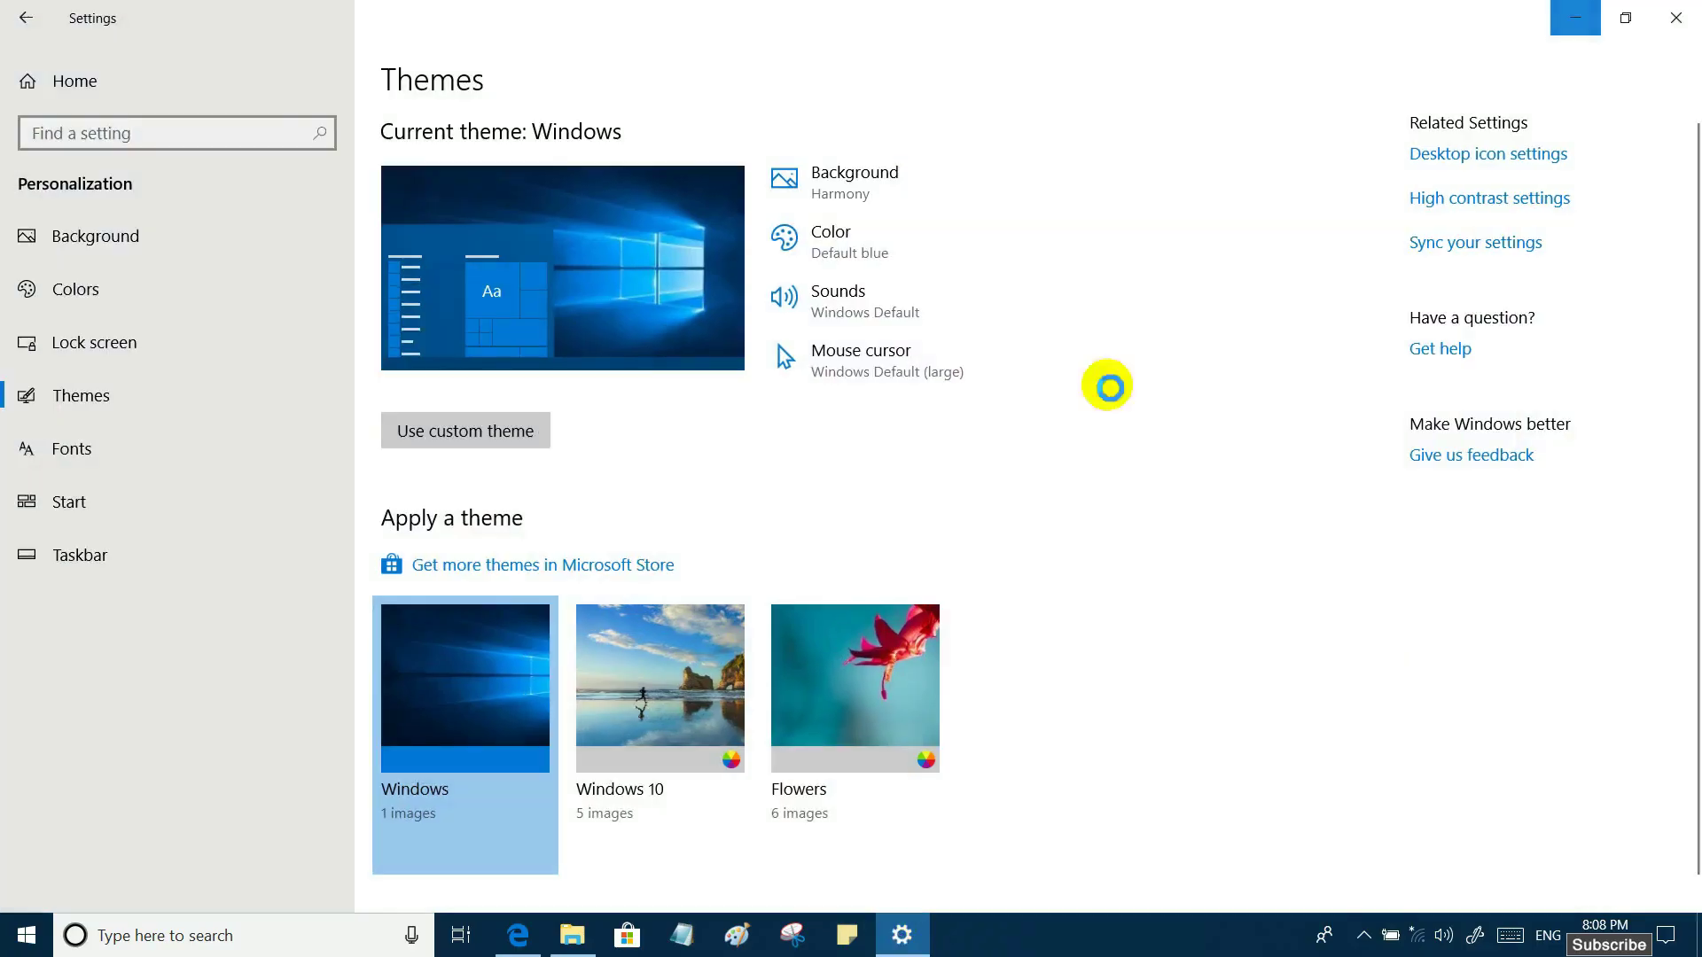
Step: Enable the Computer, User's Files, Network and Control Panel desktop icons, apply the change and show the desktop
click(1478, 153)
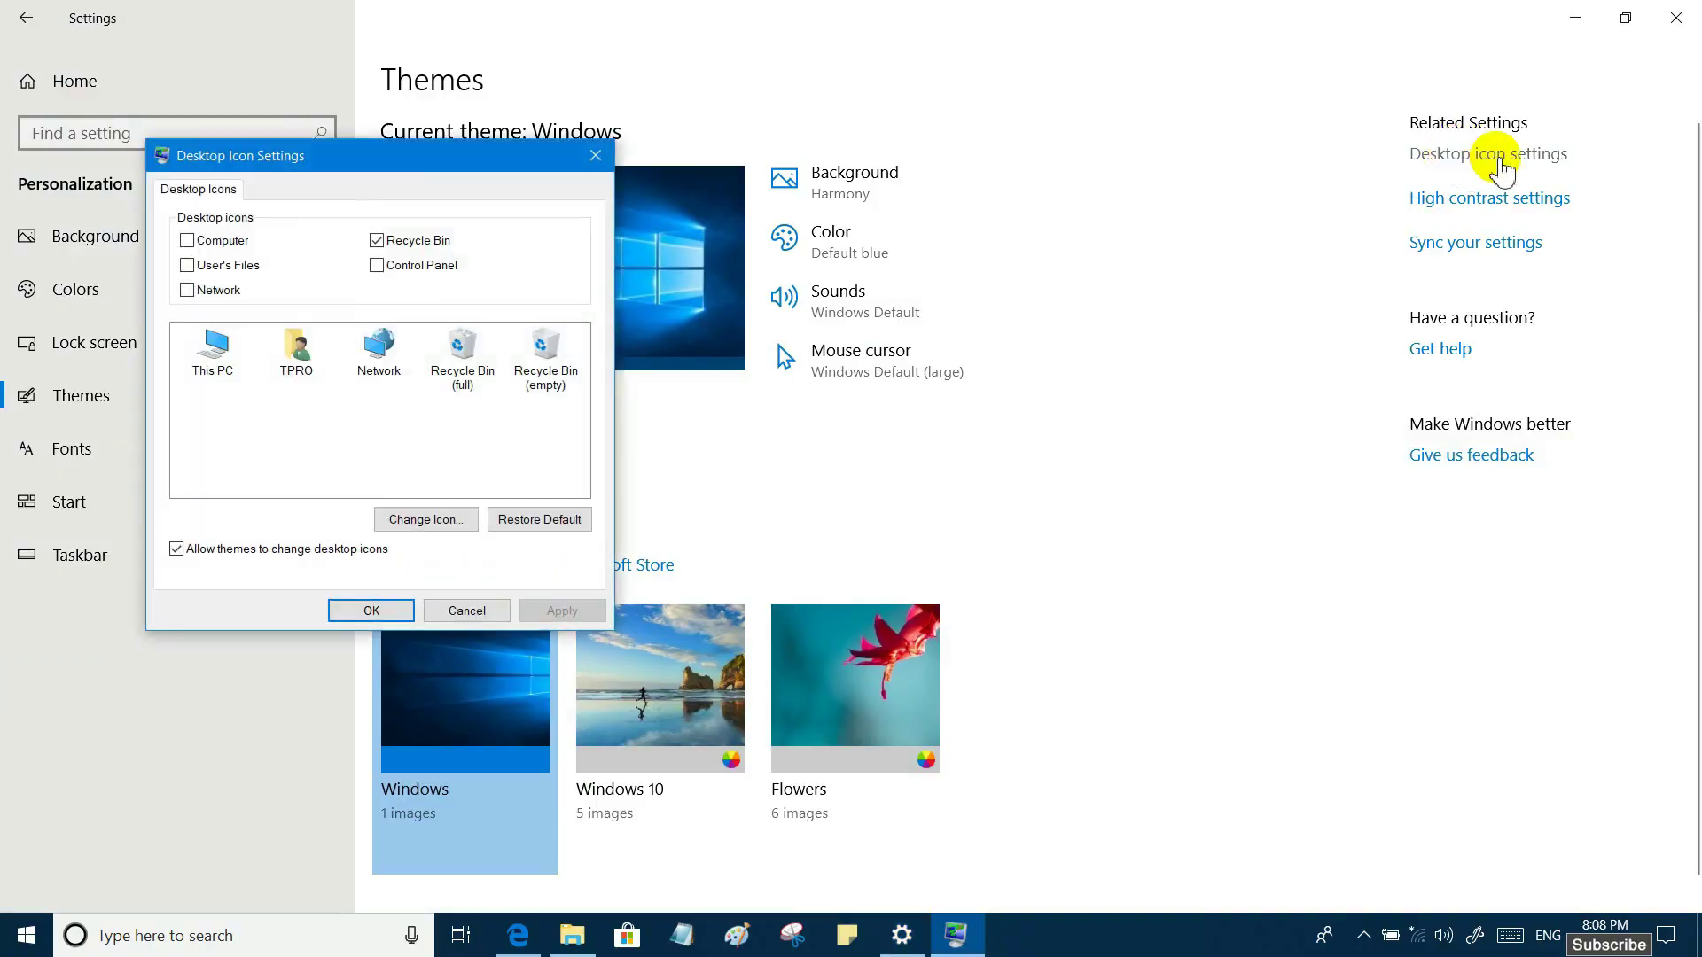
click(187, 243)
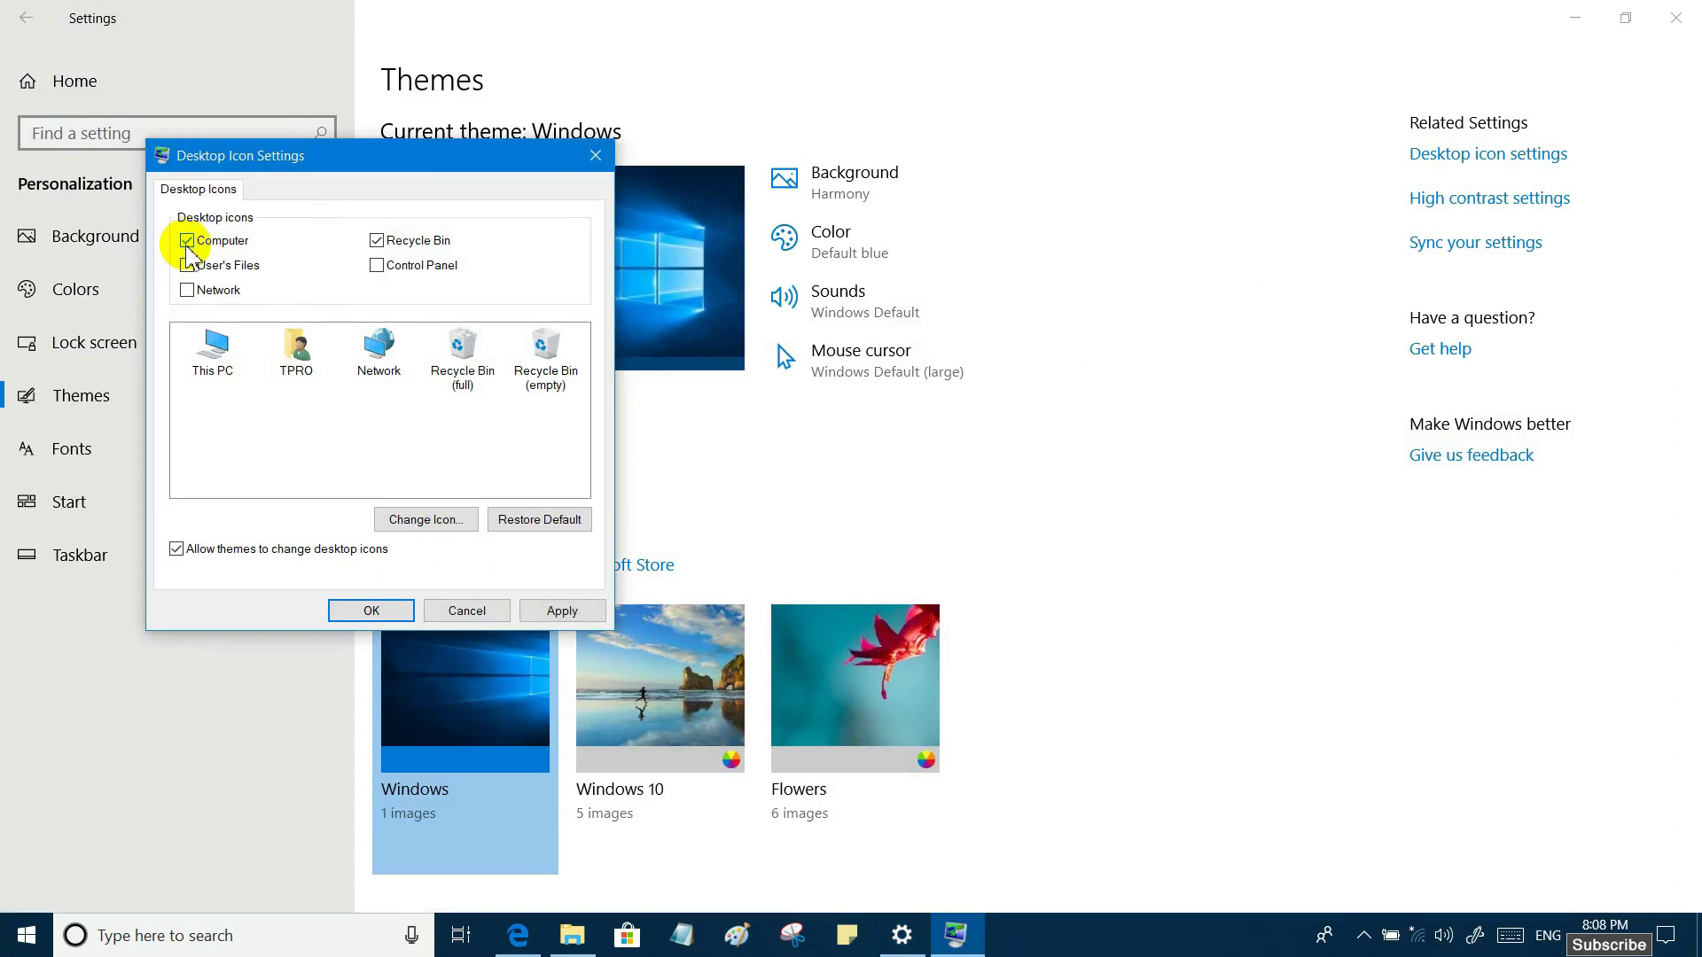
click(187, 291)
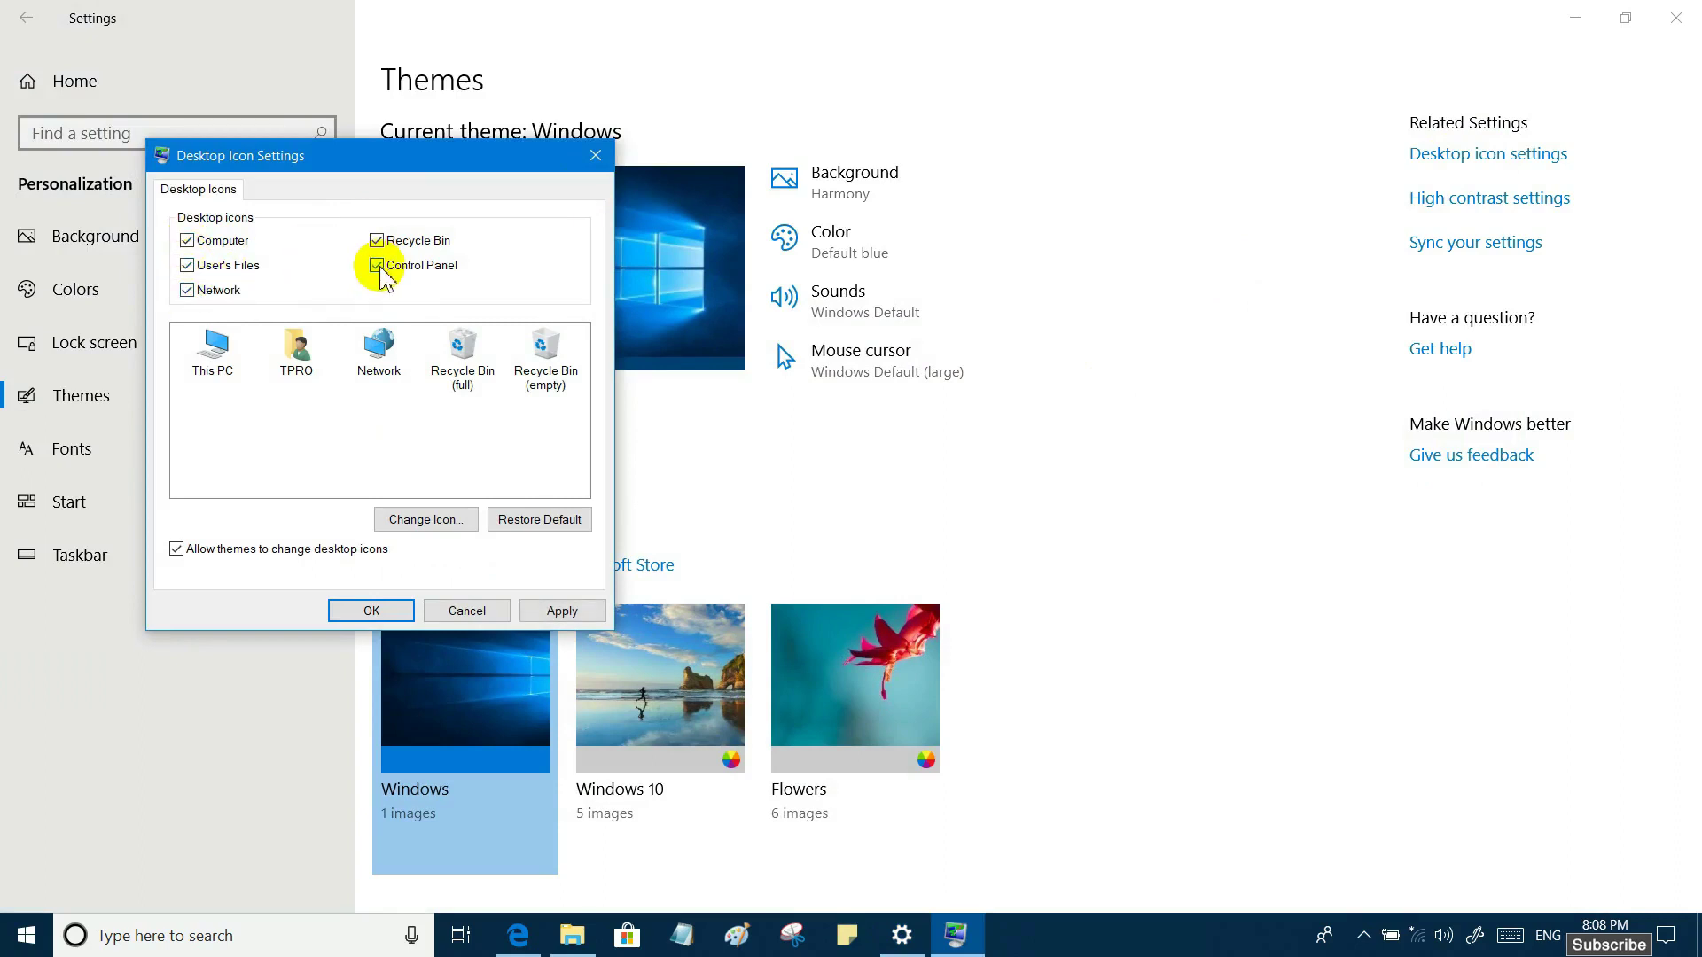
click(543, 613)
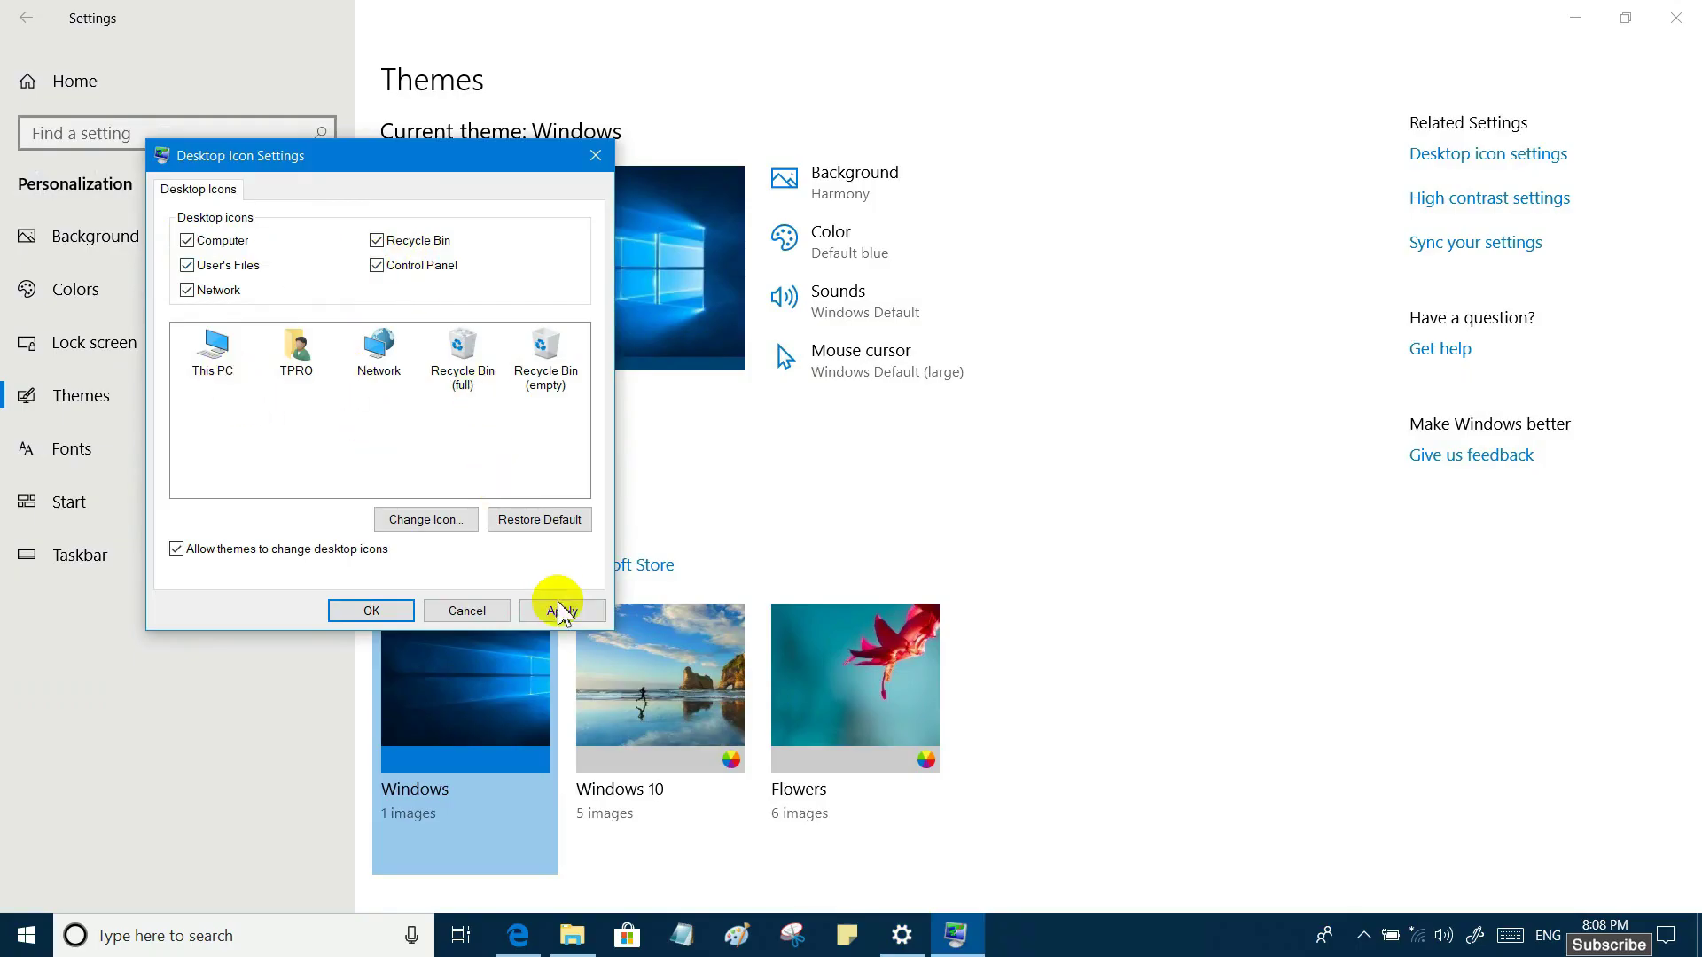
click(390, 610)
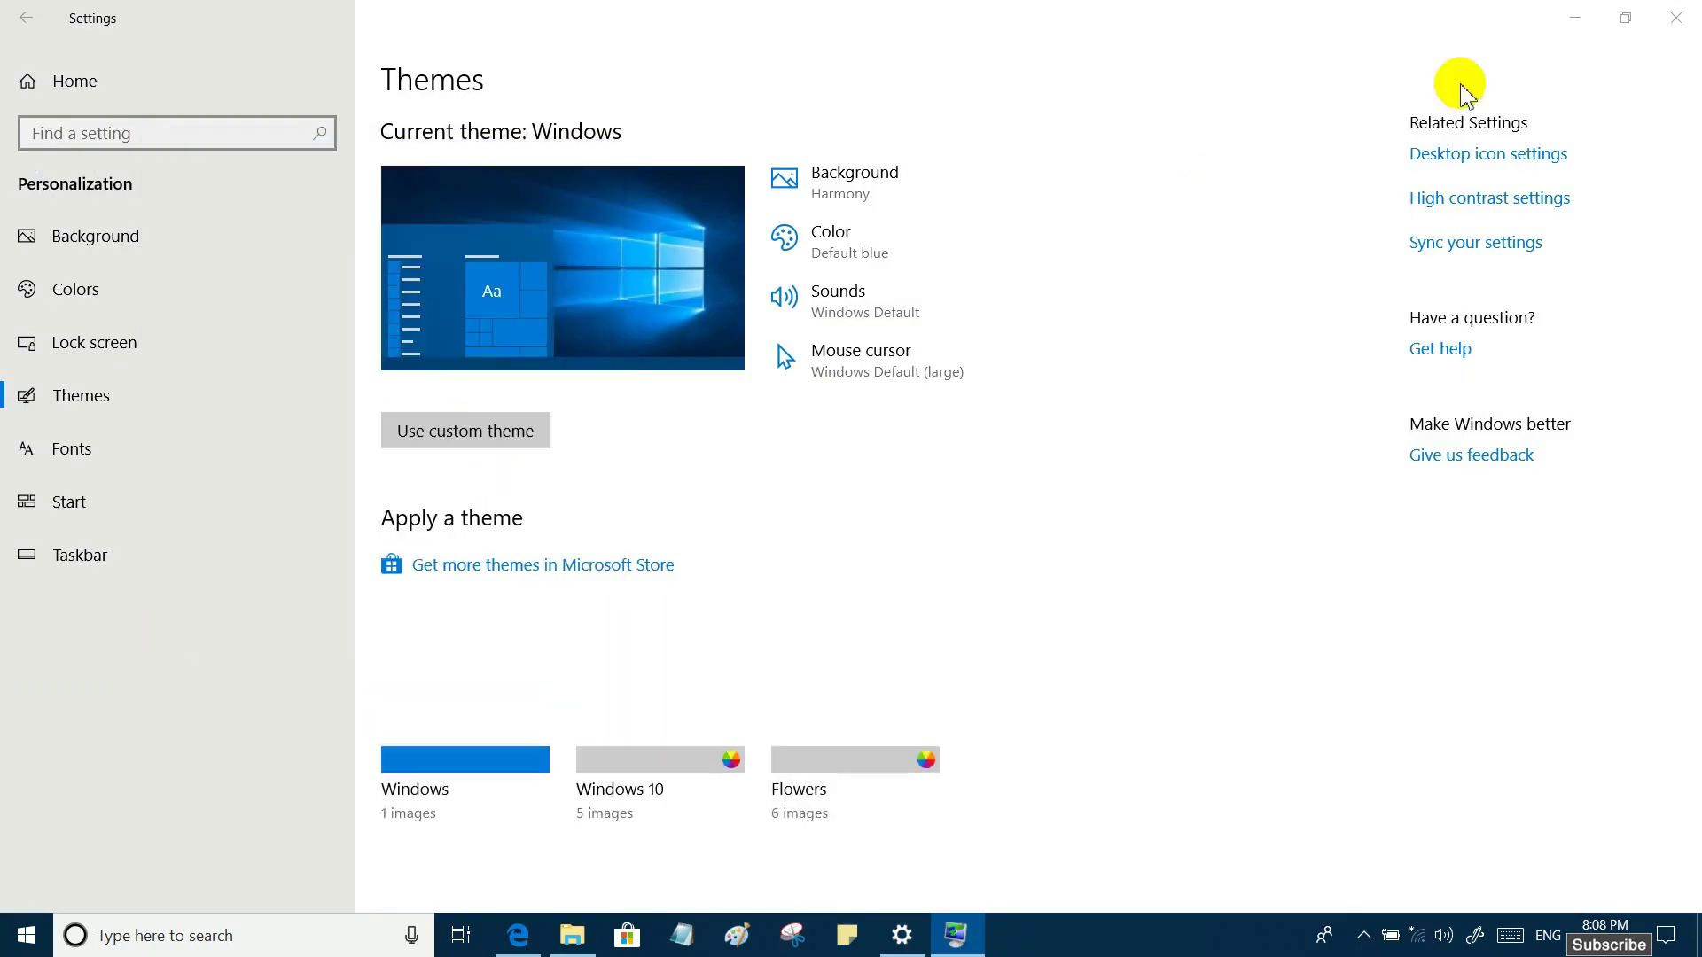
click(1574, 20)
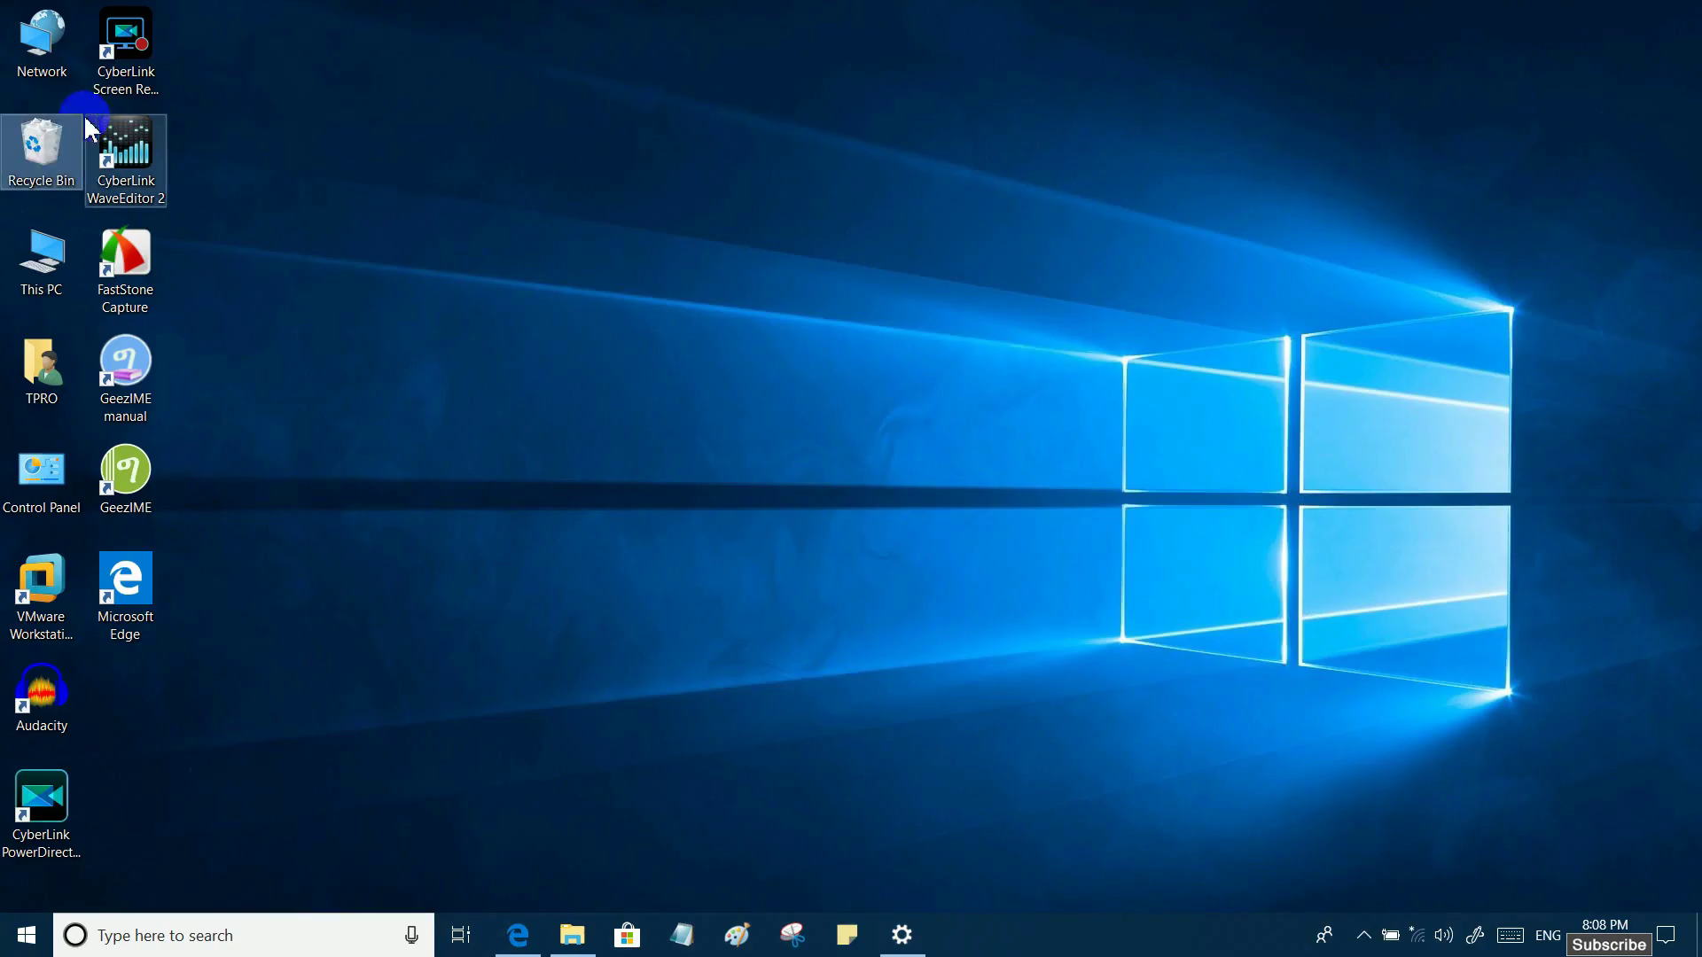
Step: Point out the Network, Recycle Bin, This PC, user's folder and Control Panel icons on the desktop
click(48, 67)
drag(48, 67, 55, 168)
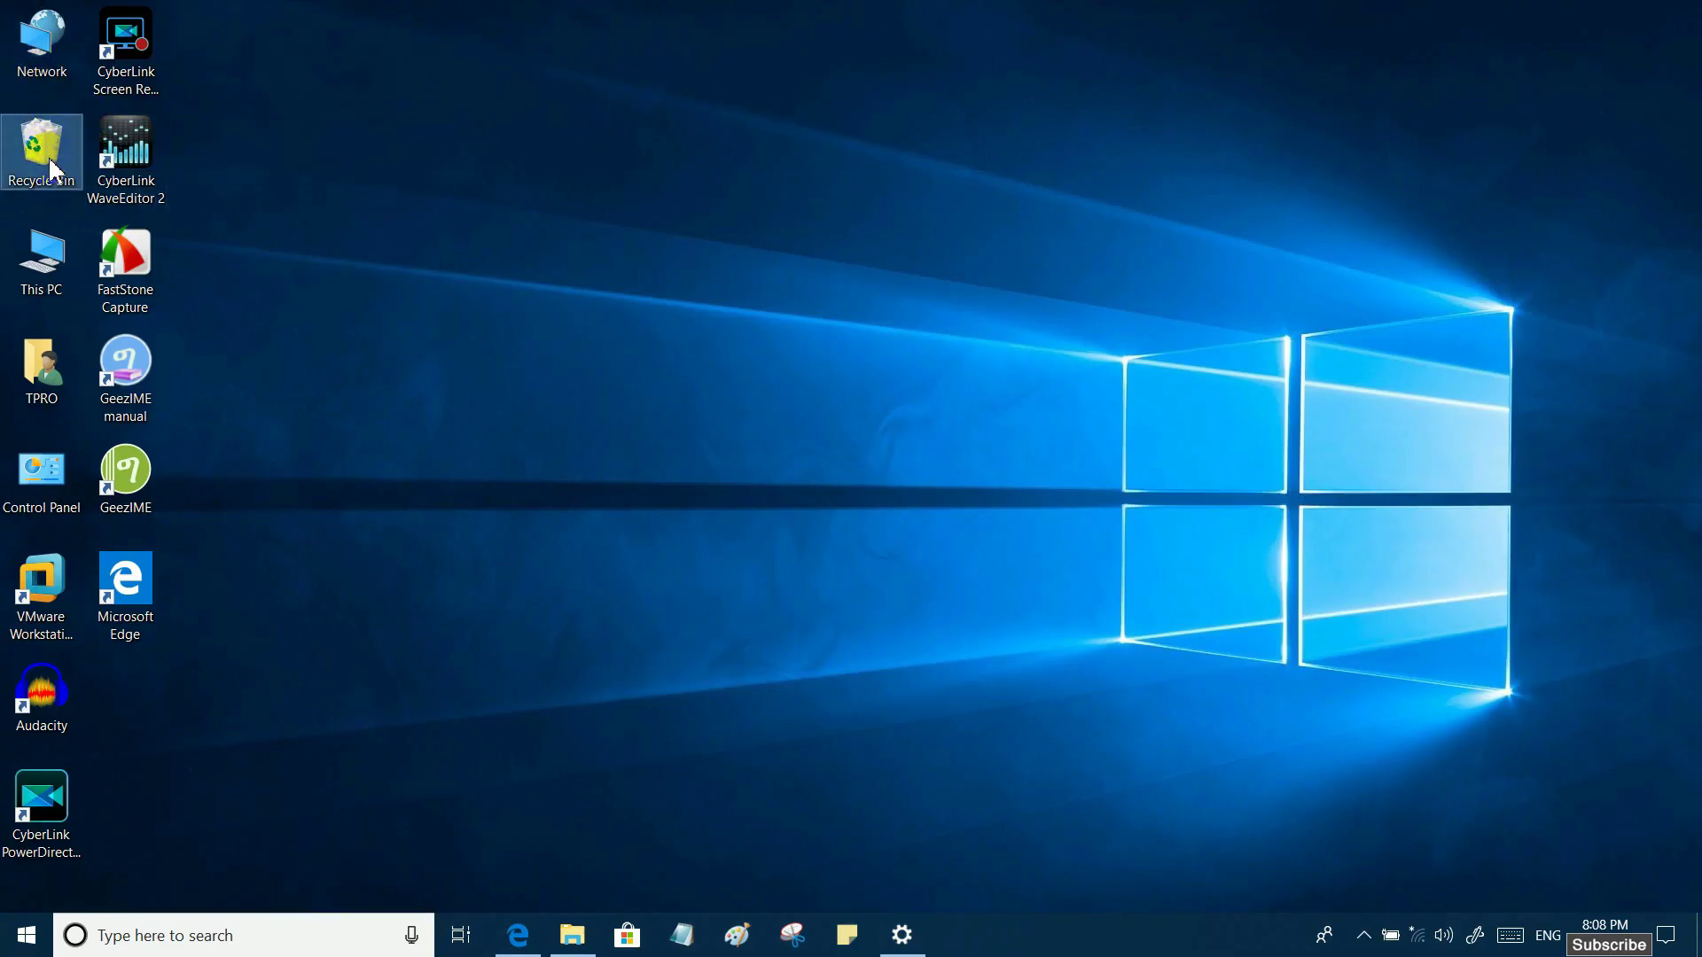
click(40, 262)
click(38, 375)
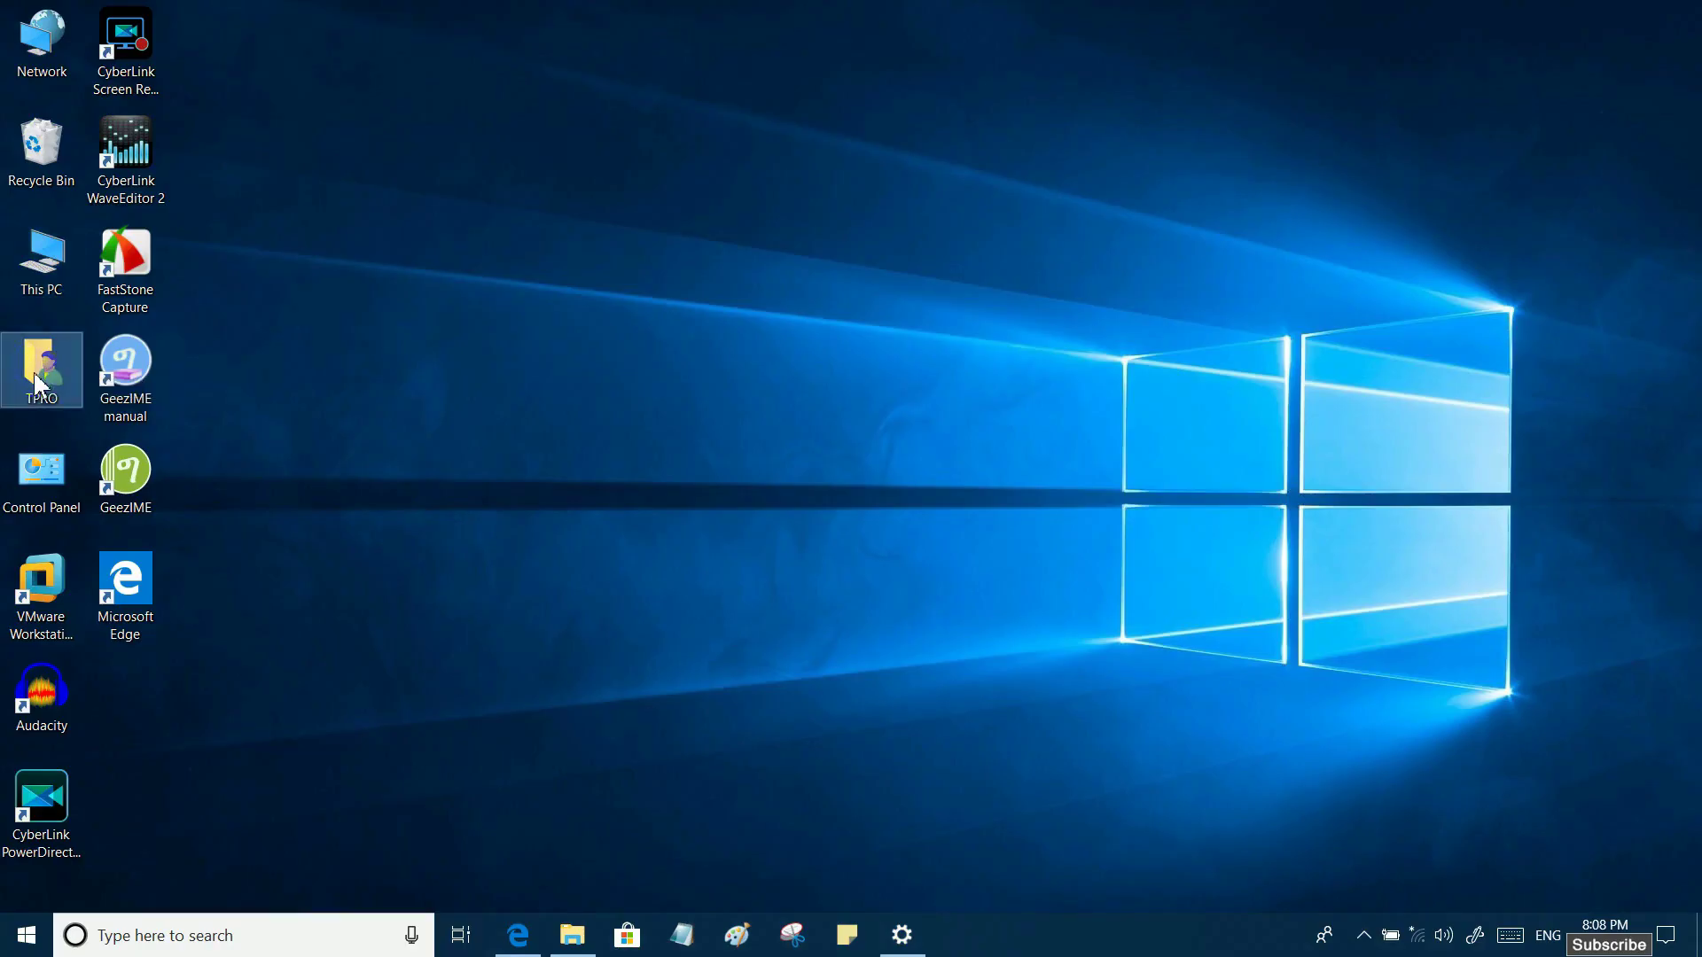
click(53, 505)
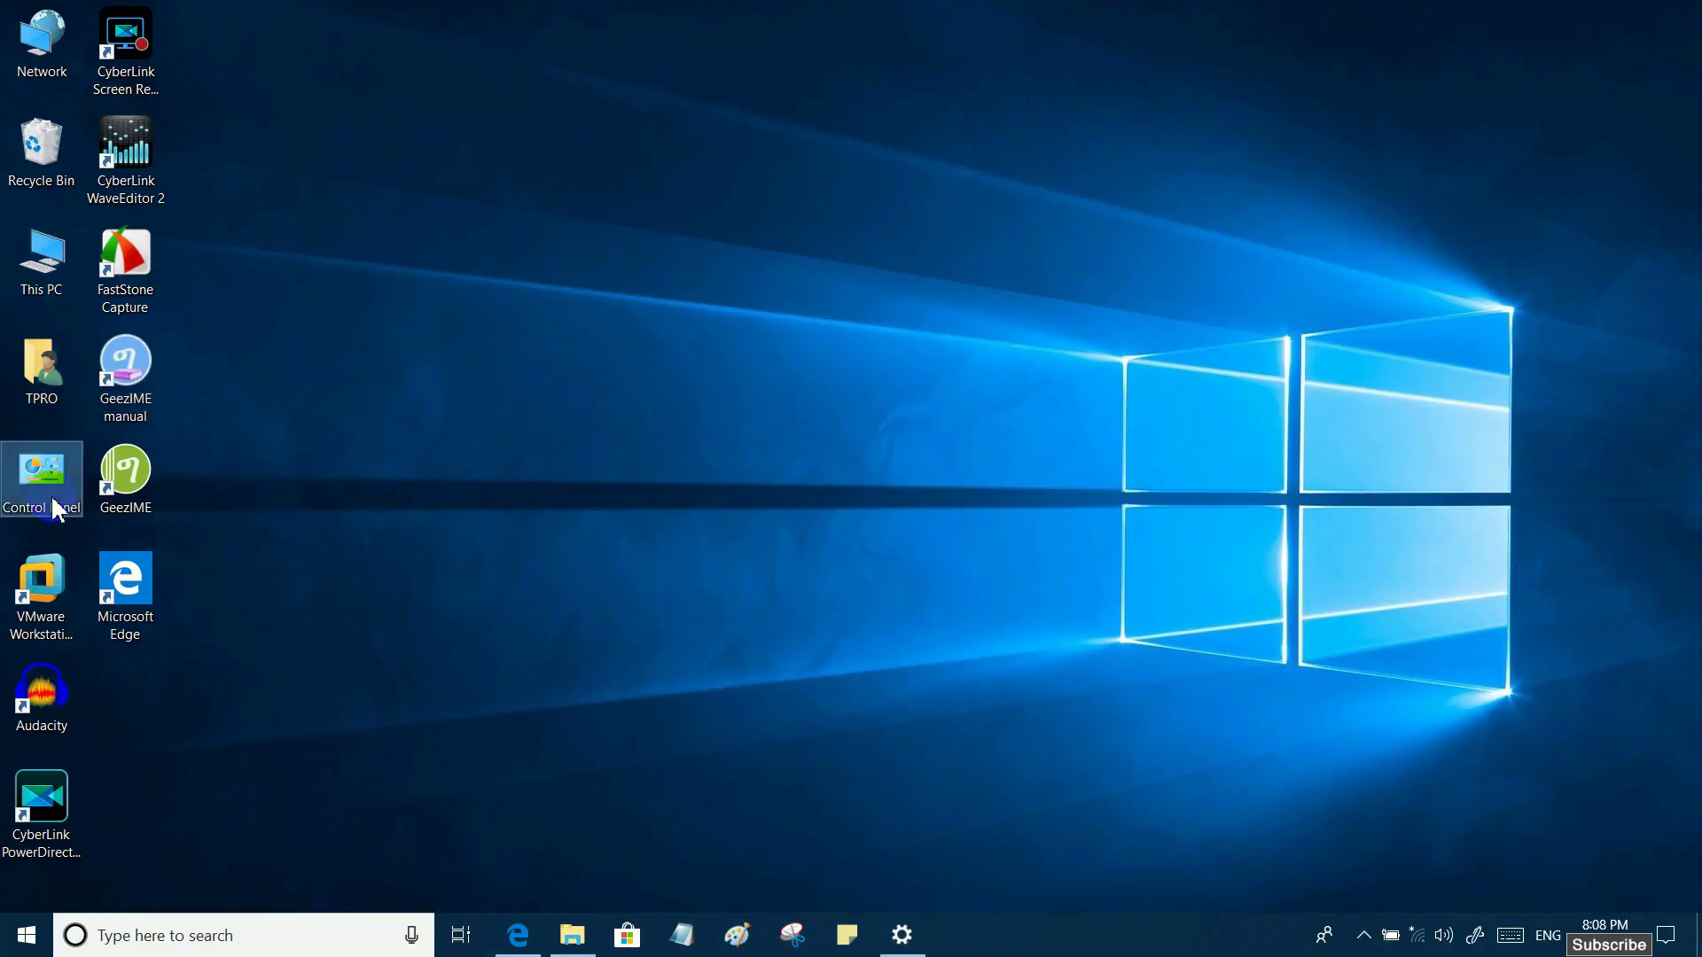
Step: Open This PC from its desktop icon, view its folders and drives, and close the window
click(72, 278)
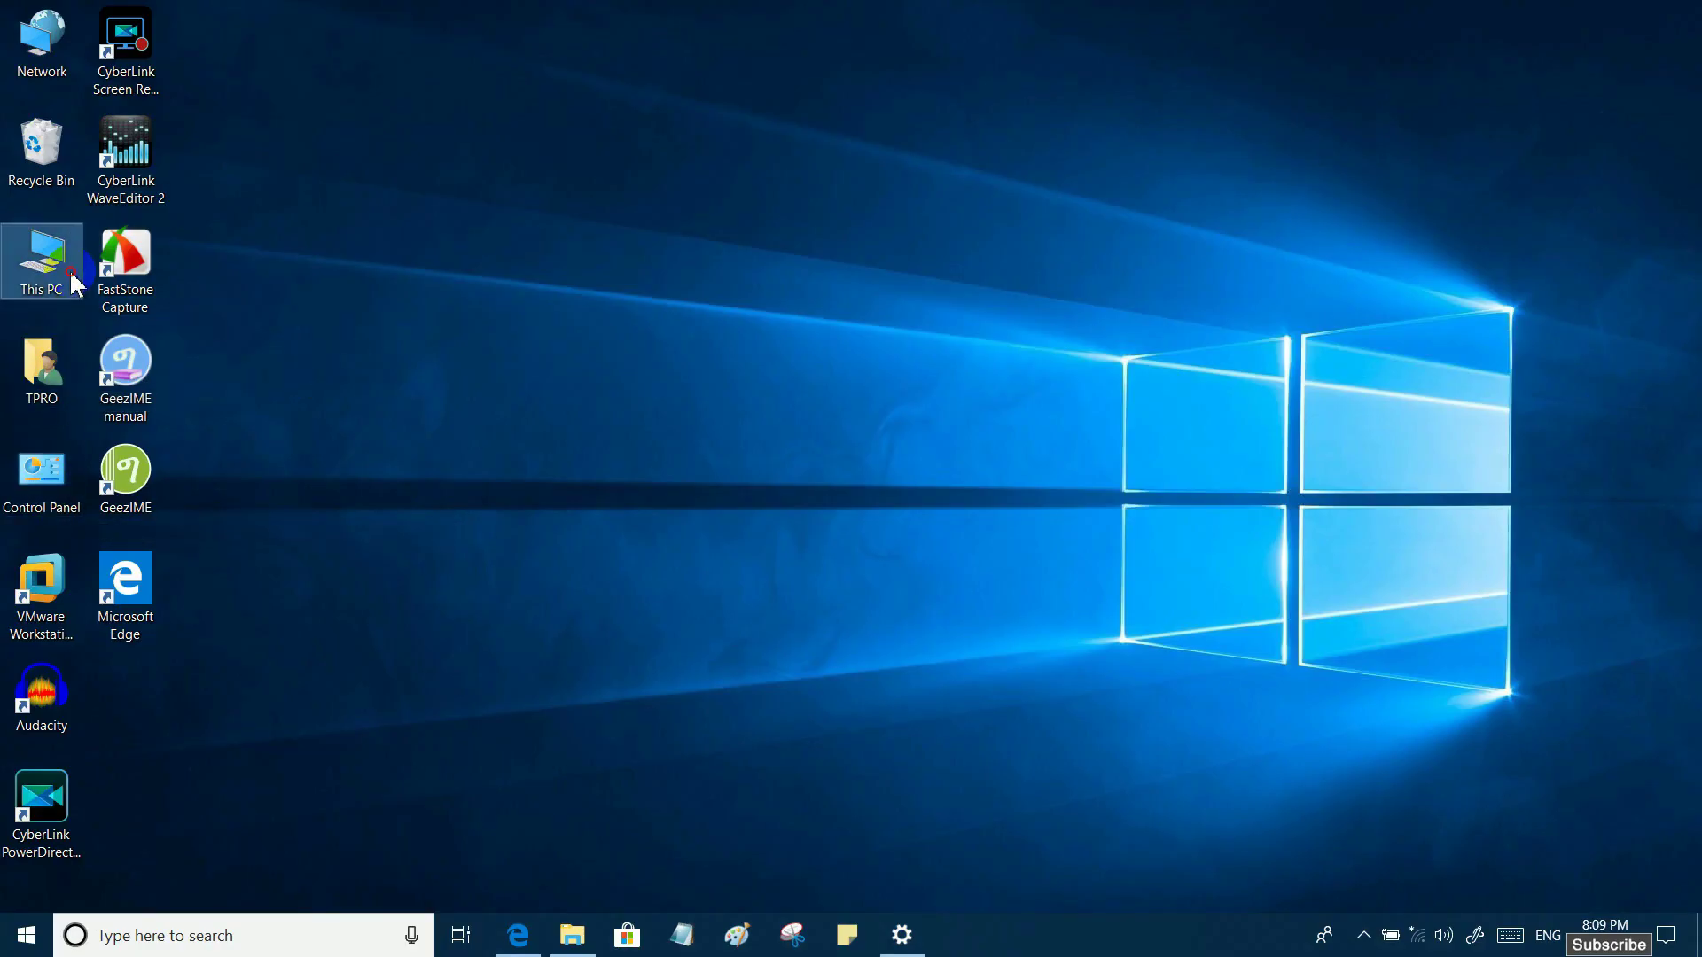
double_click(71, 279)
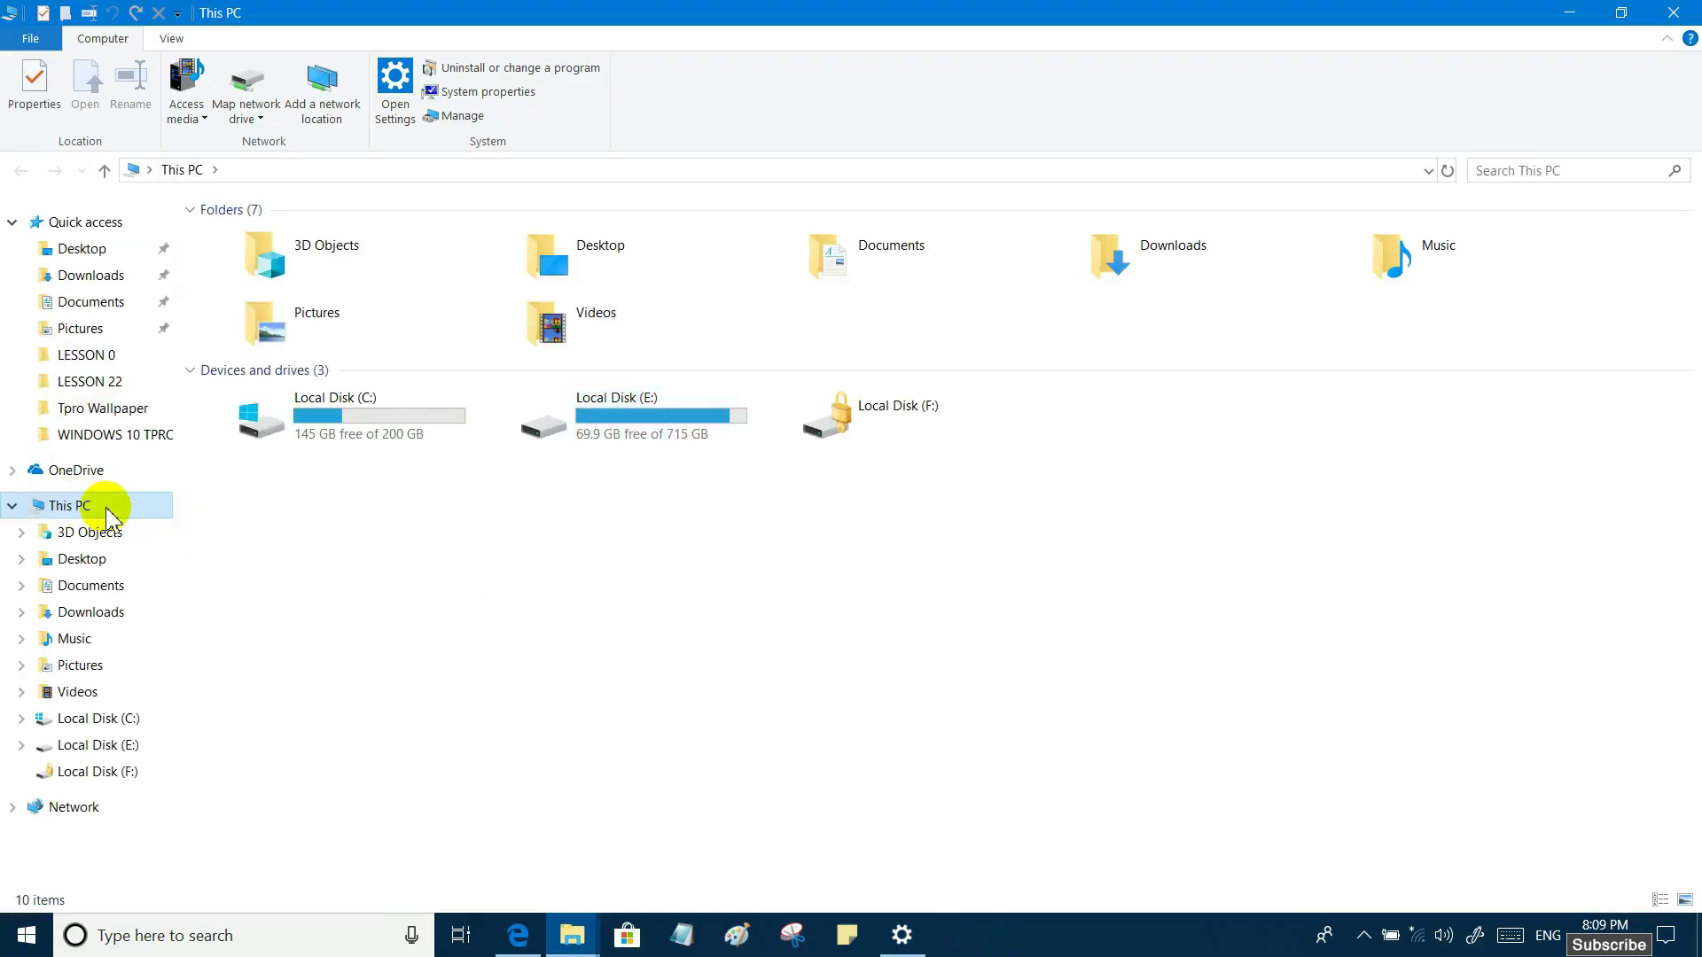
click(1693, 12)
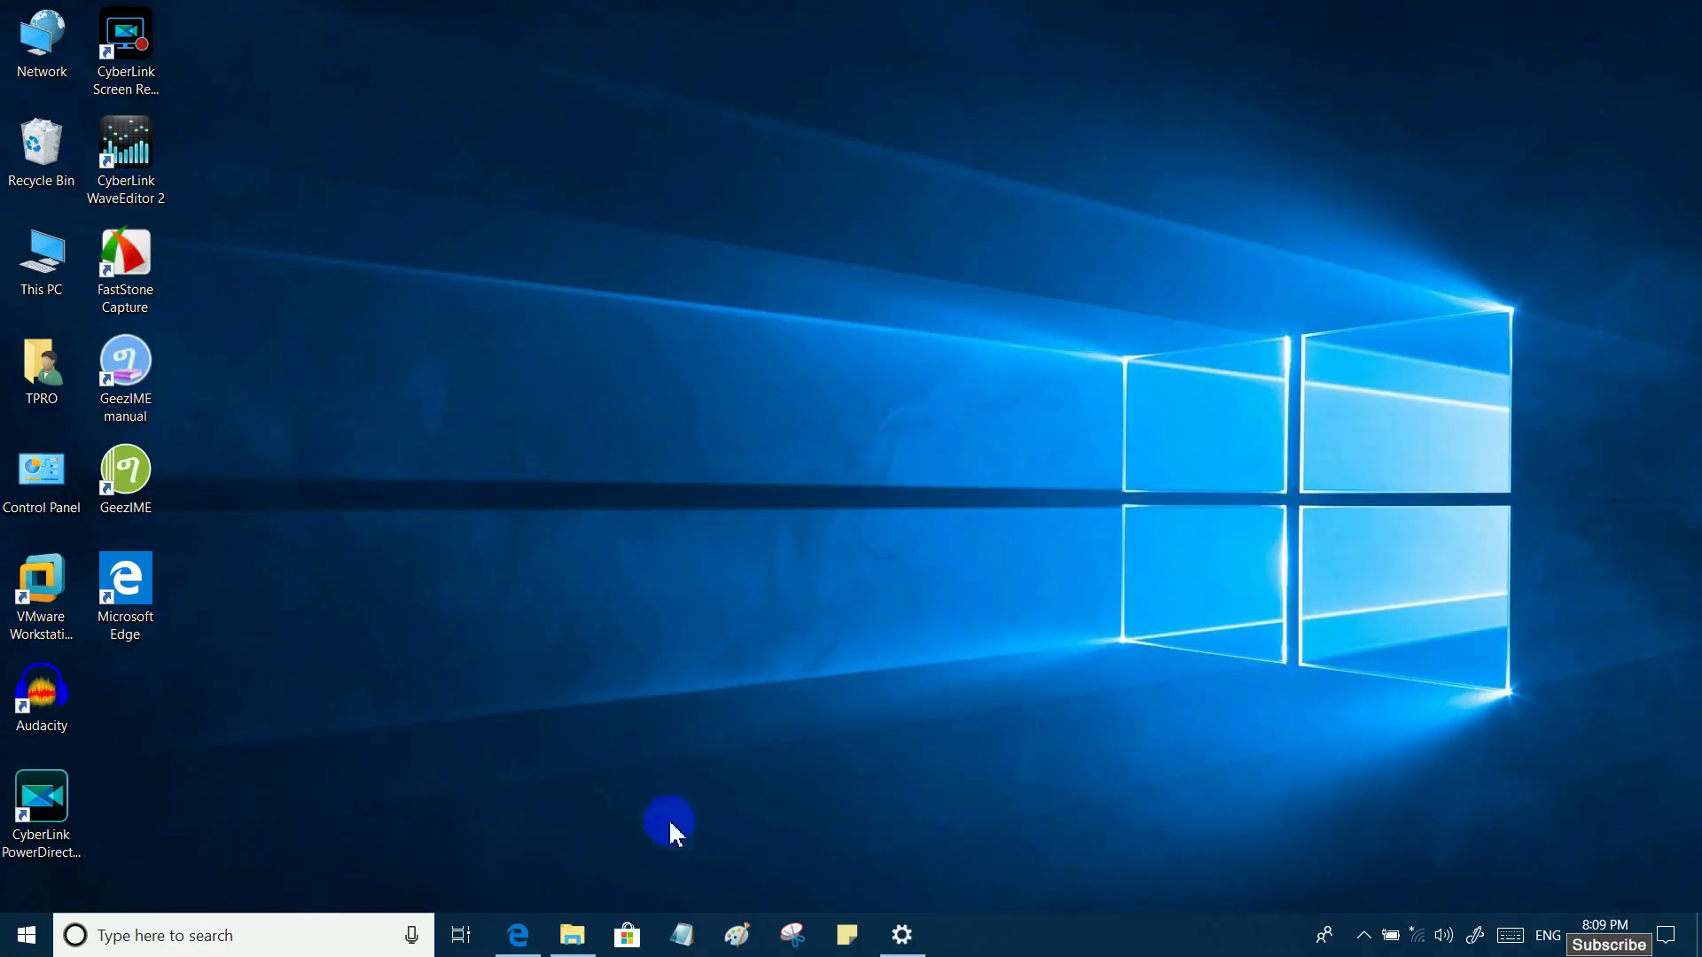
Step: View This PC through File Explorer, return to the desktop and compare it with the This PC desktop icon
mouse_move(573, 938)
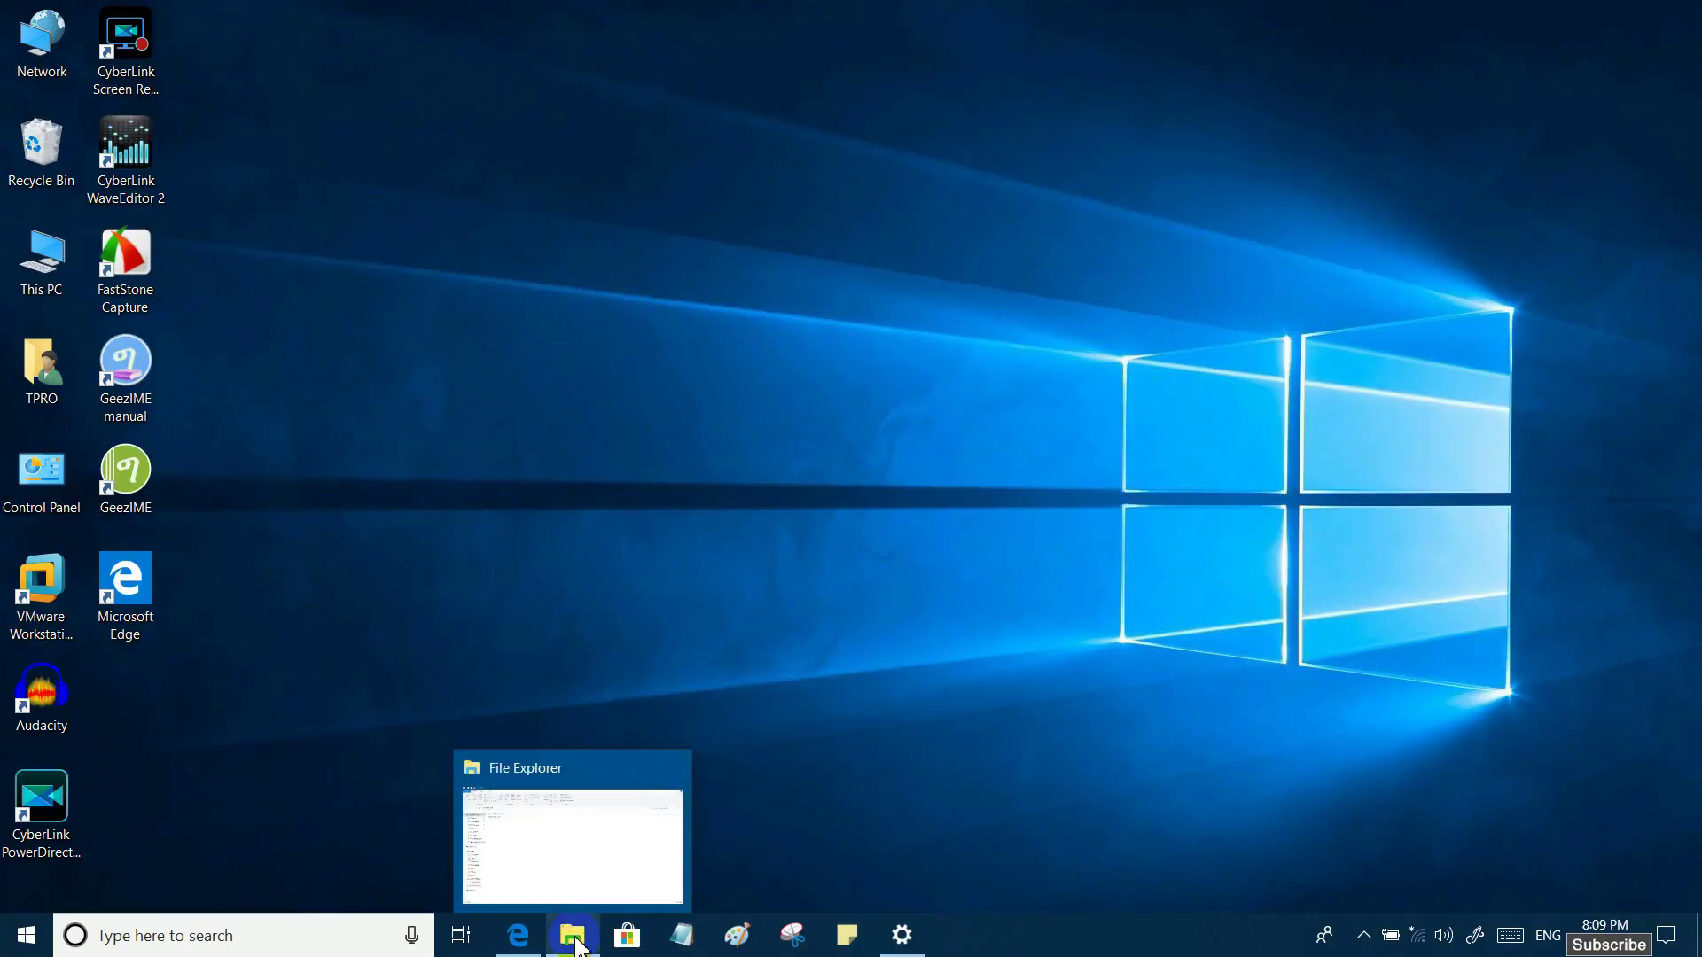
click(571, 889)
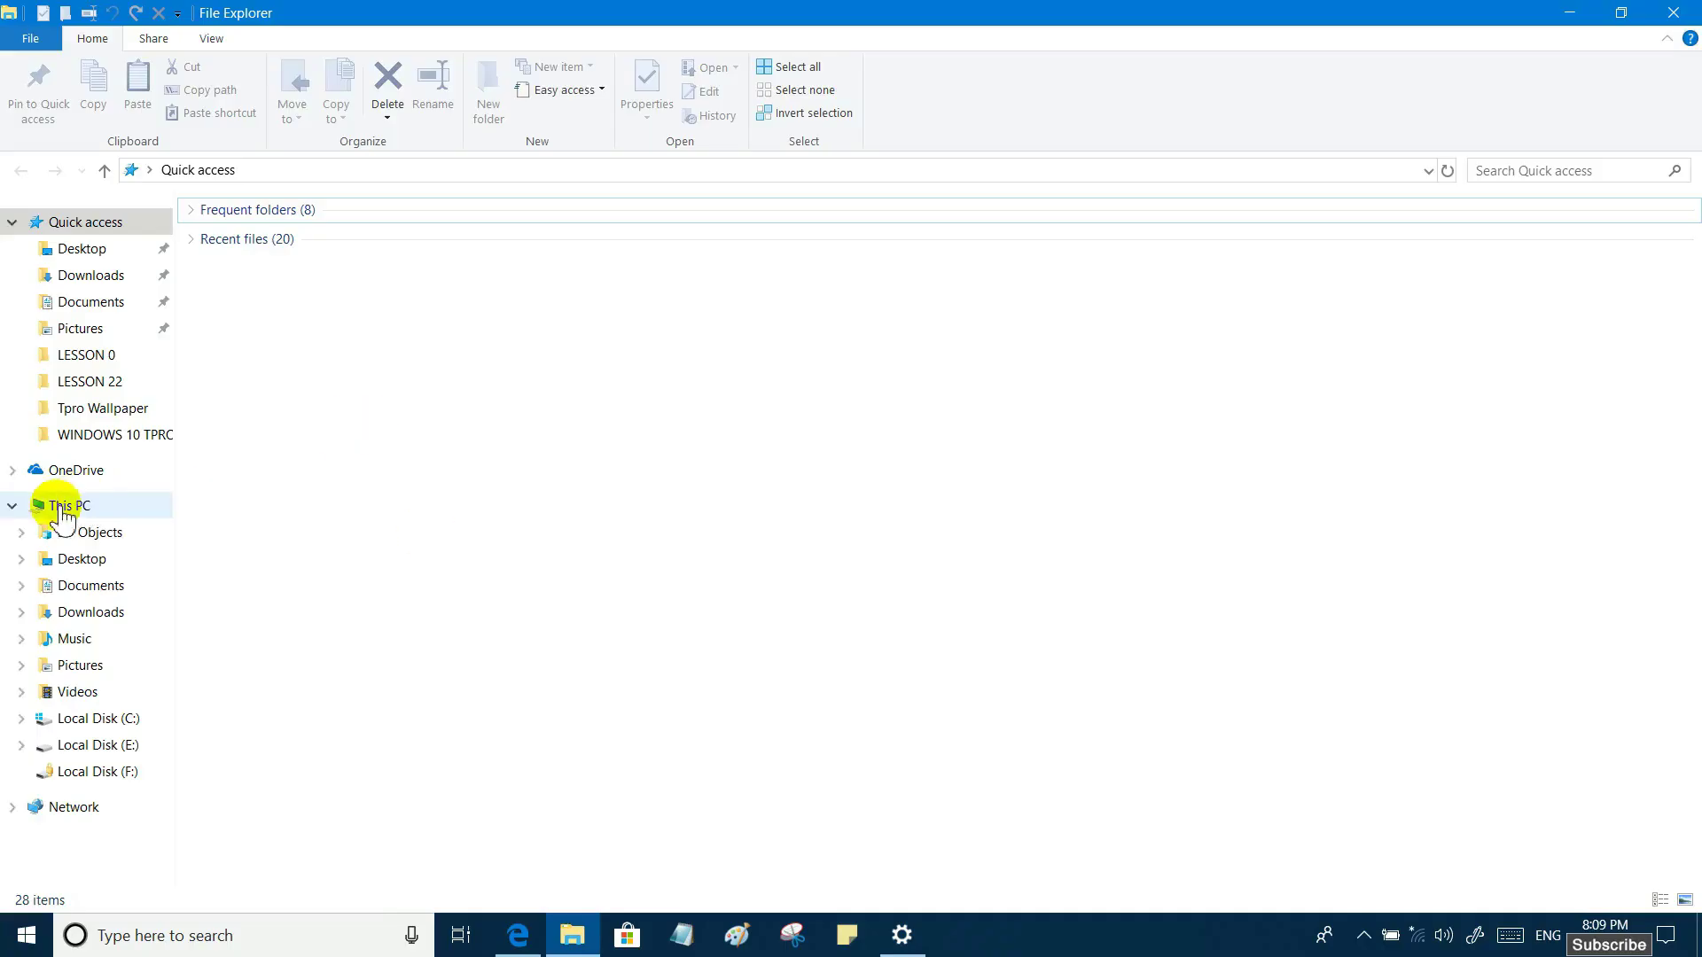
click(62, 510)
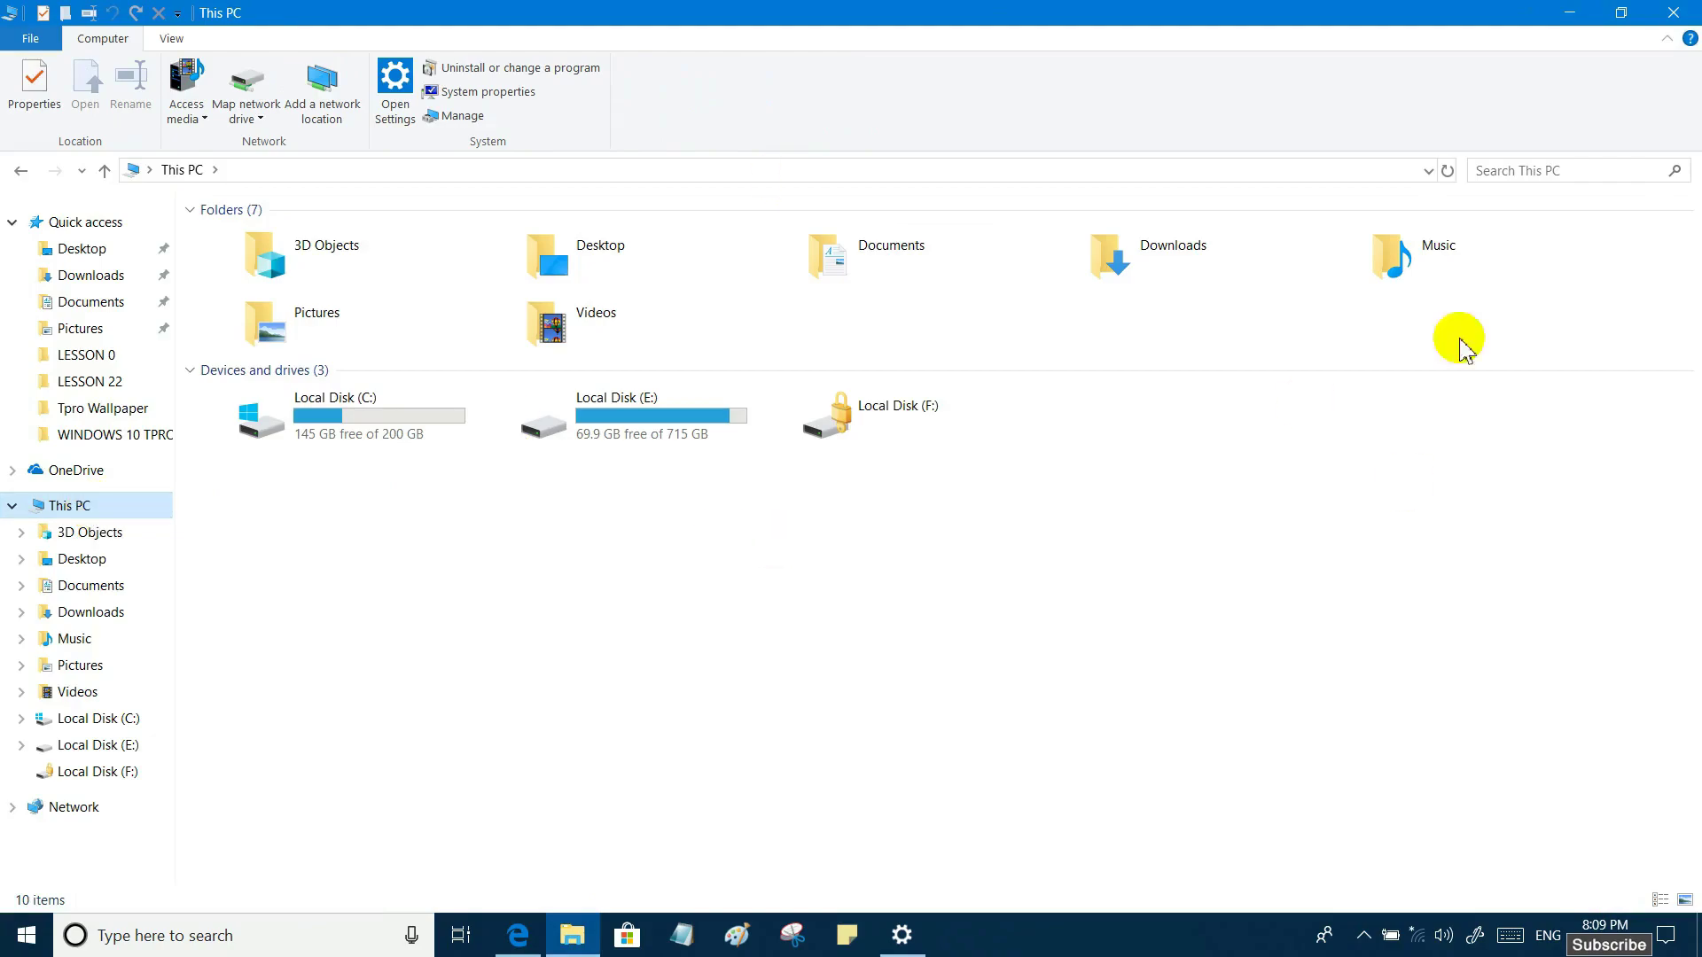
click(1674, 12)
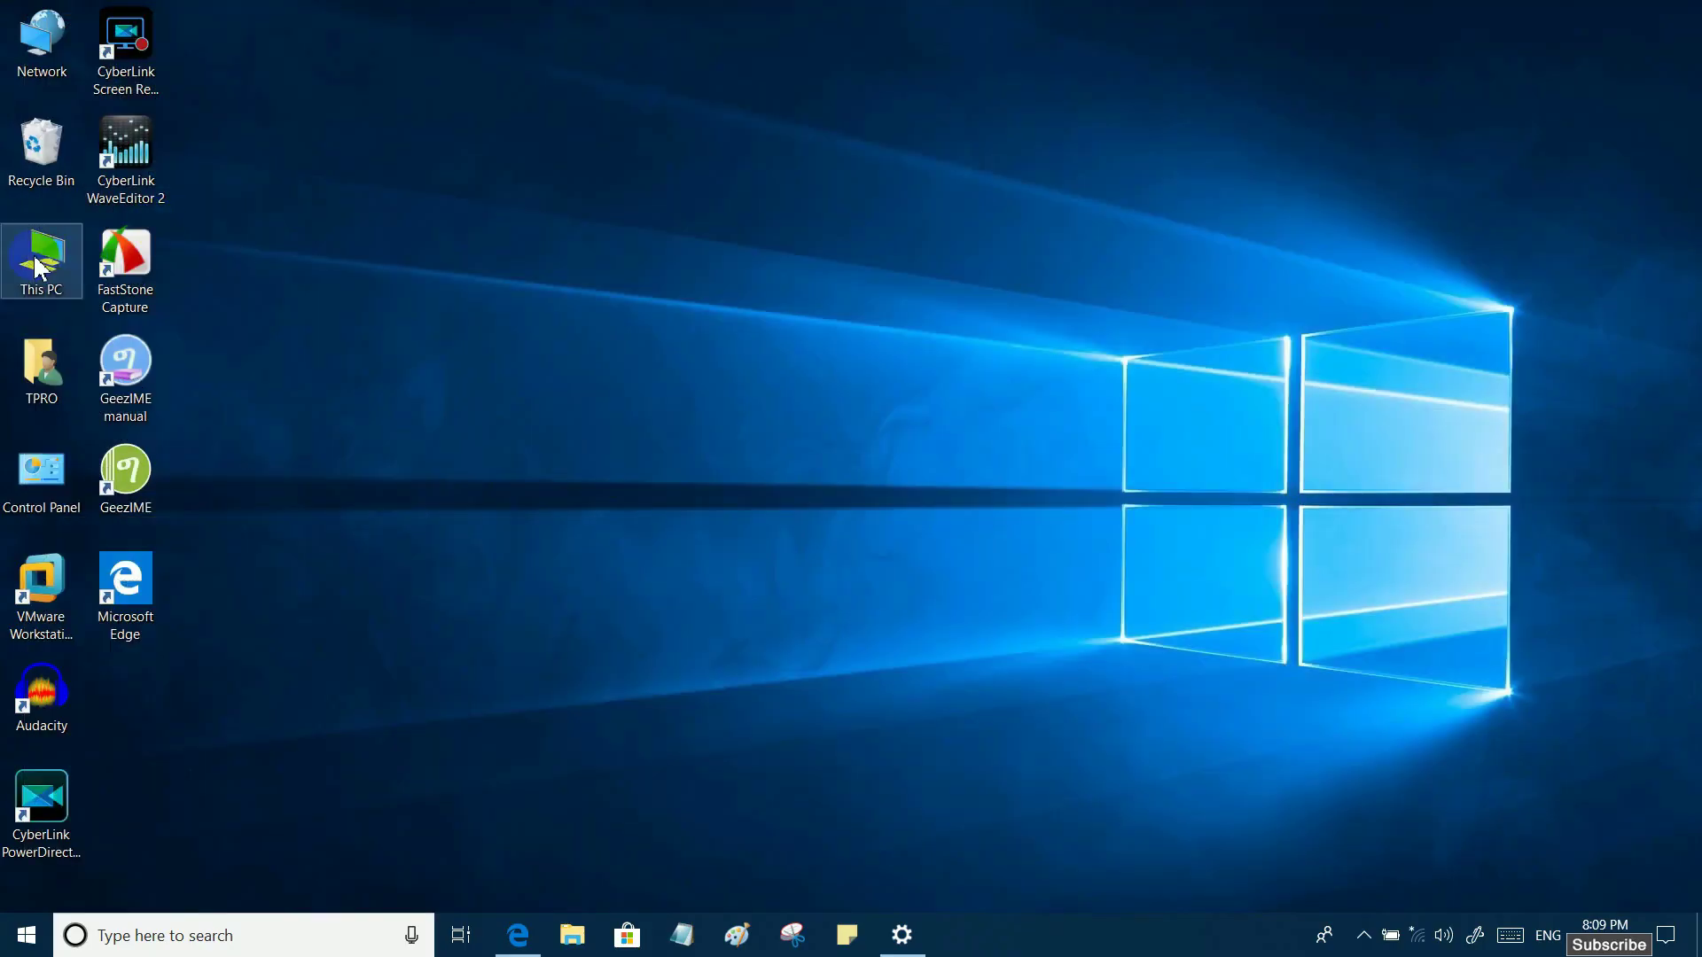
double_click(38, 266)
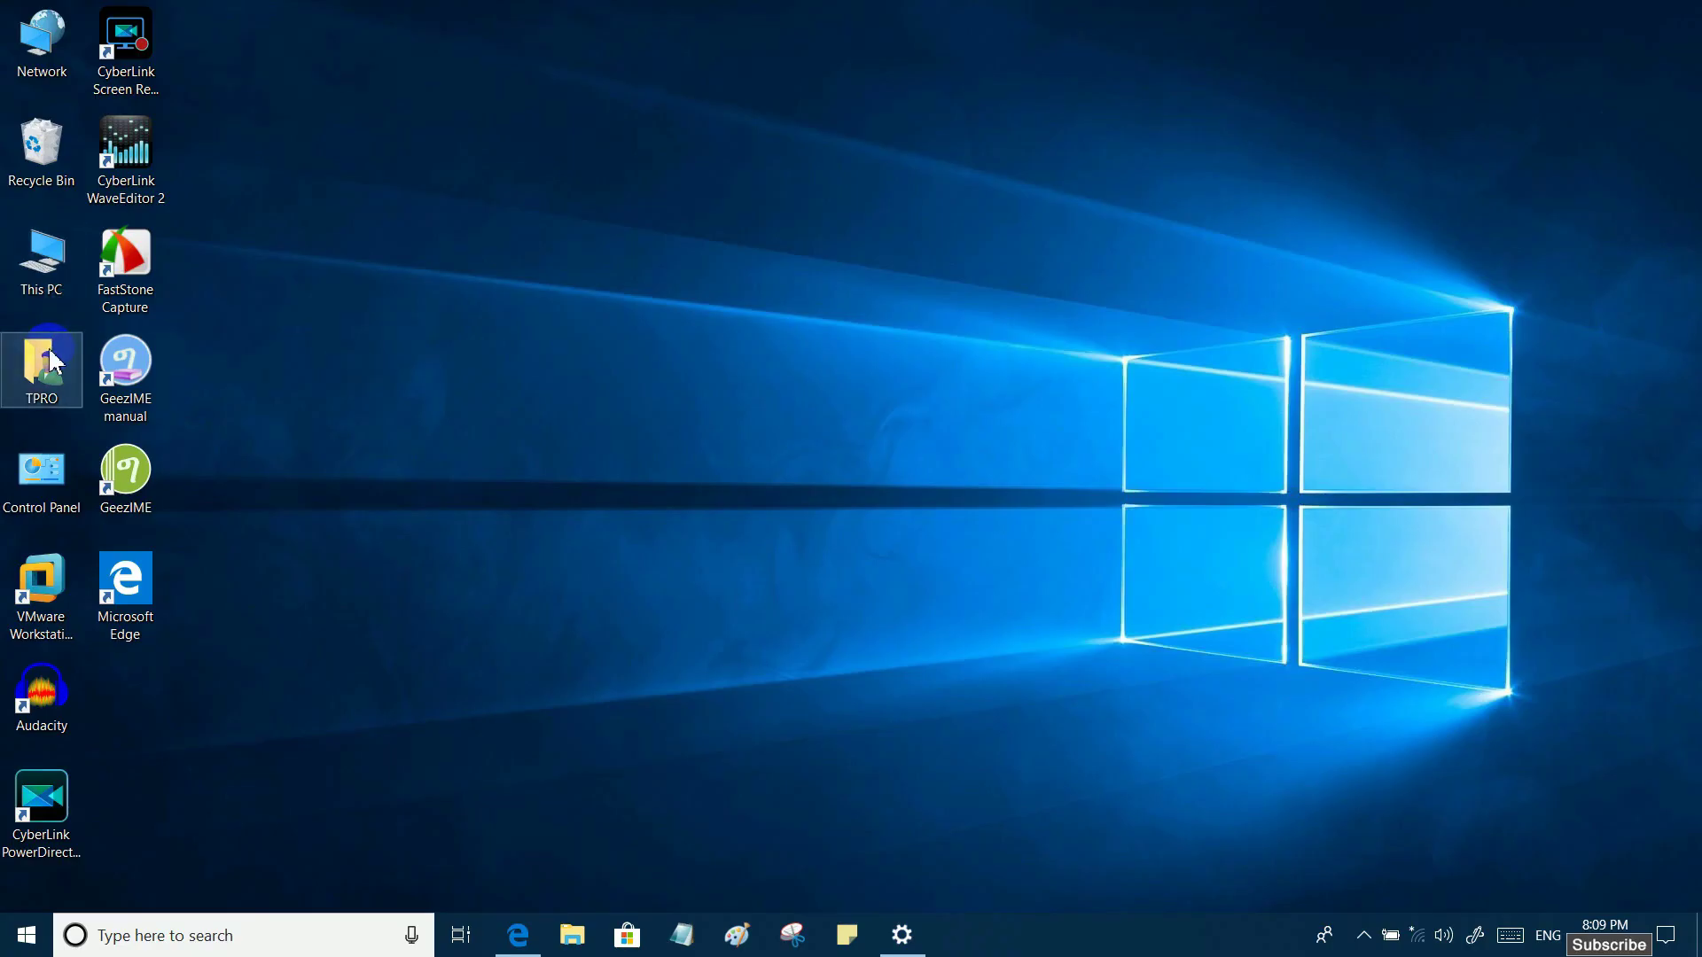
Step: Open the user's folder from the desktop, look inside its Music folder, go back and close the window
double_click(44, 377)
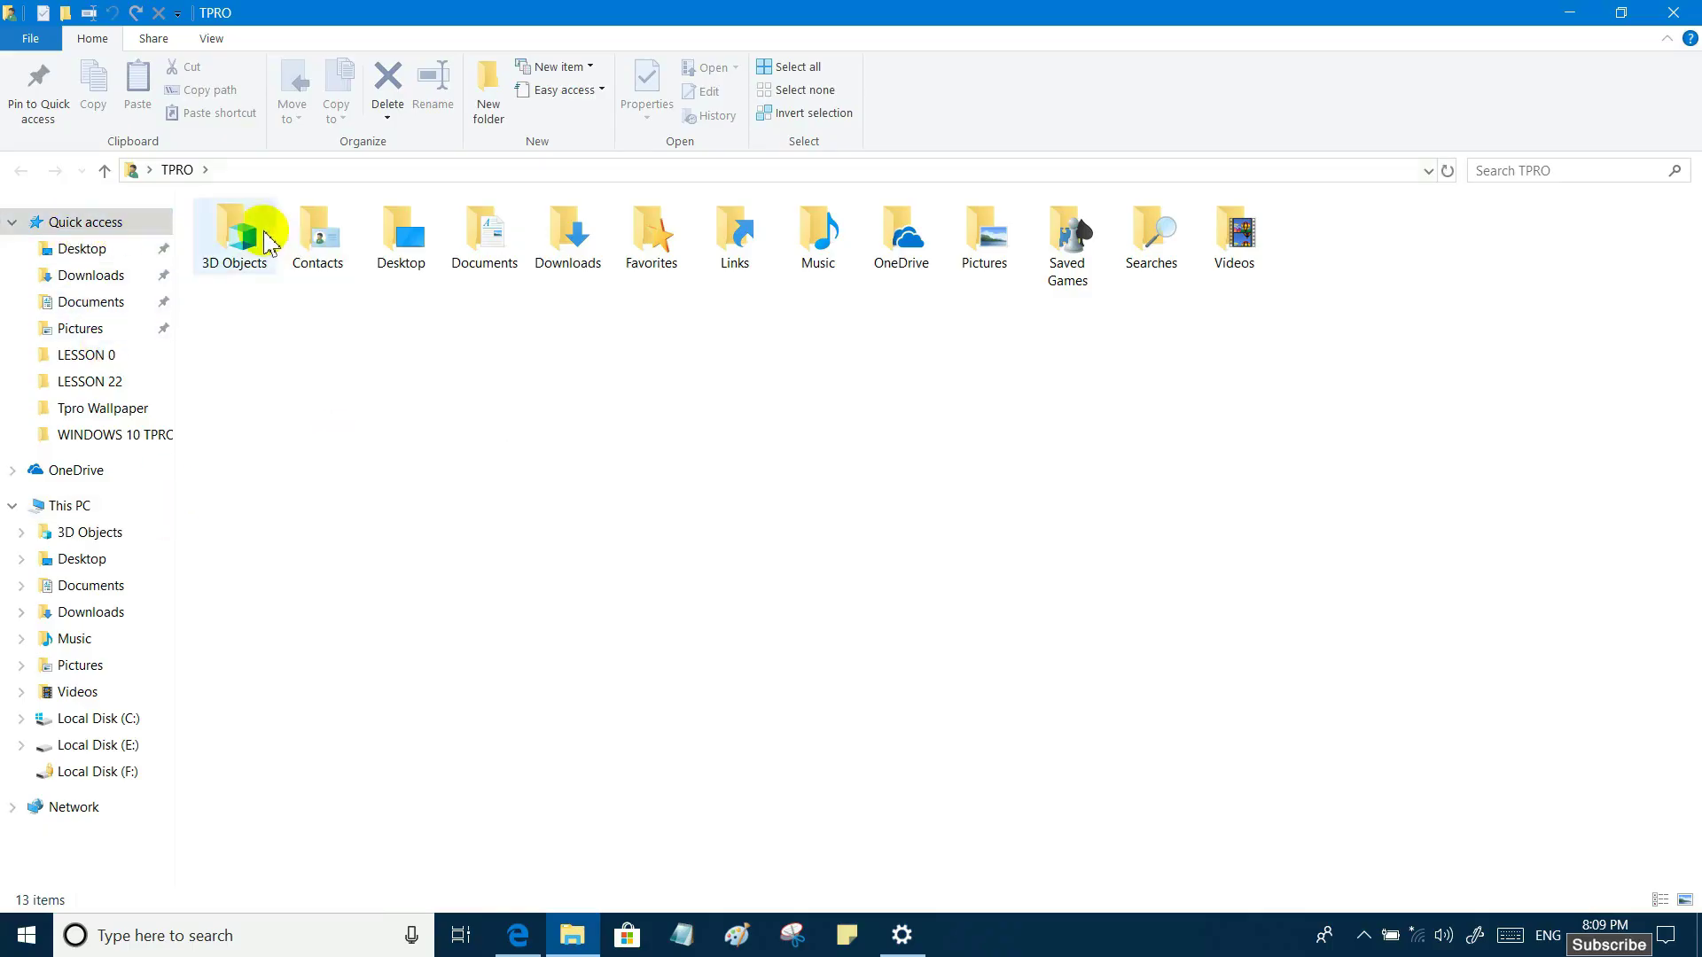
double_click(819, 242)
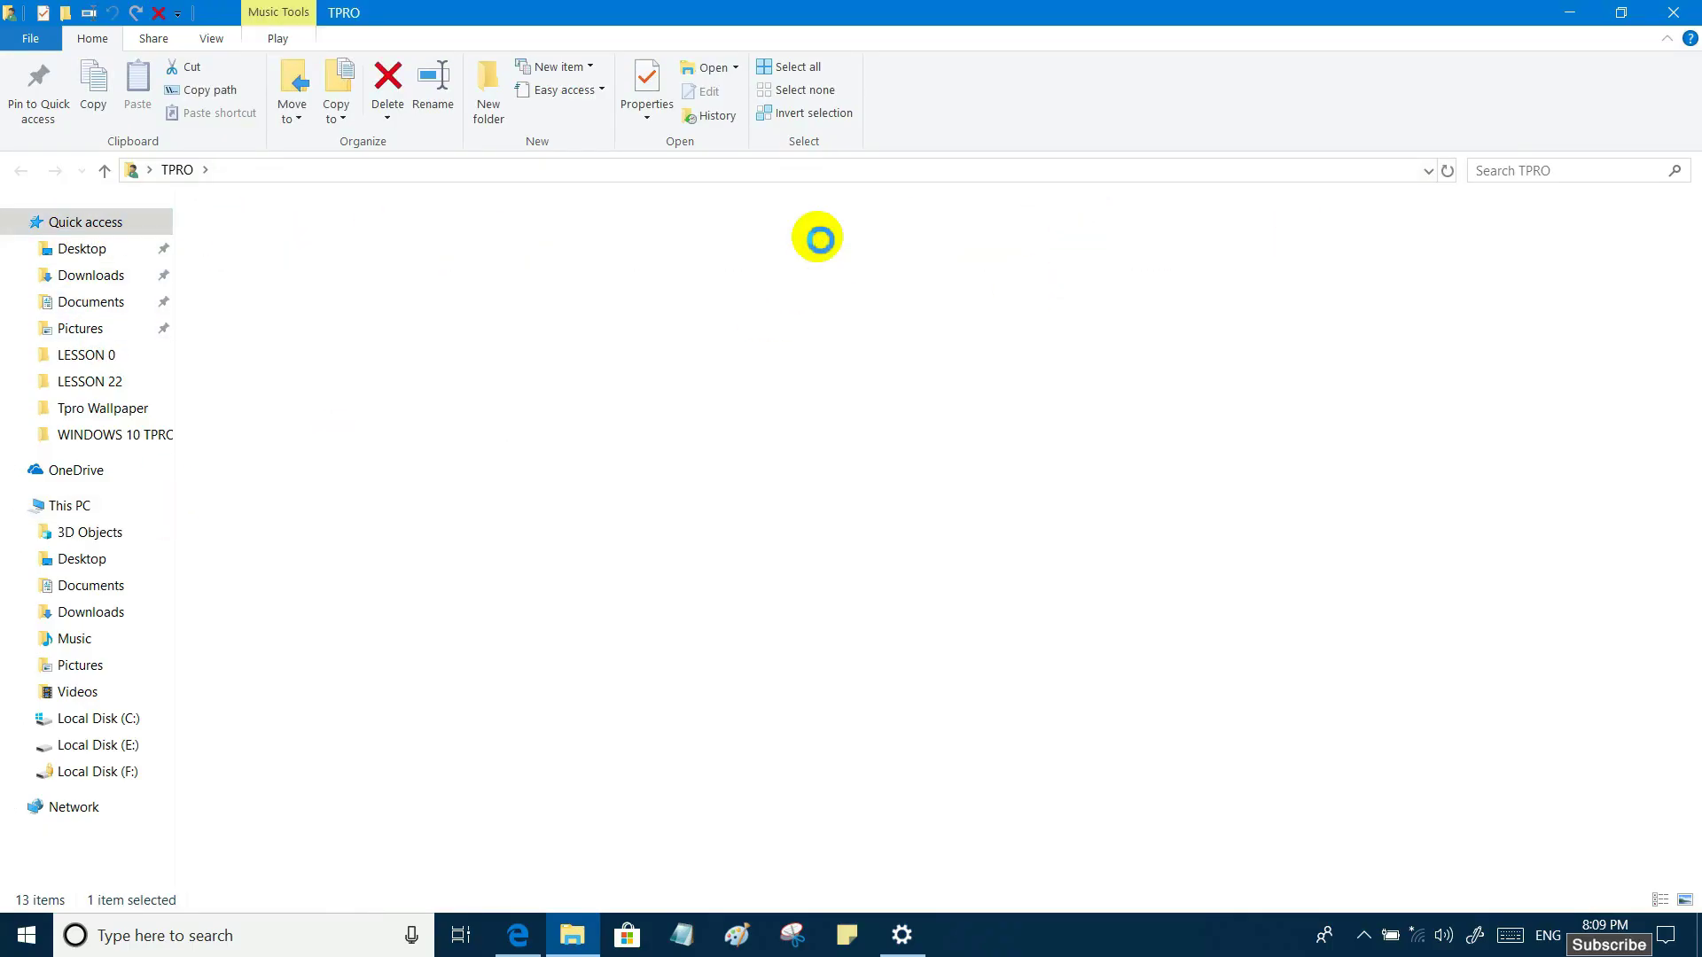
click(286, 366)
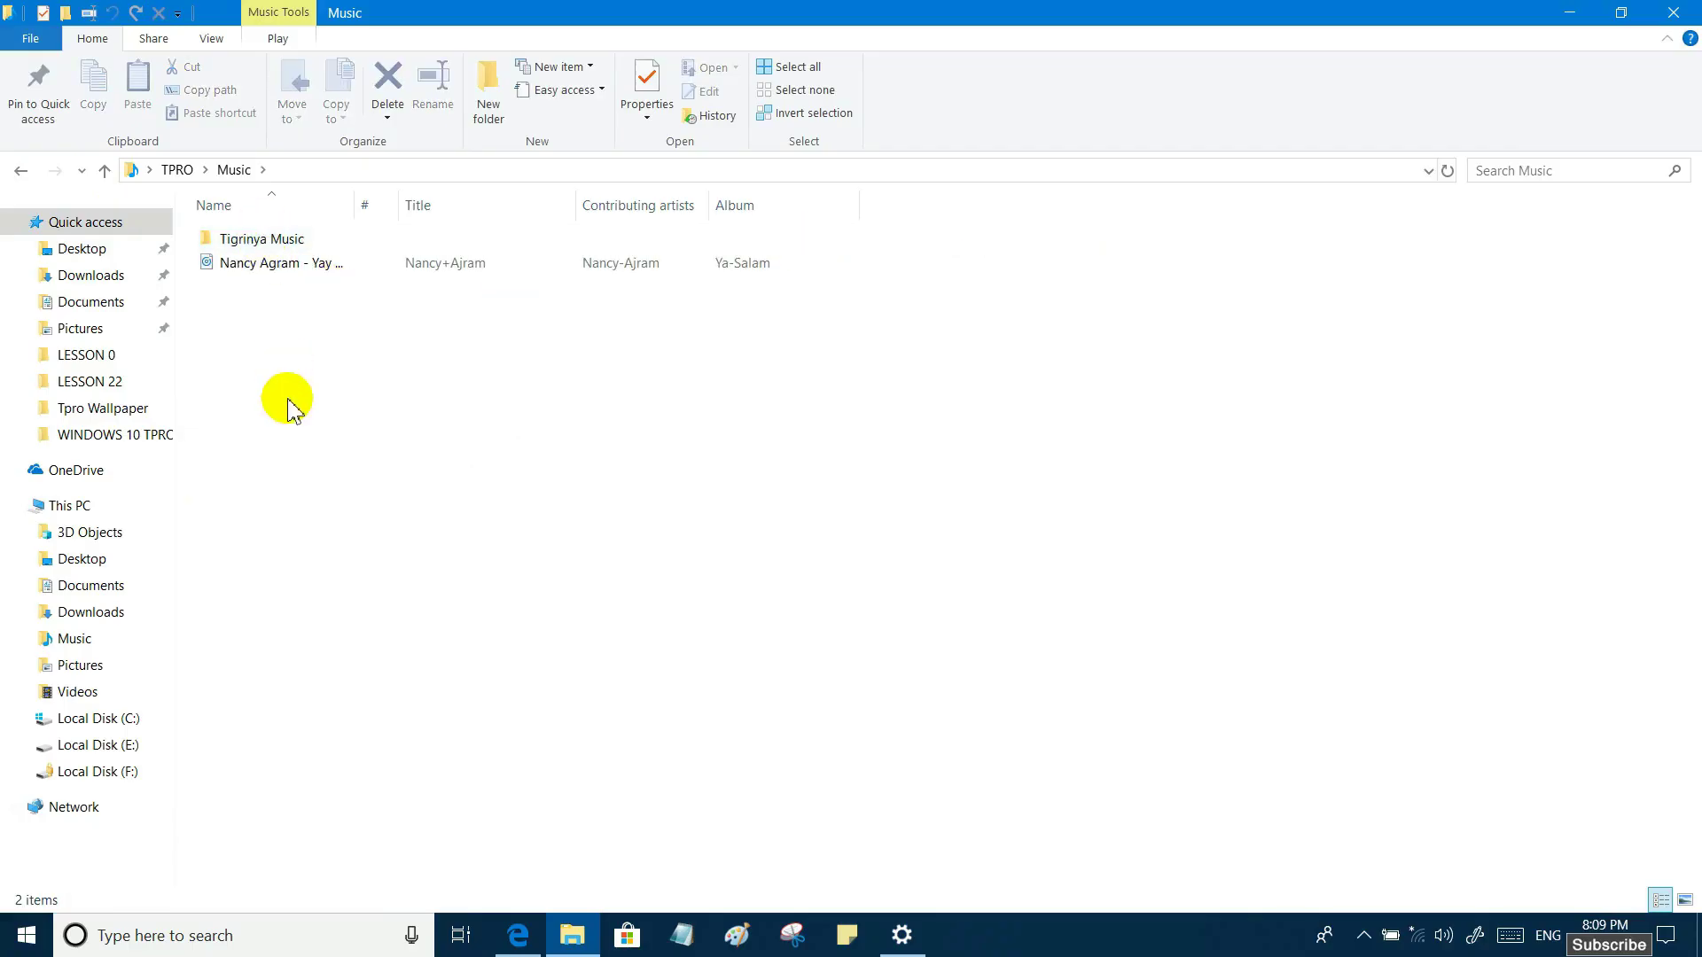
click(20, 168)
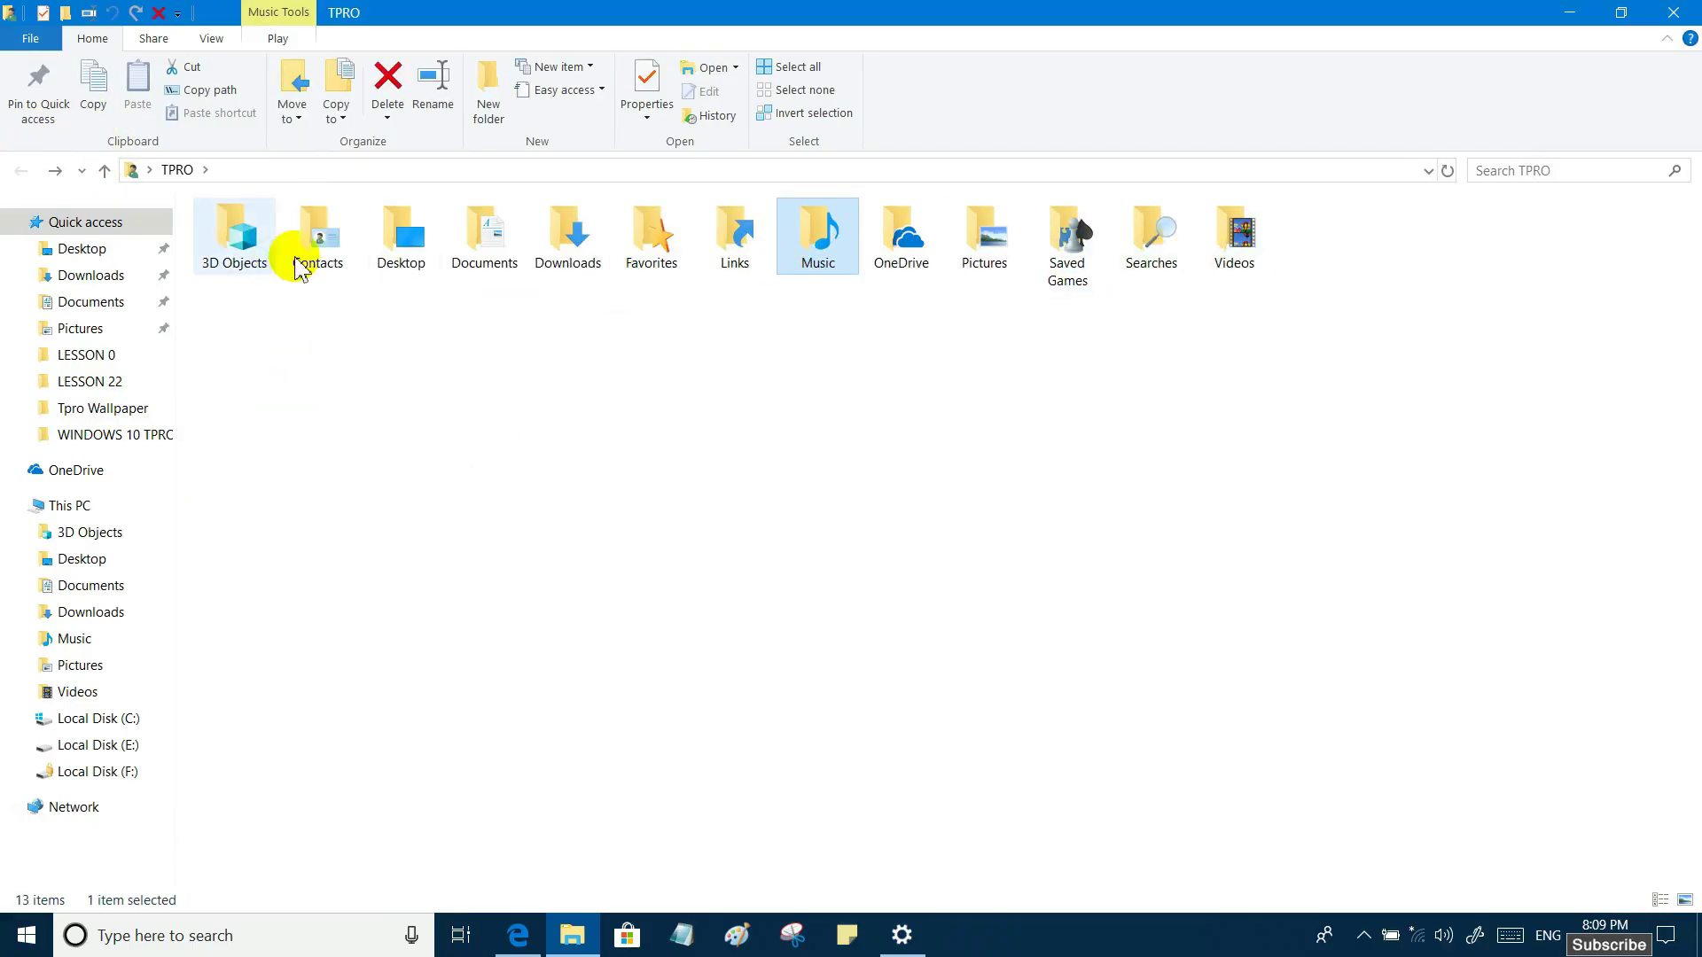
click(1024, 479)
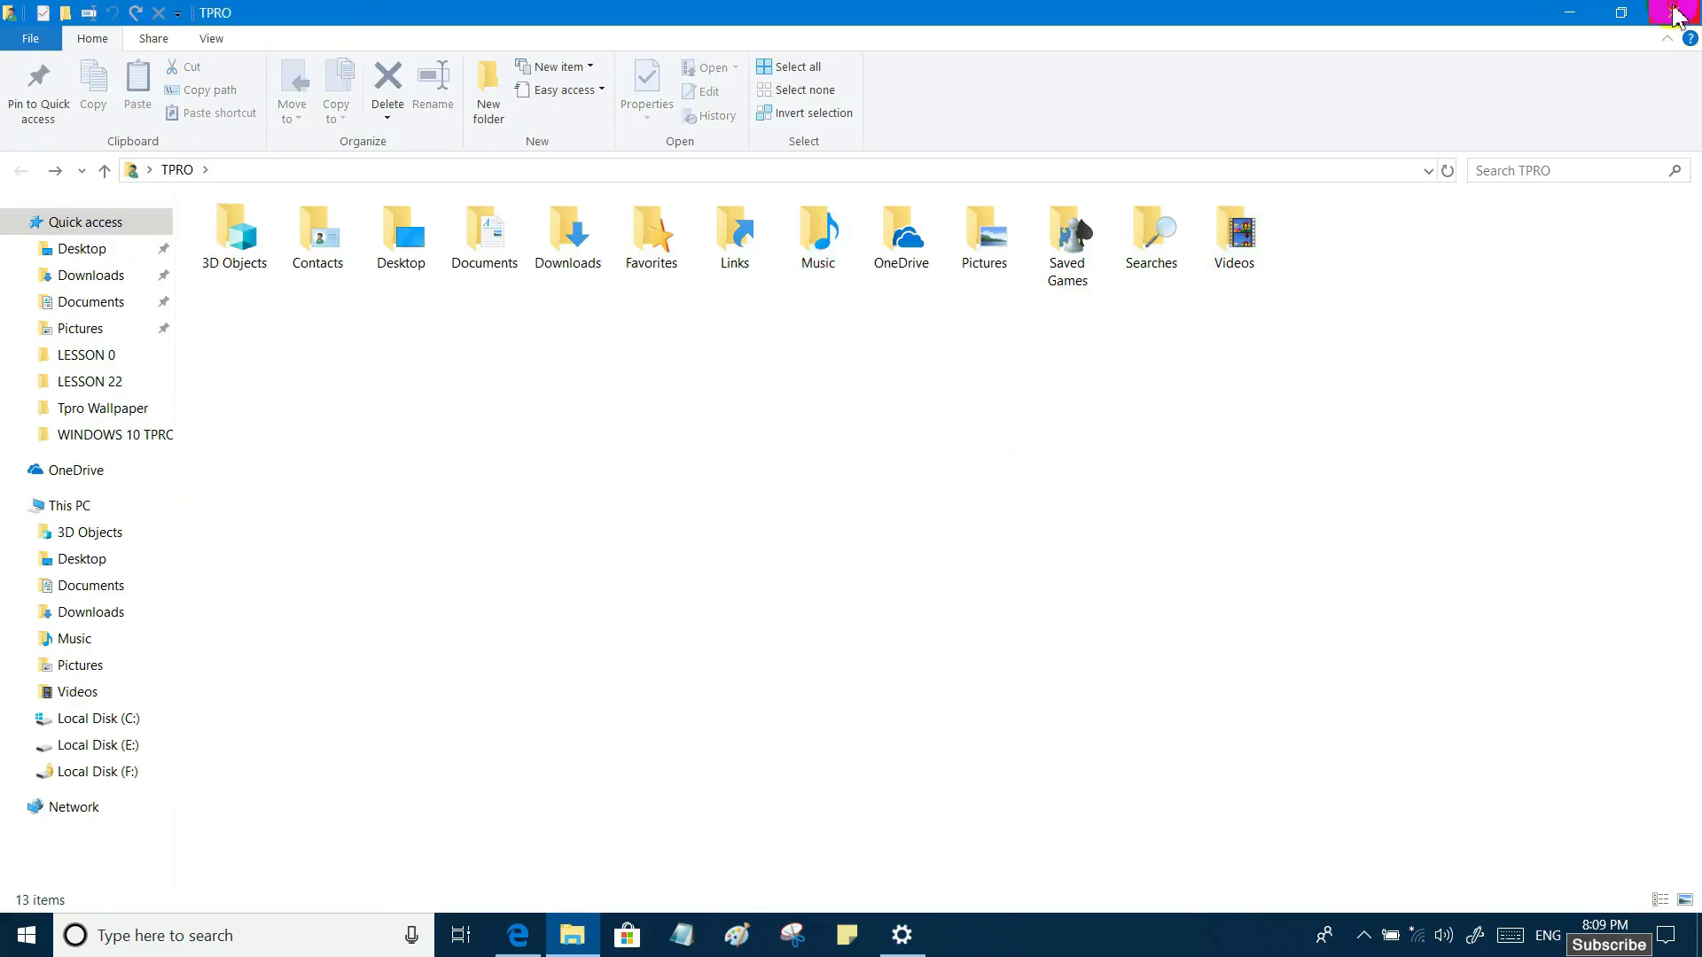
click(1675, 13)
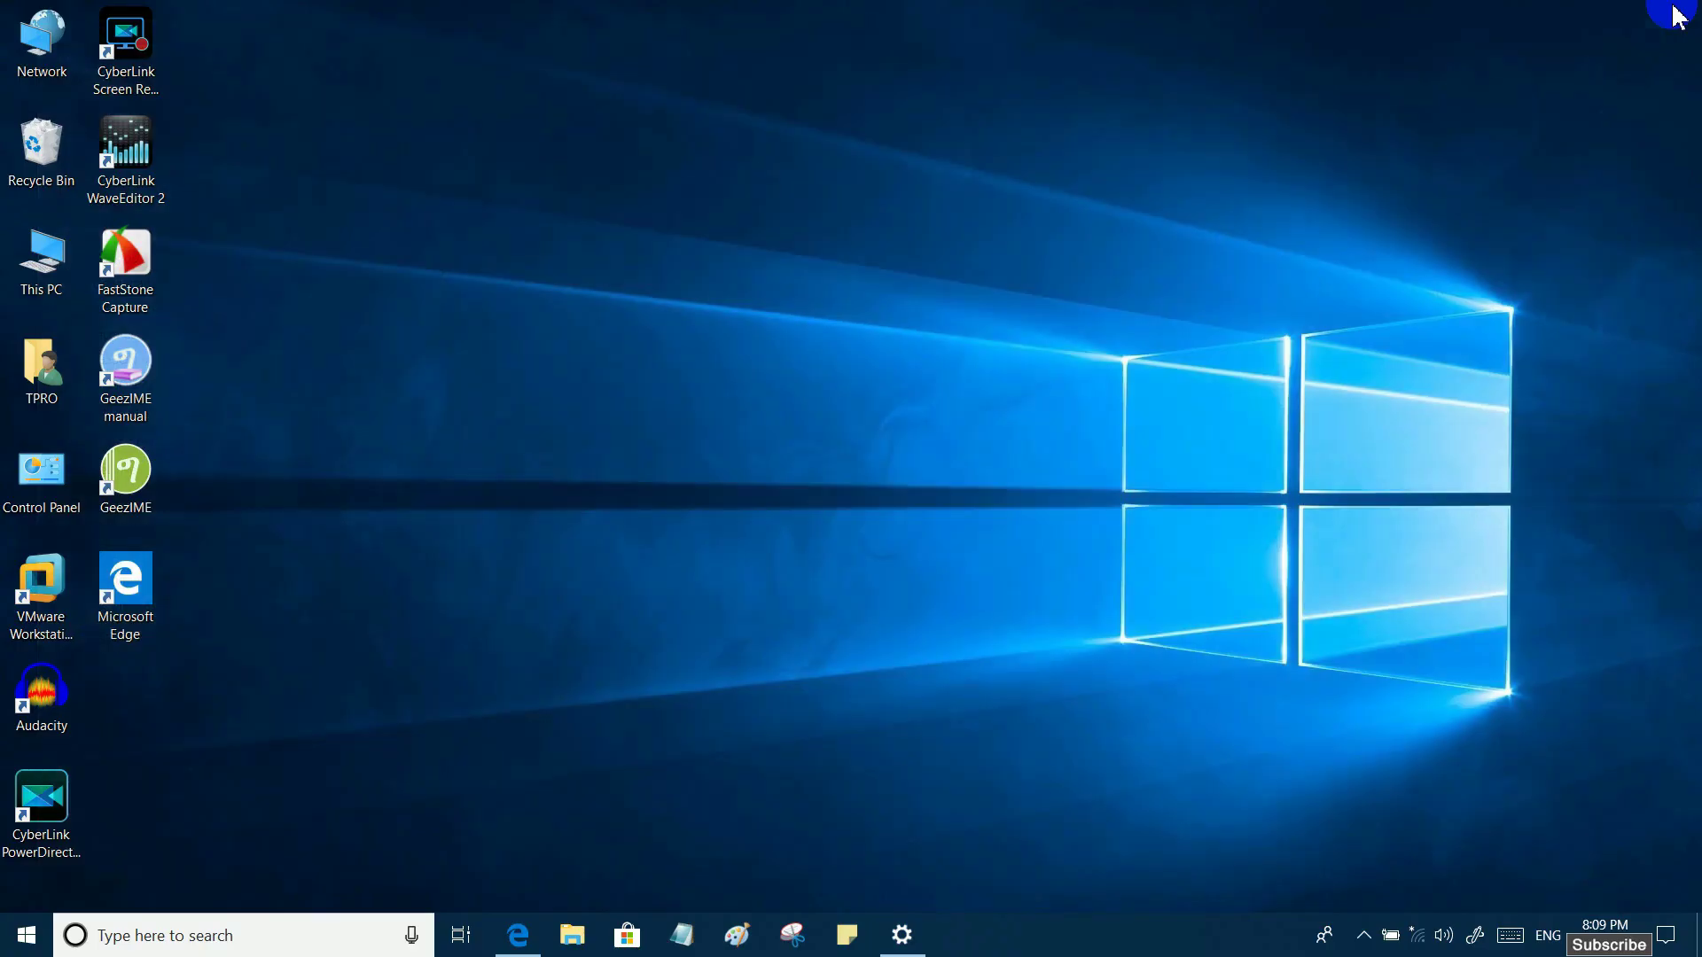
Step: Return to Settings, view the details of the Agency FB font in the Fonts settings and go back to the font list
click(904, 941)
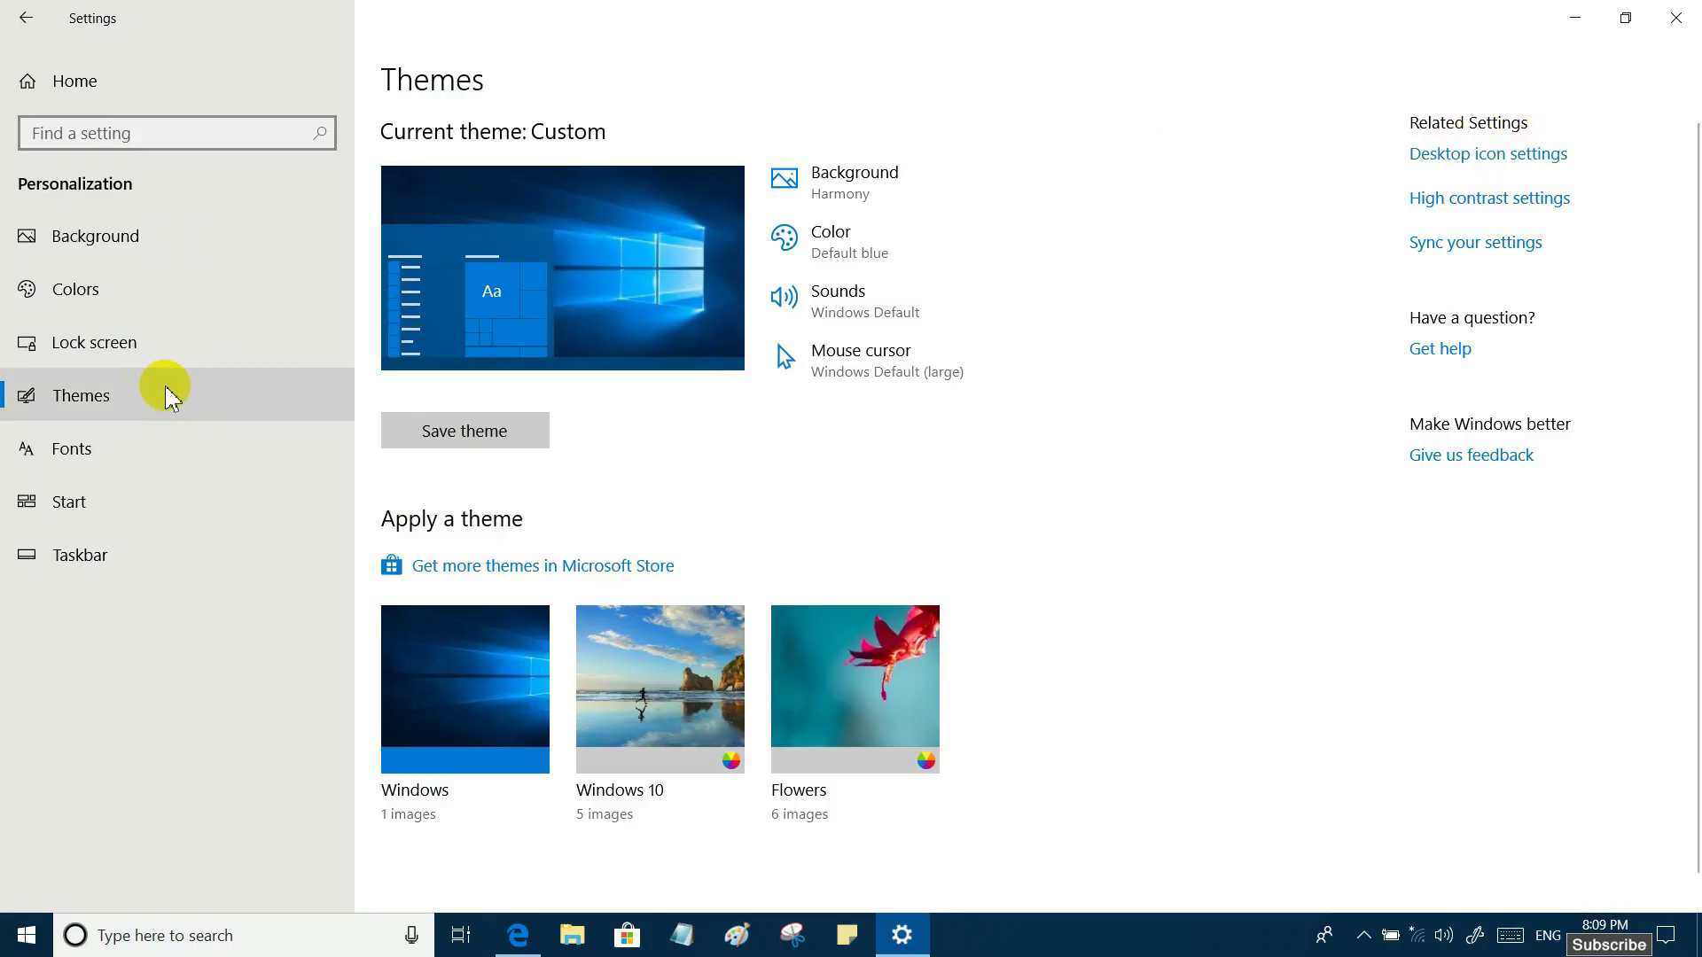
click(71, 453)
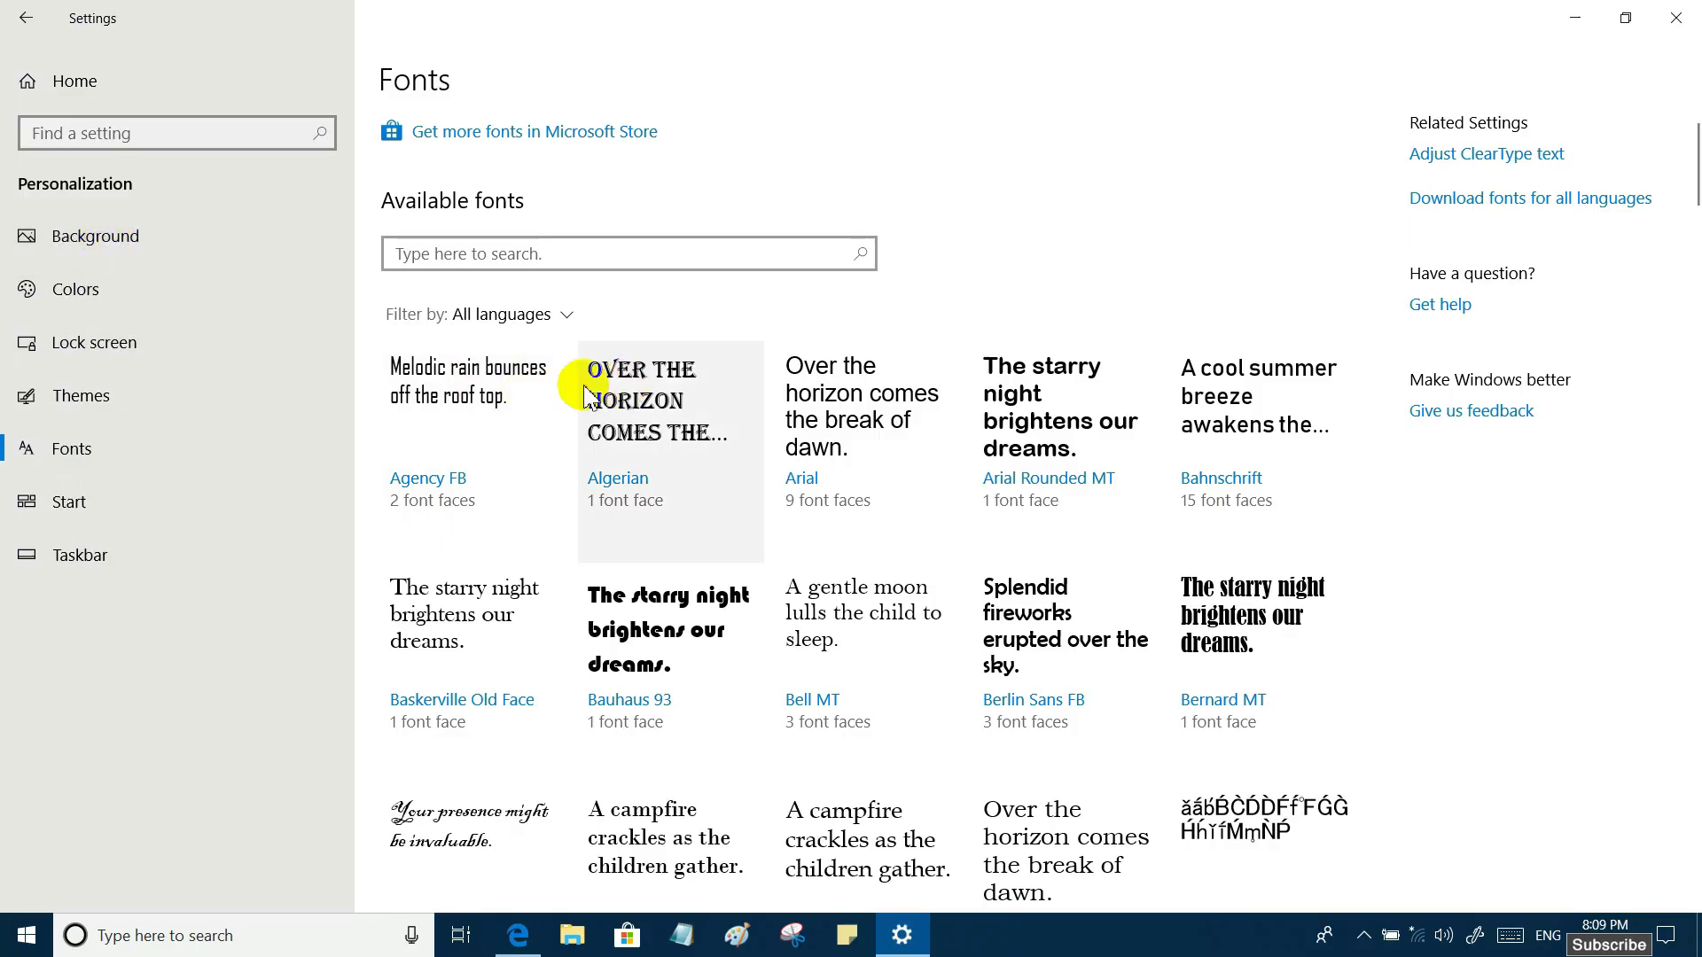
click(425, 393)
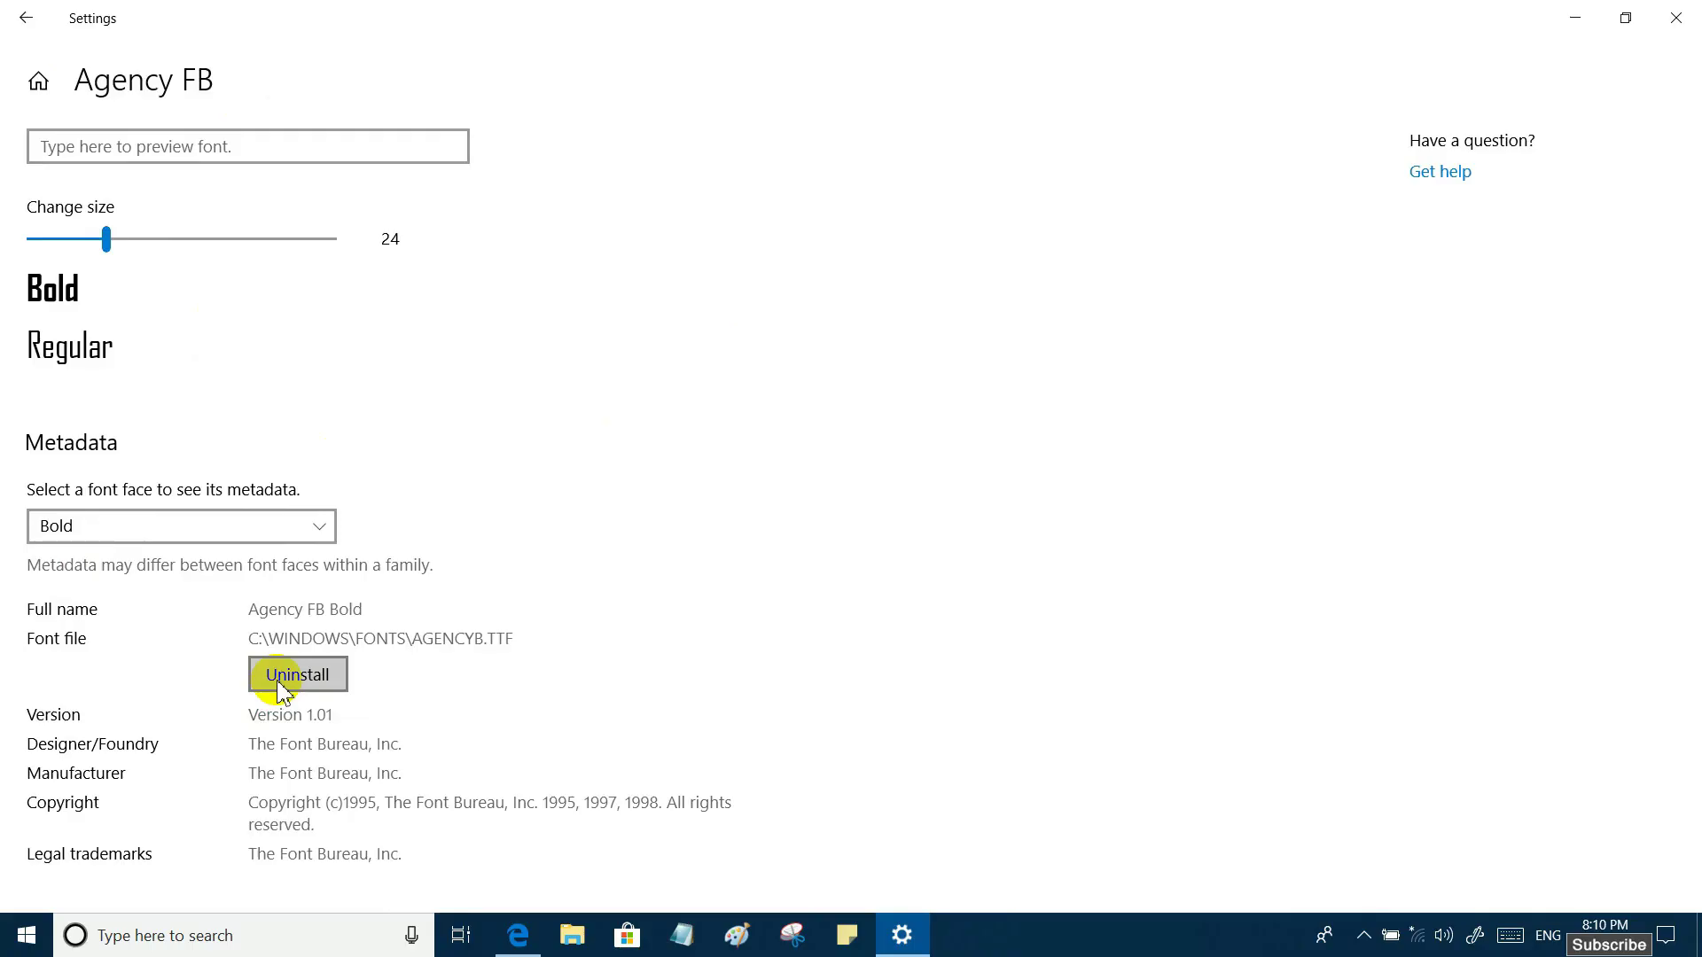
click(19, 18)
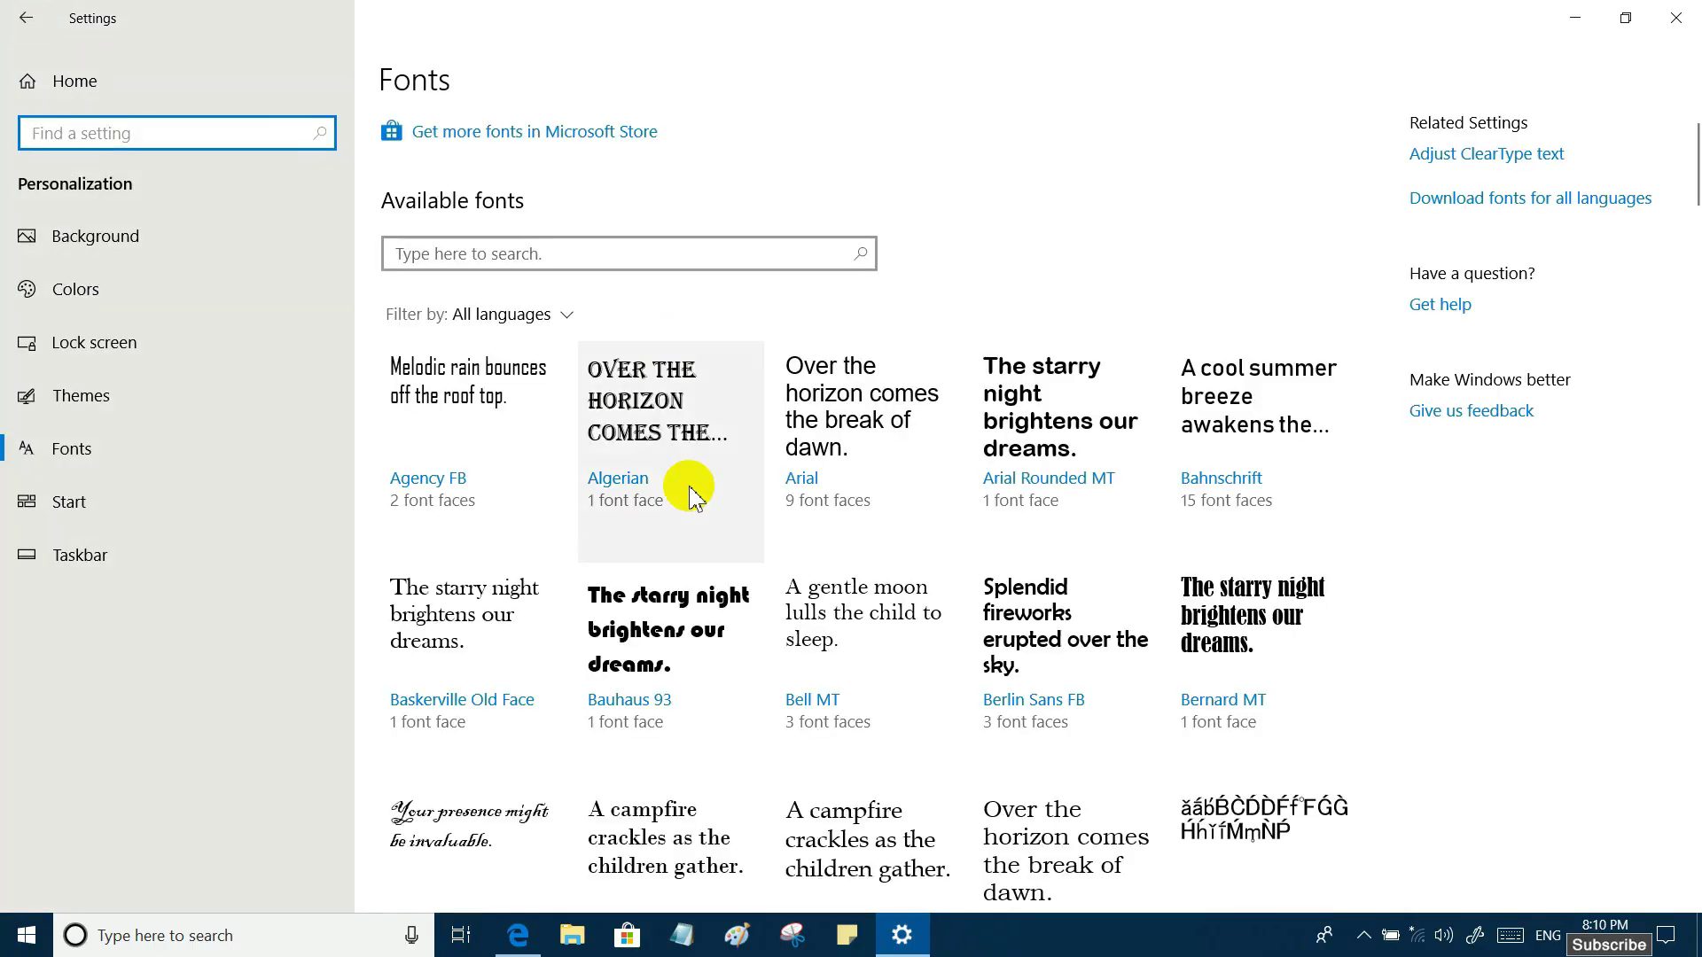
Step: Browse the available fonts from Agency FB through the Geez and Gill Sans families, returning to the start of the list
scroll(809, 475, down, 4)
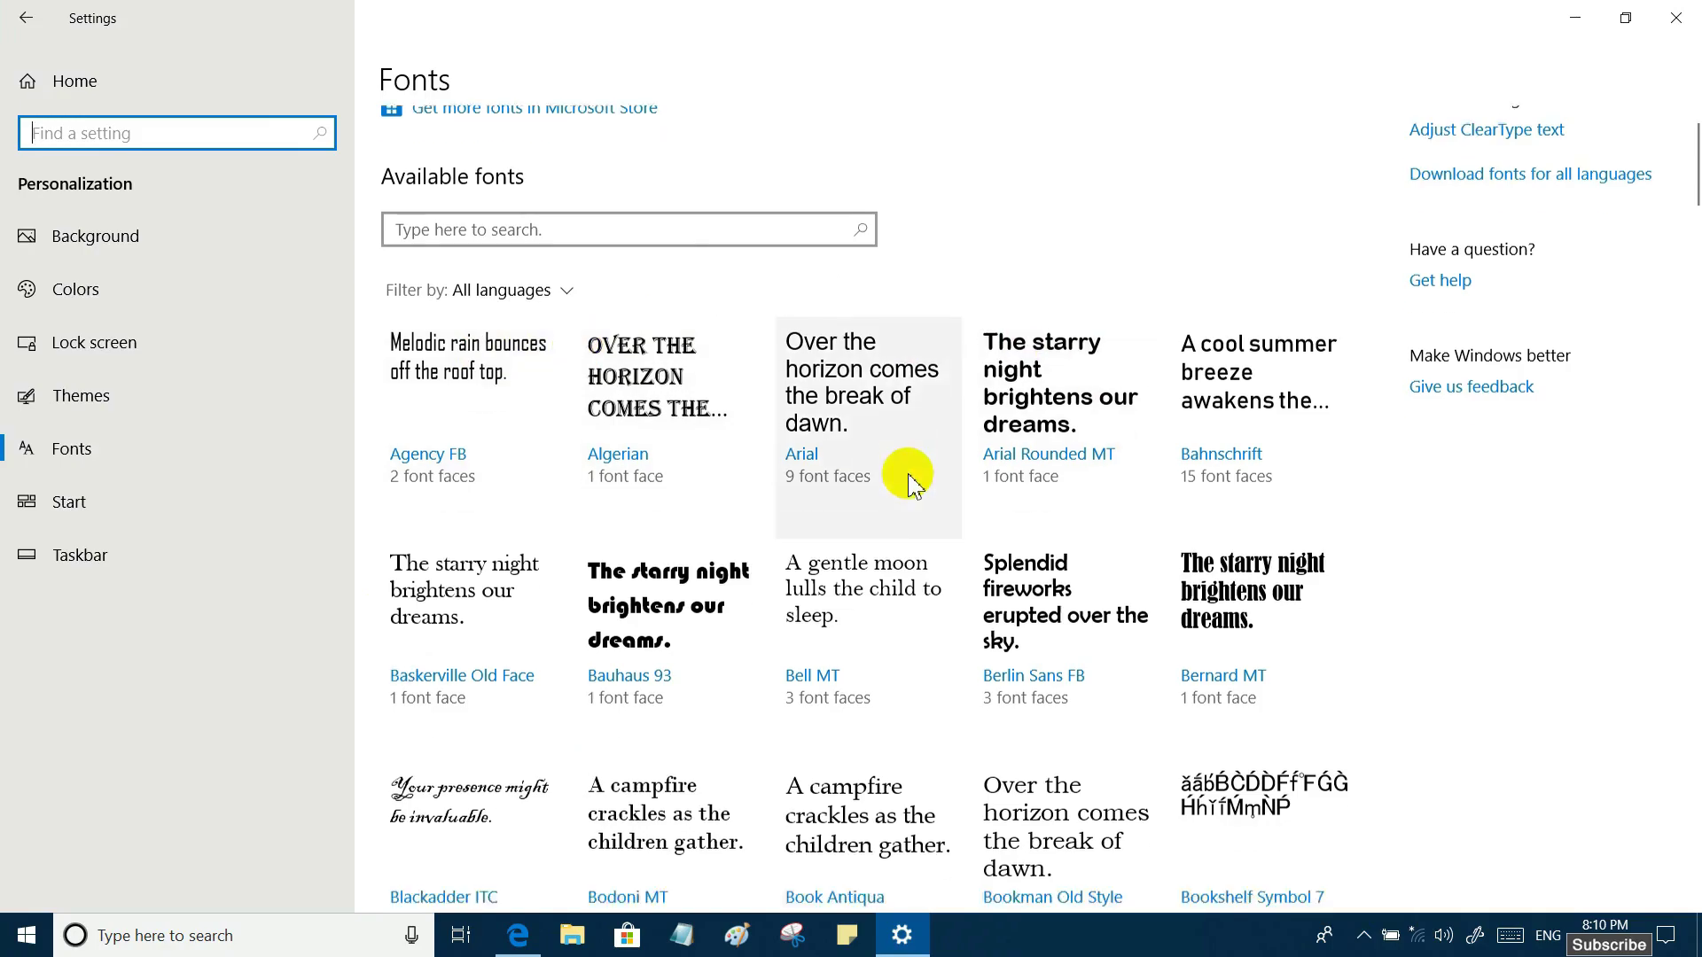
scroll(909, 478, down, 6)
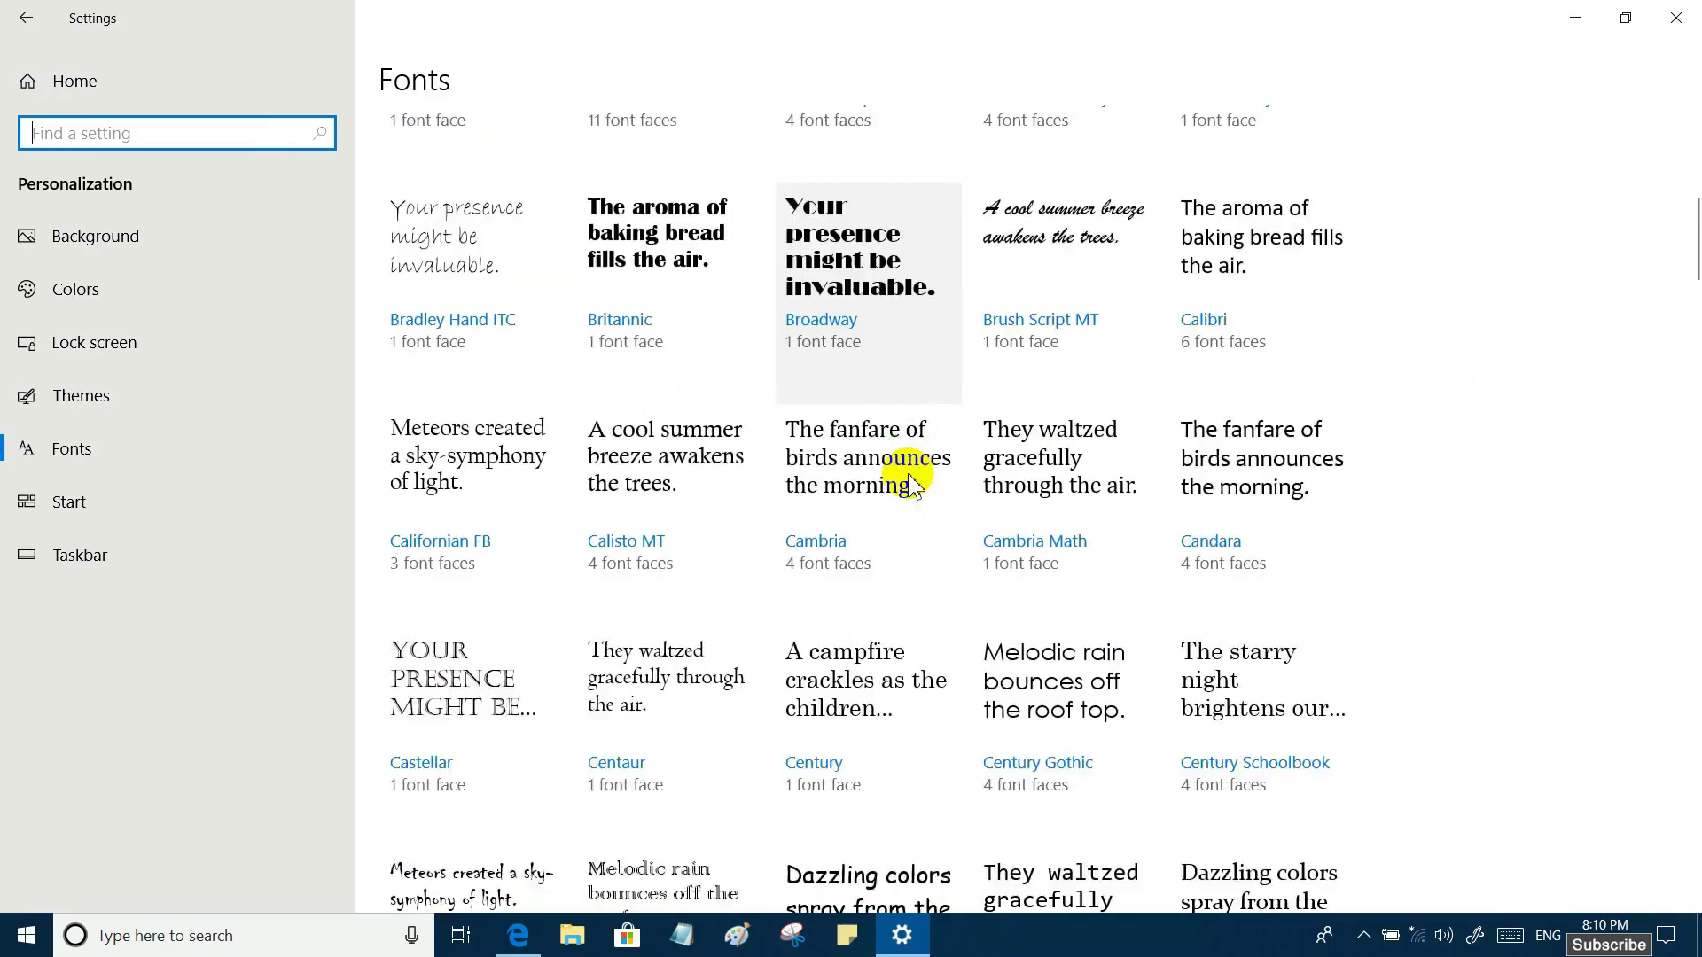
scroll(908, 479, down, 11)
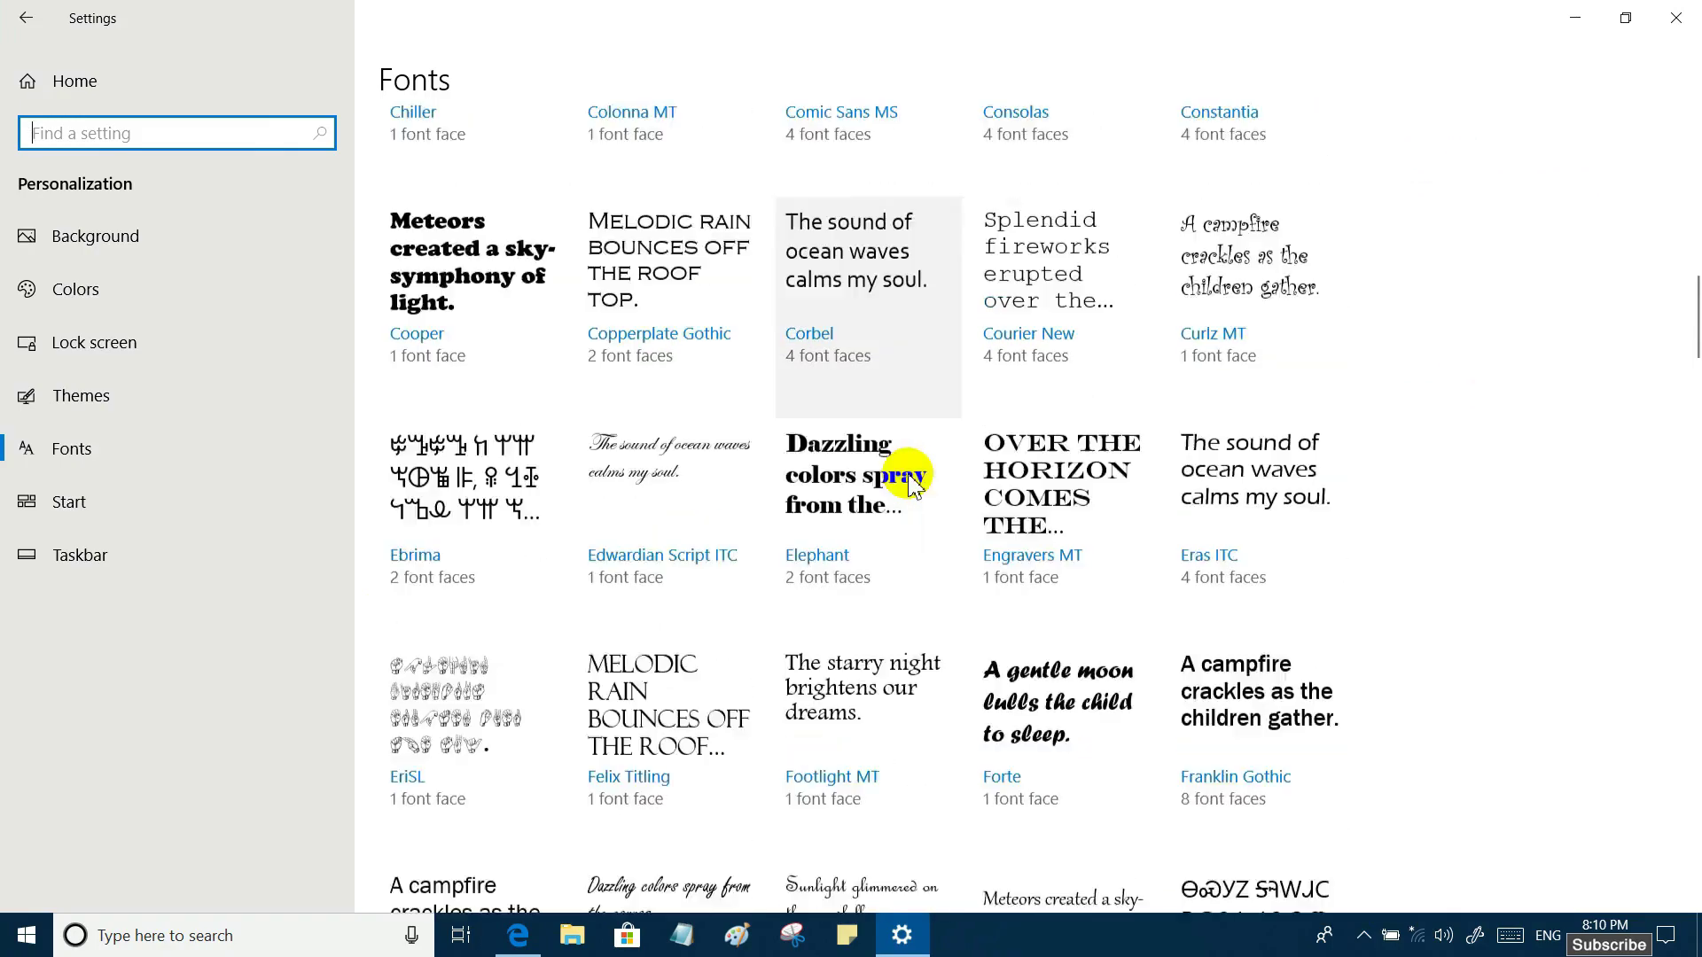
scroll(909, 478, down, 10)
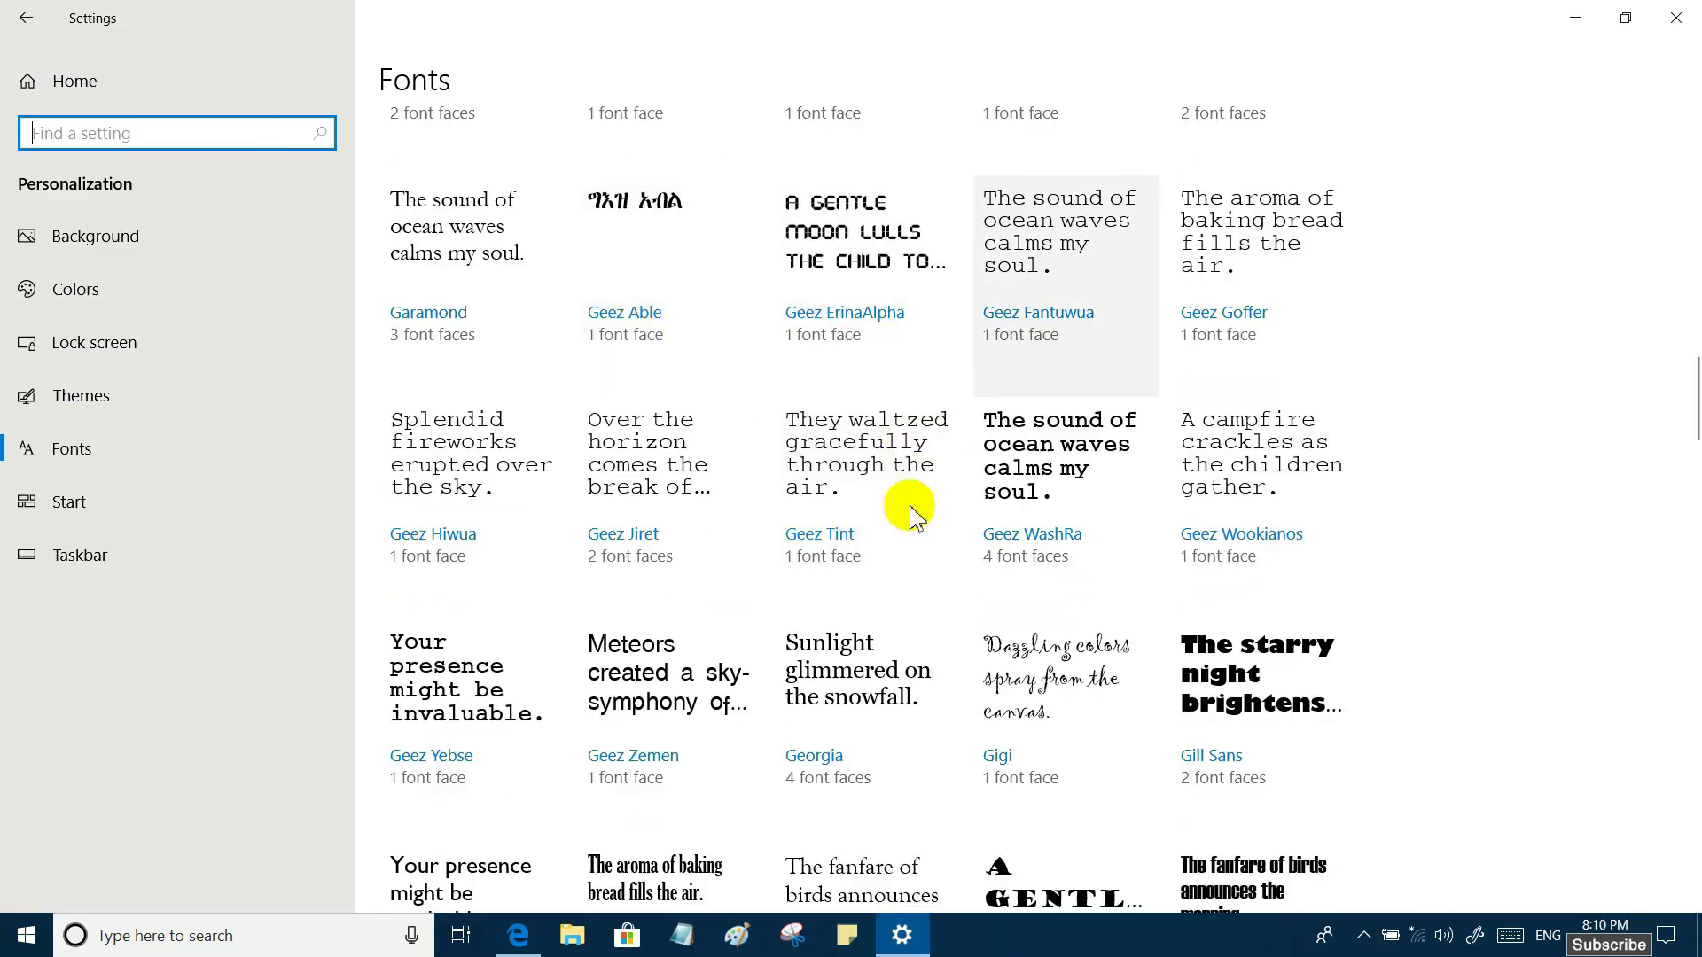
scroll(874, 302, down, 6)
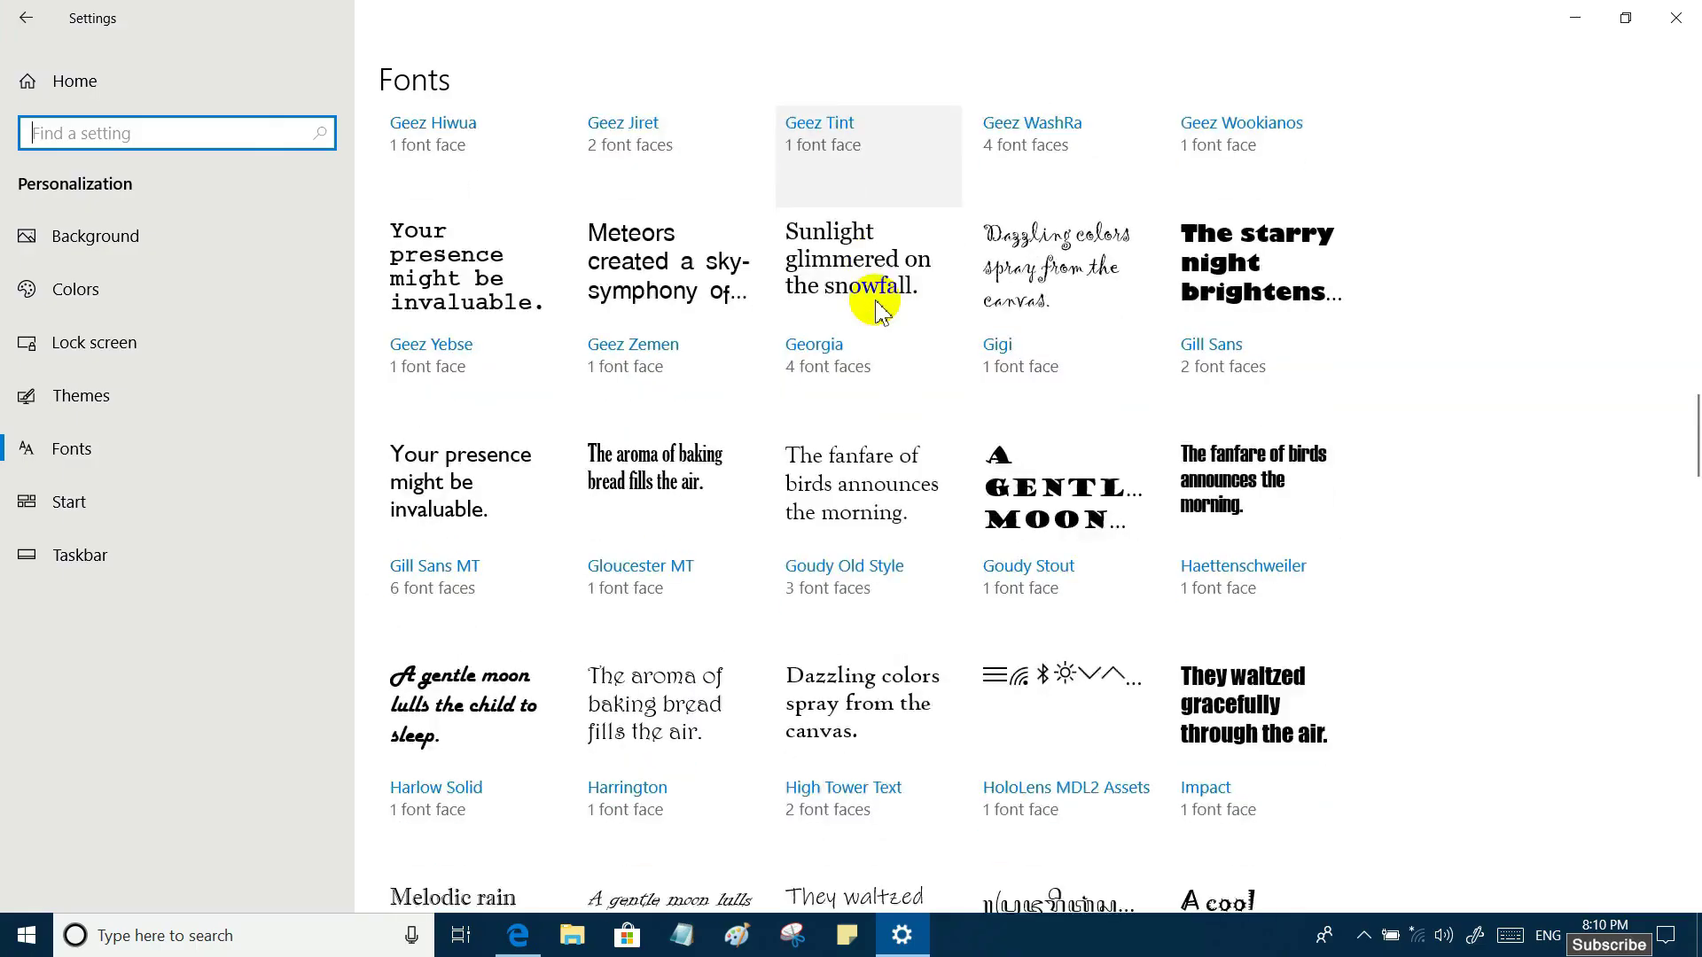
scroll(874, 306, up, 15)
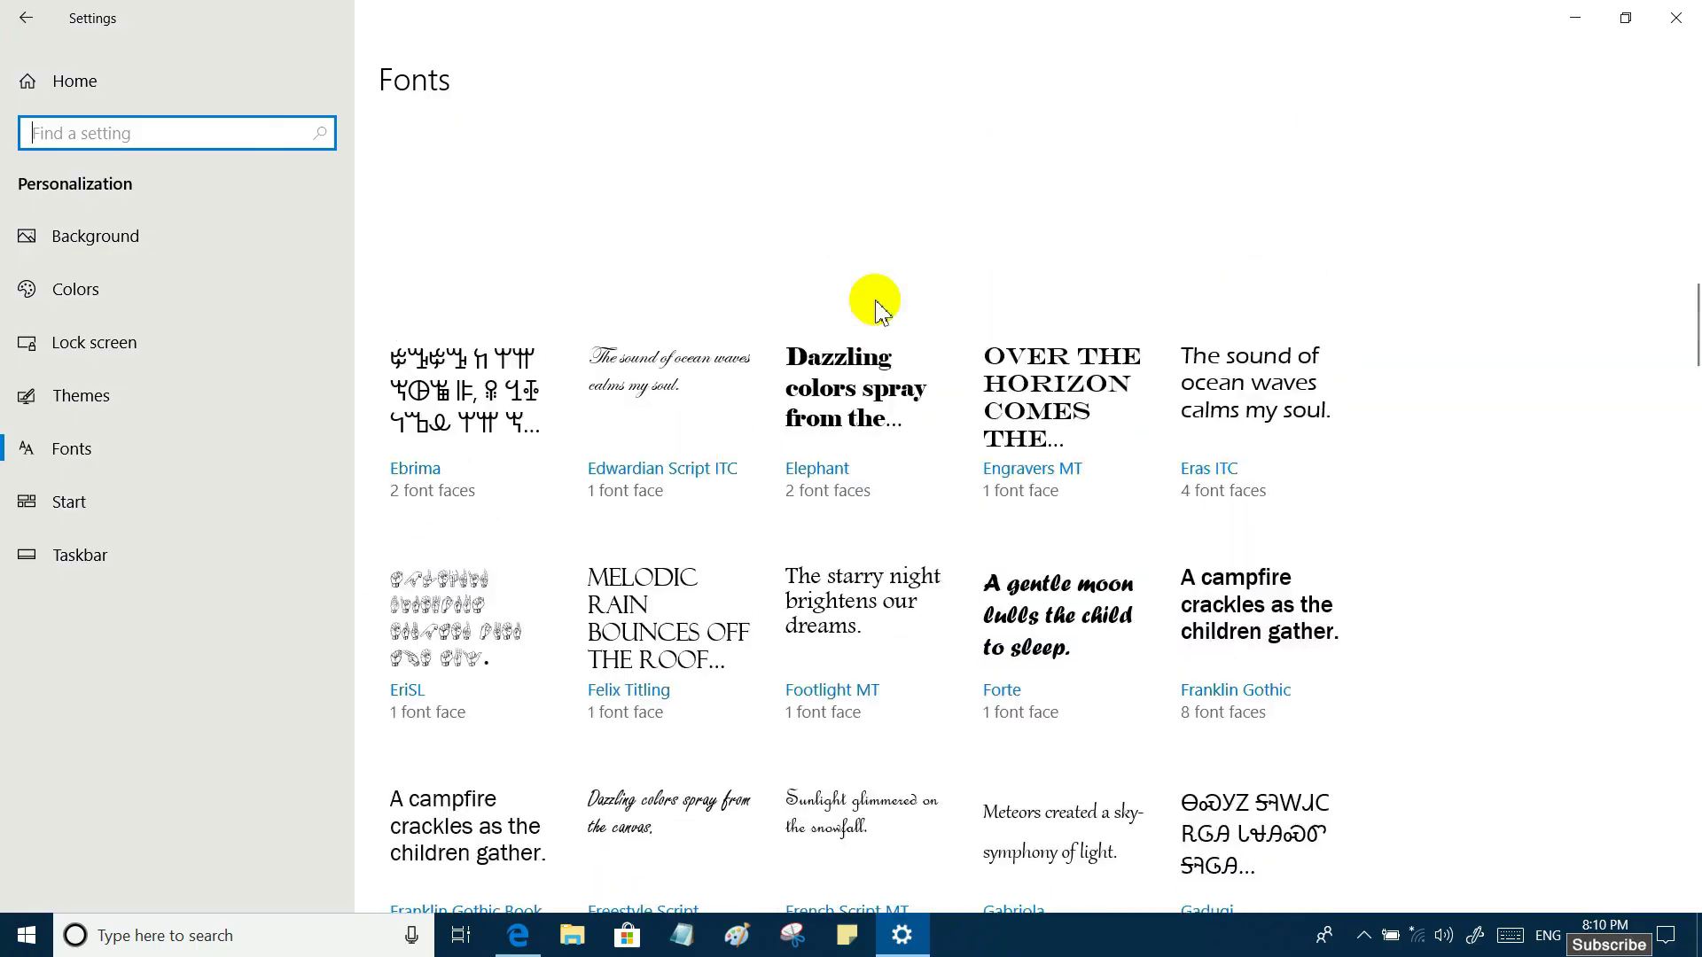
scroll(874, 306, up, 20)
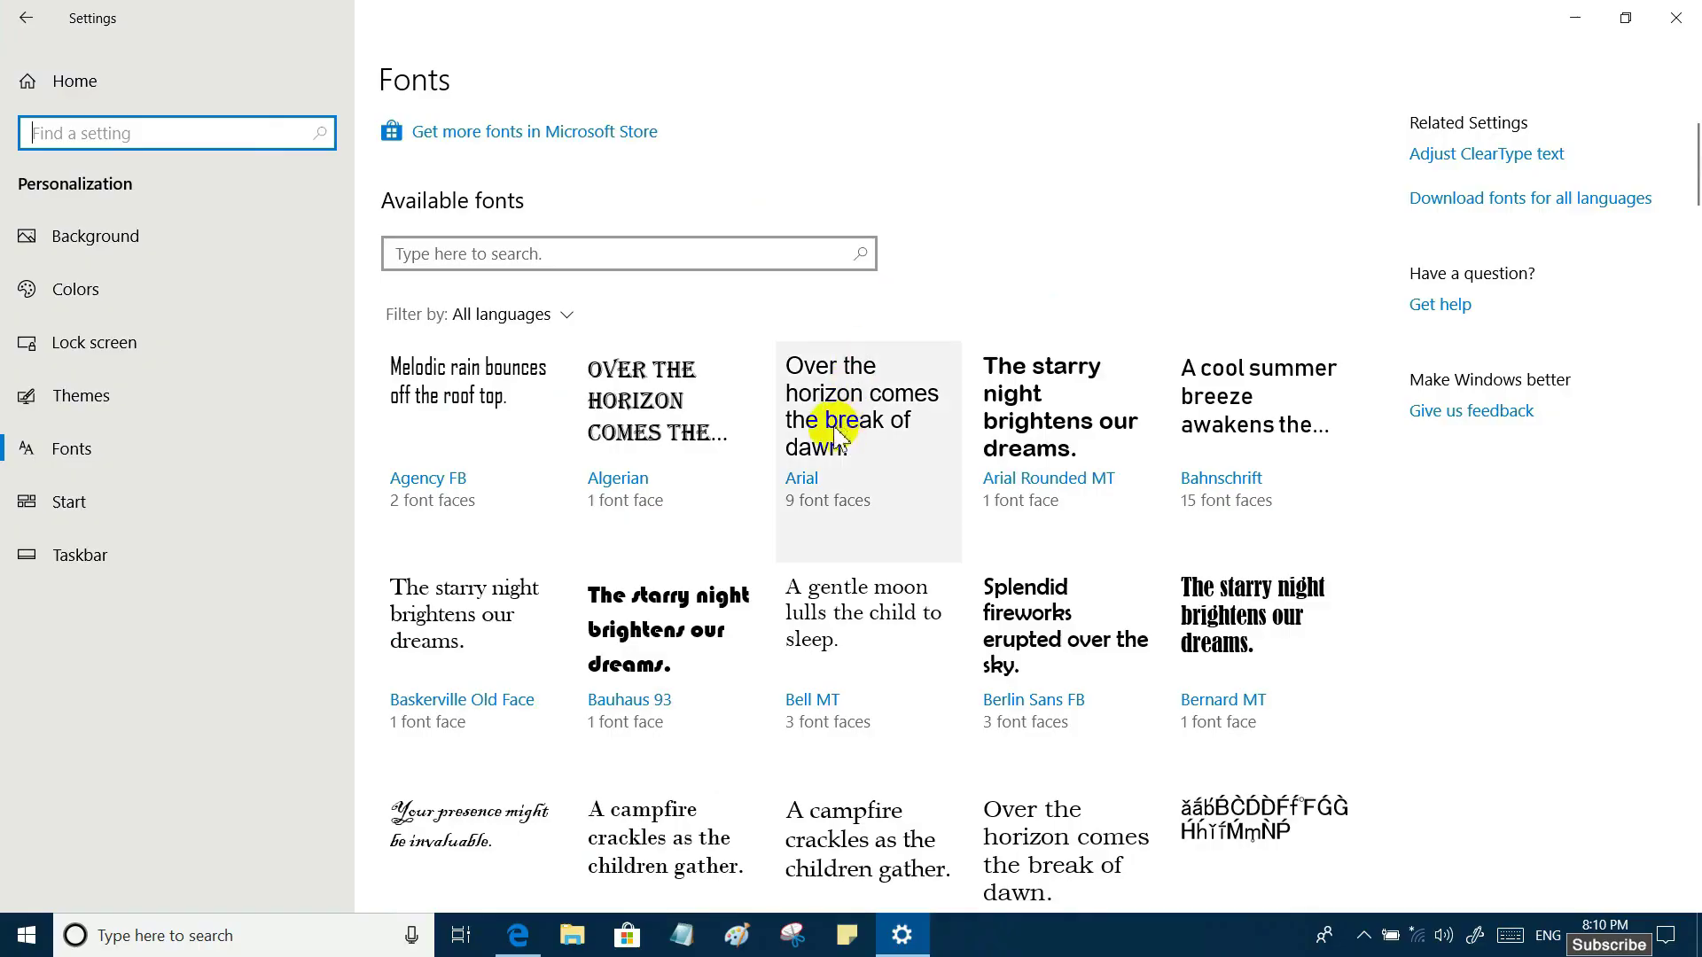
Step: View the details of the Algerian font, return to the Fonts settings and look through the font list again
click(640, 409)
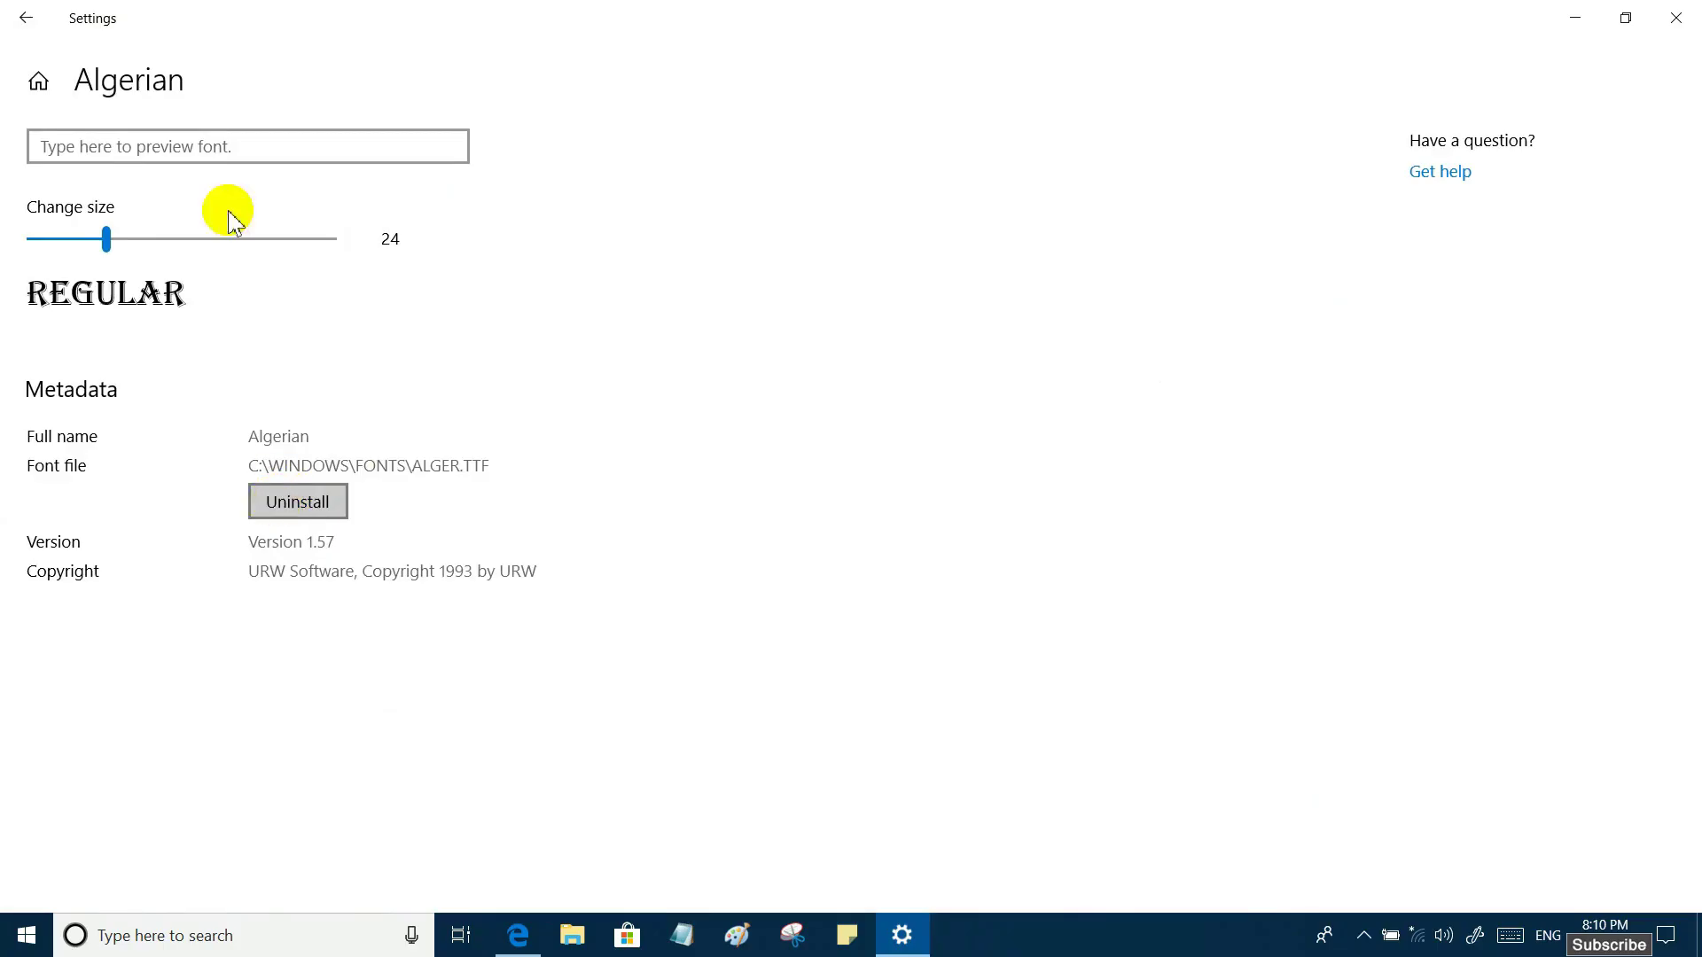
click(28, 18)
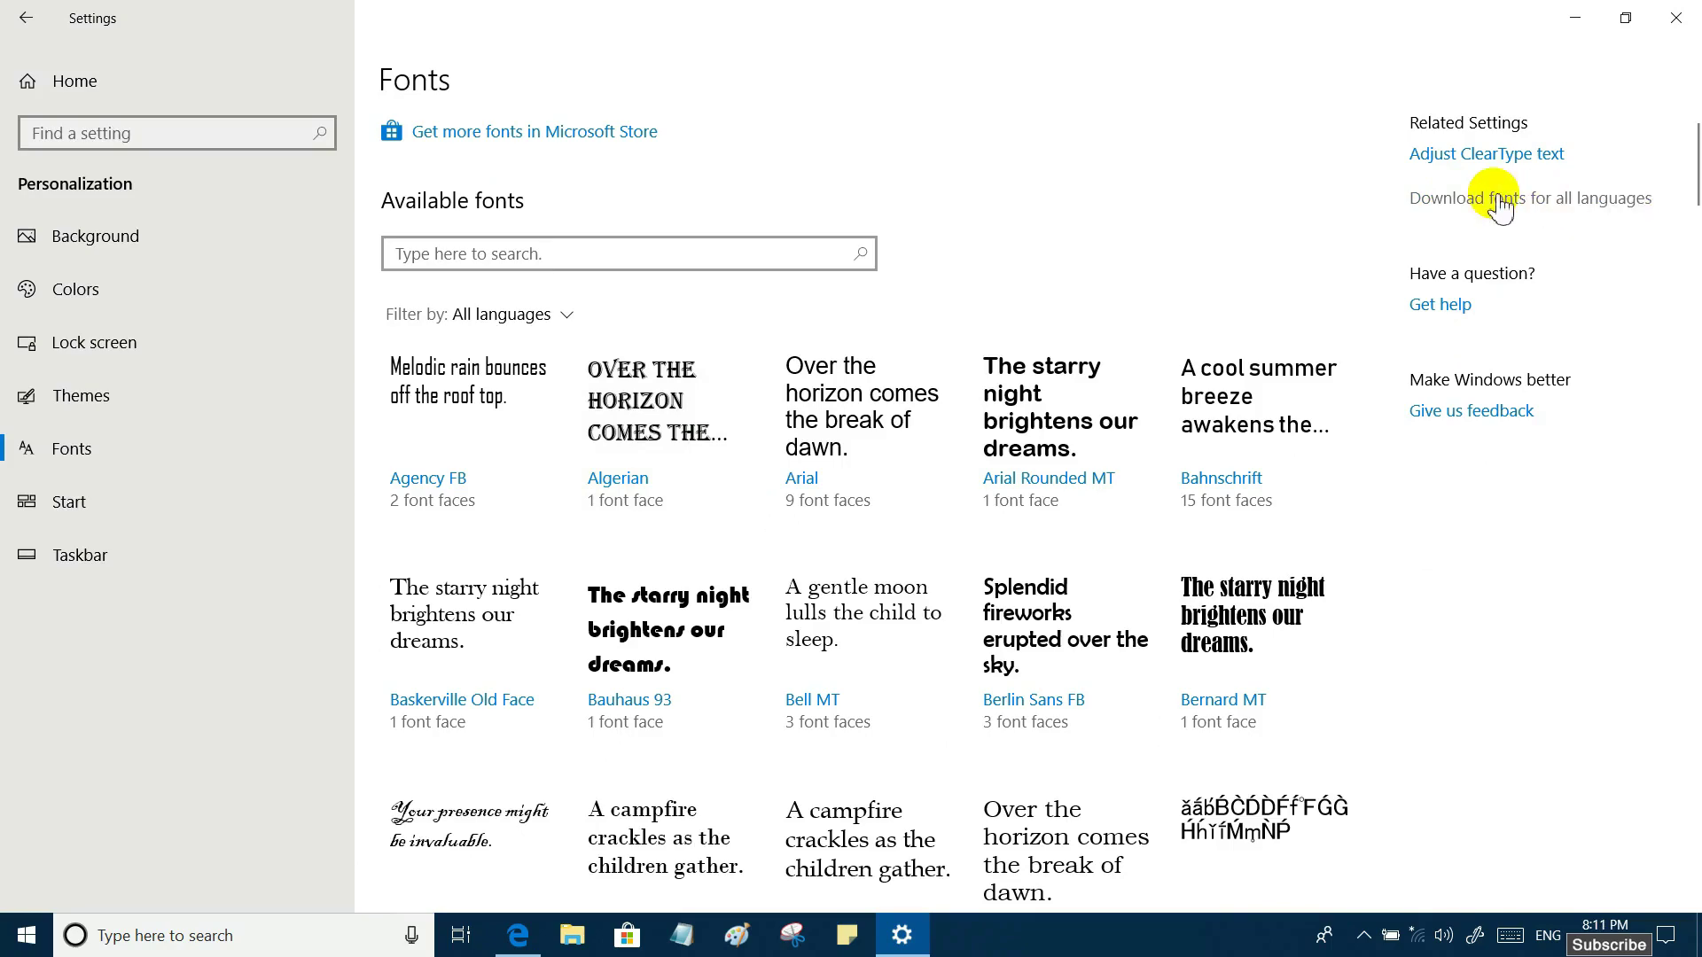
scroll(949, 328, down, 1)
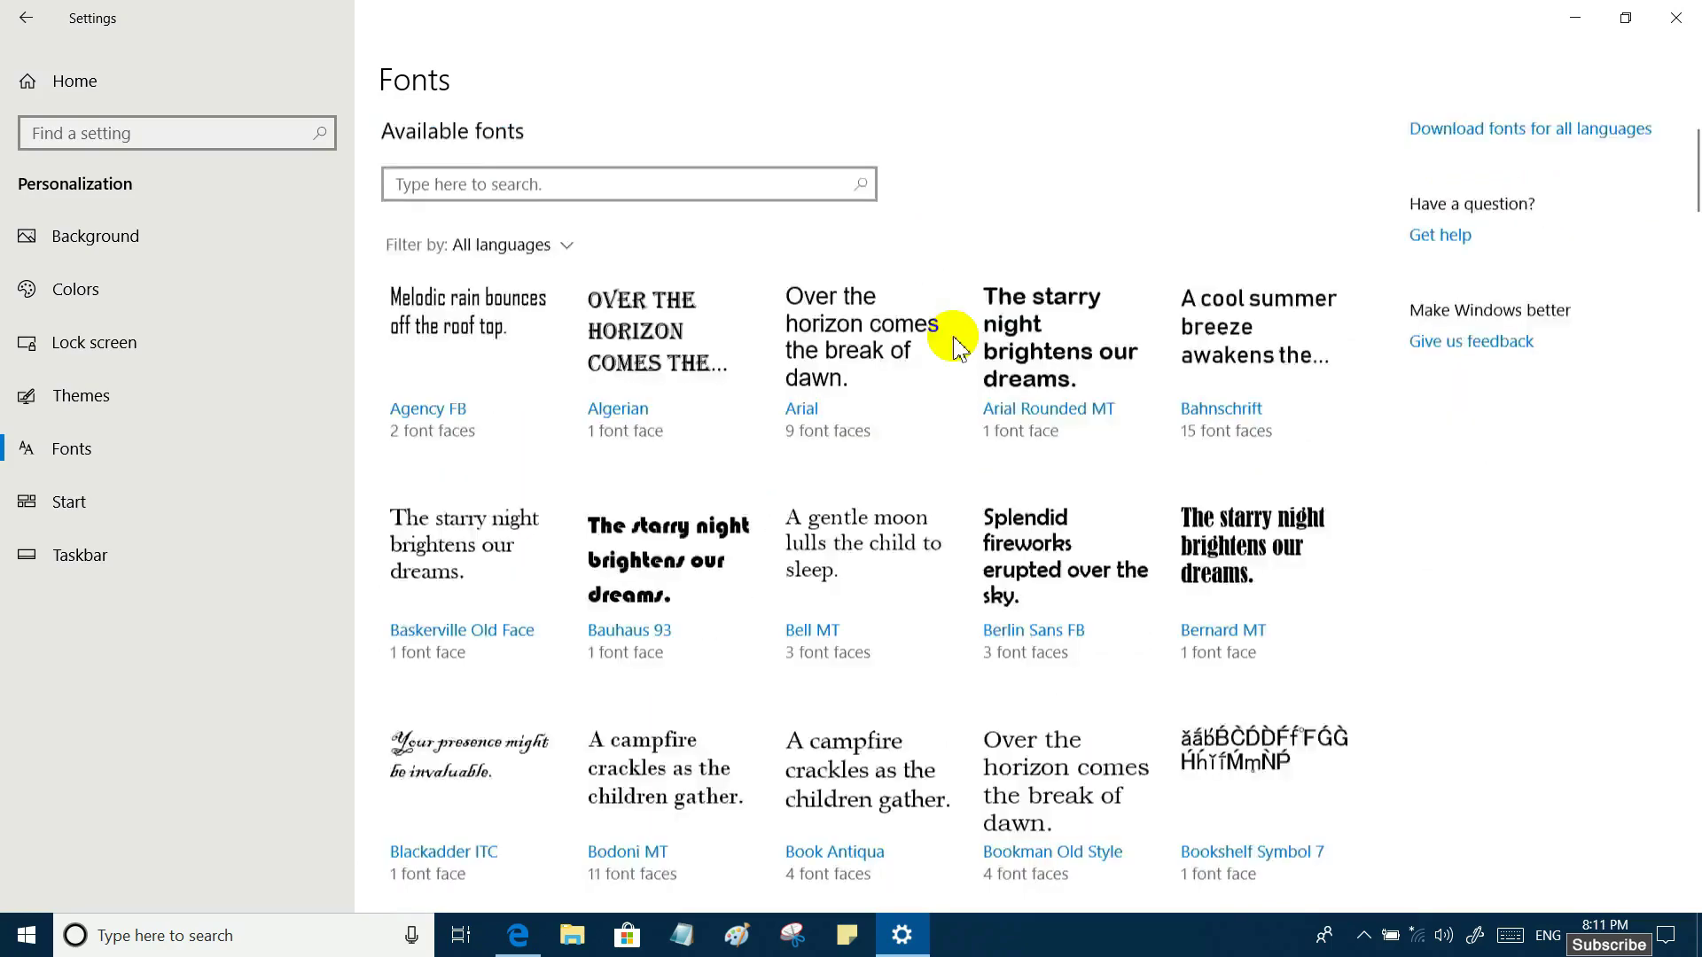
scroll(953, 342, down, 20)
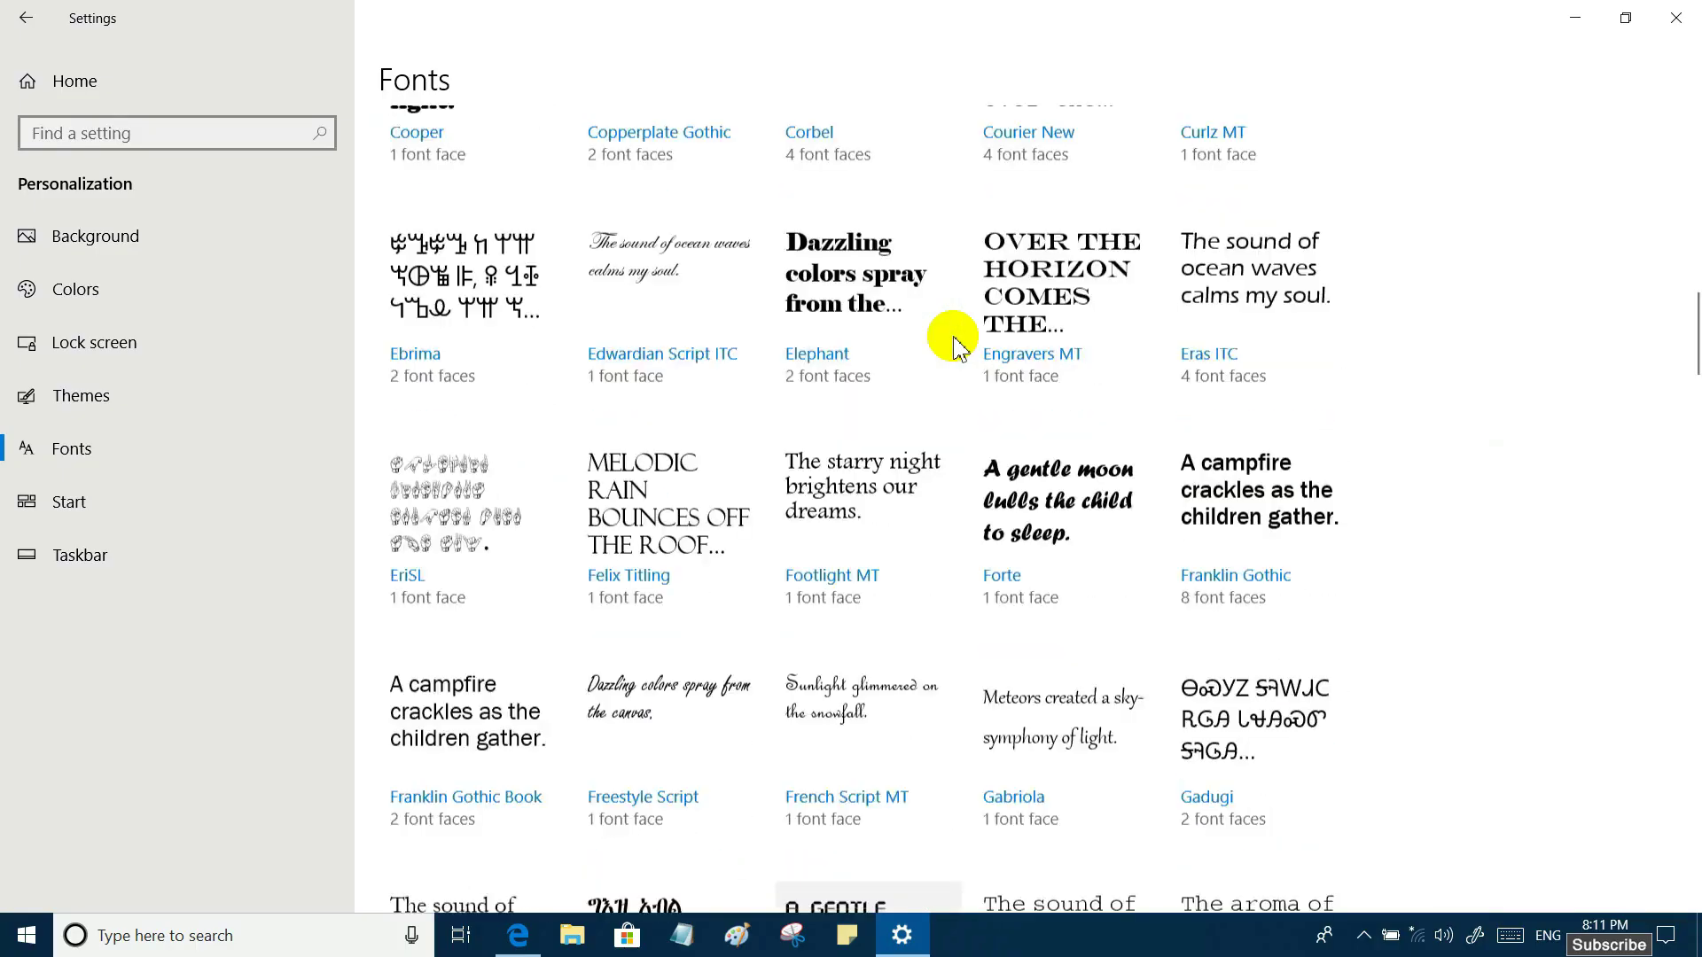
scroll(953, 341, down, 4)
scroll(953, 342, up, 20)
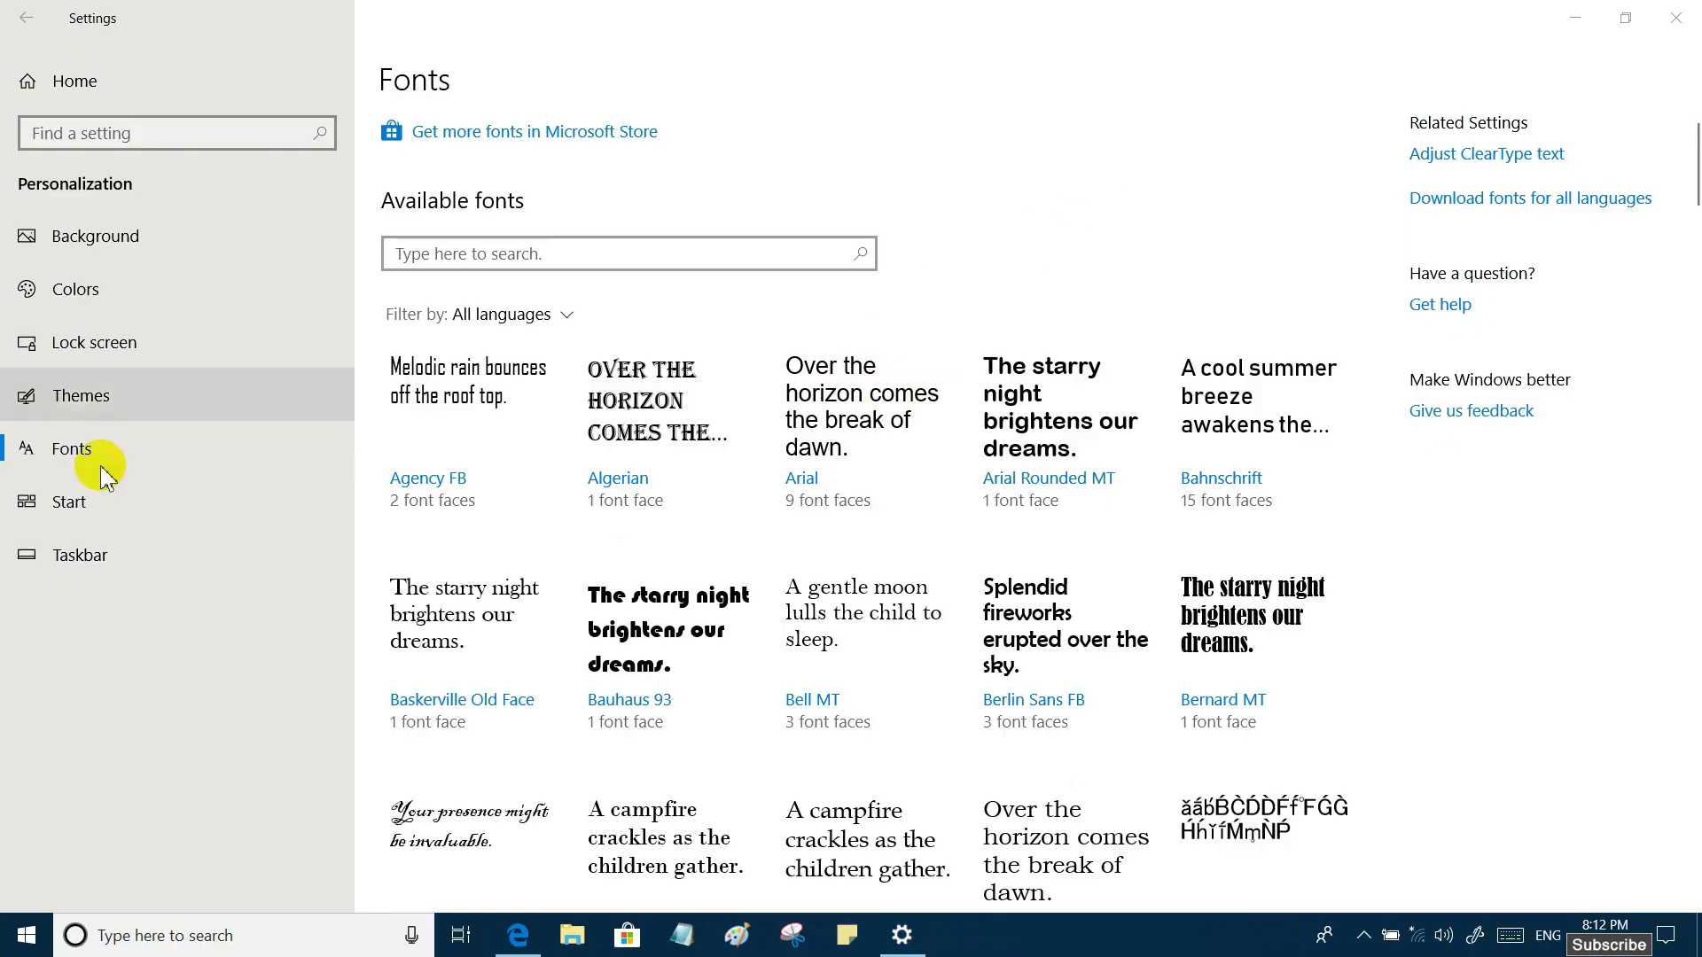
Step: Open the Start personalization settings, review the Start menu's tiles and app list, and turn on Show most used apps
click(70, 503)
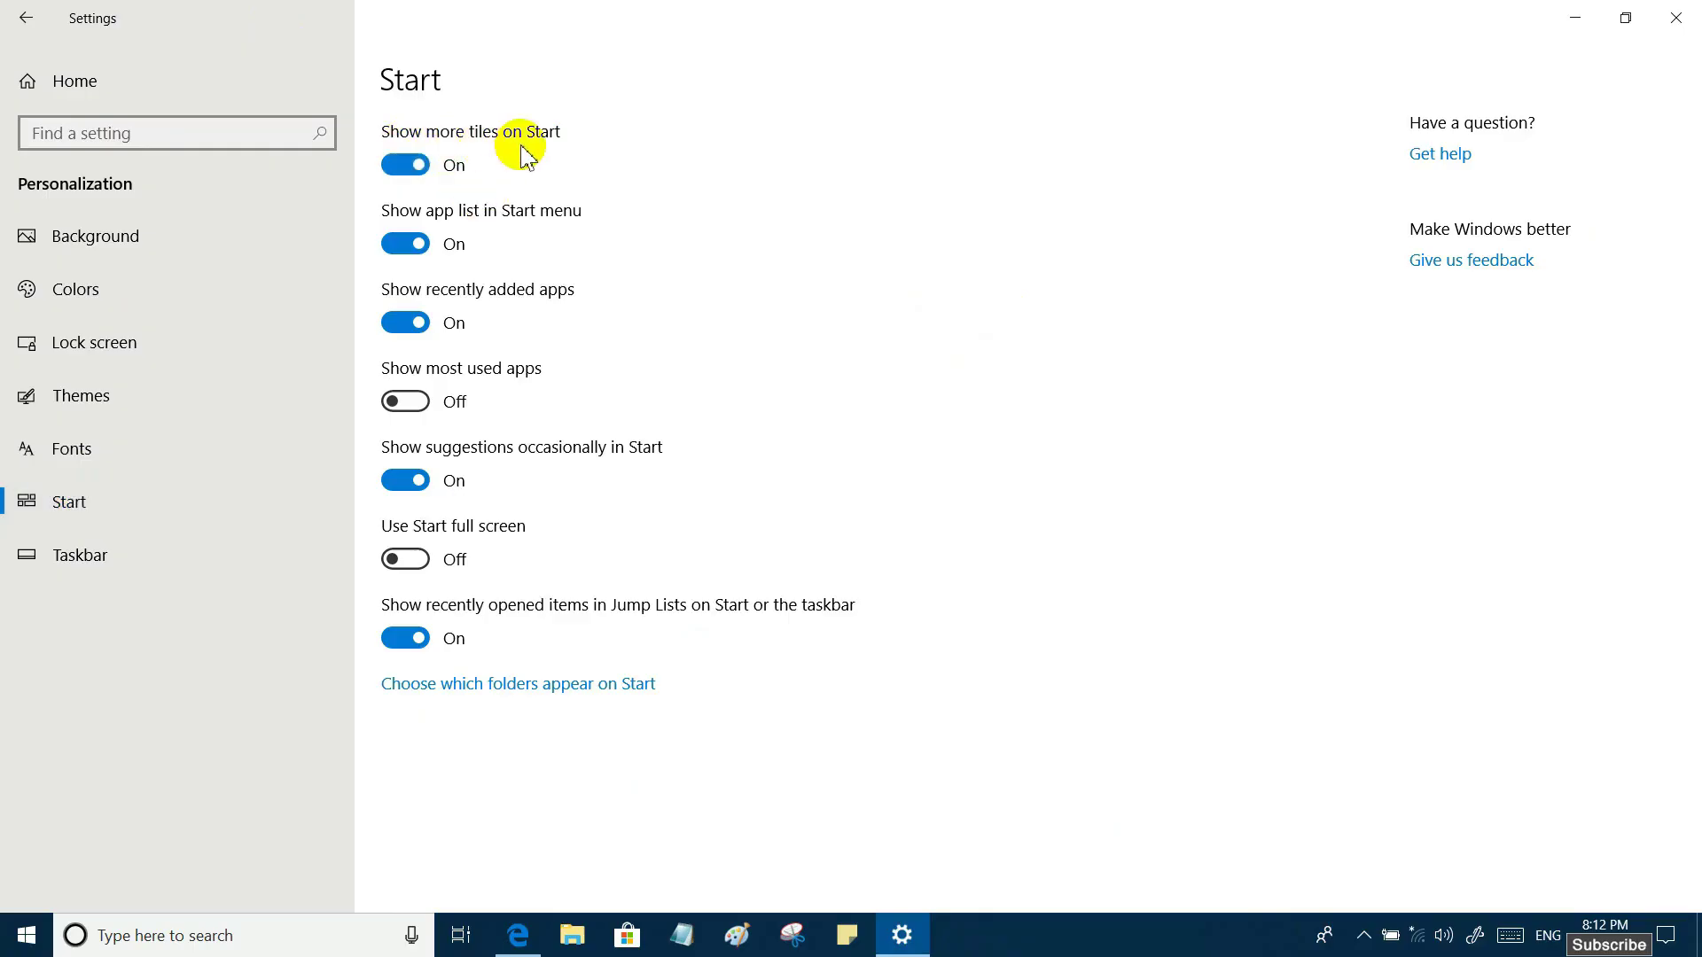
click(35, 933)
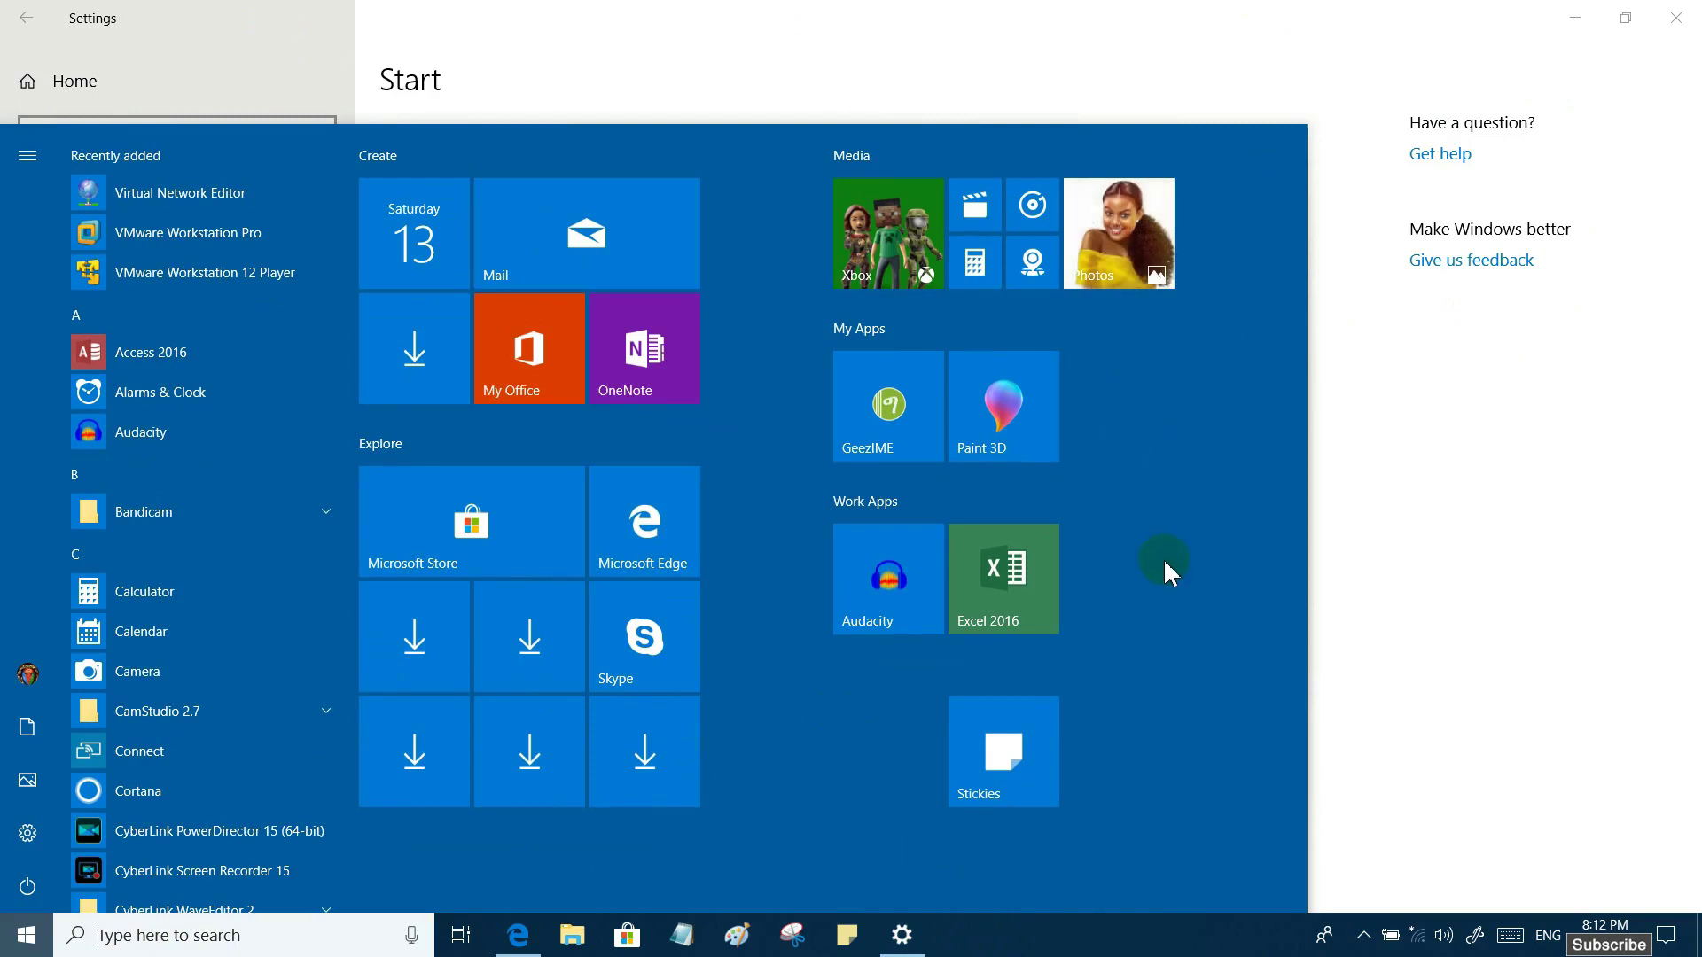
mouse_move(1192, 701)
click(1467, 532)
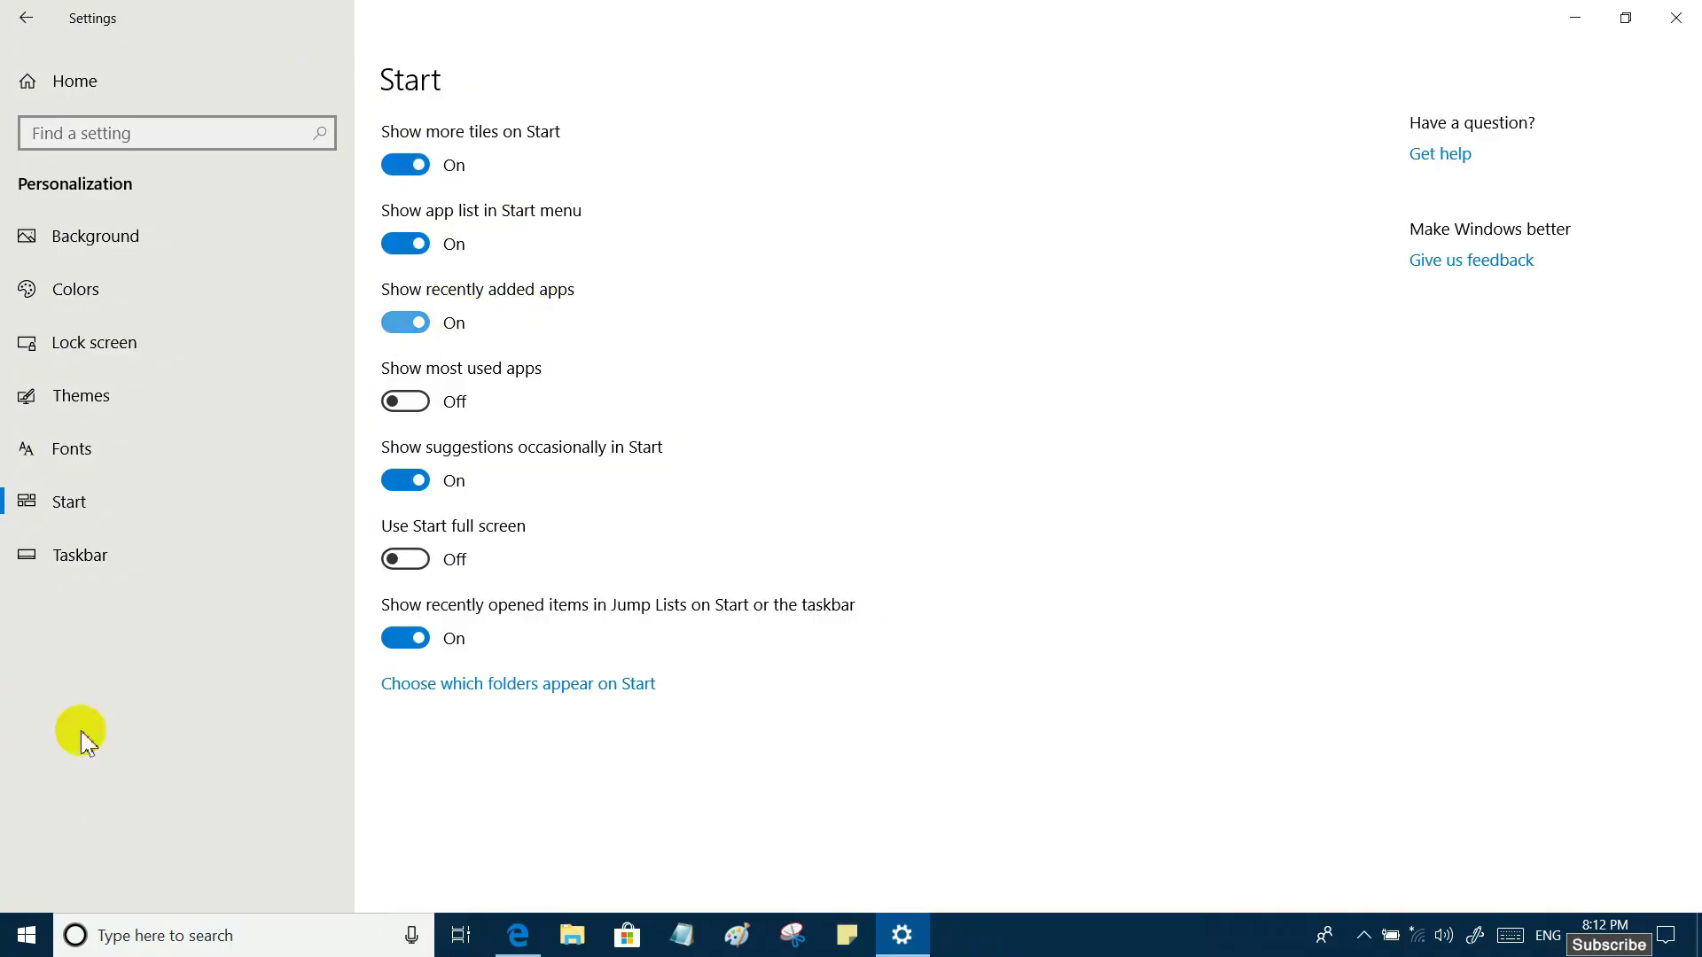
click(43, 936)
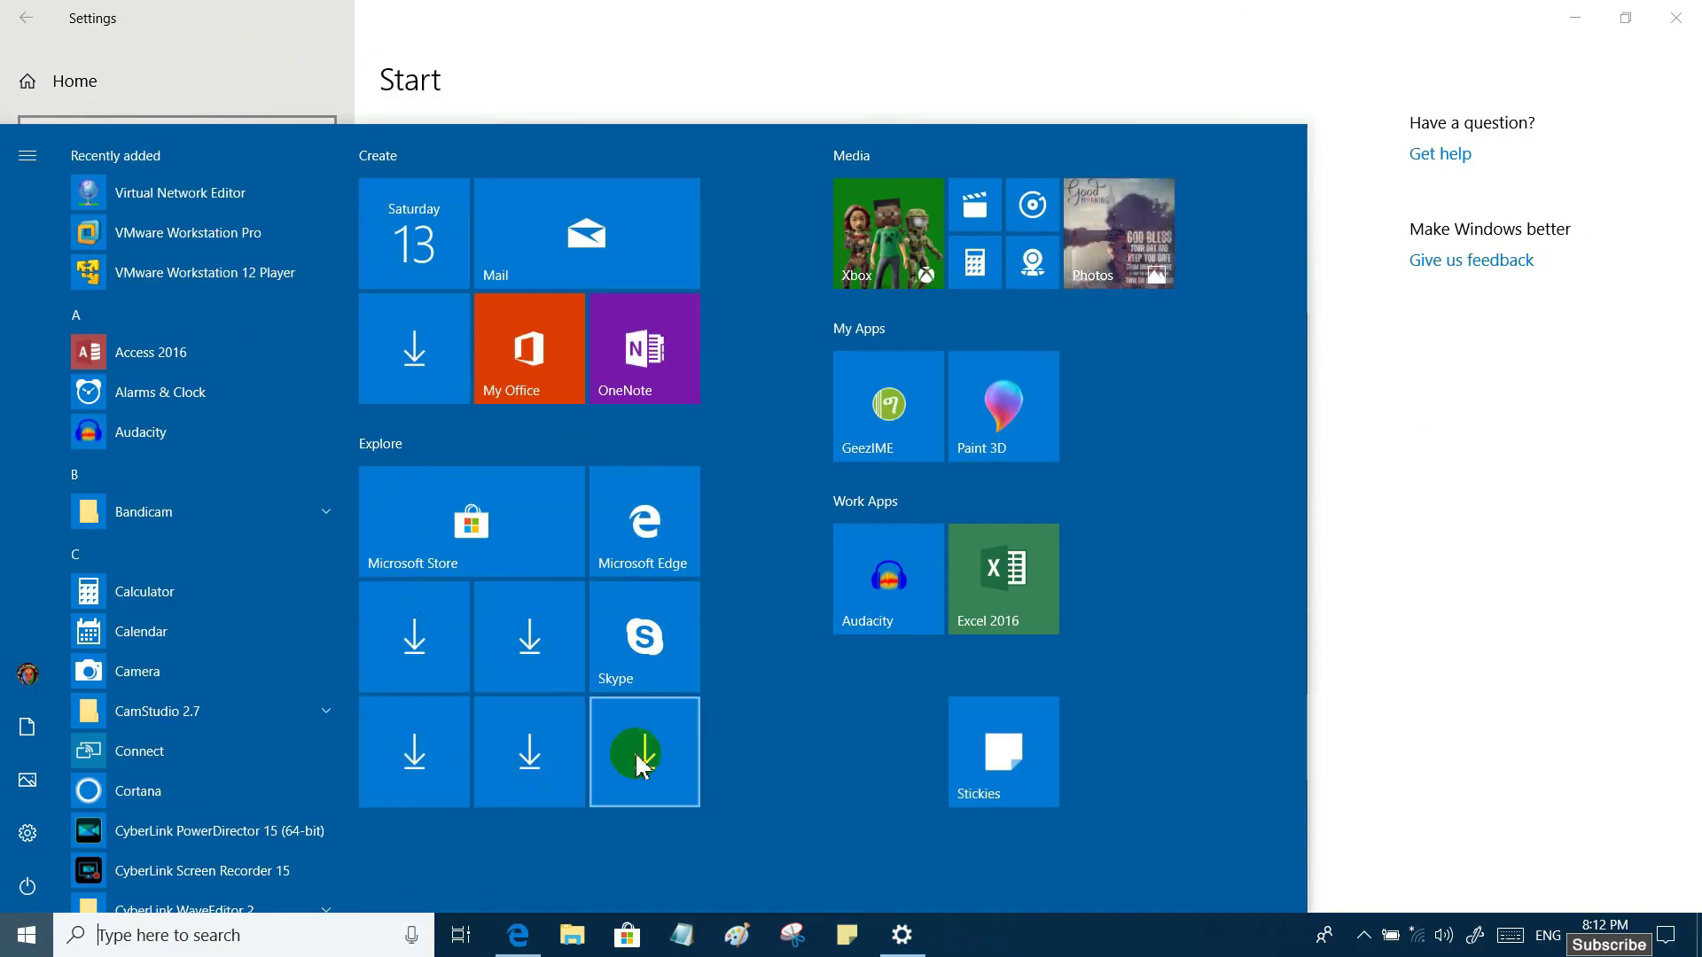
click(1443, 447)
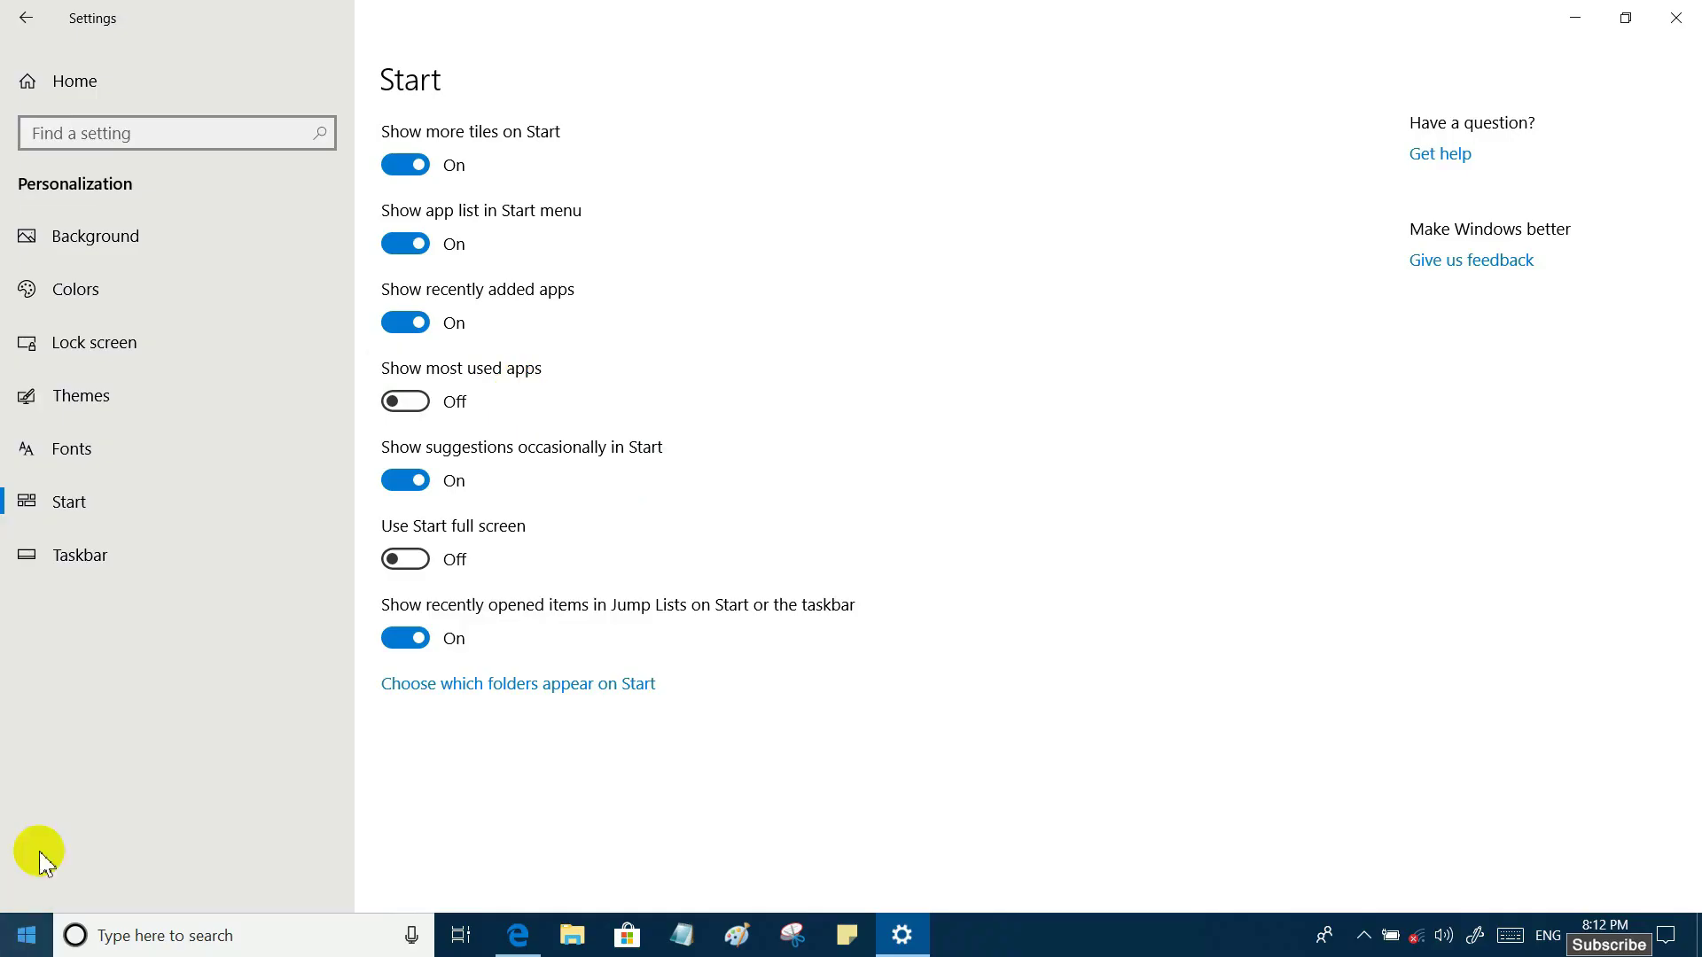
click(417, 403)
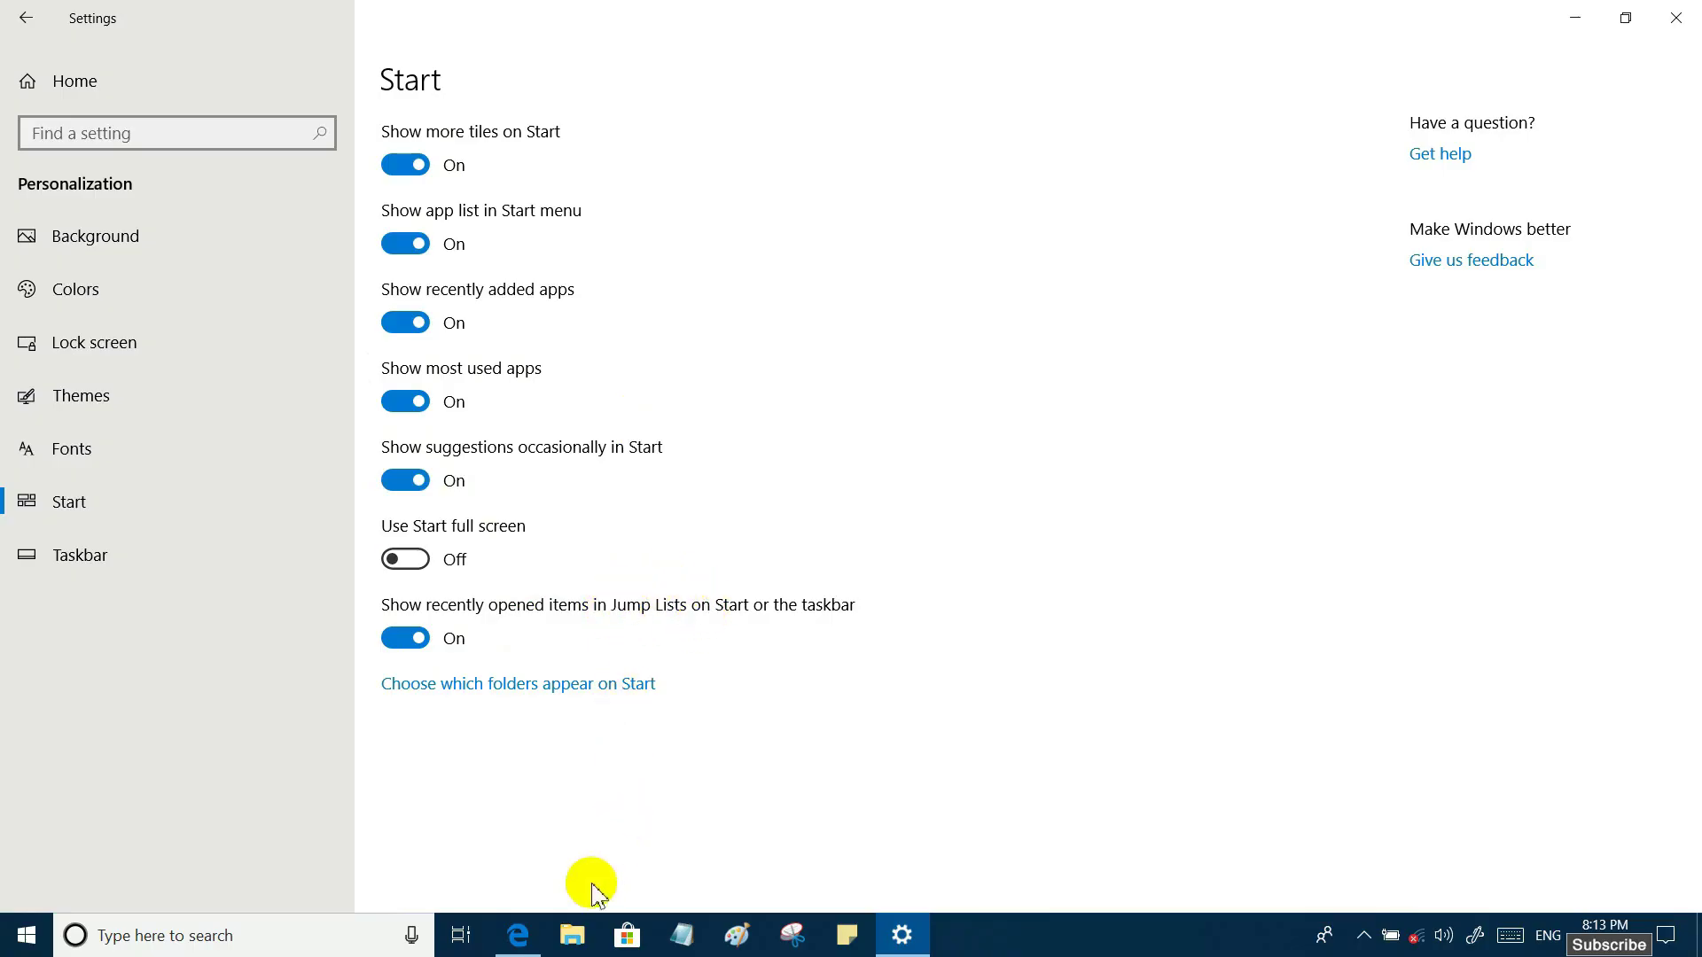
Step: Turn off recently opened items in Jump Lists, checking File Explorer's taskbar jump list before the change and Paint's after it
right_click(570, 940)
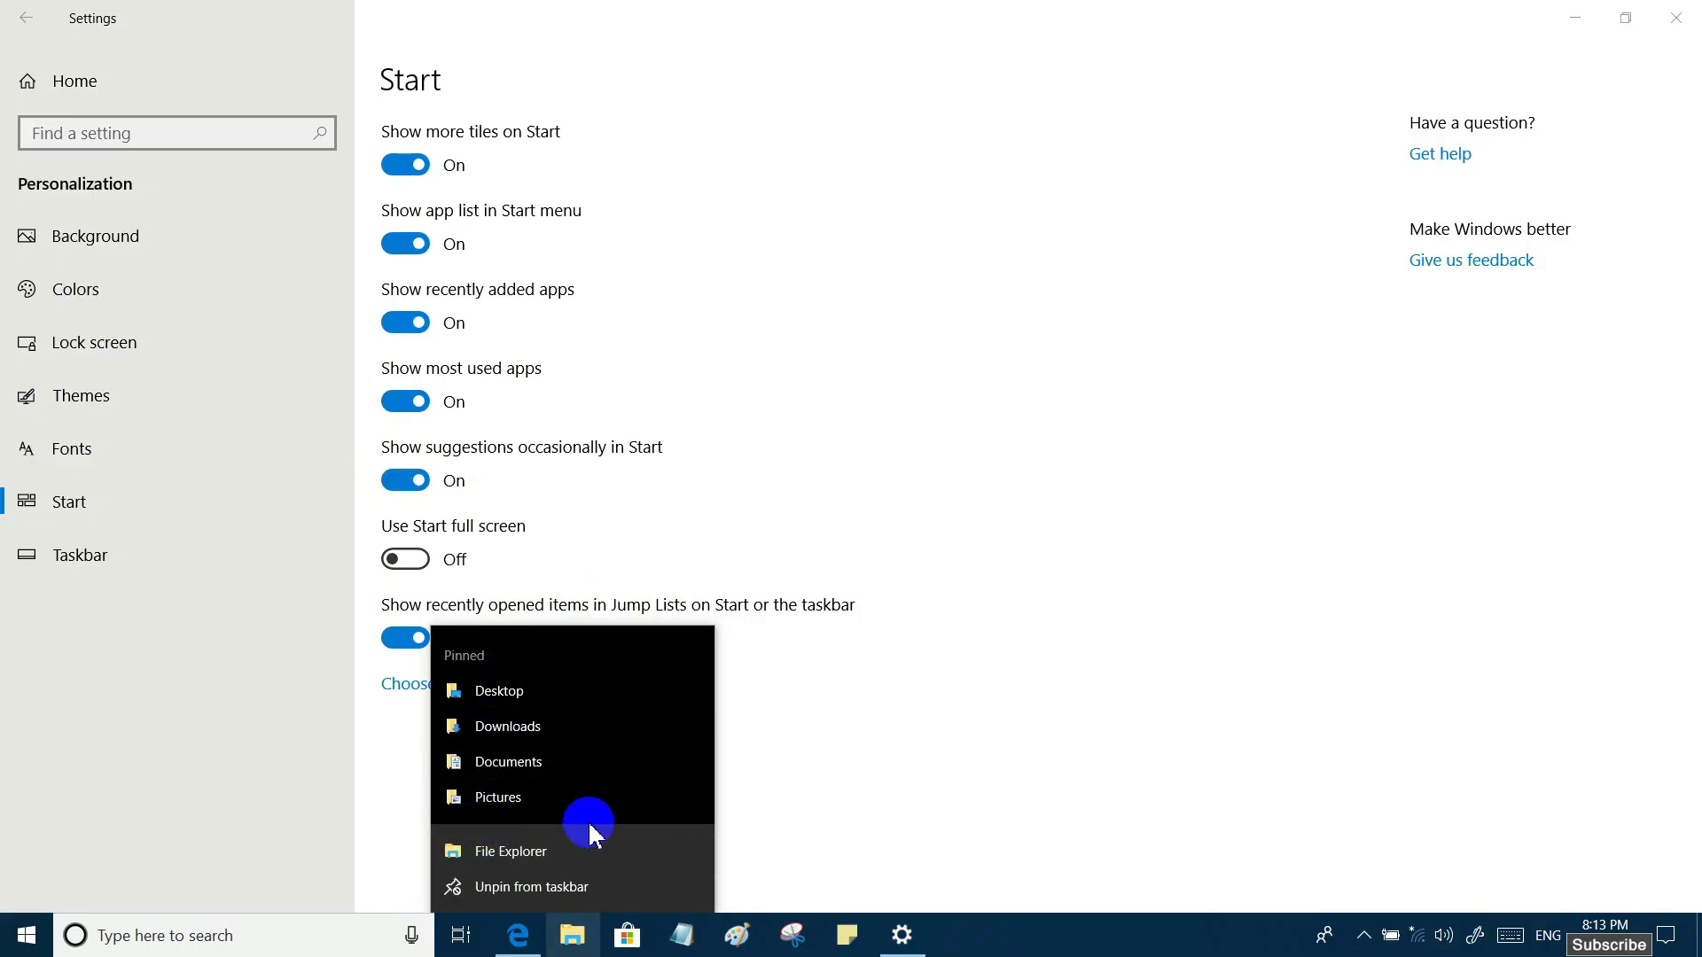
click(843, 768)
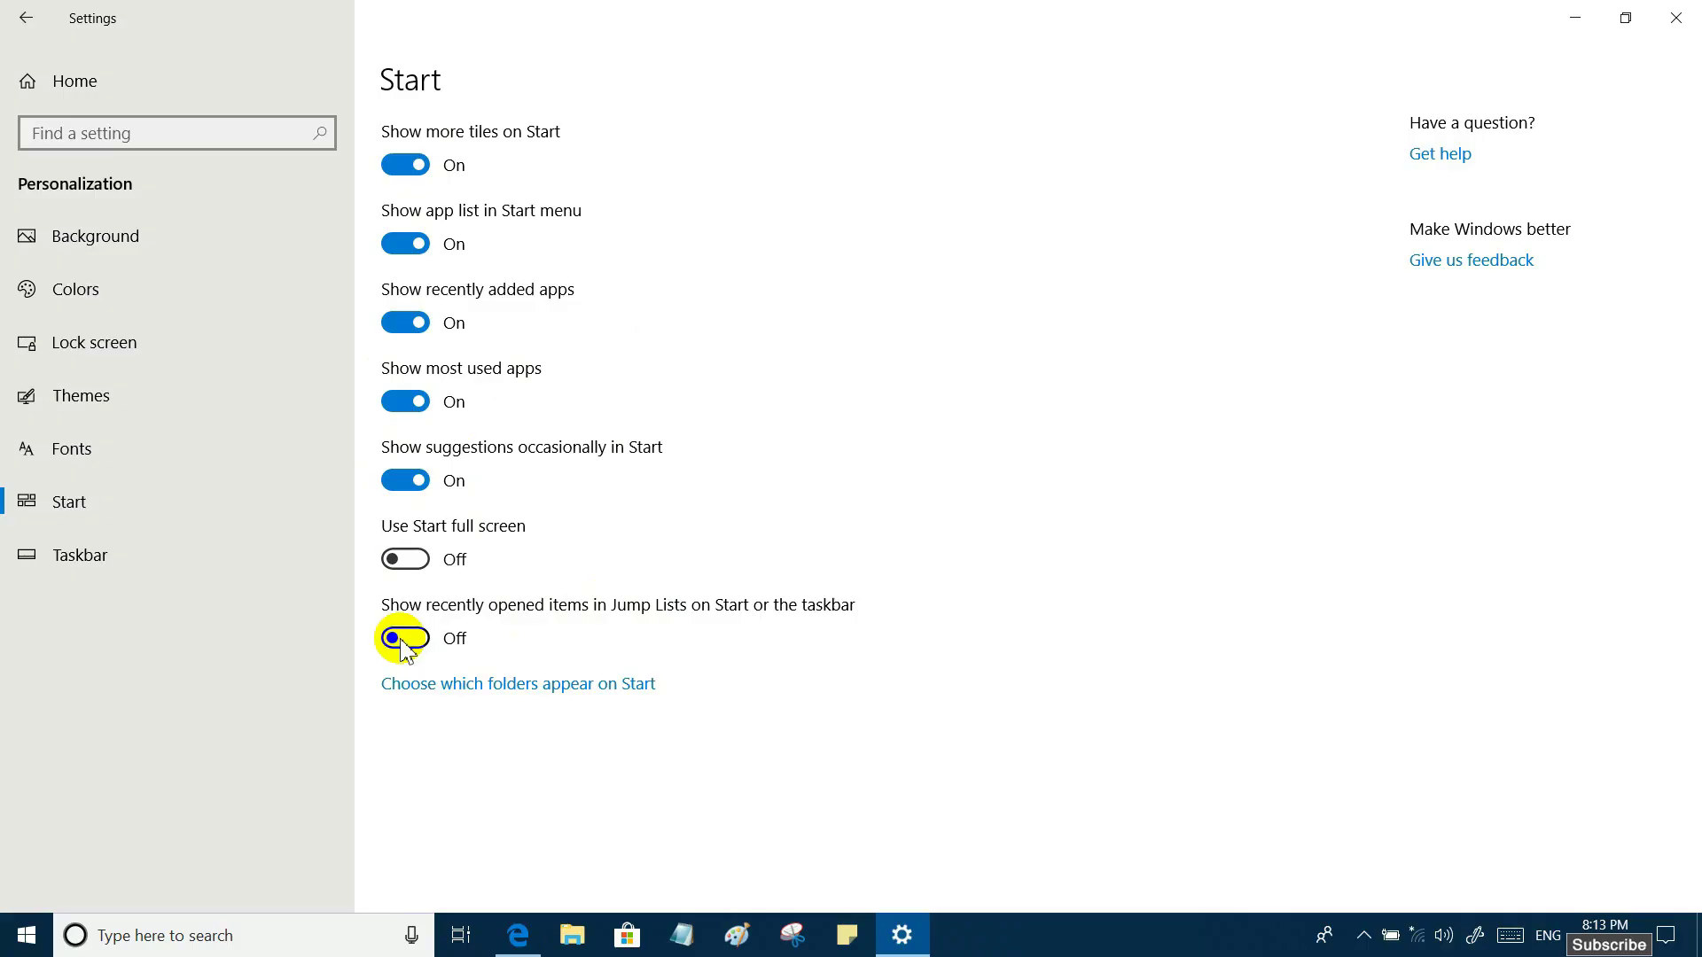
click(743, 936)
right_click(747, 940)
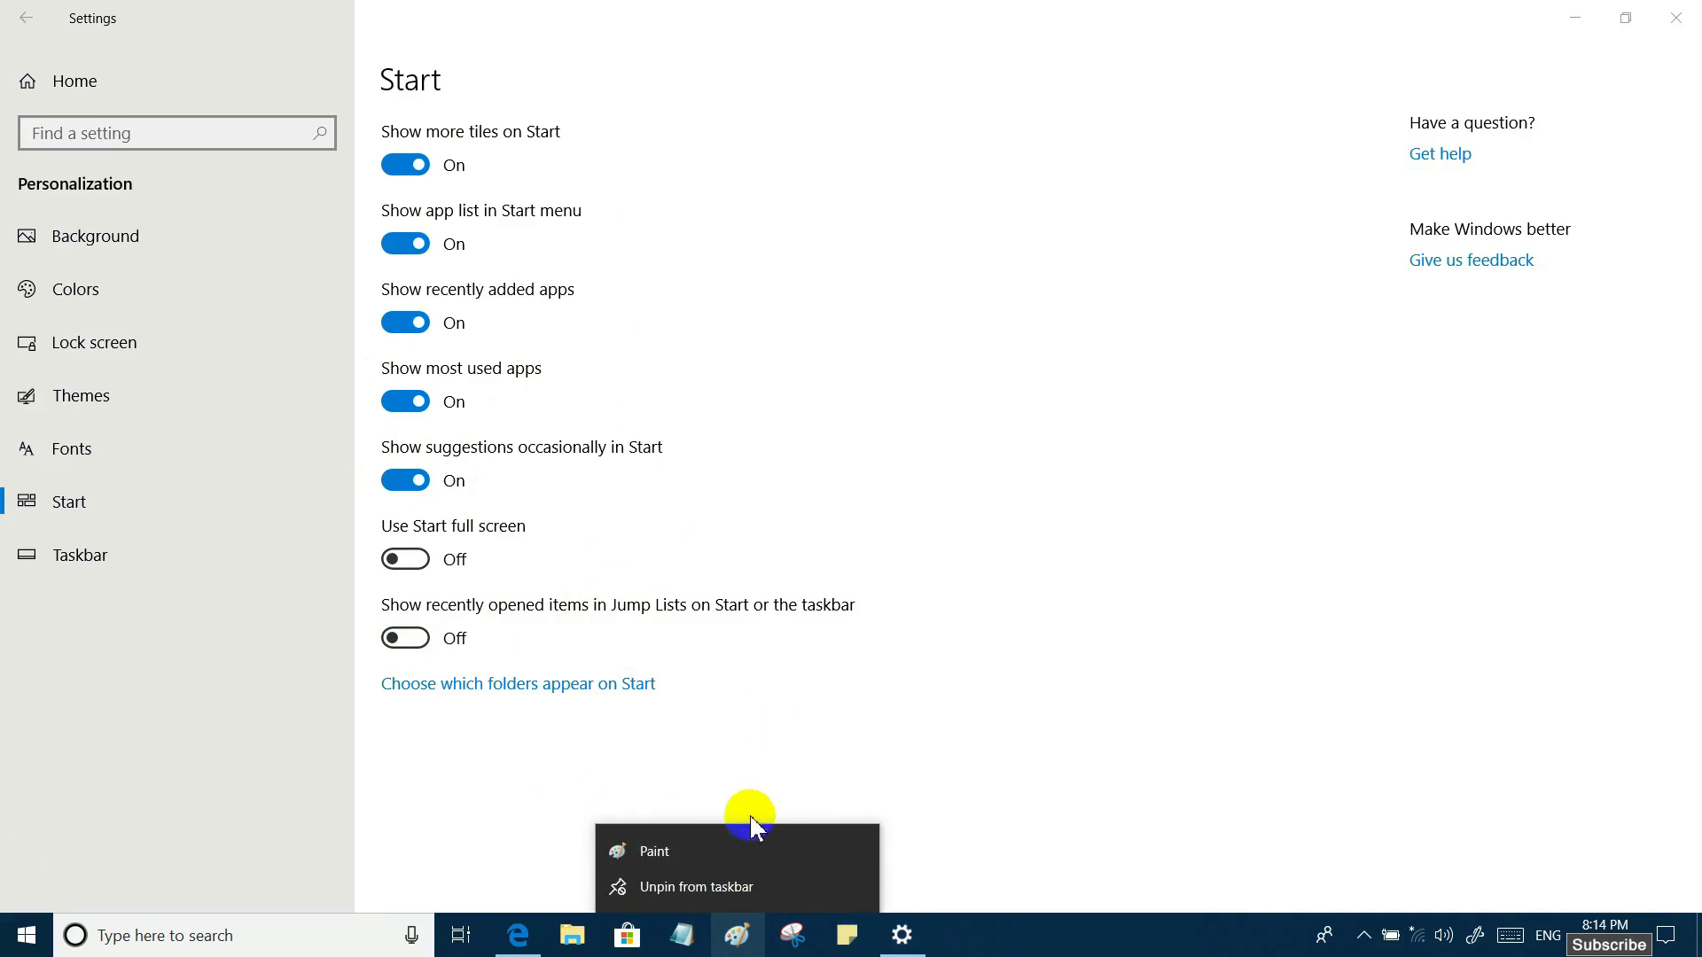
click(999, 773)
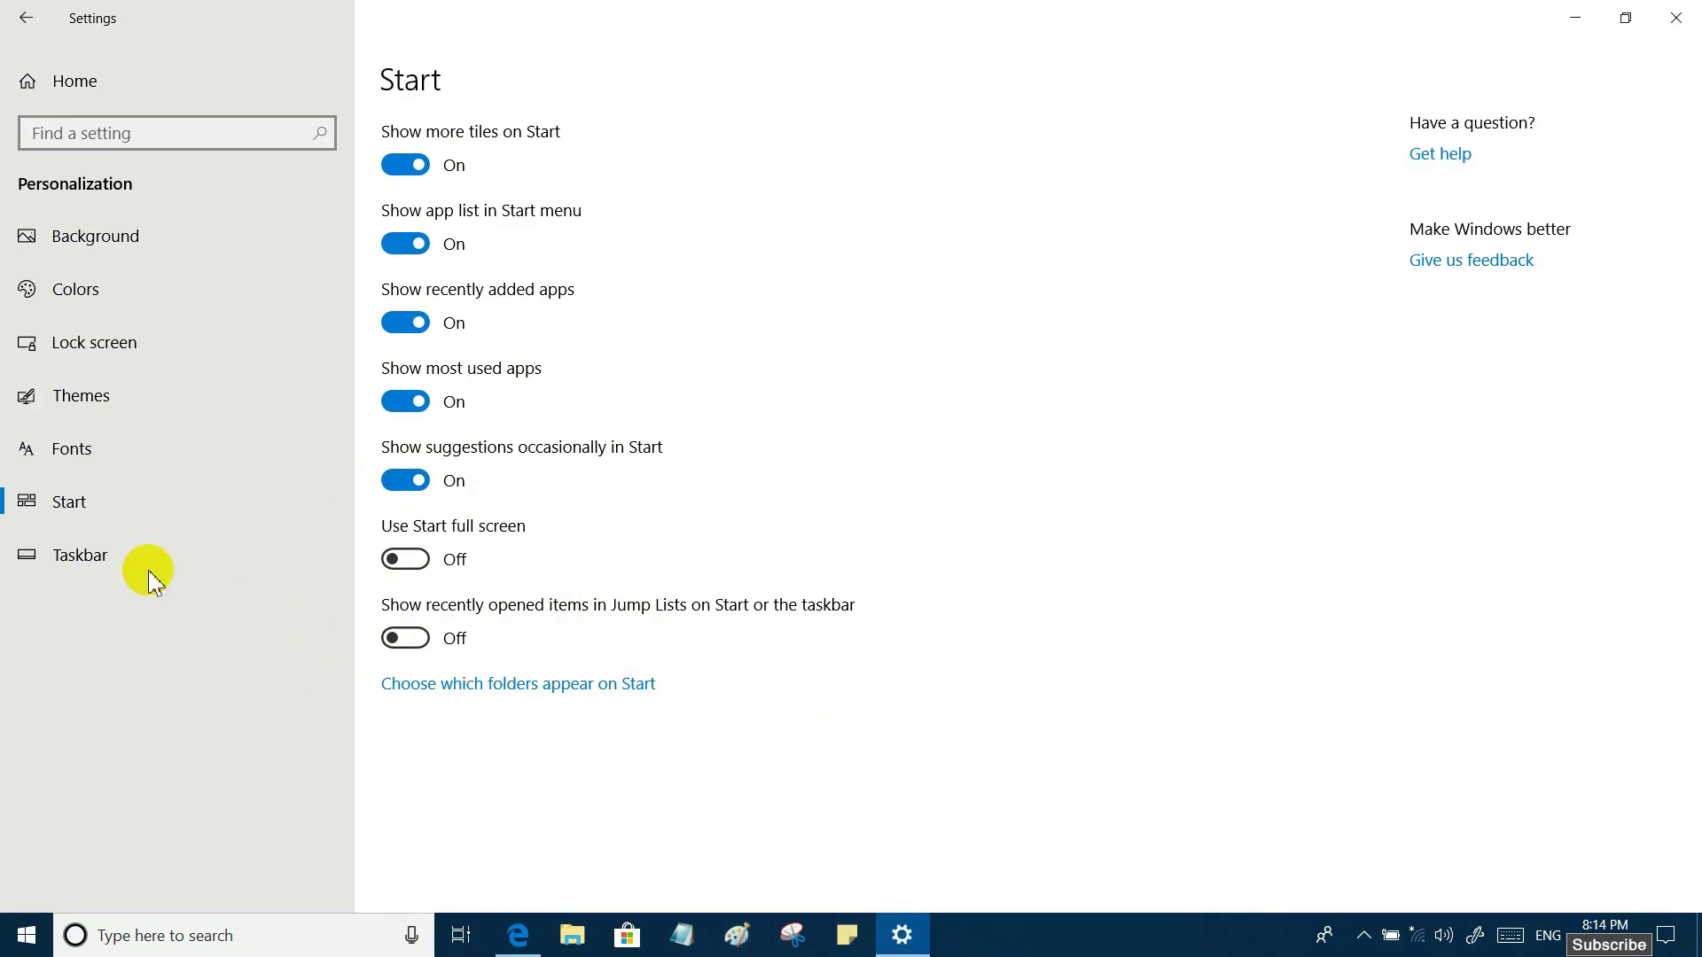
Step: View the Taskbar personalization settings, return to the Windows Settings home page and close Settings
click(94, 560)
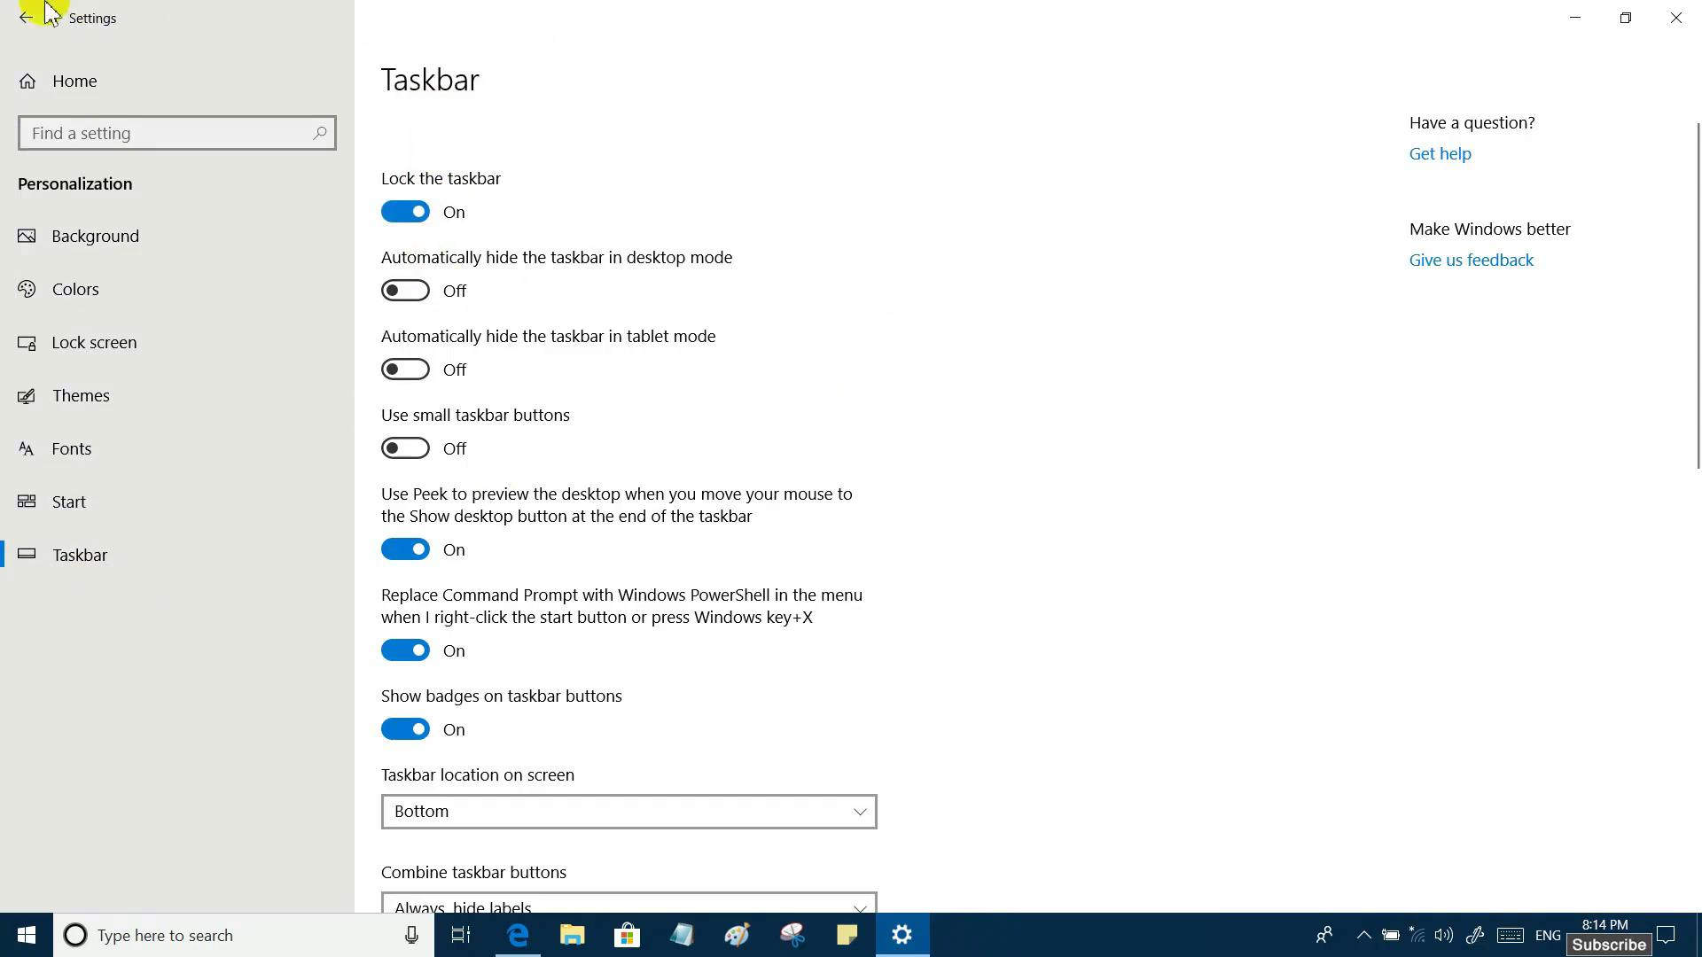
click(19, 13)
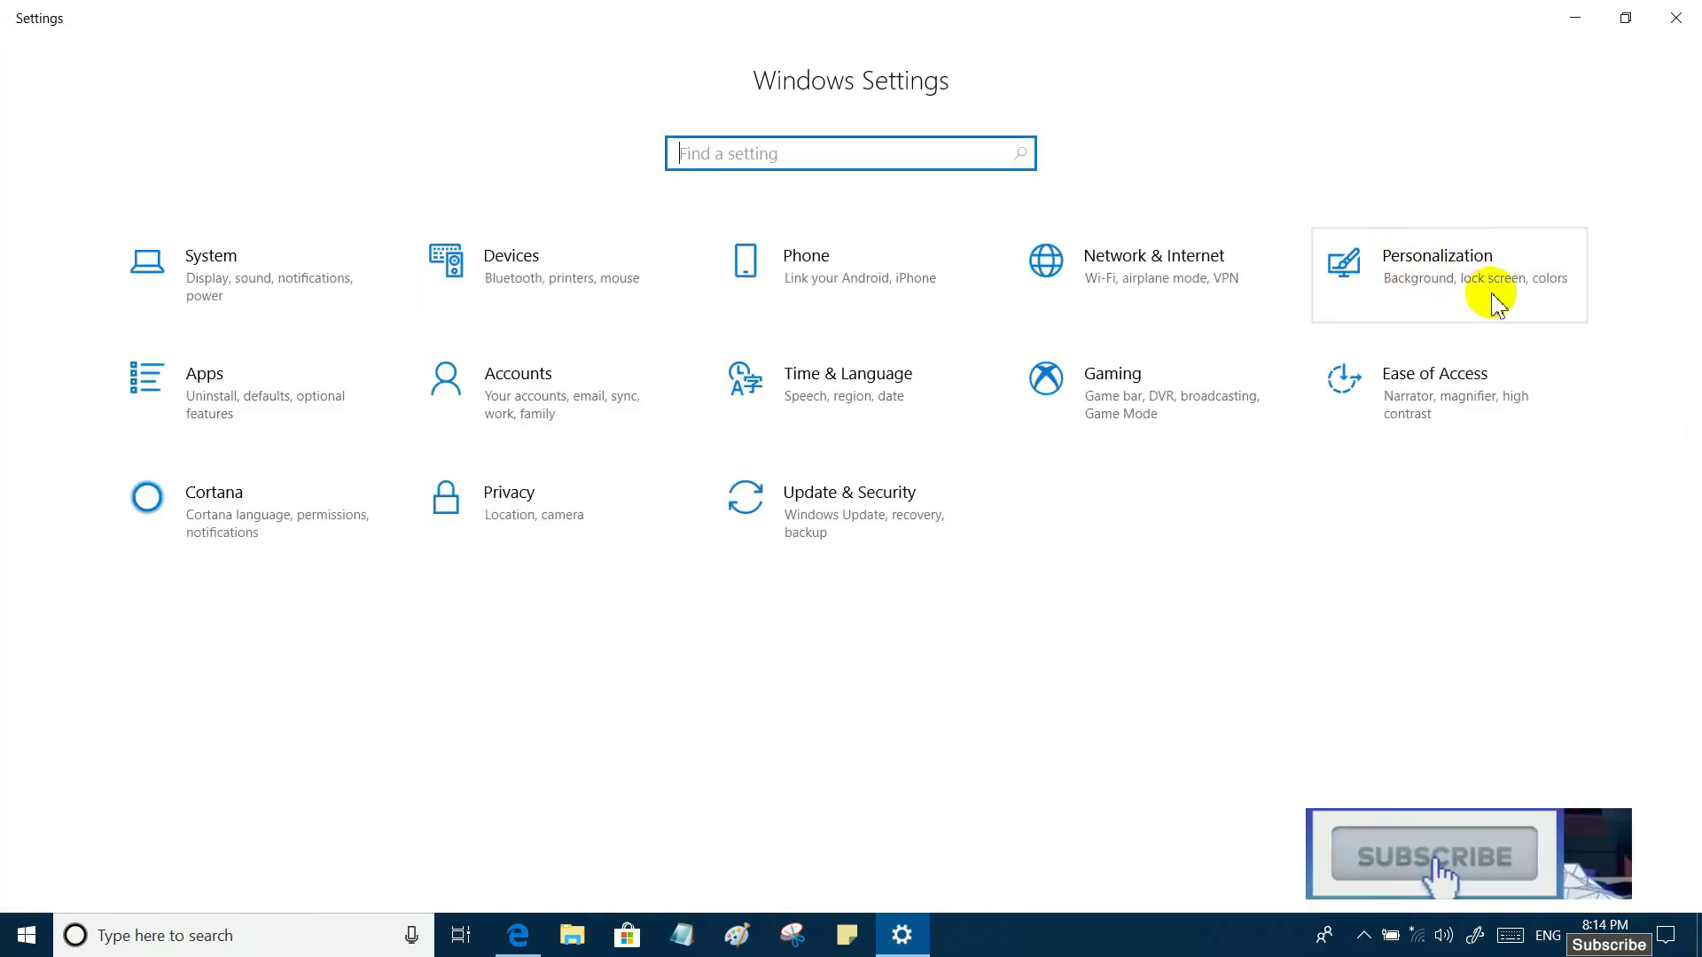
click(1675, 19)
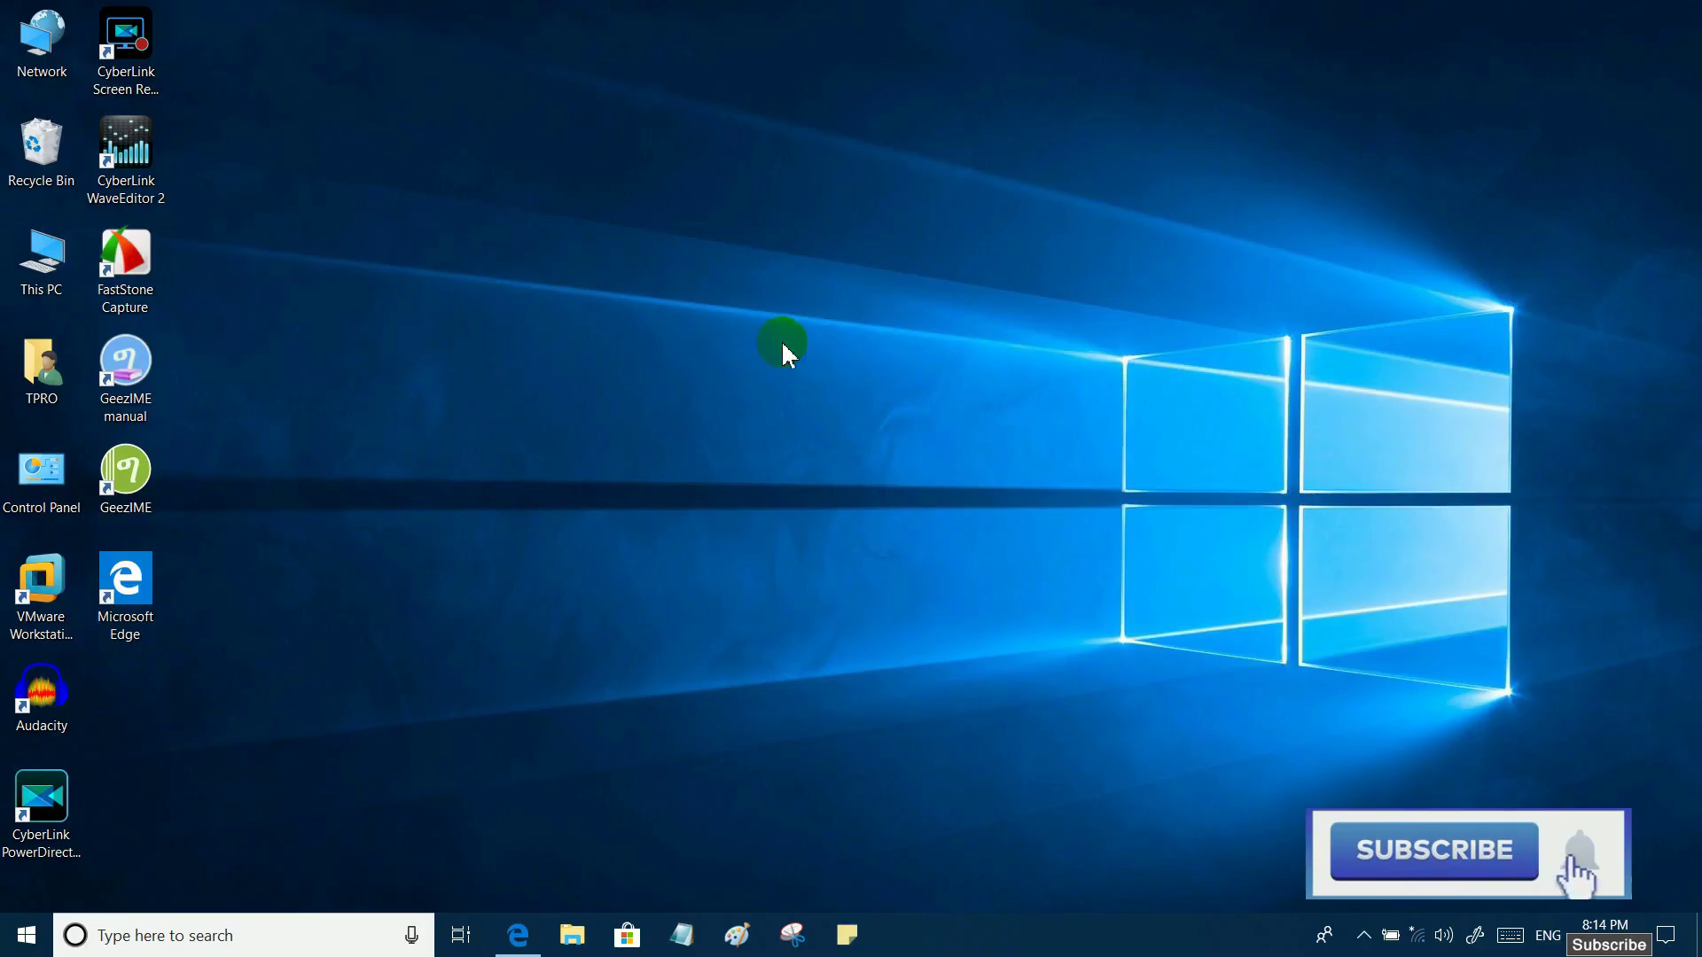